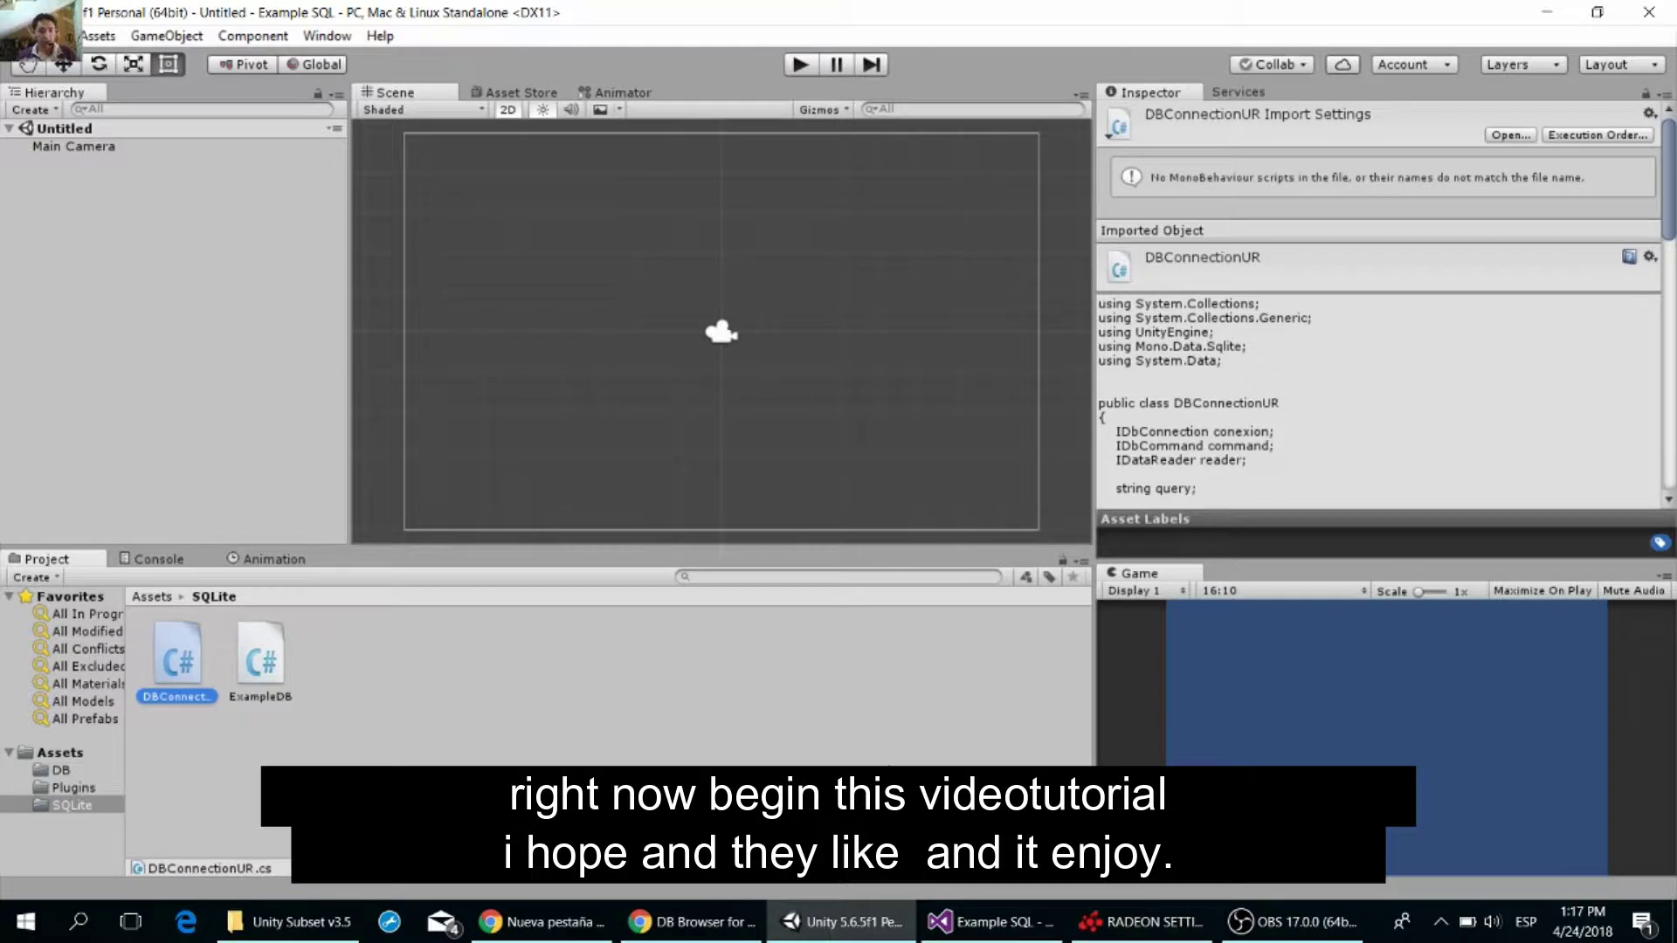
# - Switch to the sqlitebrowser.org tab in Chrome and scroll through its download buttons, screenshot and 'What it is' overview
pyautogui.click(690, 921)
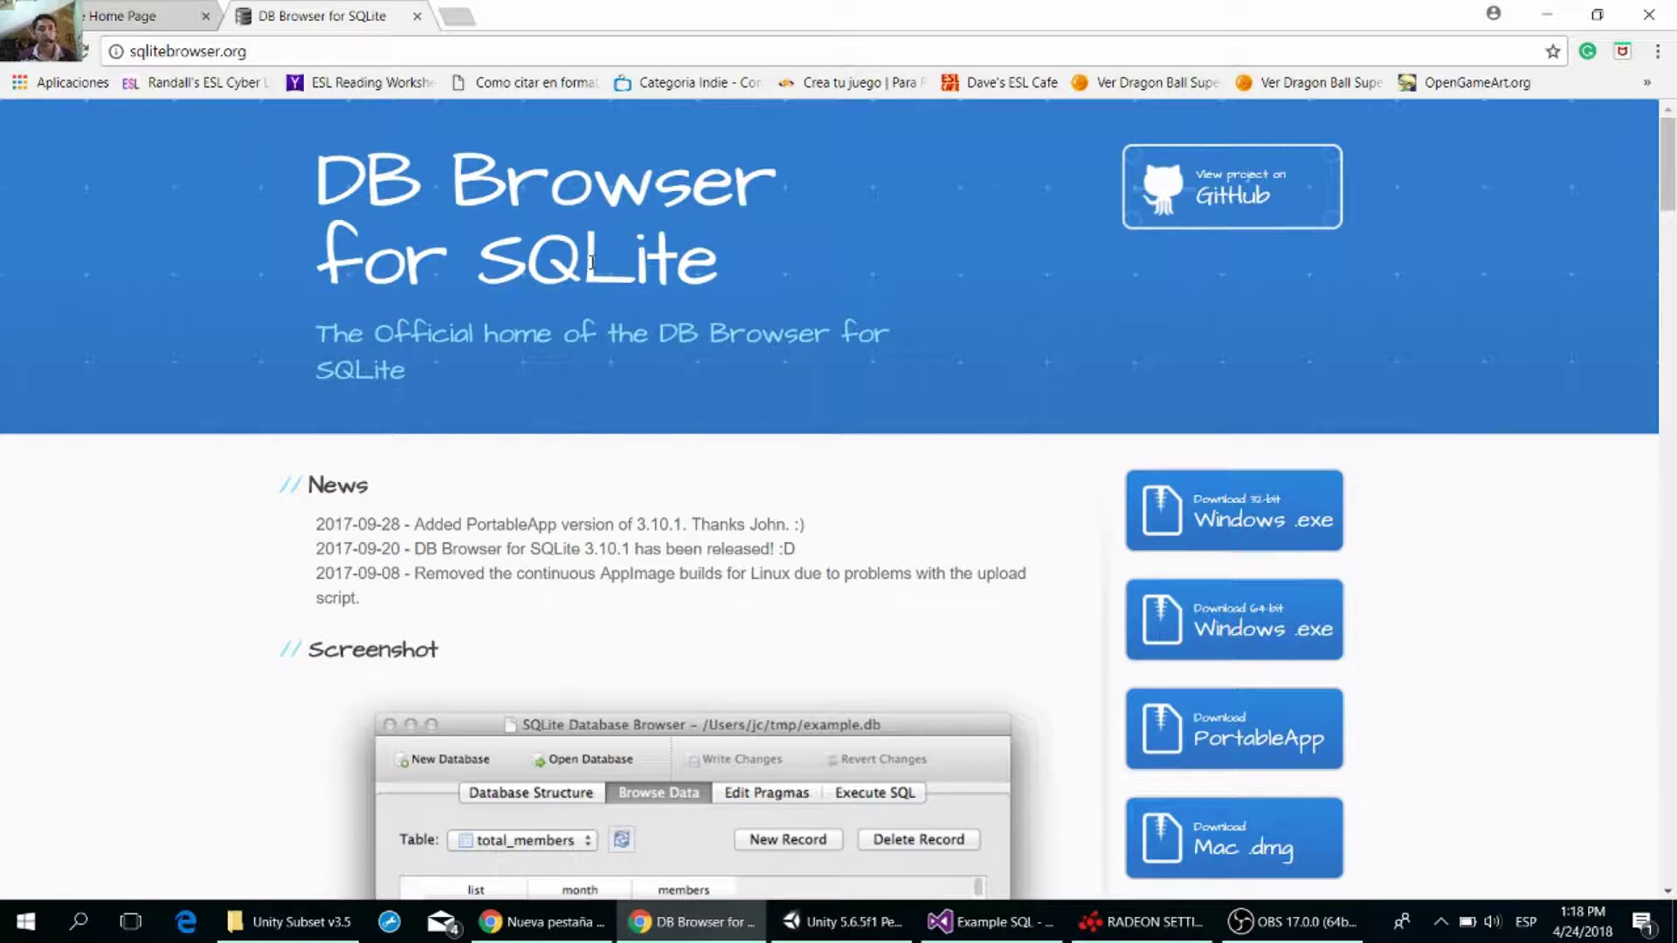
pyautogui.scroll(-1, 611, 345)
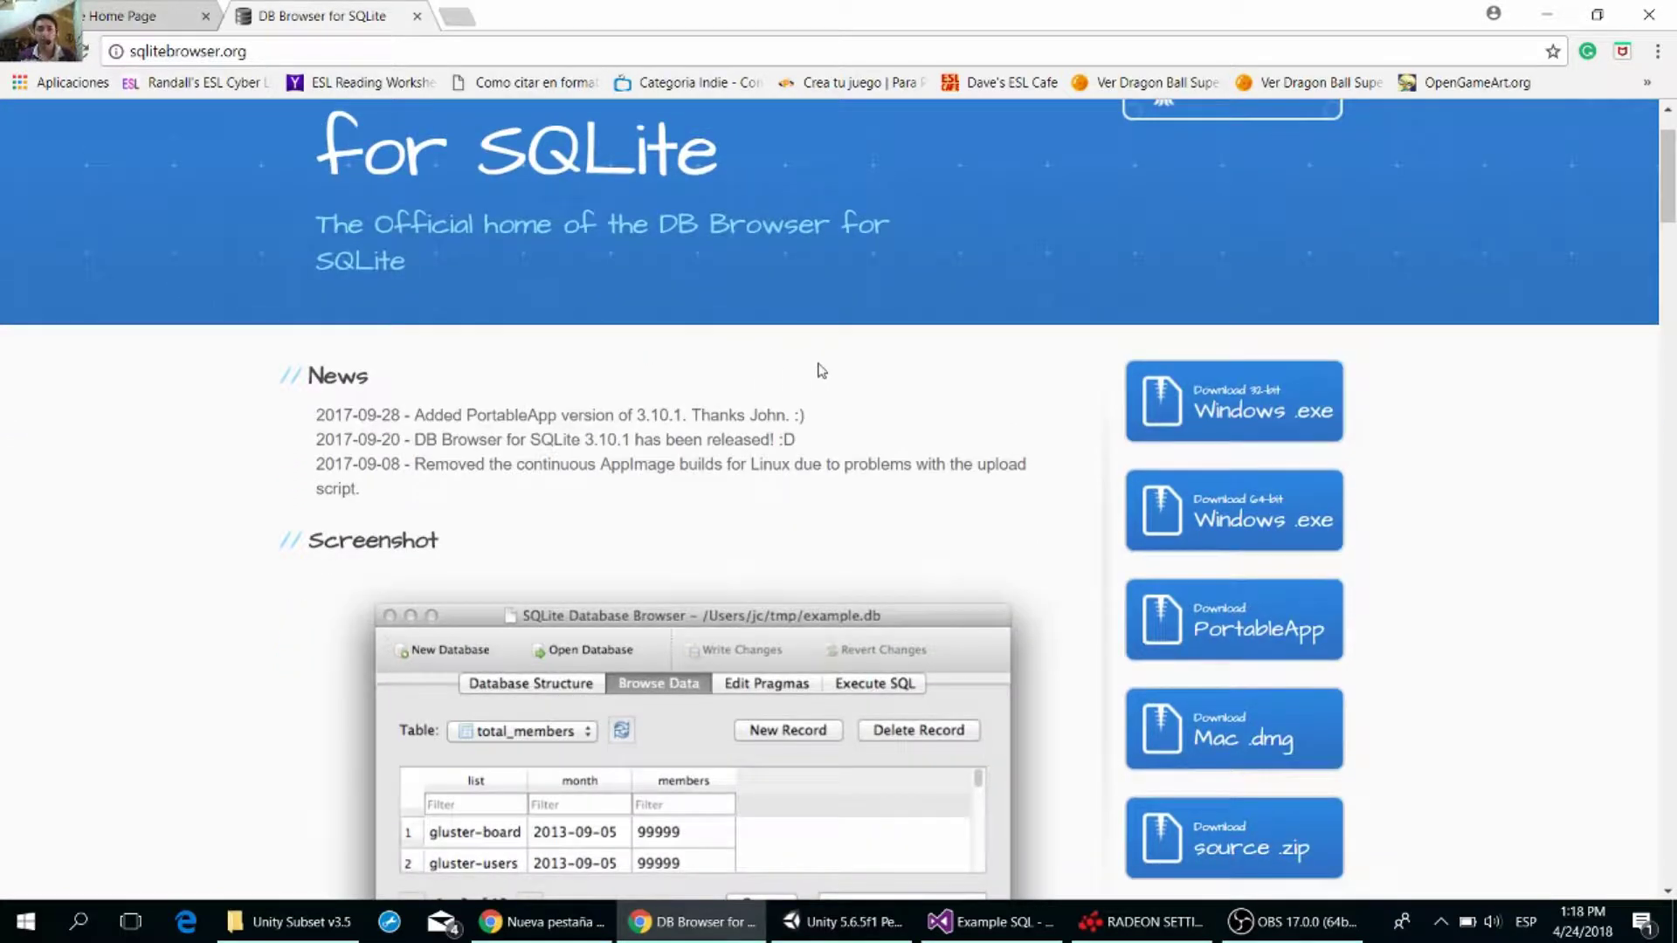
pyautogui.scroll(-1, 823, 372)
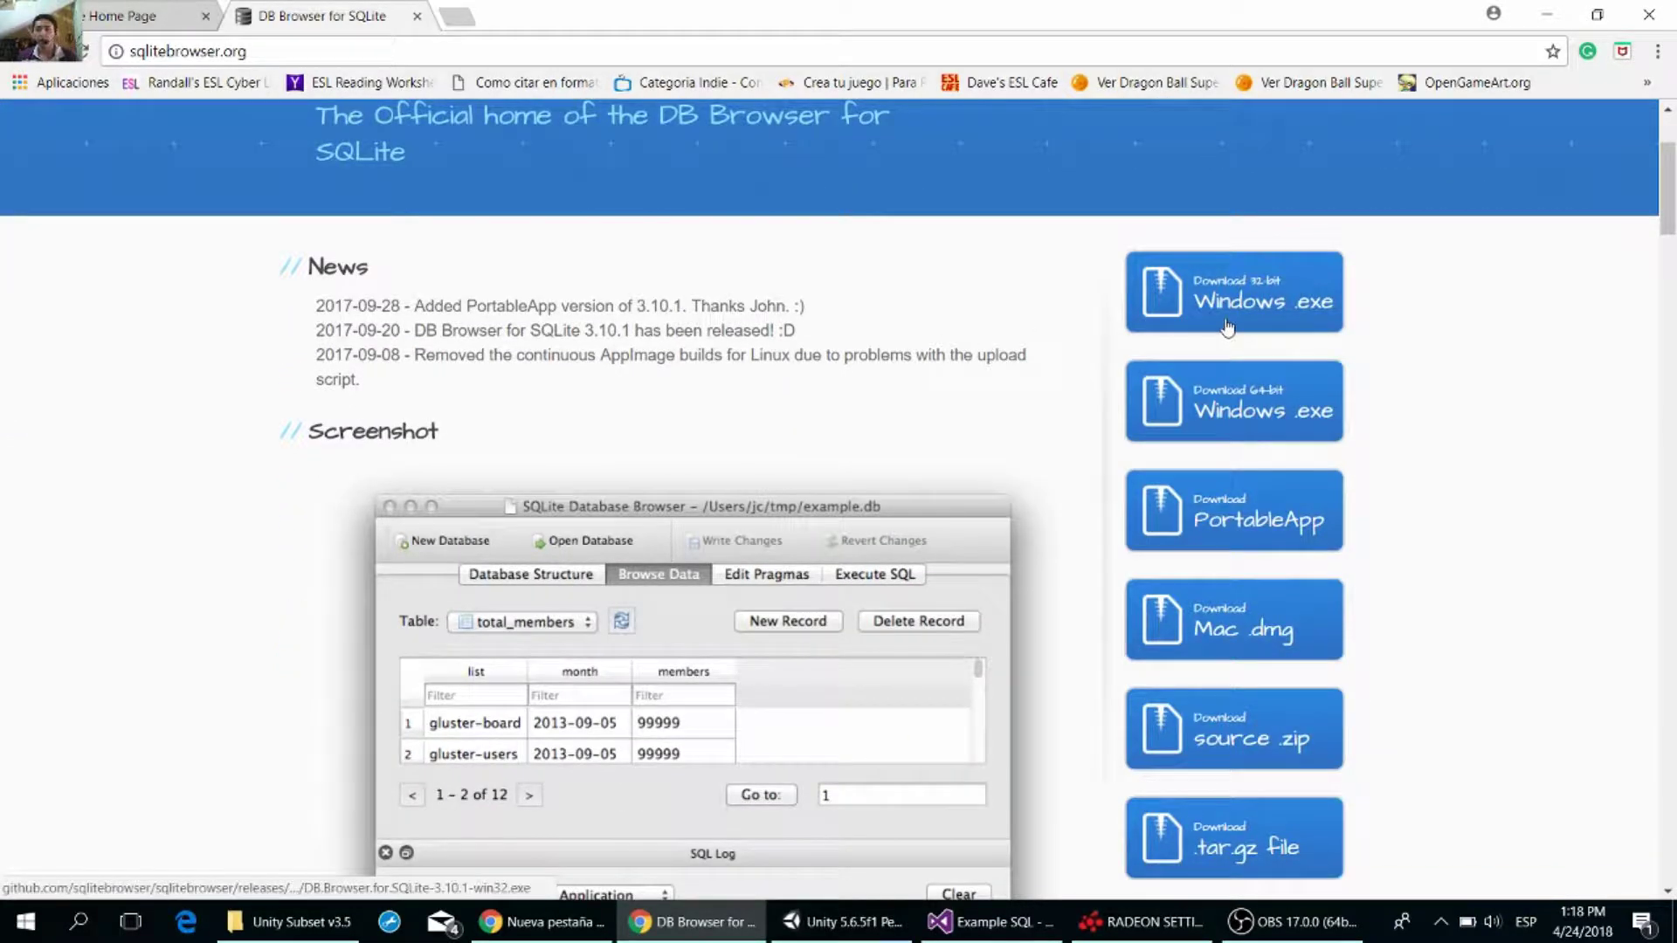
pyautogui.scroll(-1, 1245, 389)
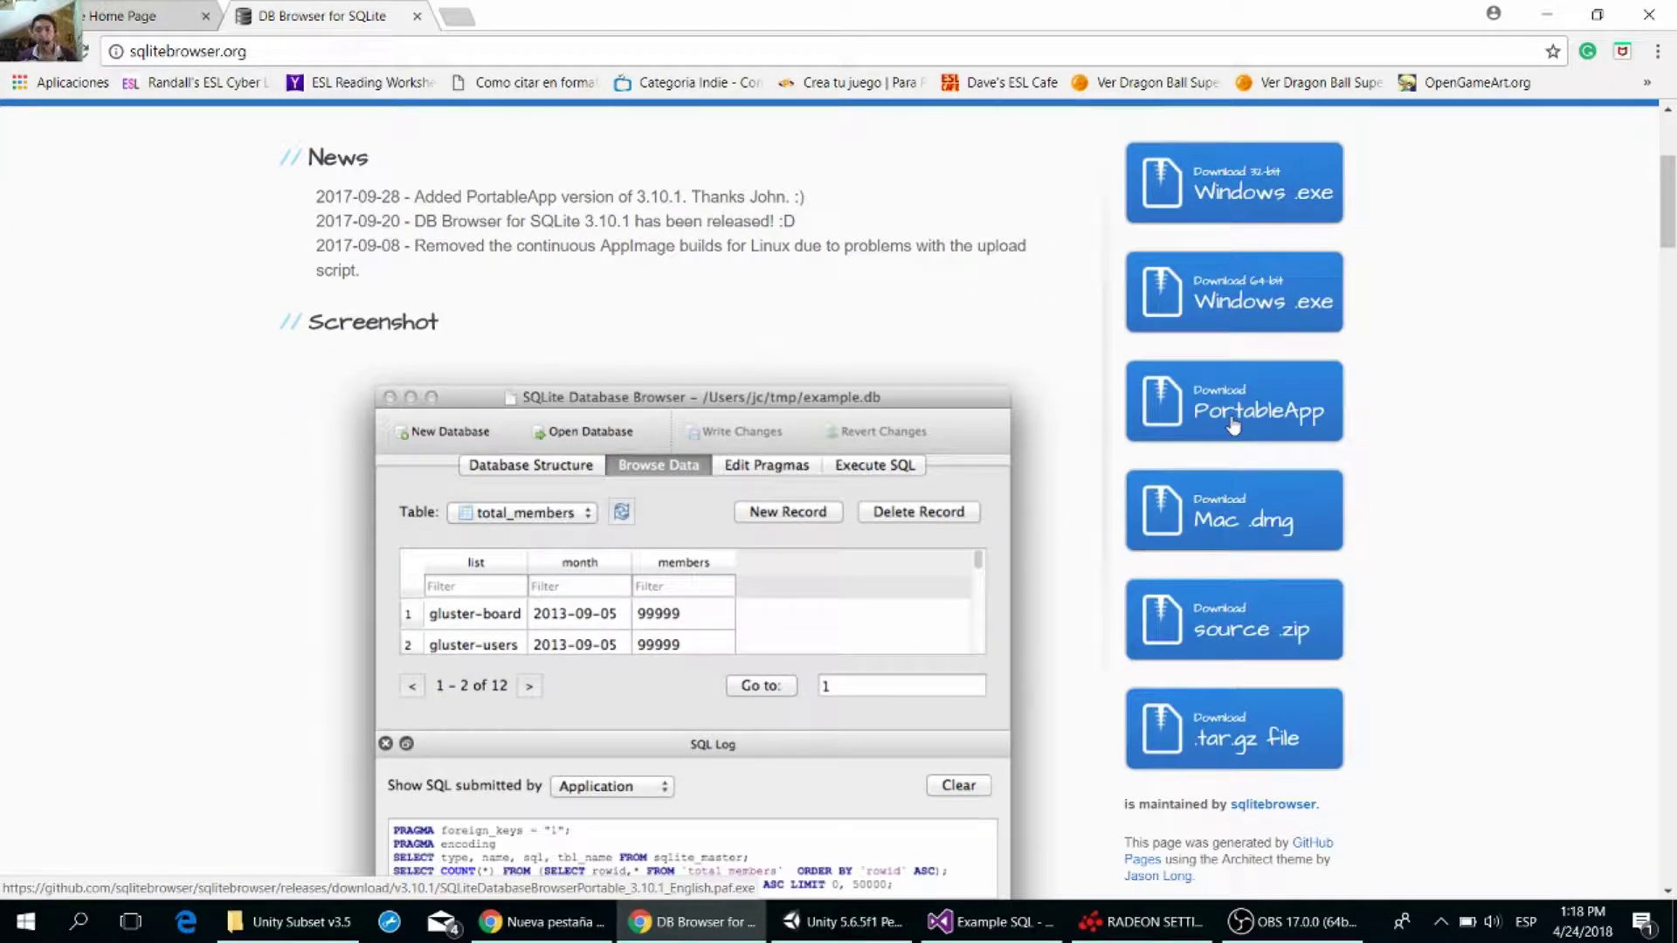
pyautogui.scroll(-1, 1233, 428)
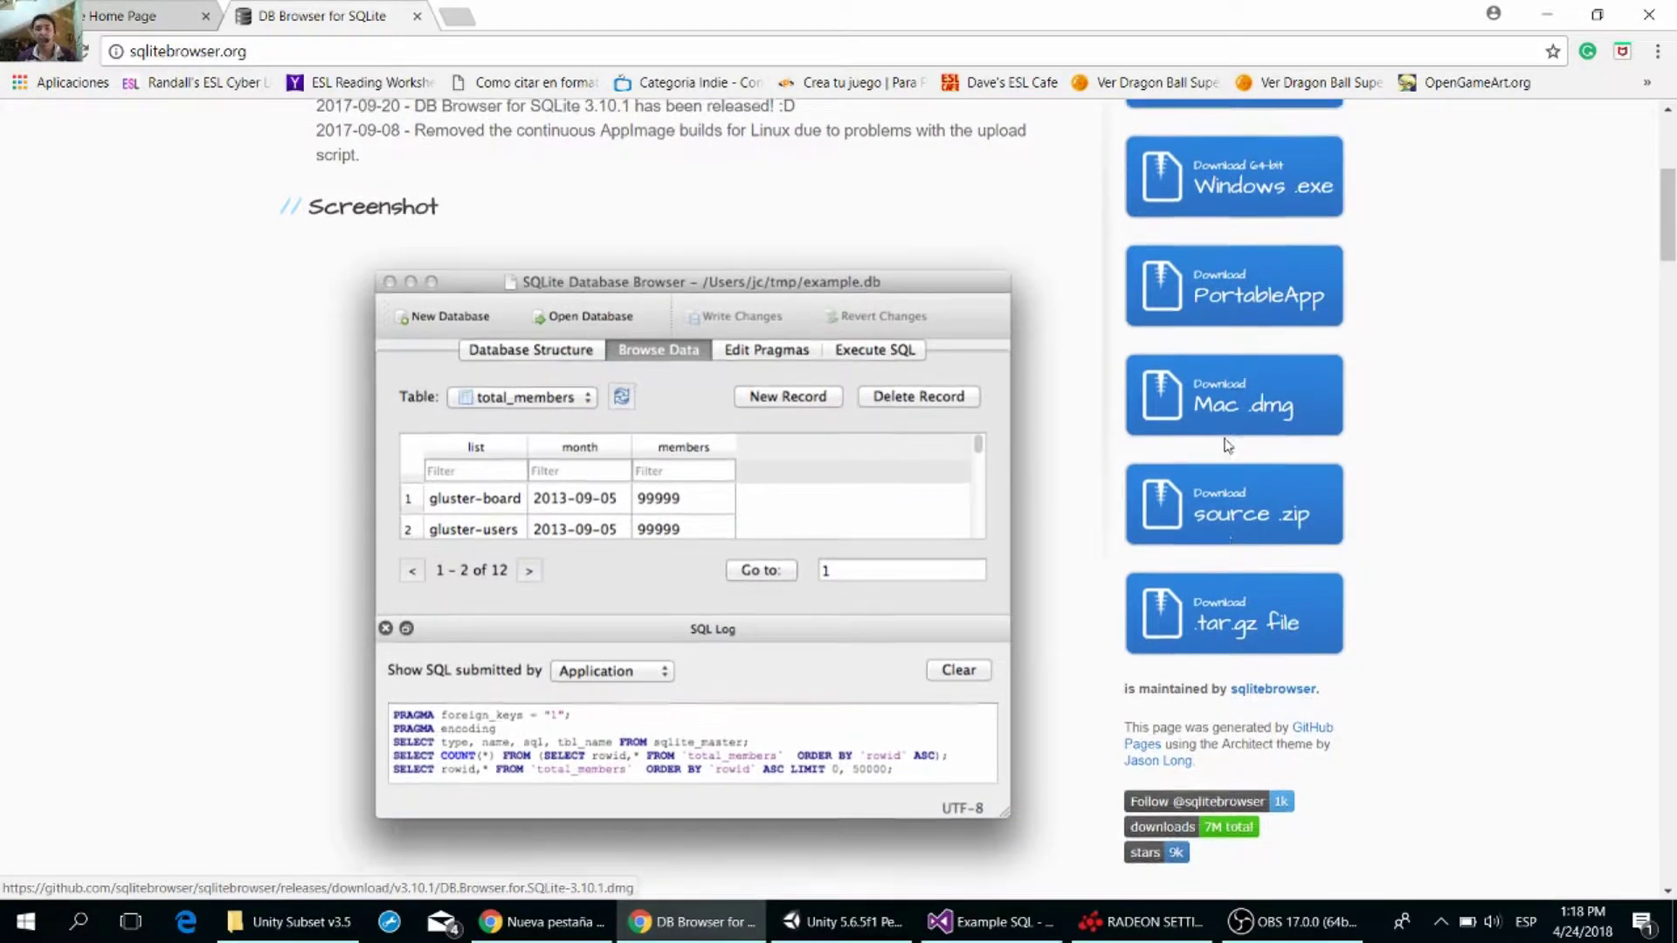
pyautogui.scroll(-1, 1227, 446)
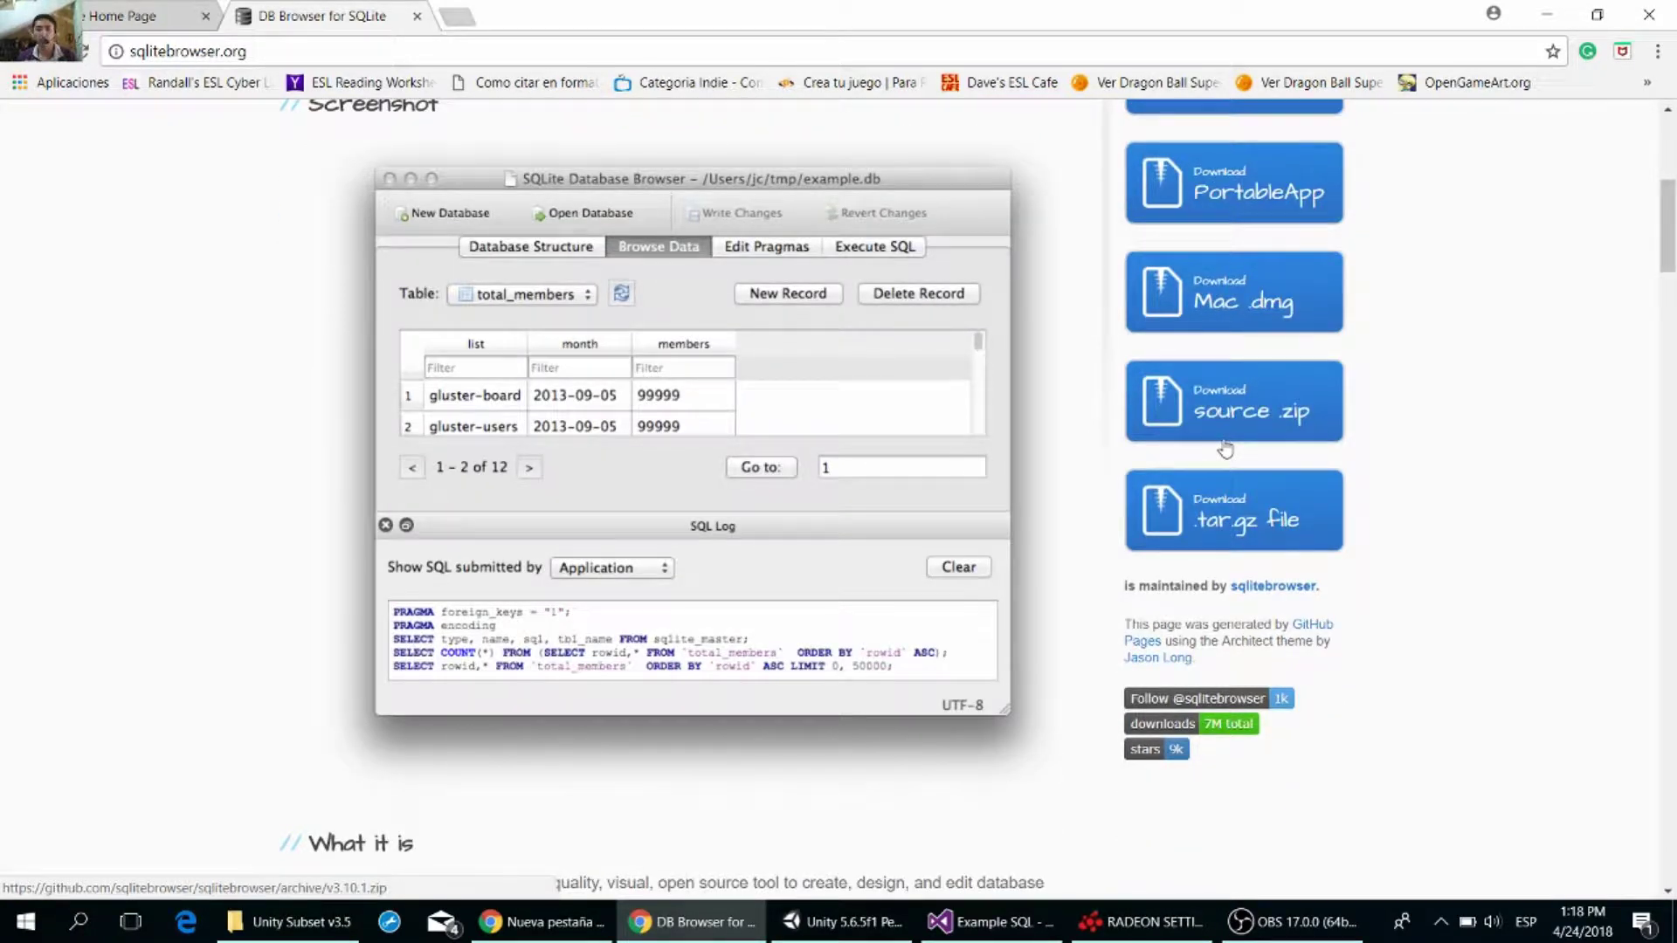
pyautogui.scroll(-1, 1225, 449)
pyautogui.scroll(-1, 873, 489)
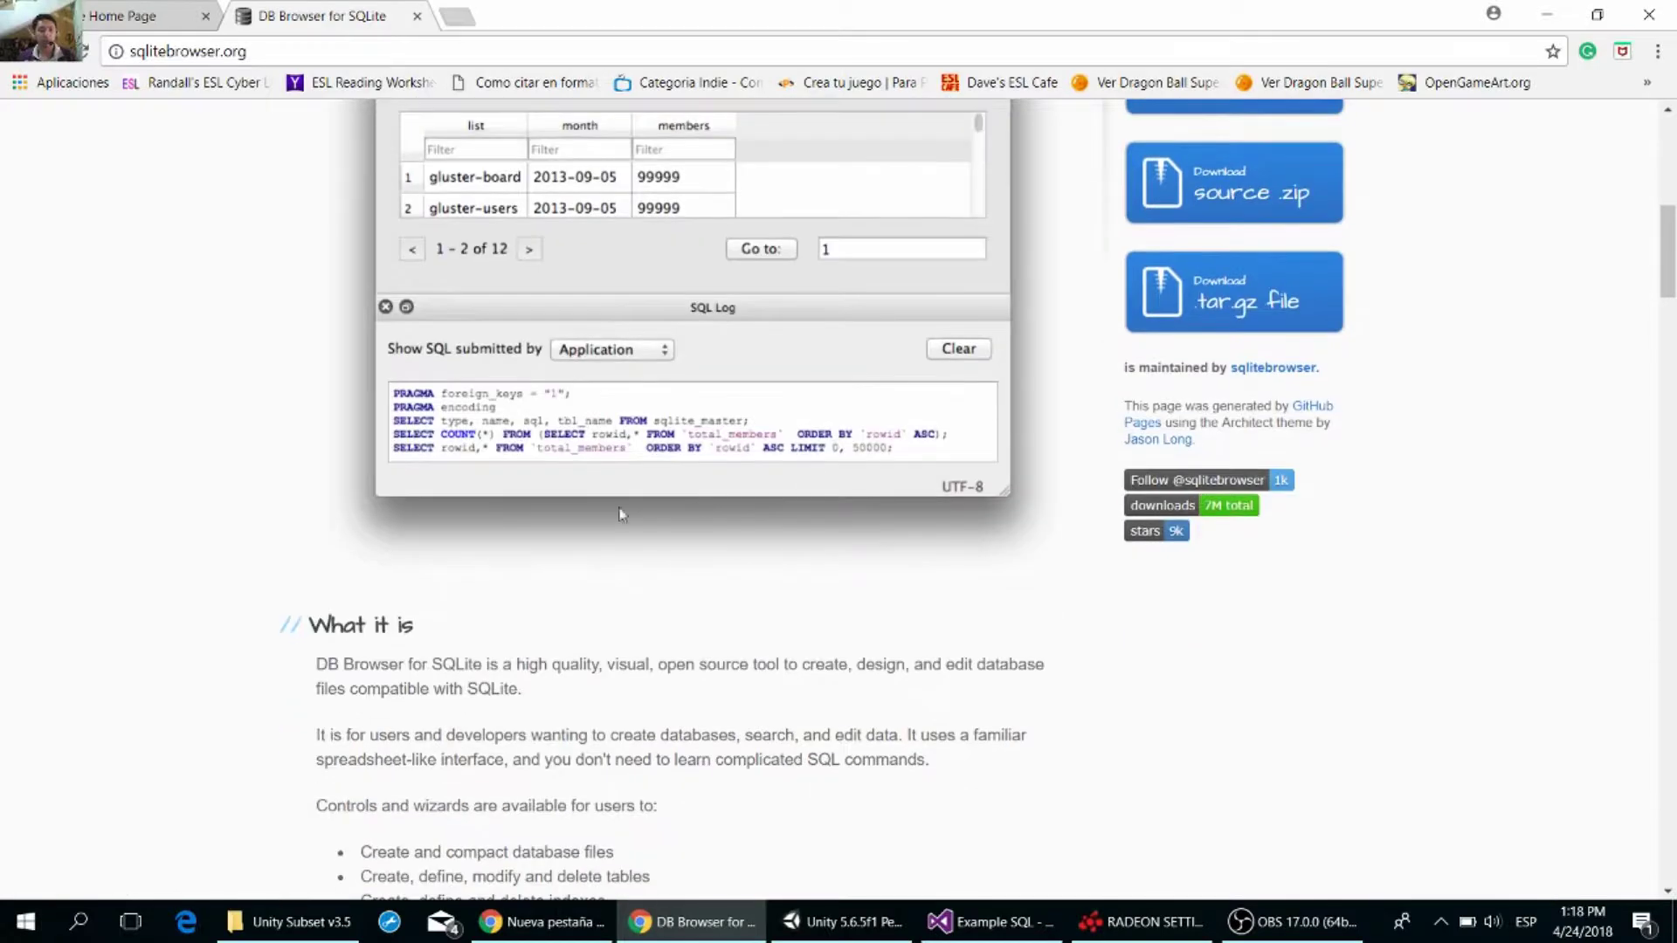
pyautogui.scroll(-2, 485, 516)
pyautogui.scroll(3, 485, 516)
pyautogui.scroll(4, 471, 522)
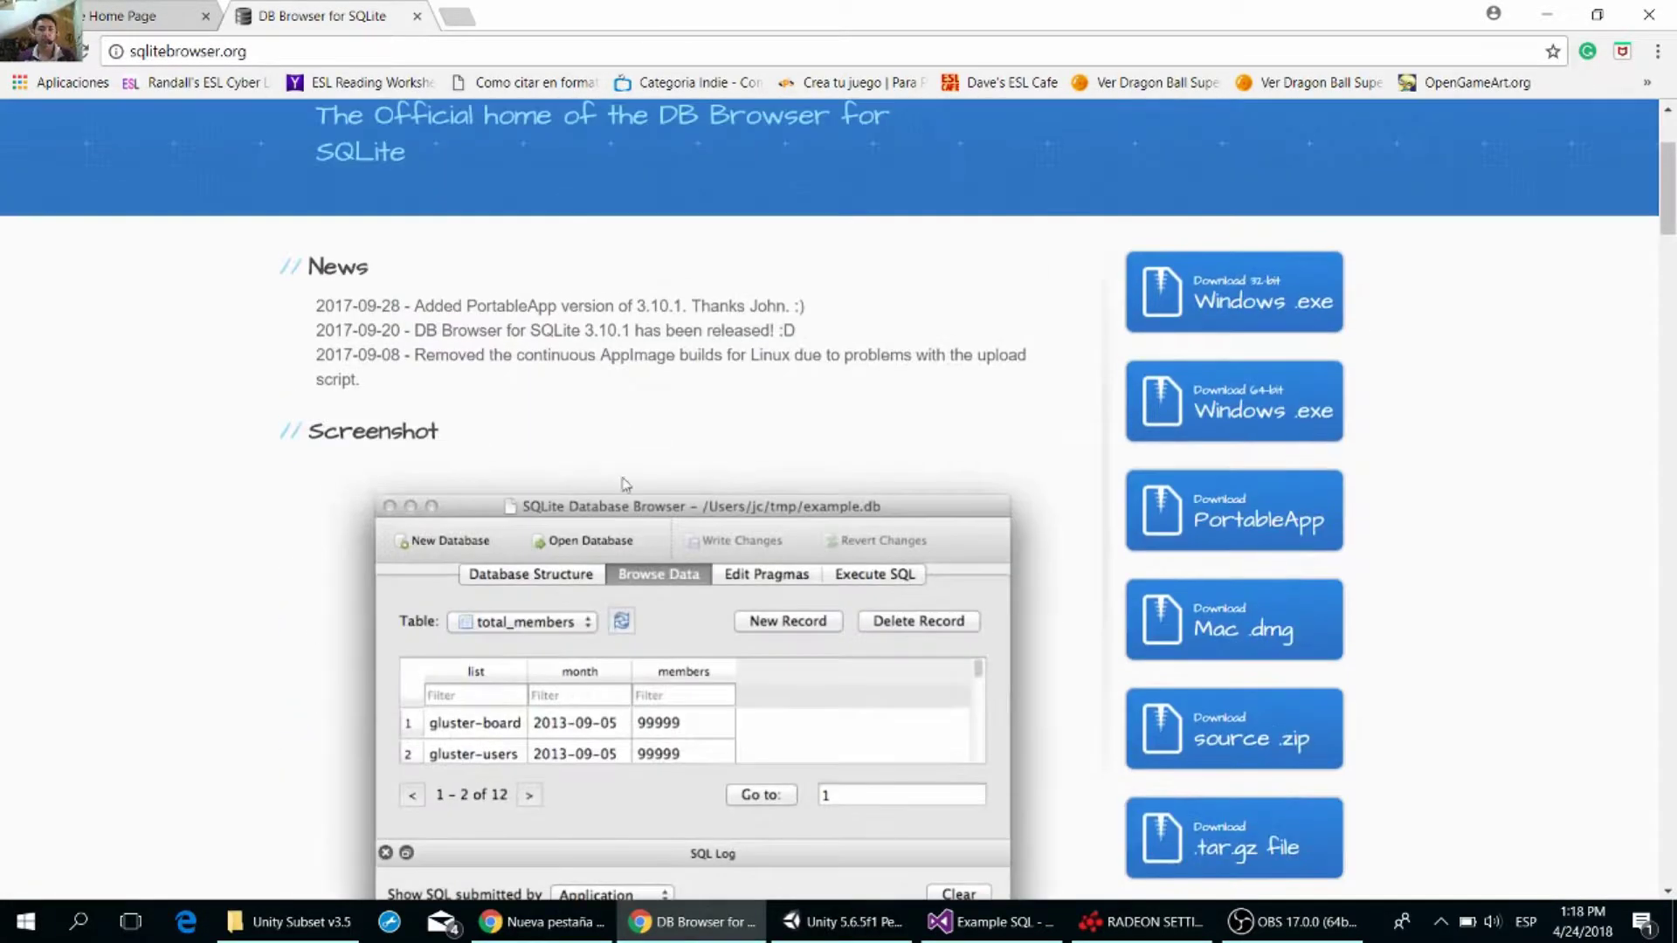
pyautogui.scroll(-1, 542, 563)
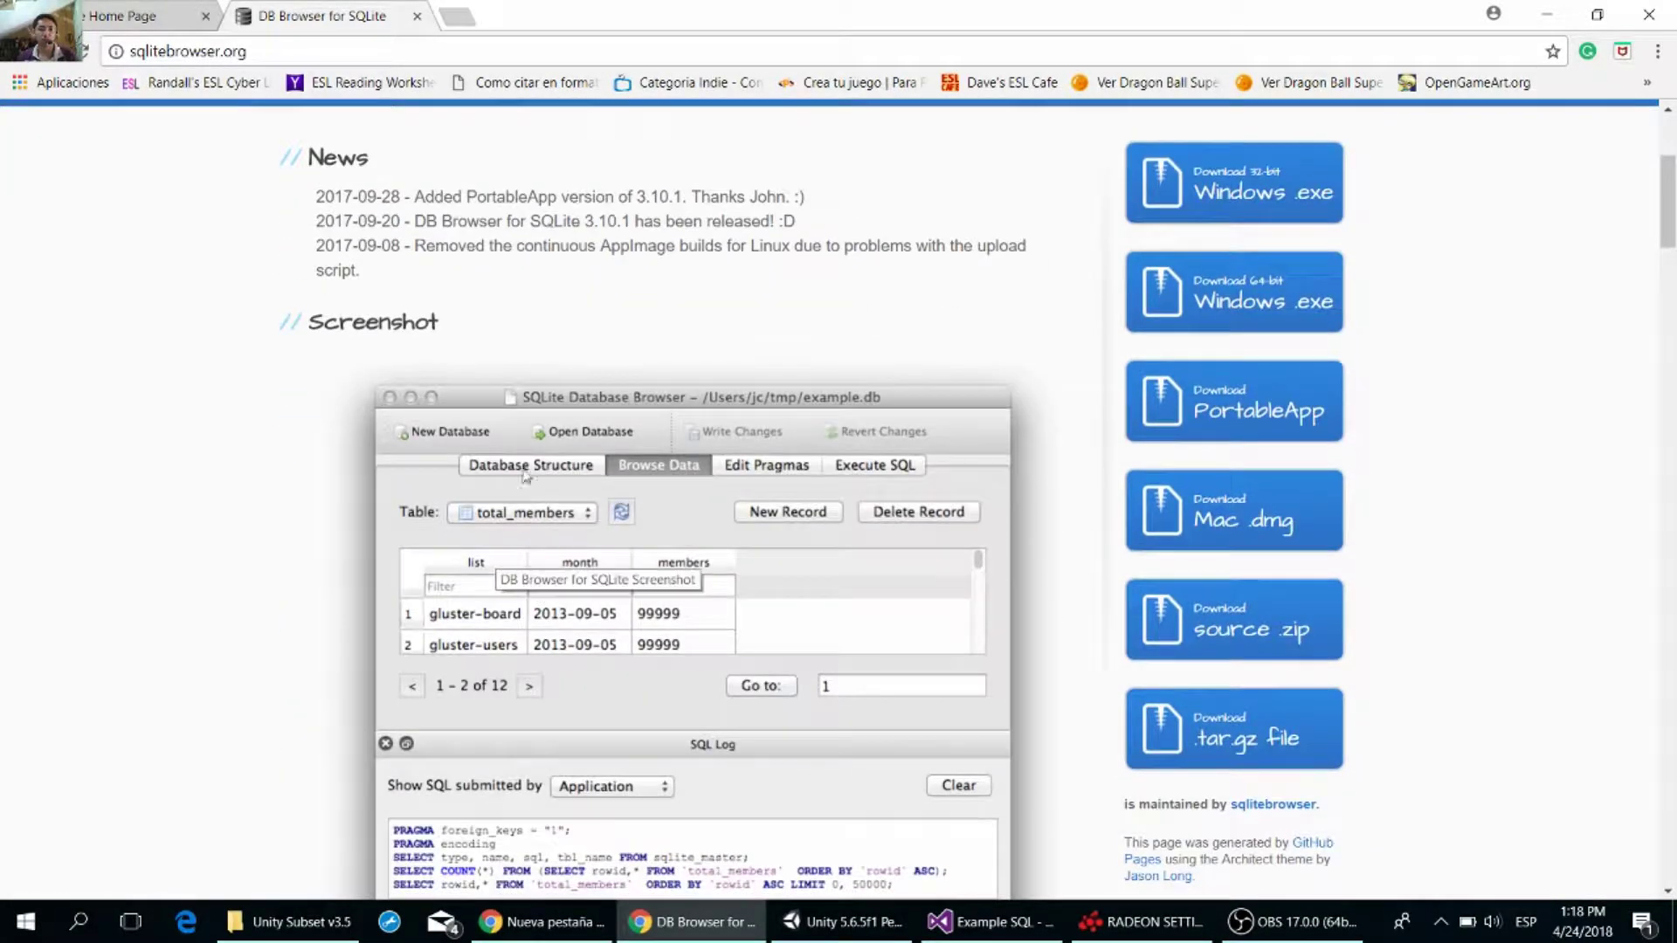
pyautogui.scroll(-1, 716, 520)
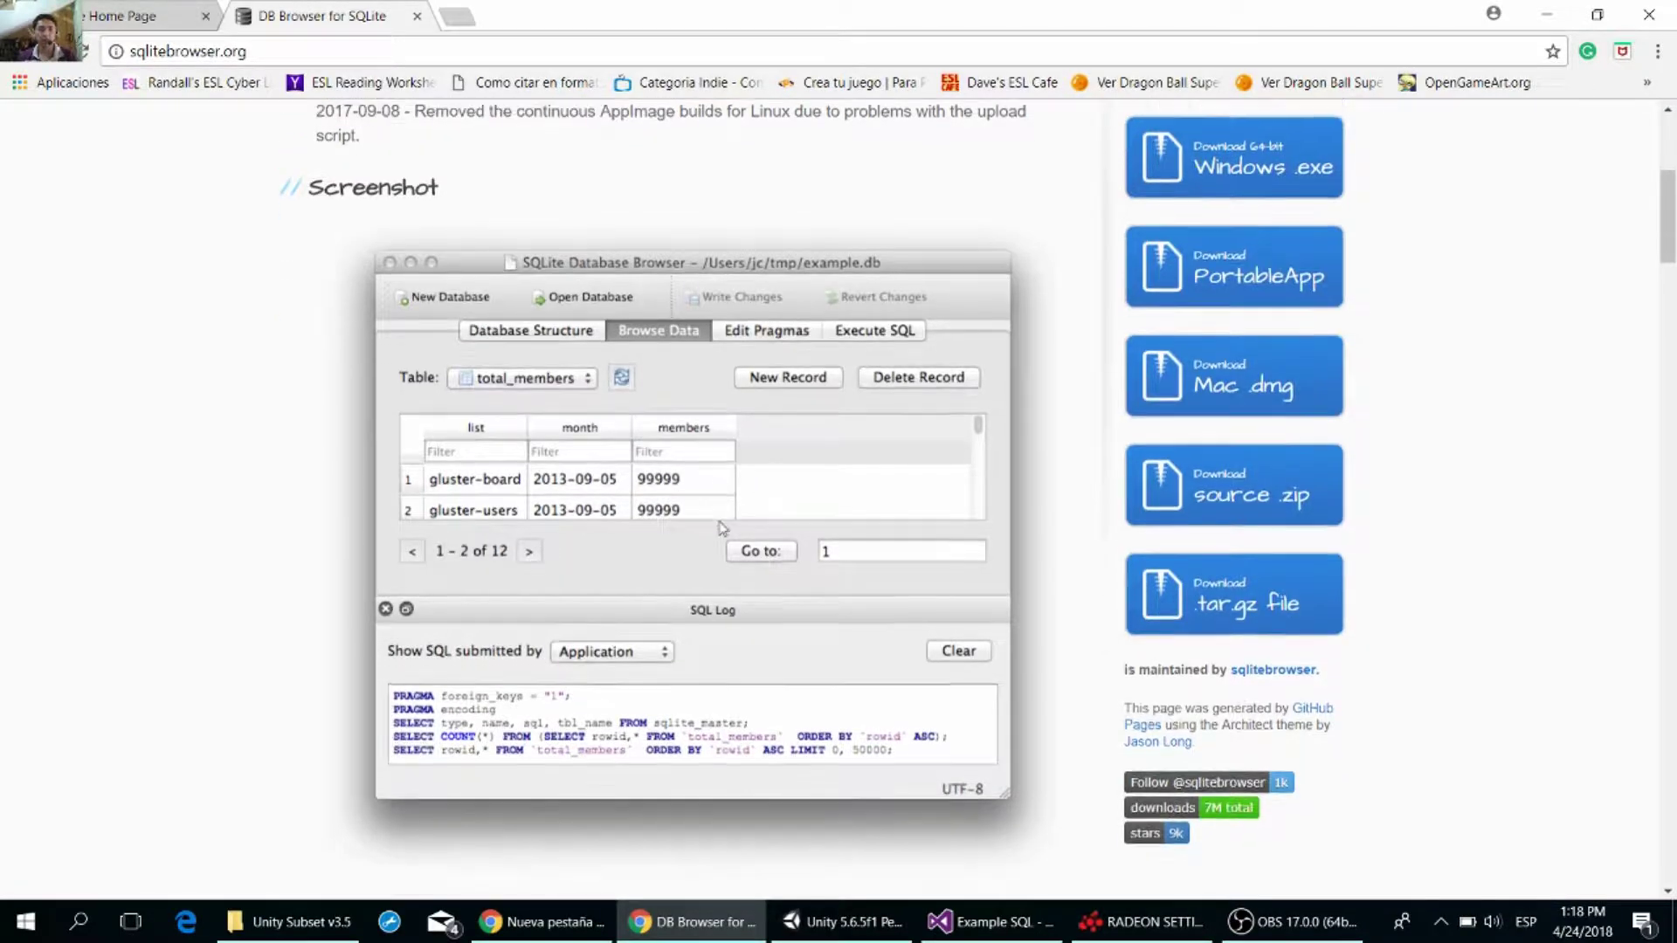
pyautogui.scroll(-3, 683, 434)
pyautogui.scroll(-2, 529, 387)
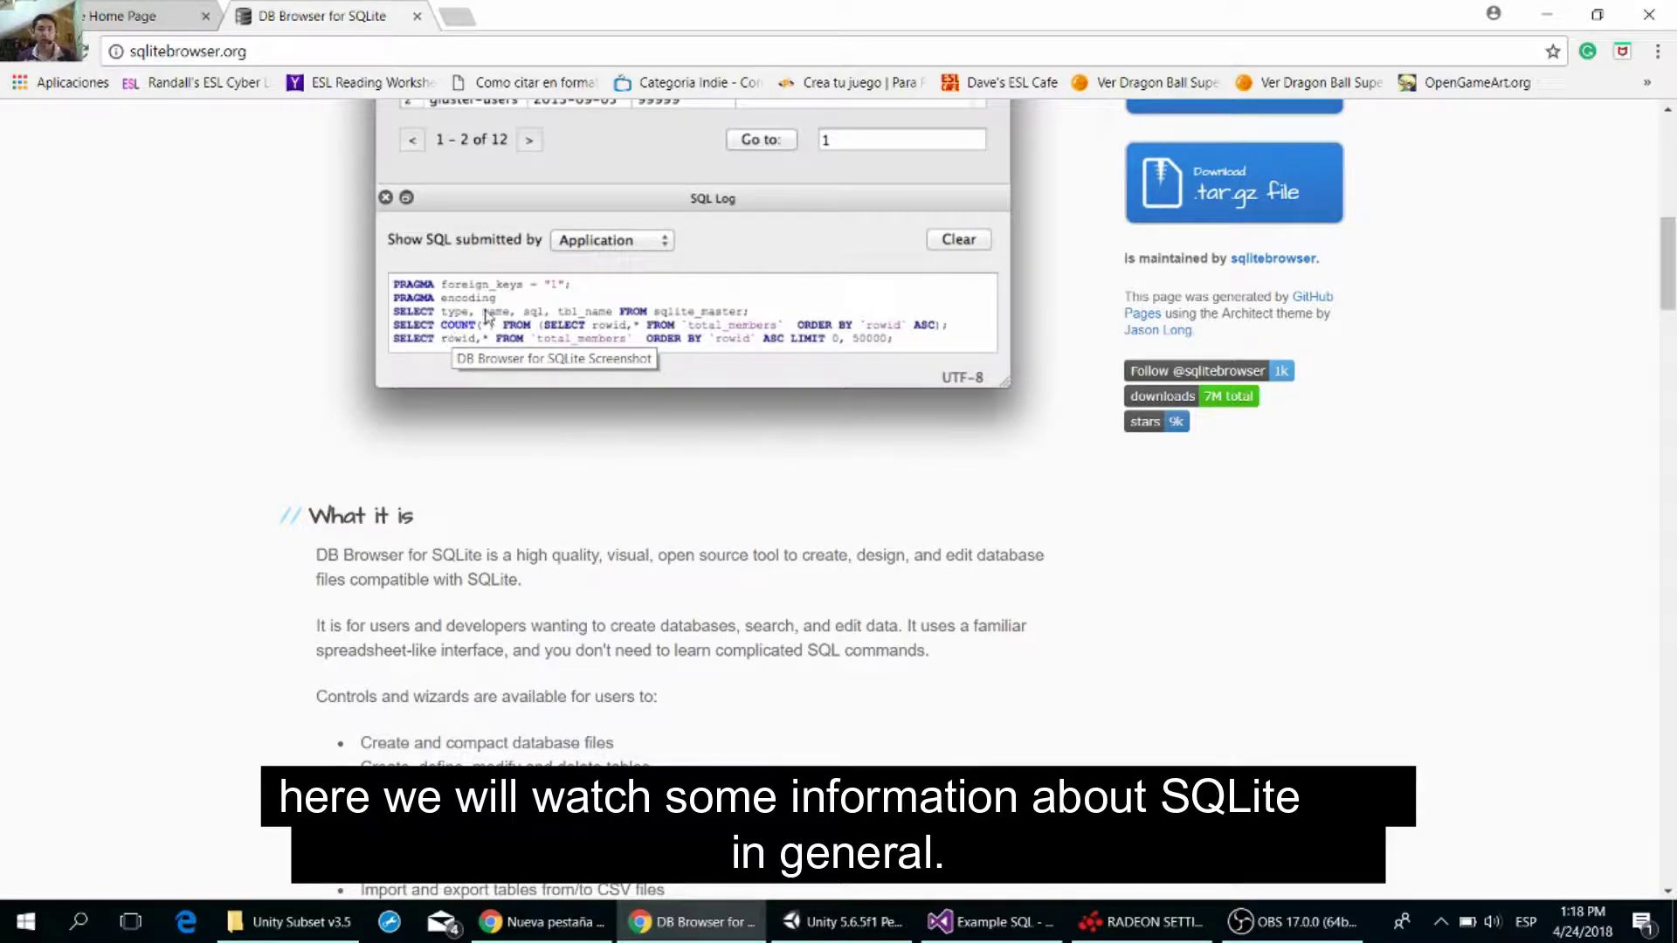
# - Scroll sqlitebrowser.org back to the banner, then to the News and 3.10.1 download buttons
pyautogui.scroll(-3, 522, 435)
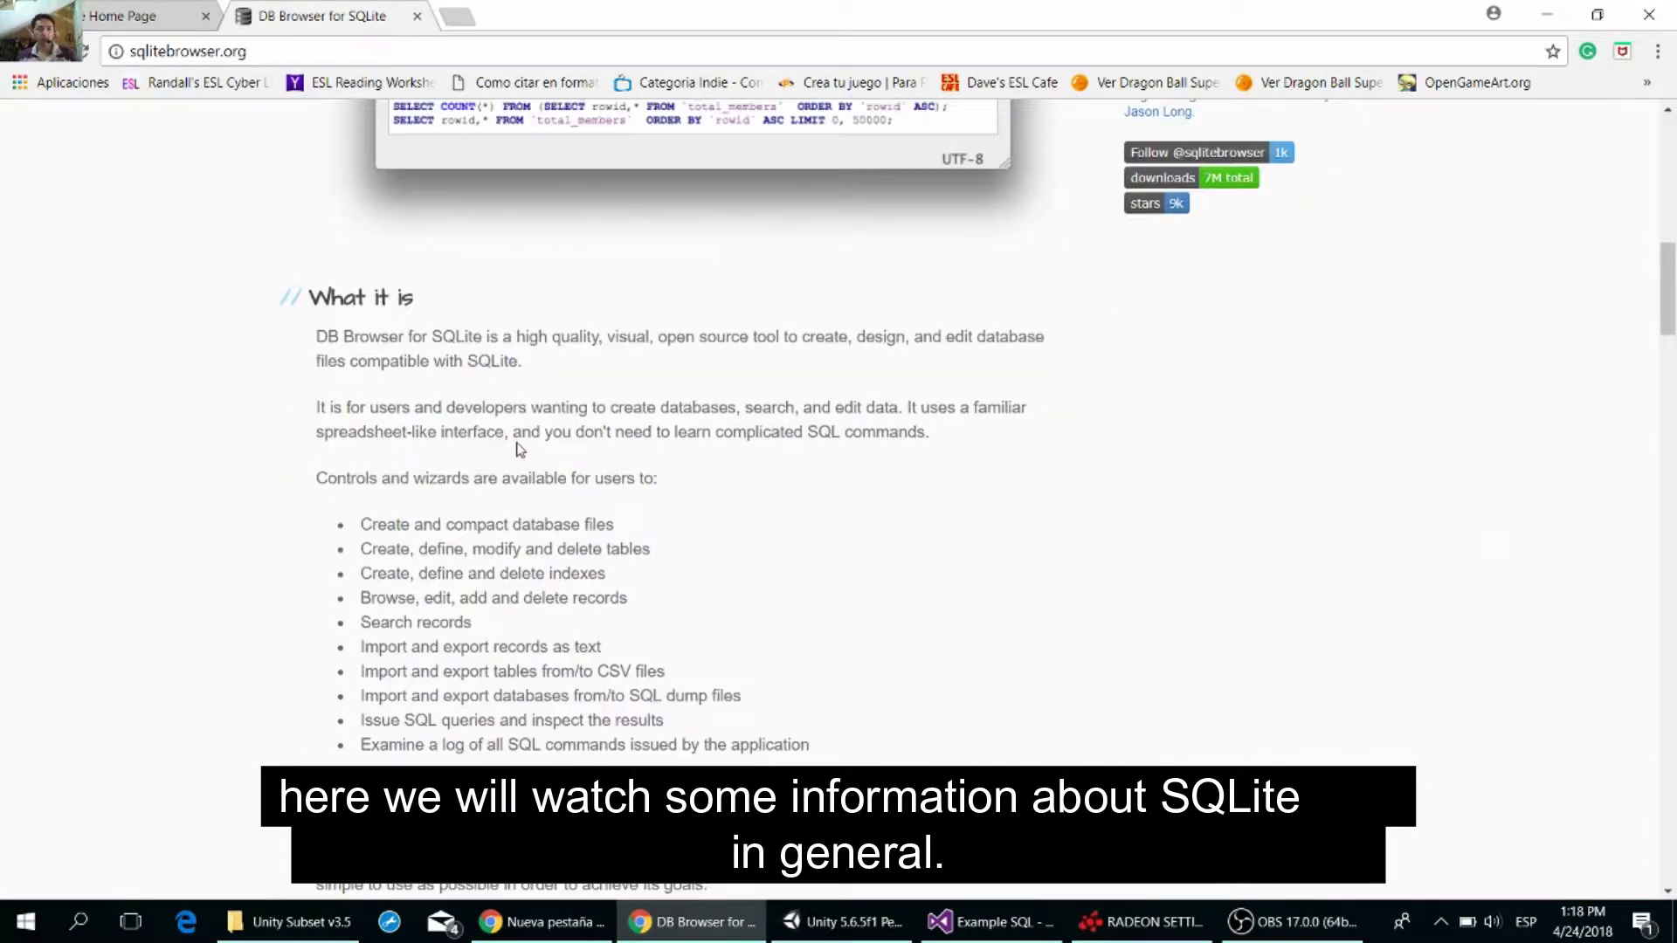
pyautogui.scroll(-2, 499, 450)
pyautogui.scroll(4, 479, 380)
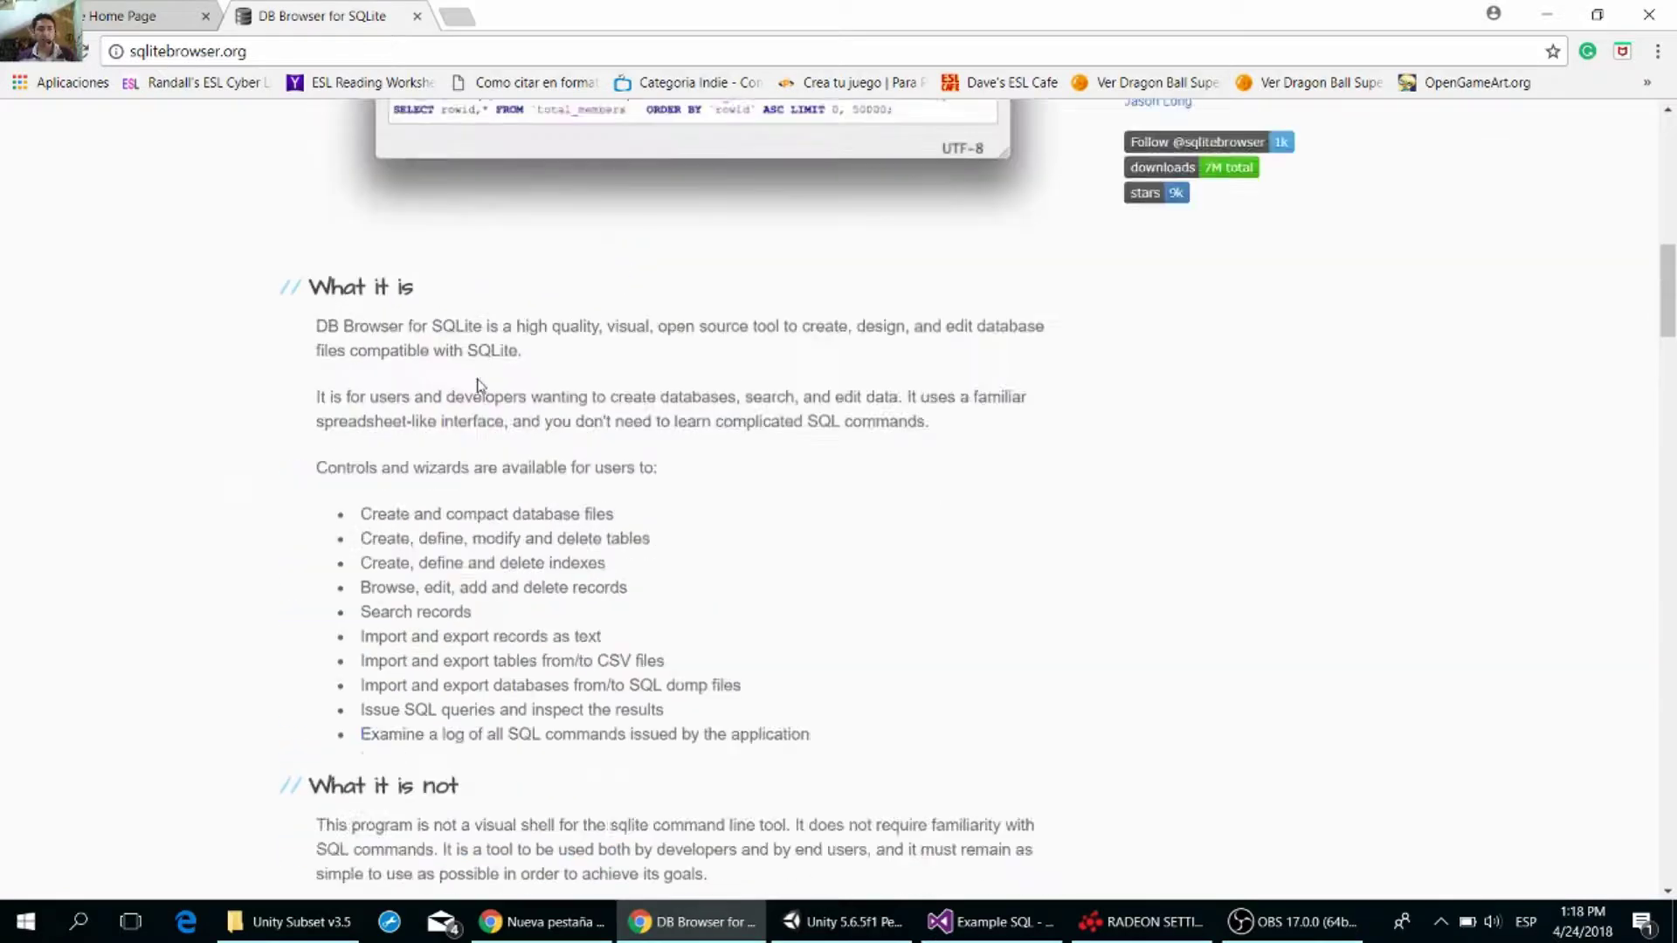
pyautogui.scroll(-1, 472, 412)
pyautogui.scroll(-3, 474, 413)
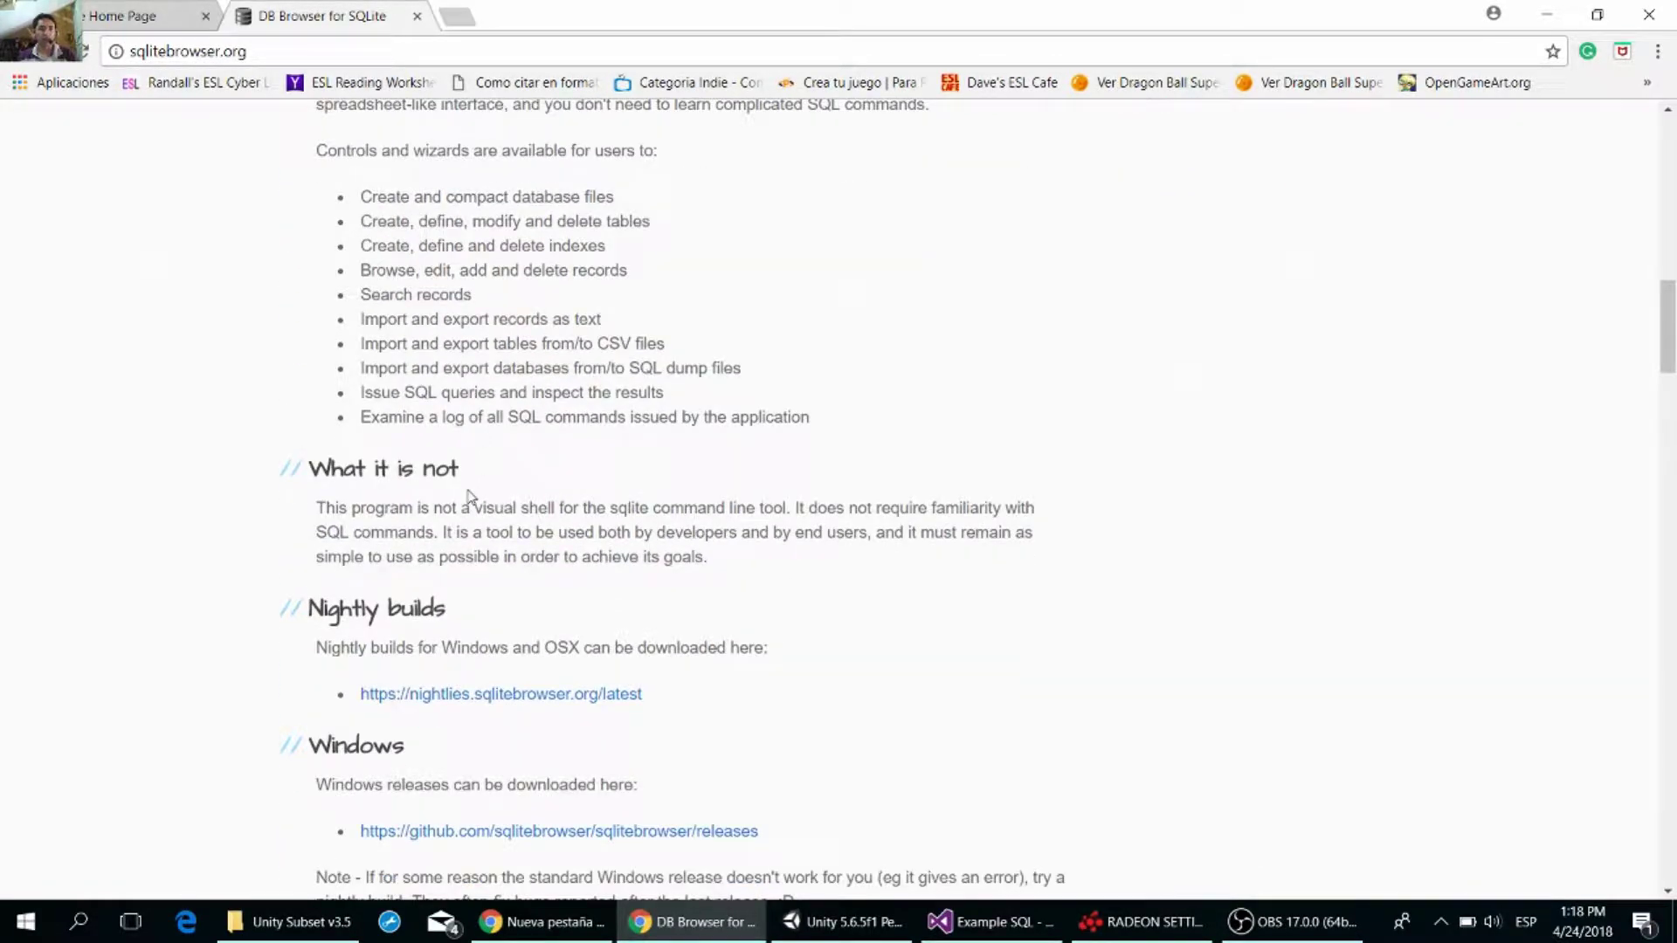
pyautogui.scroll(-1, 521, 493)
pyautogui.scroll(-1, 483, 500)
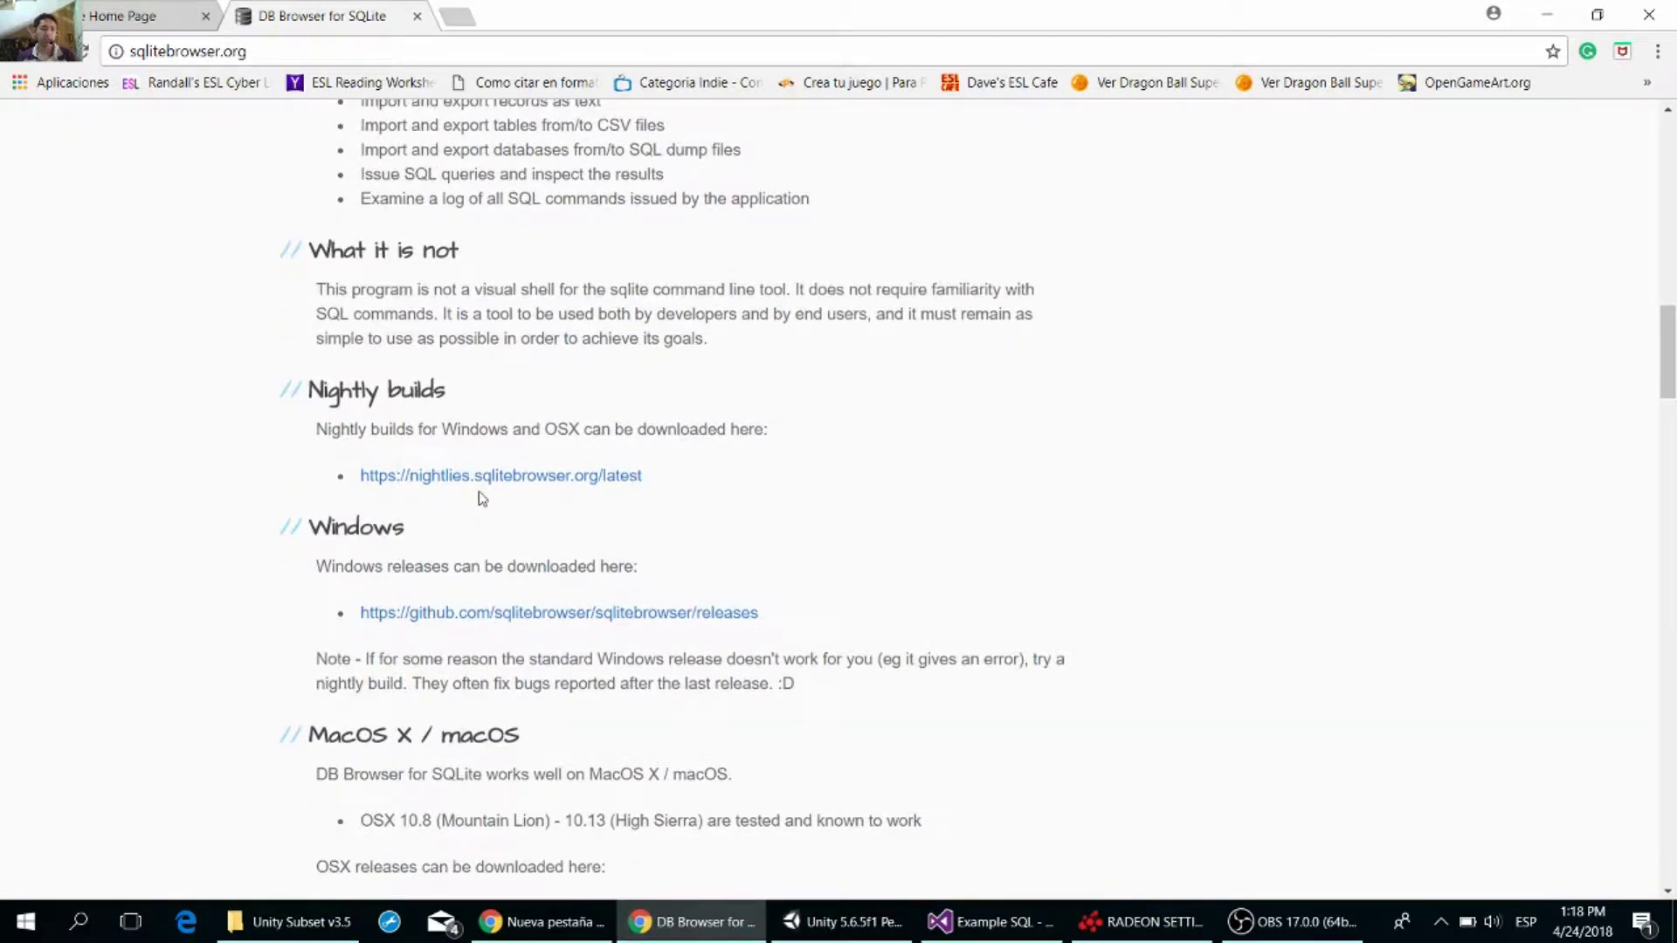
pyautogui.scroll(-1, 481, 498)
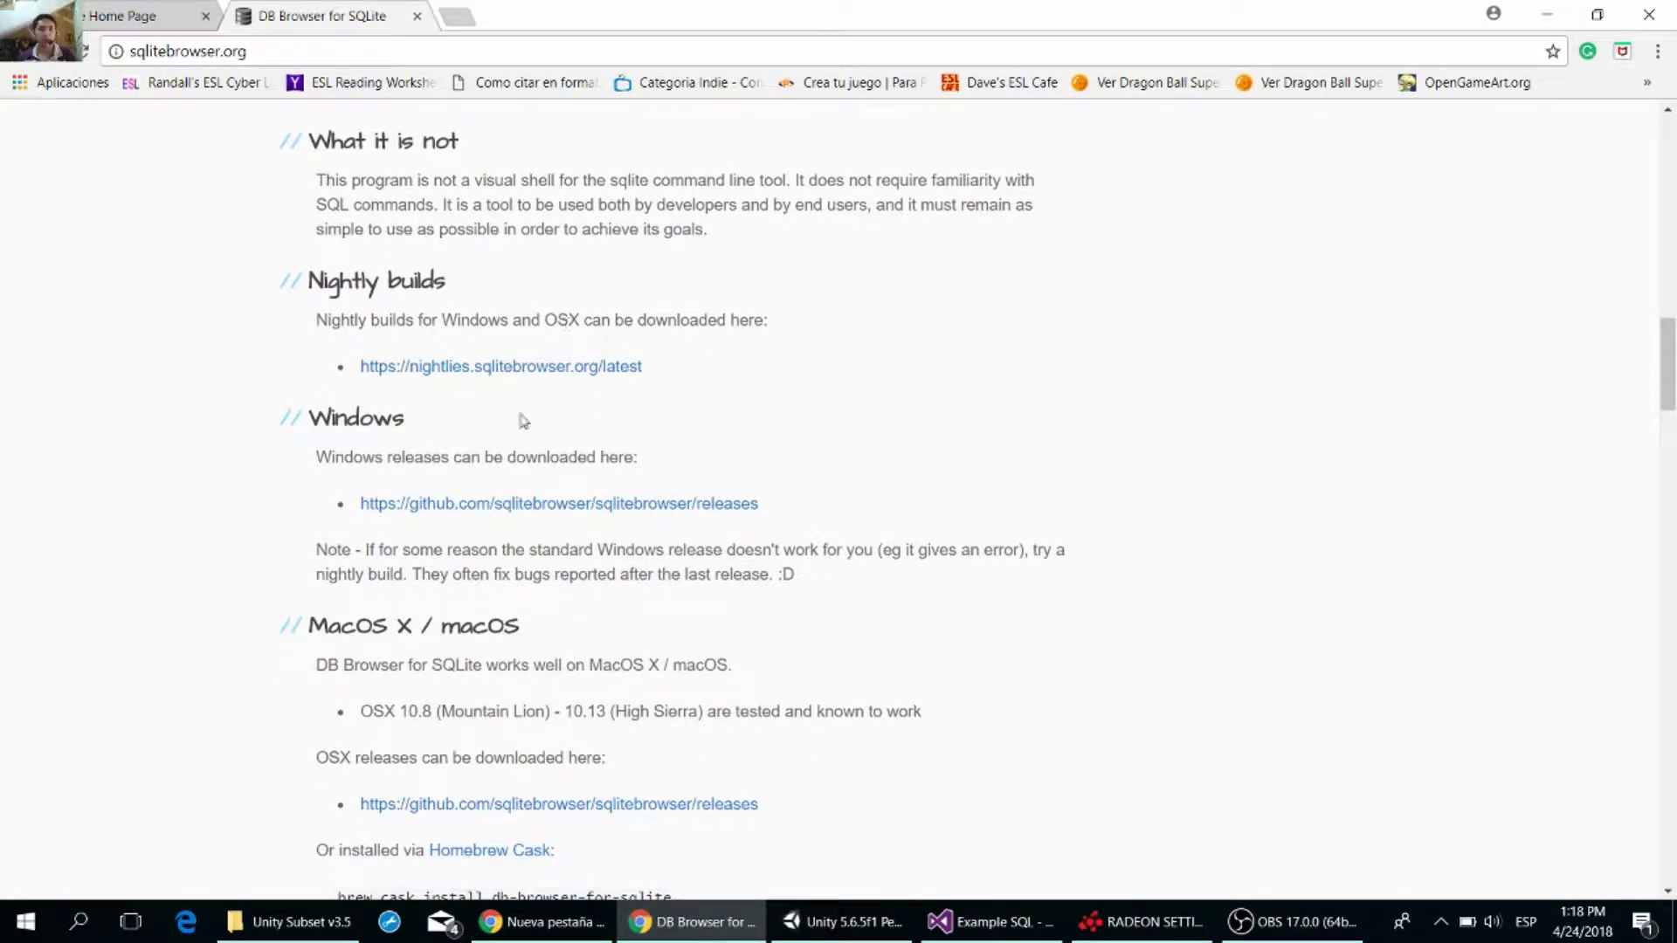
pyautogui.scroll(-1, 734, 496)
pyautogui.scroll(-1, 737, 500)
pyautogui.scroll(-1, 738, 497)
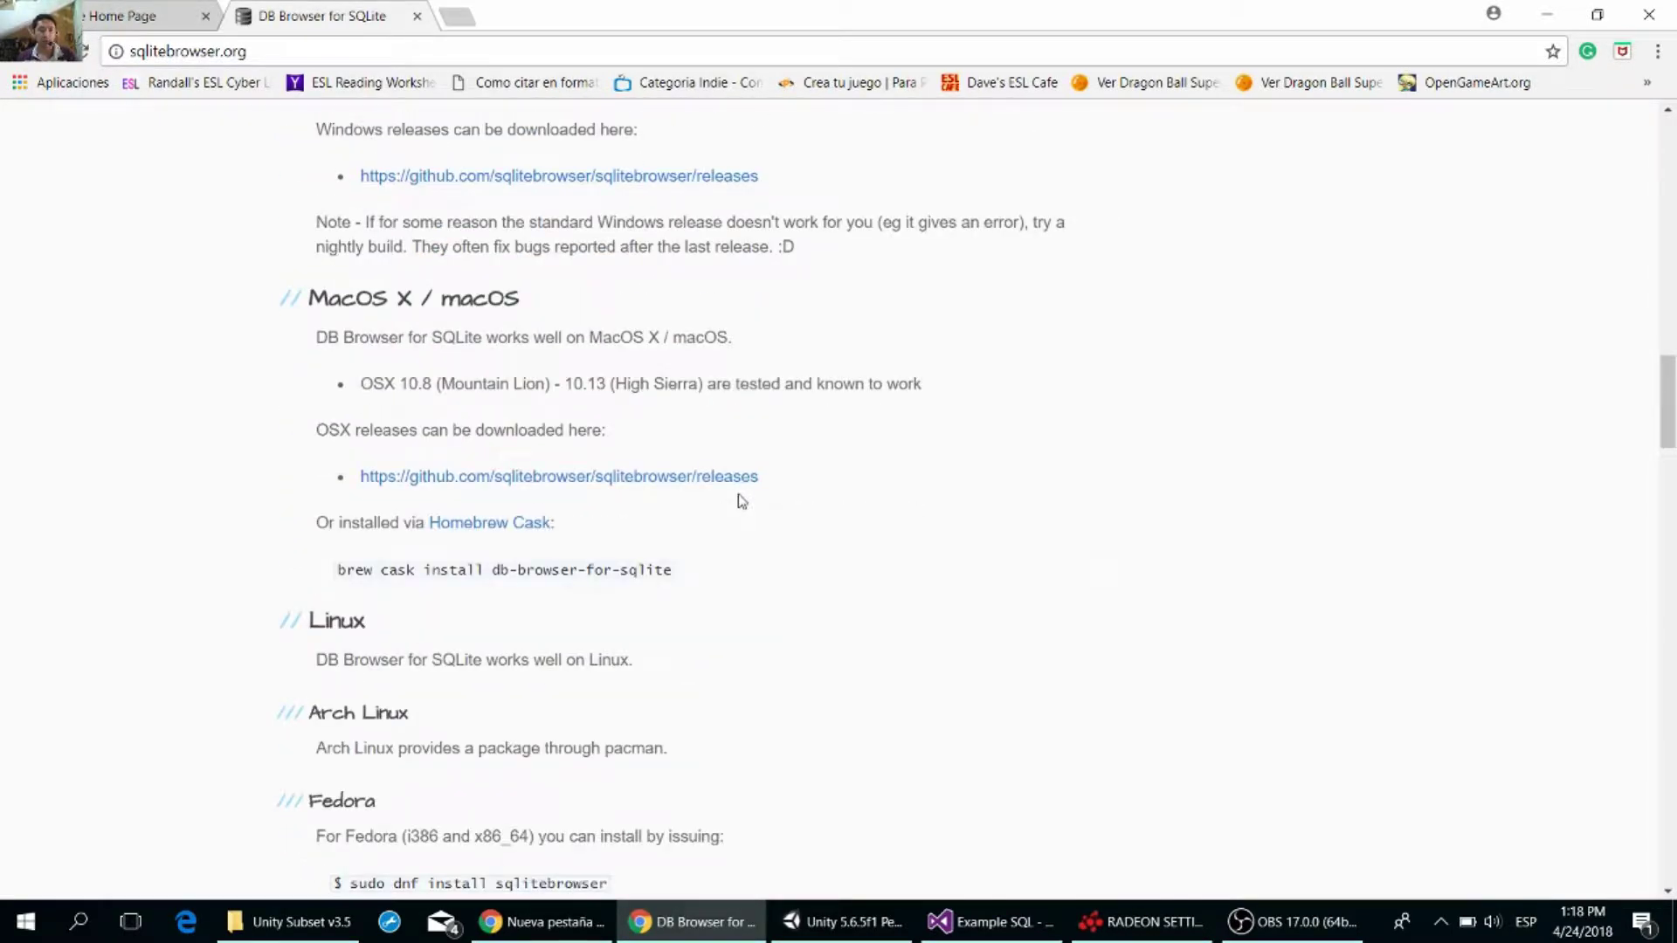
pyautogui.scroll(-1, 741, 500)
pyautogui.scroll(-1, 741, 500)
pyautogui.scroll(-1, 741, 501)
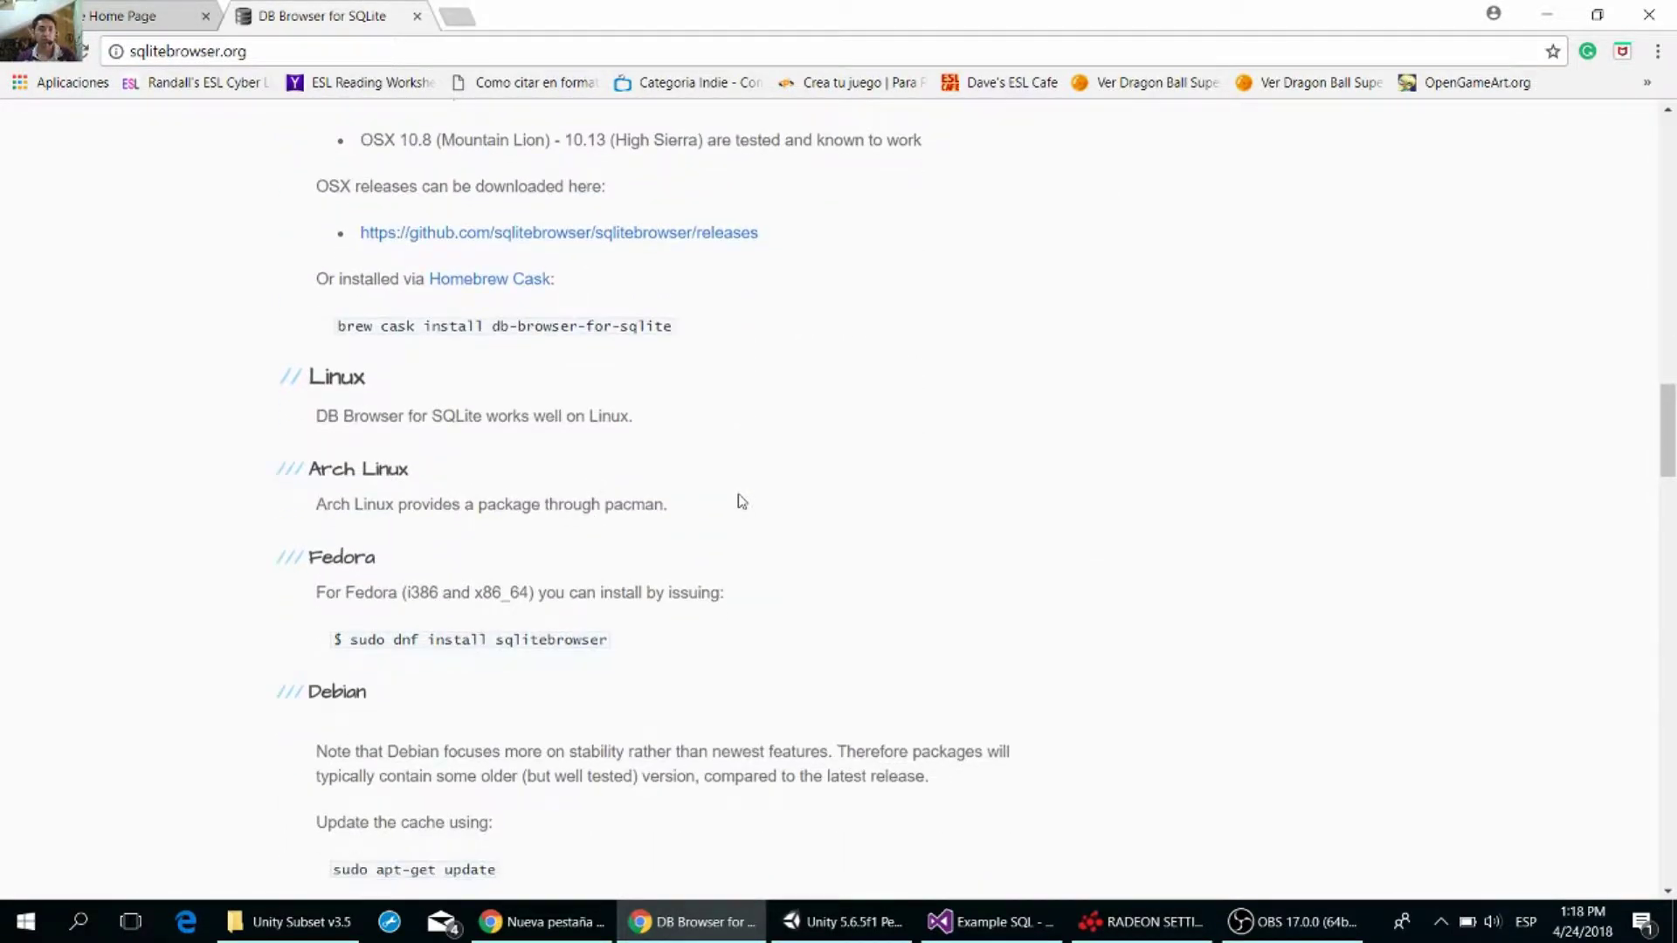
pyautogui.scroll(-1, 740, 499)
pyautogui.scroll(2, 738, 498)
pyautogui.scroll(1, 725, 498)
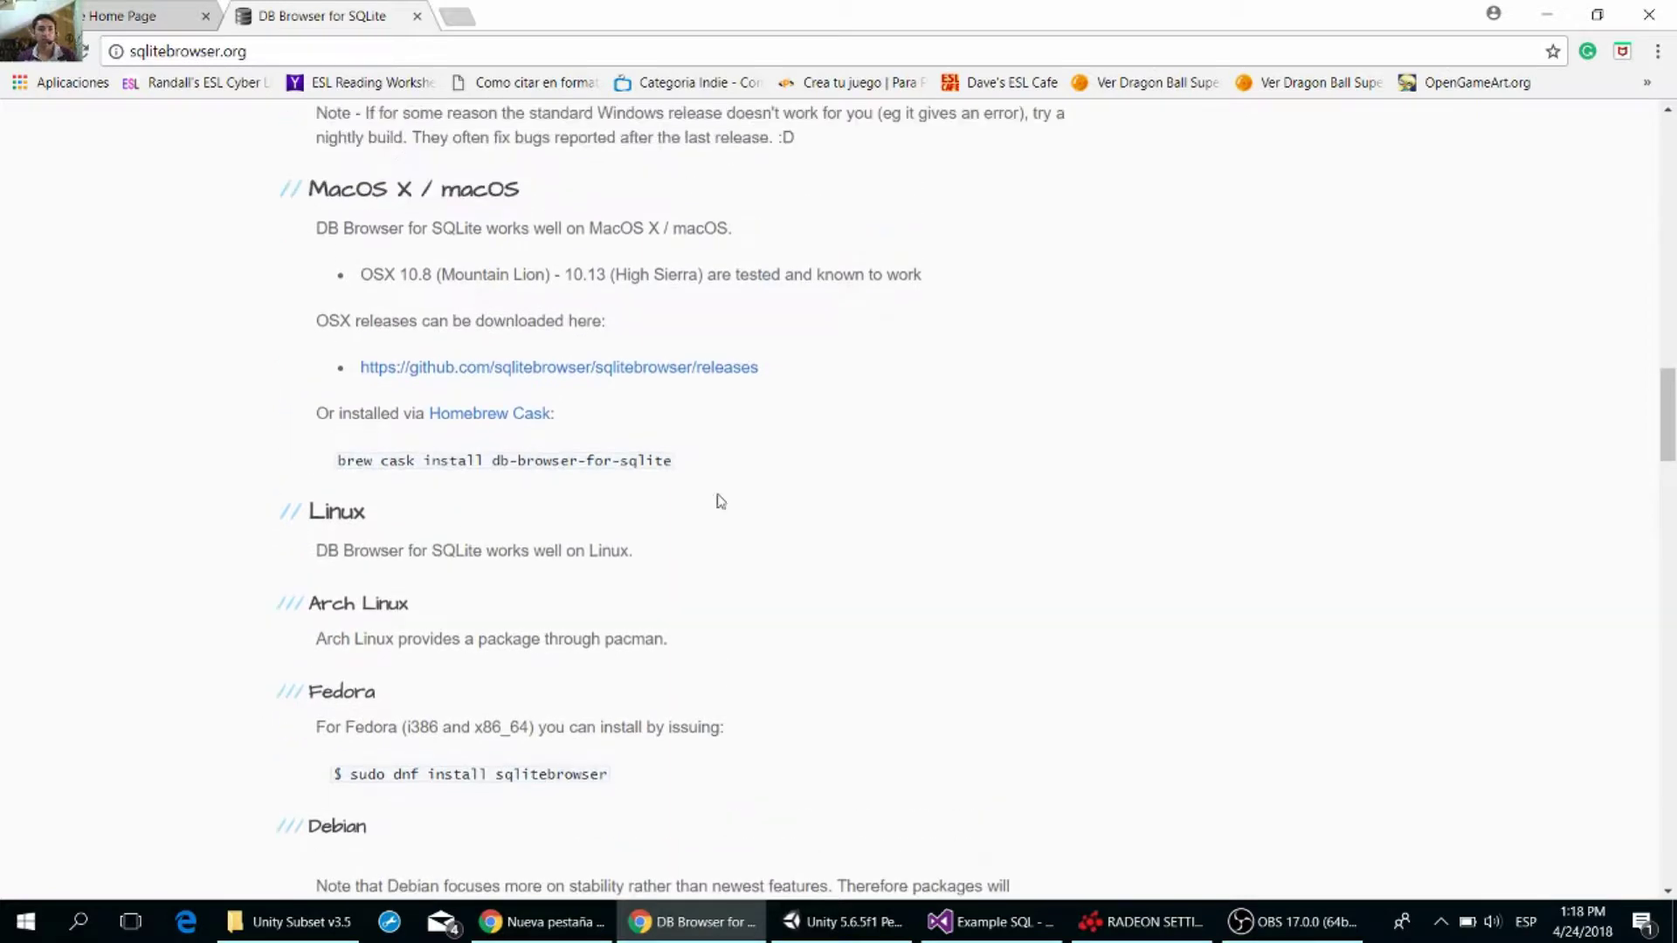
pyautogui.scroll(-1, 390, 540)
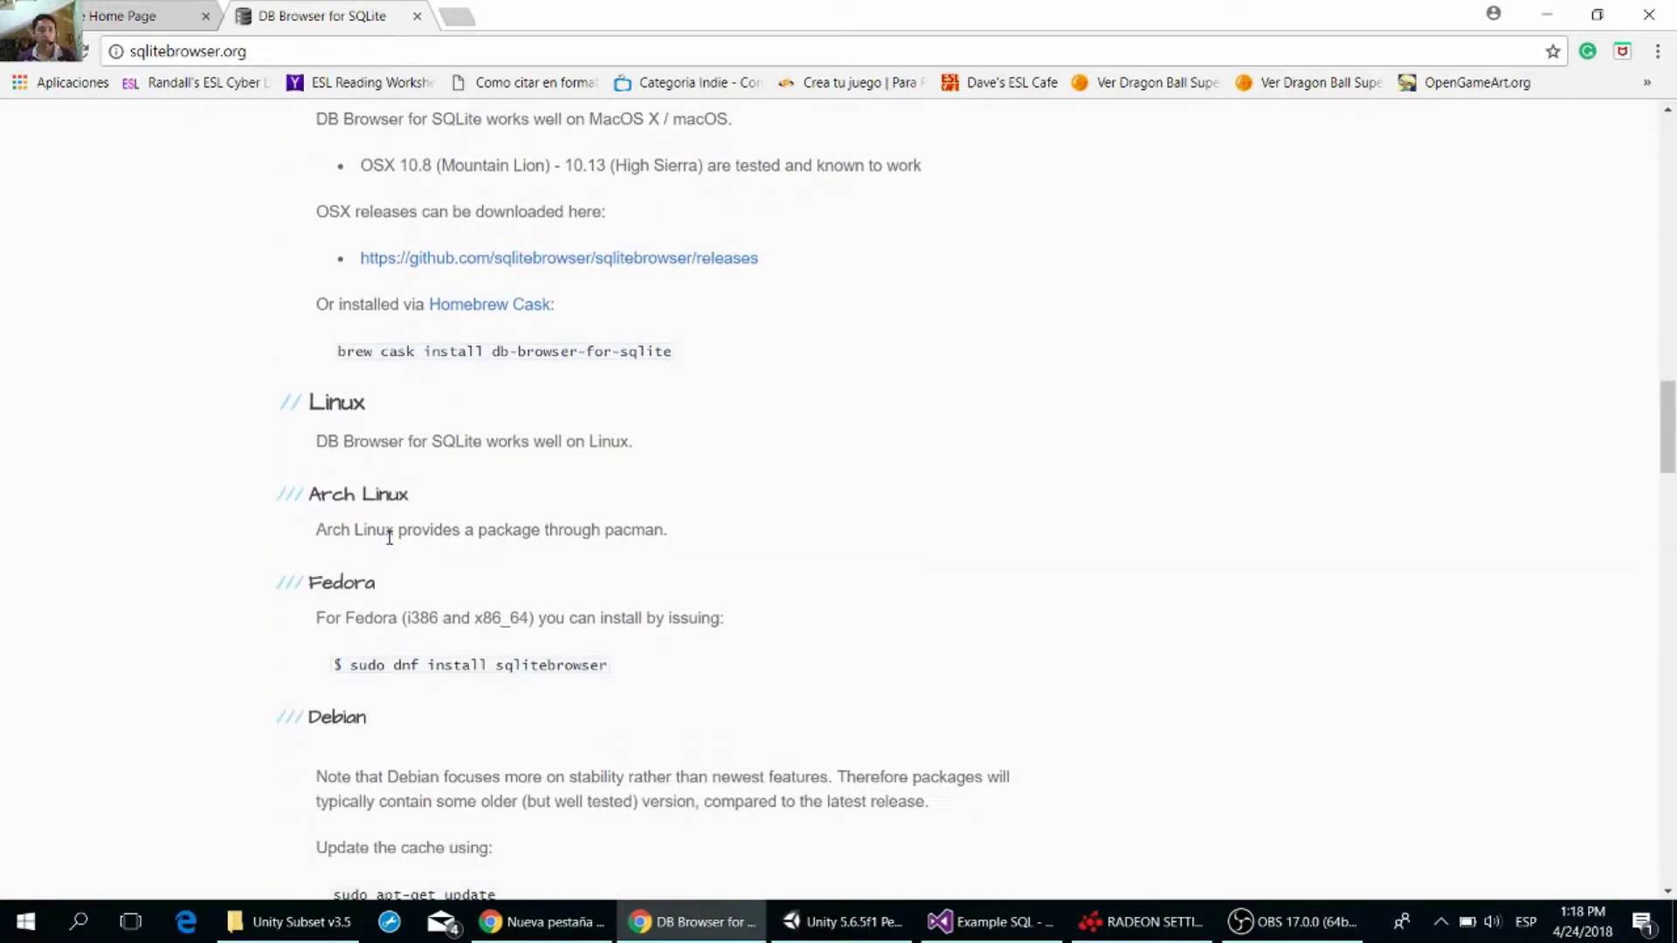
pyautogui.scroll(-3, 403, 545)
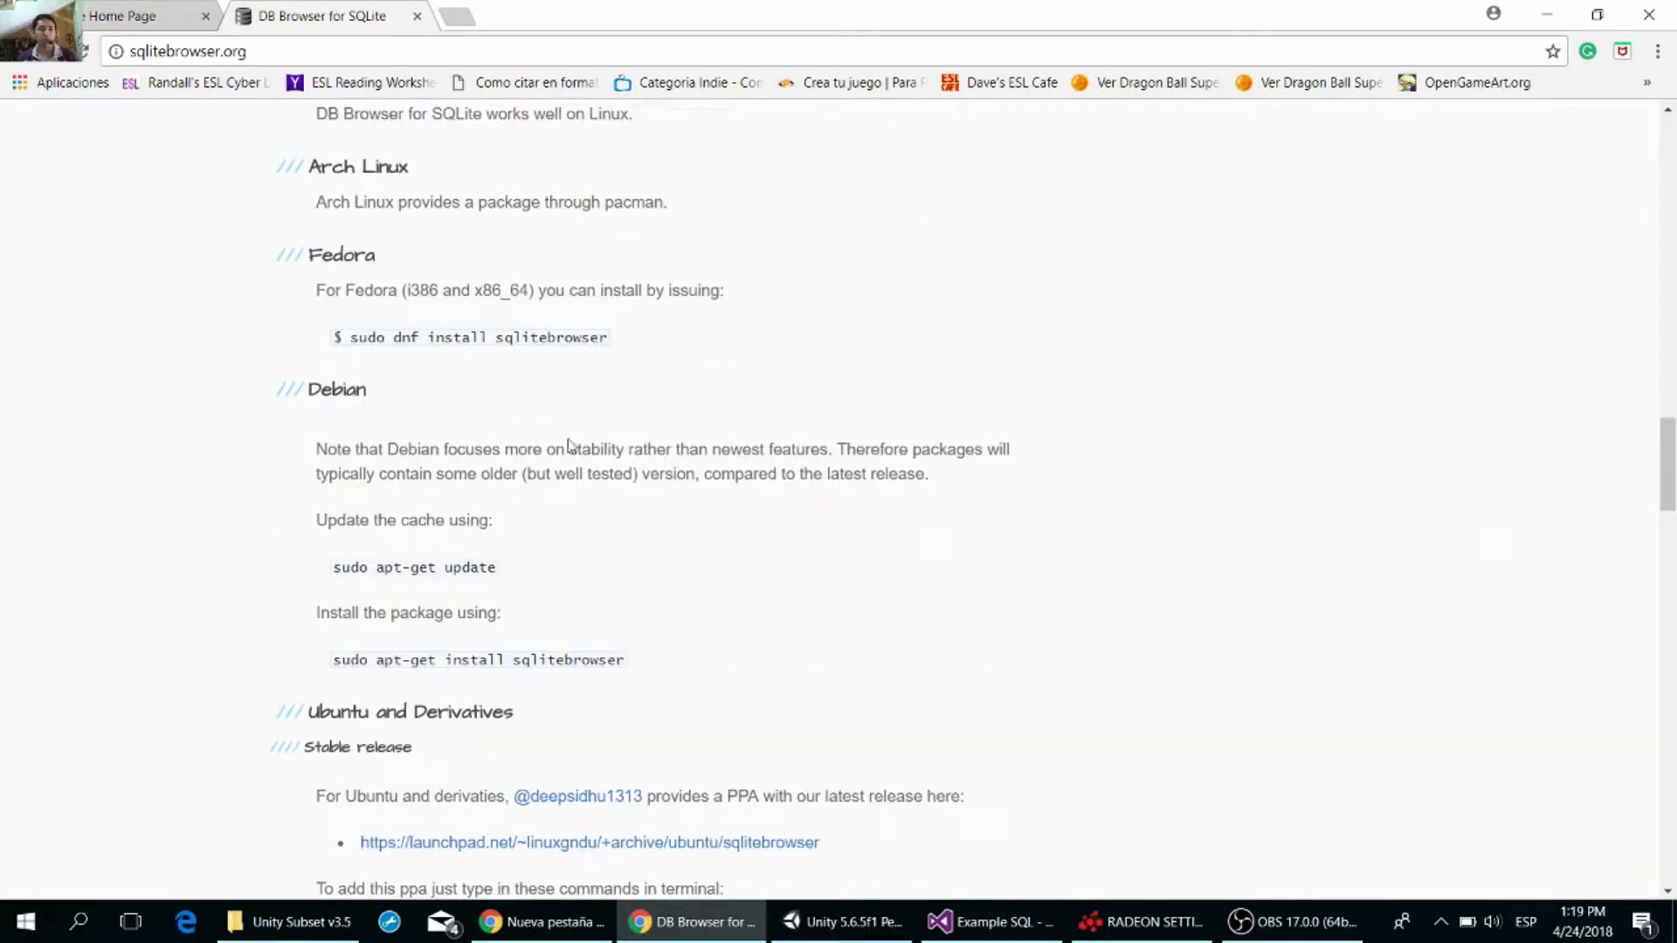
pyautogui.scroll(-1, 569, 446)
pyautogui.scroll(-2, 620, 468)
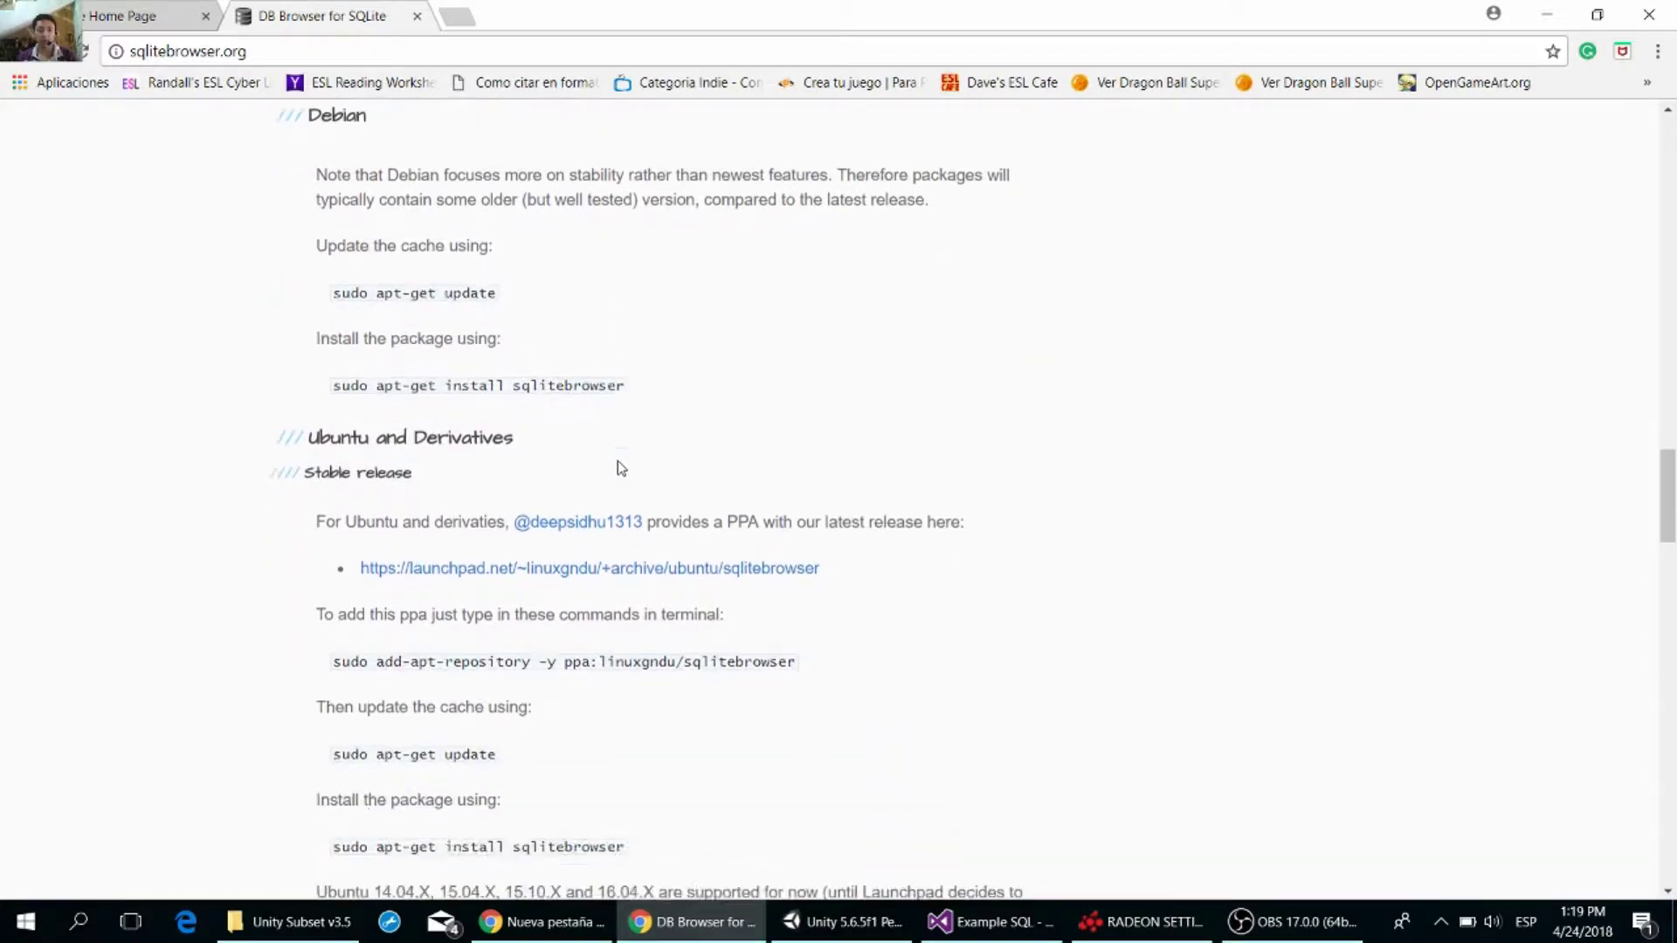
pyautogui.scroll(-2, 620, 469)
pyautogui.scroll(-3, 619, 465)
pyautogui.scroll(-4, 619, 461)
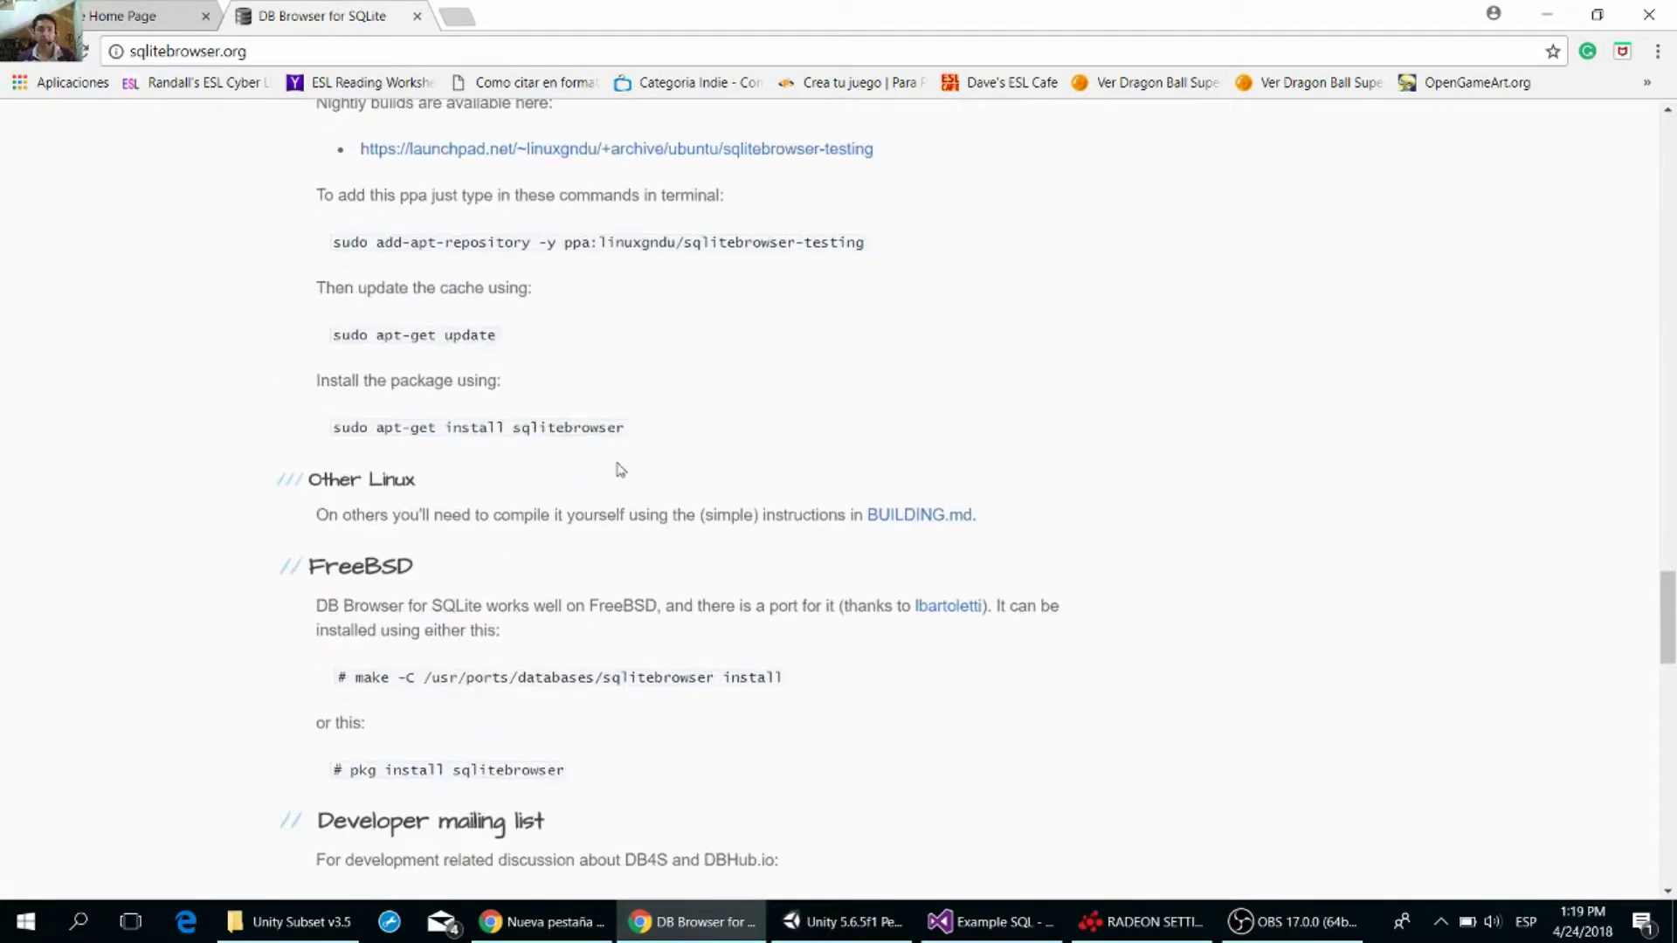
pyautogui.scroll(-3, 619, 463)
pyautogui.scroll(-2, 620, 468)
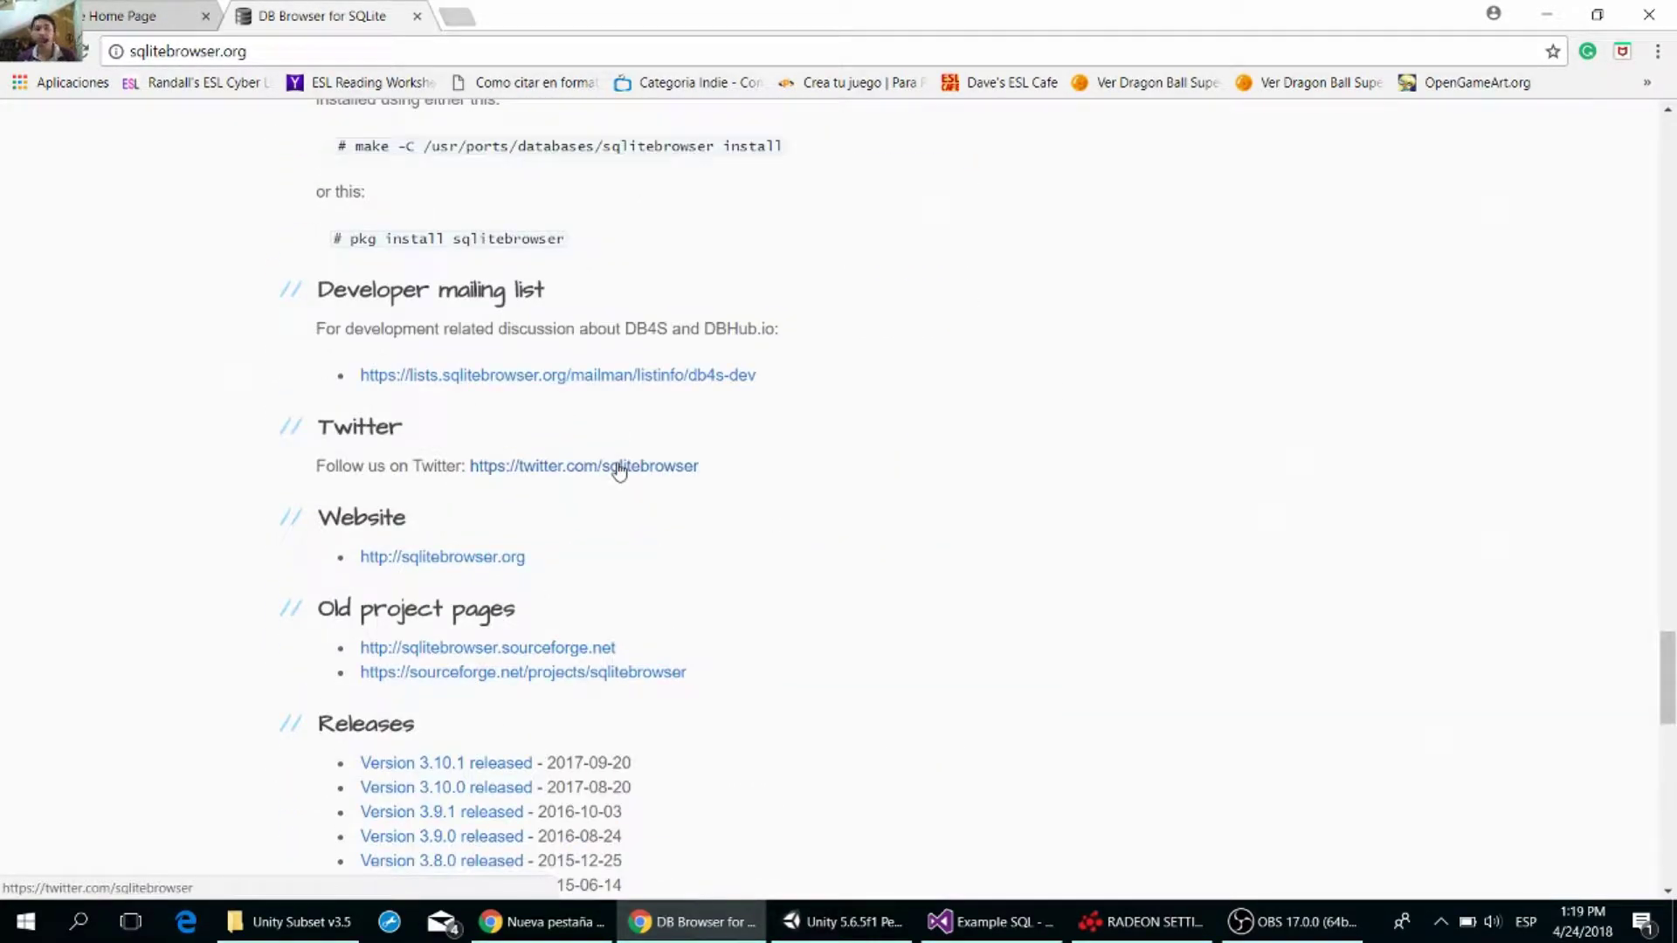
pyautogui.scroll(-1, 619, 469)
pyautogui.scroll(-1, 834, 506)
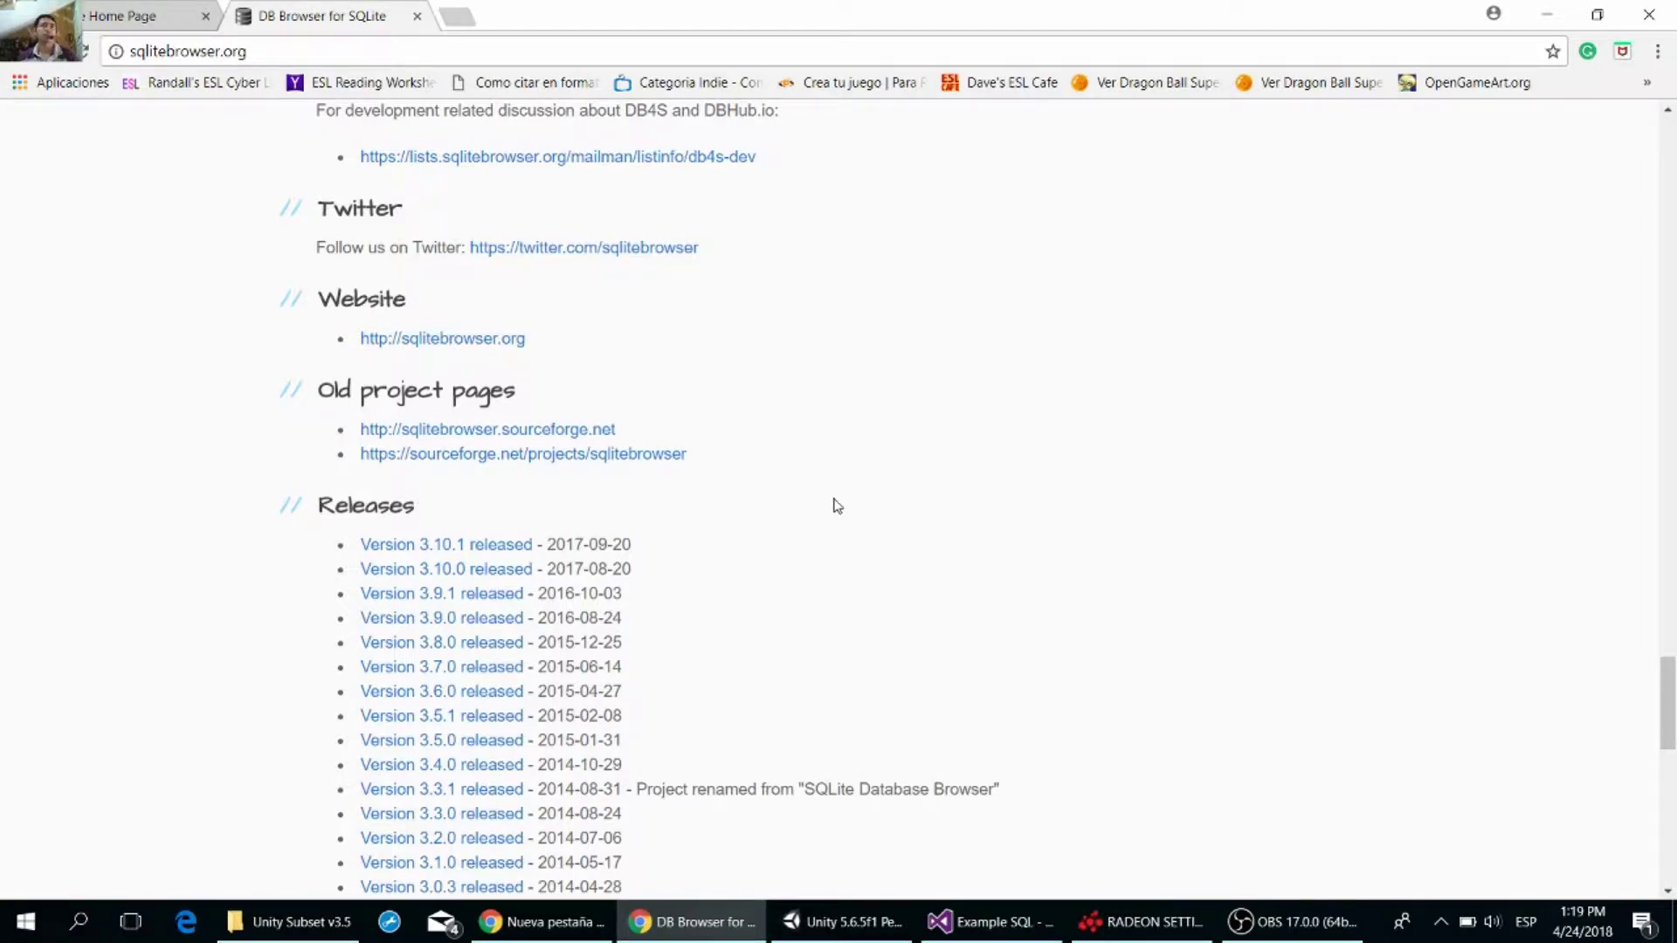
pyautogui.scroll(-5, 837, 506)
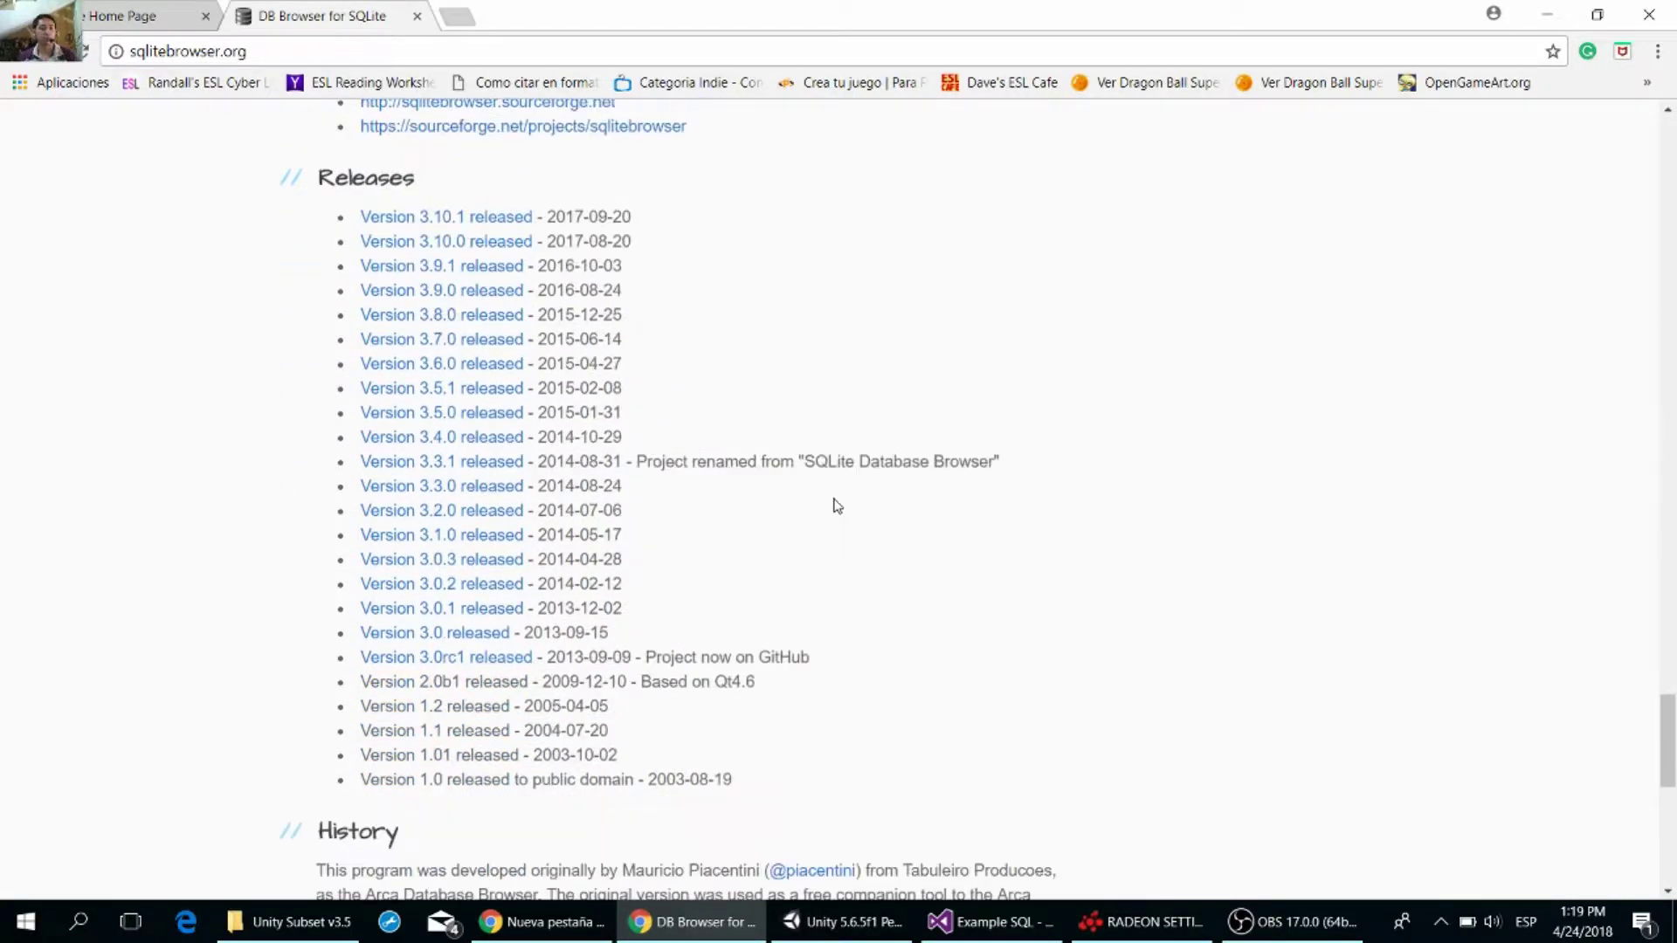
pyautogui.scroll(-3, 837, 505)
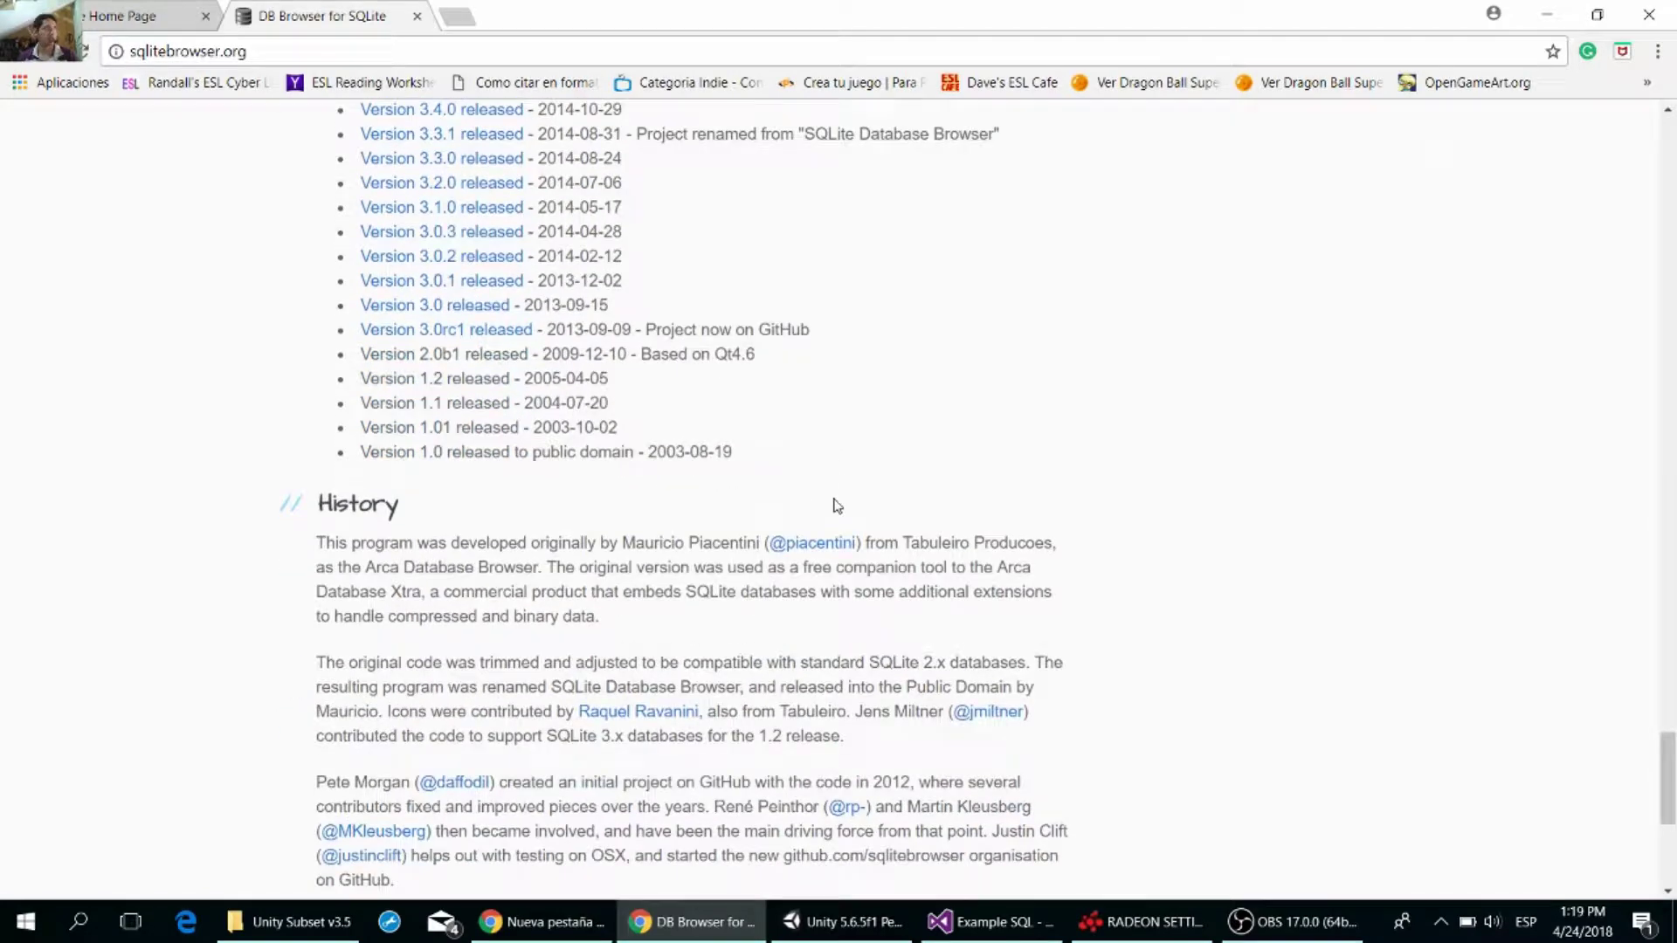
pyautogui.scroll(-5, 837, 506)
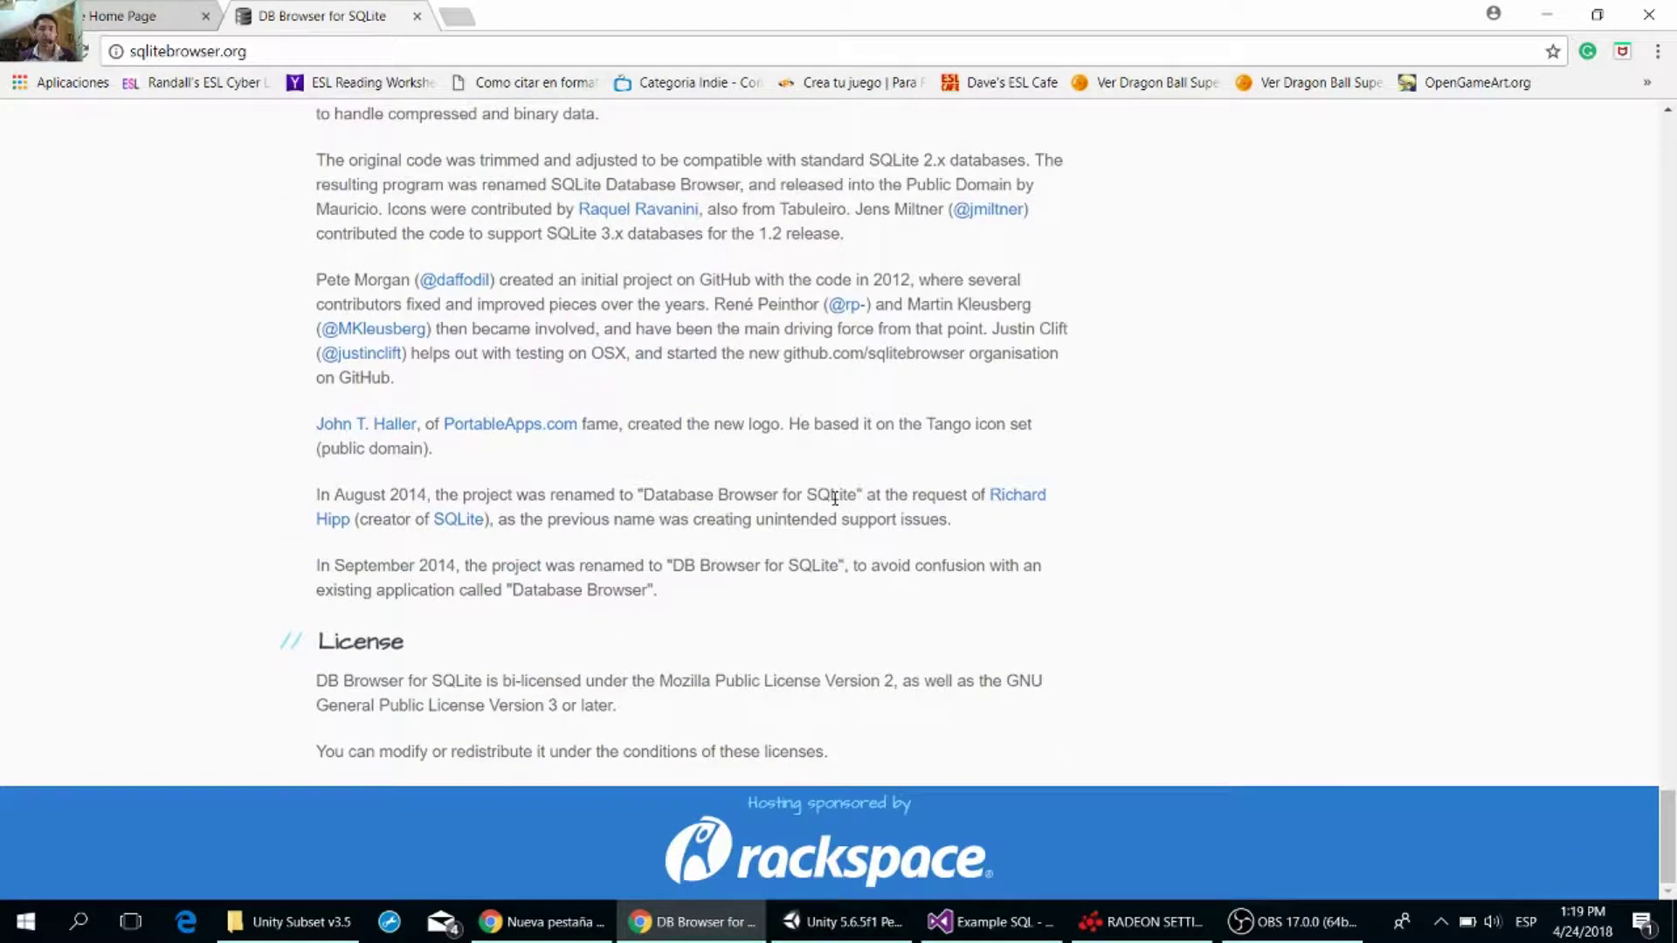
pyautogui.scroll(2, 835, 499)
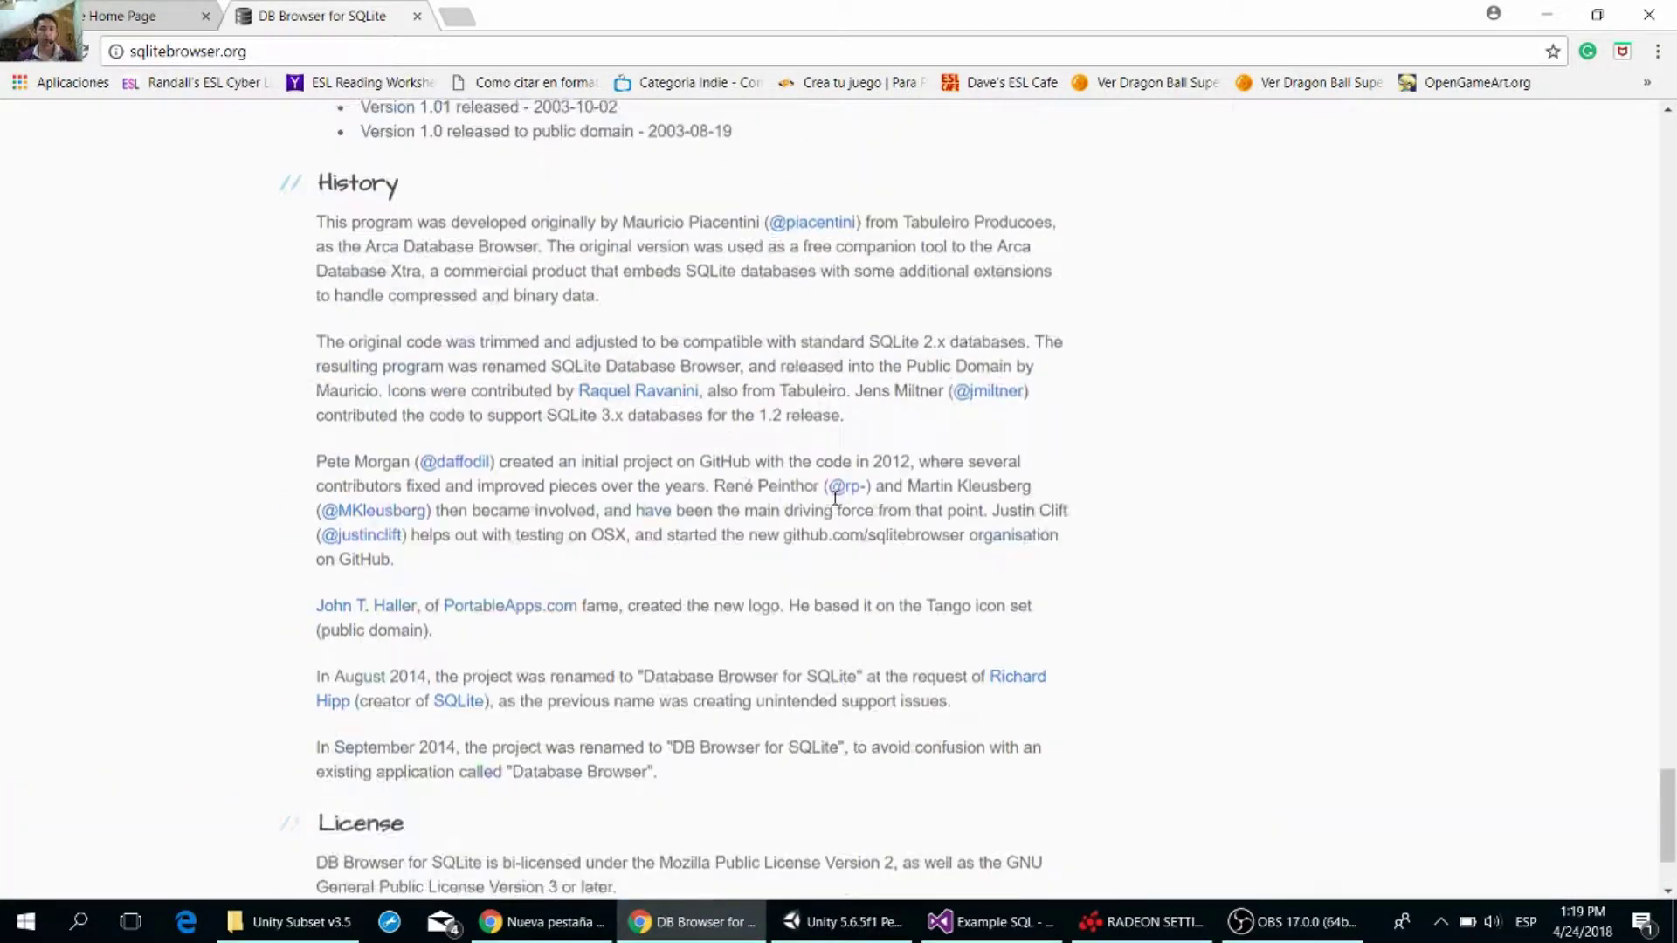
pyautogui.scroll(3, 835, 499)
pyautogui.scroll(5, 836, 502)
pyautogui.scroll(5, 837, 505)
pyautogui.scroll(3, 837, 505)
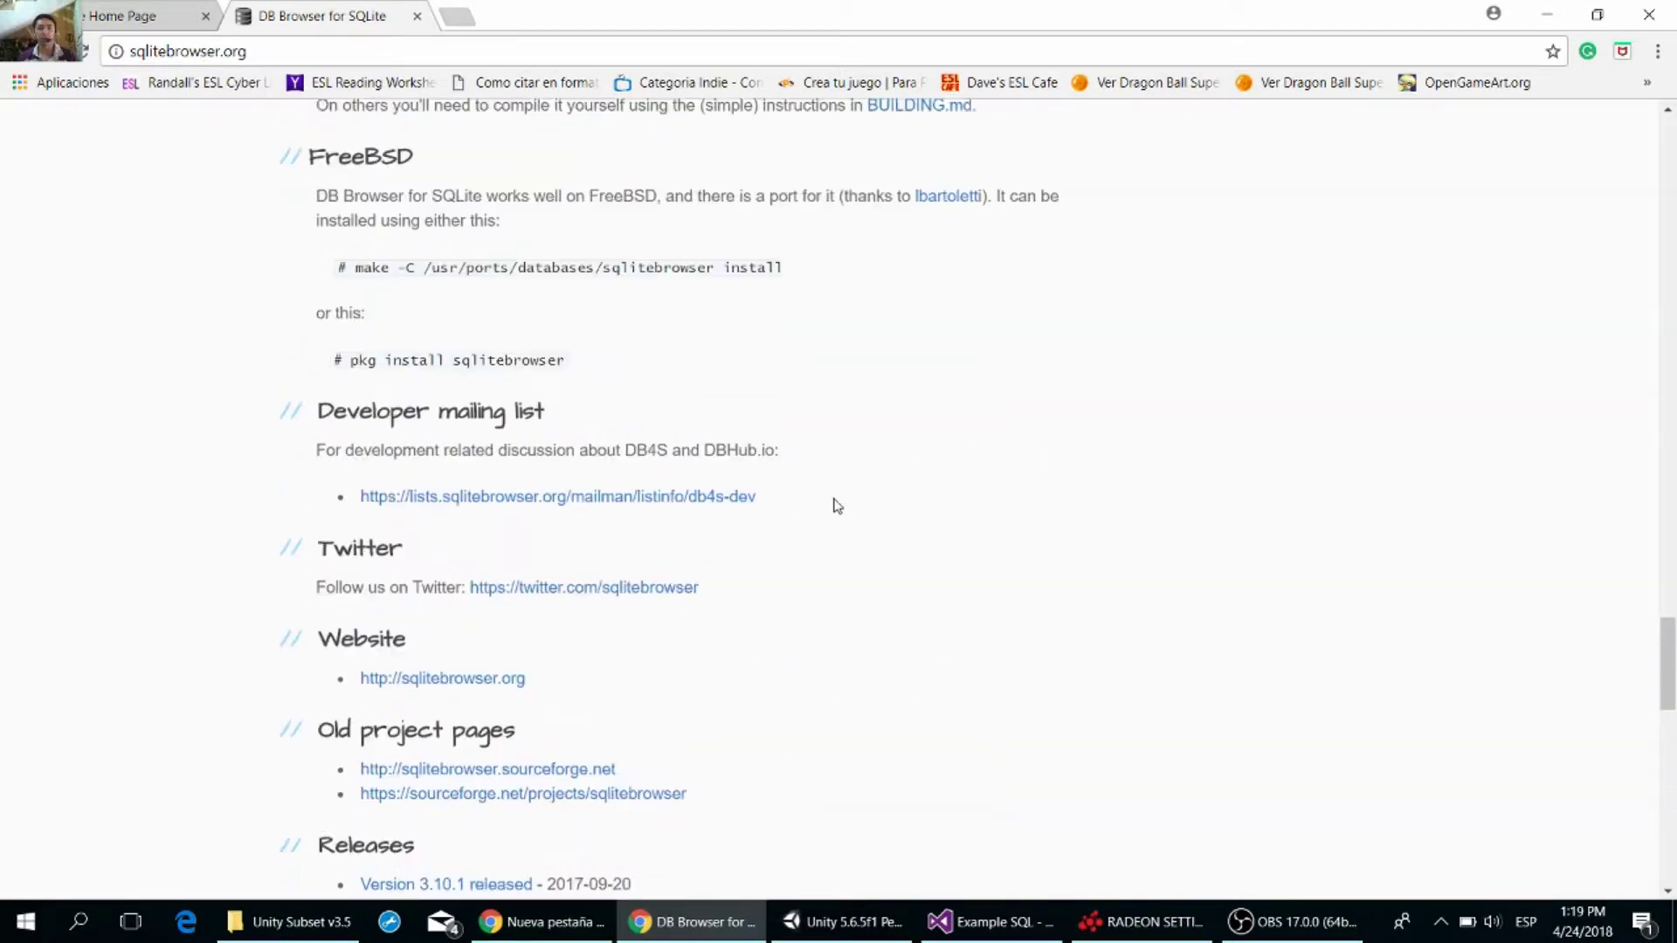
pyautogui.scroll(4, 837, 505)
pyautogui.scroll(4, 837, 506)
pyautogui.scroll(2, 836, 506)
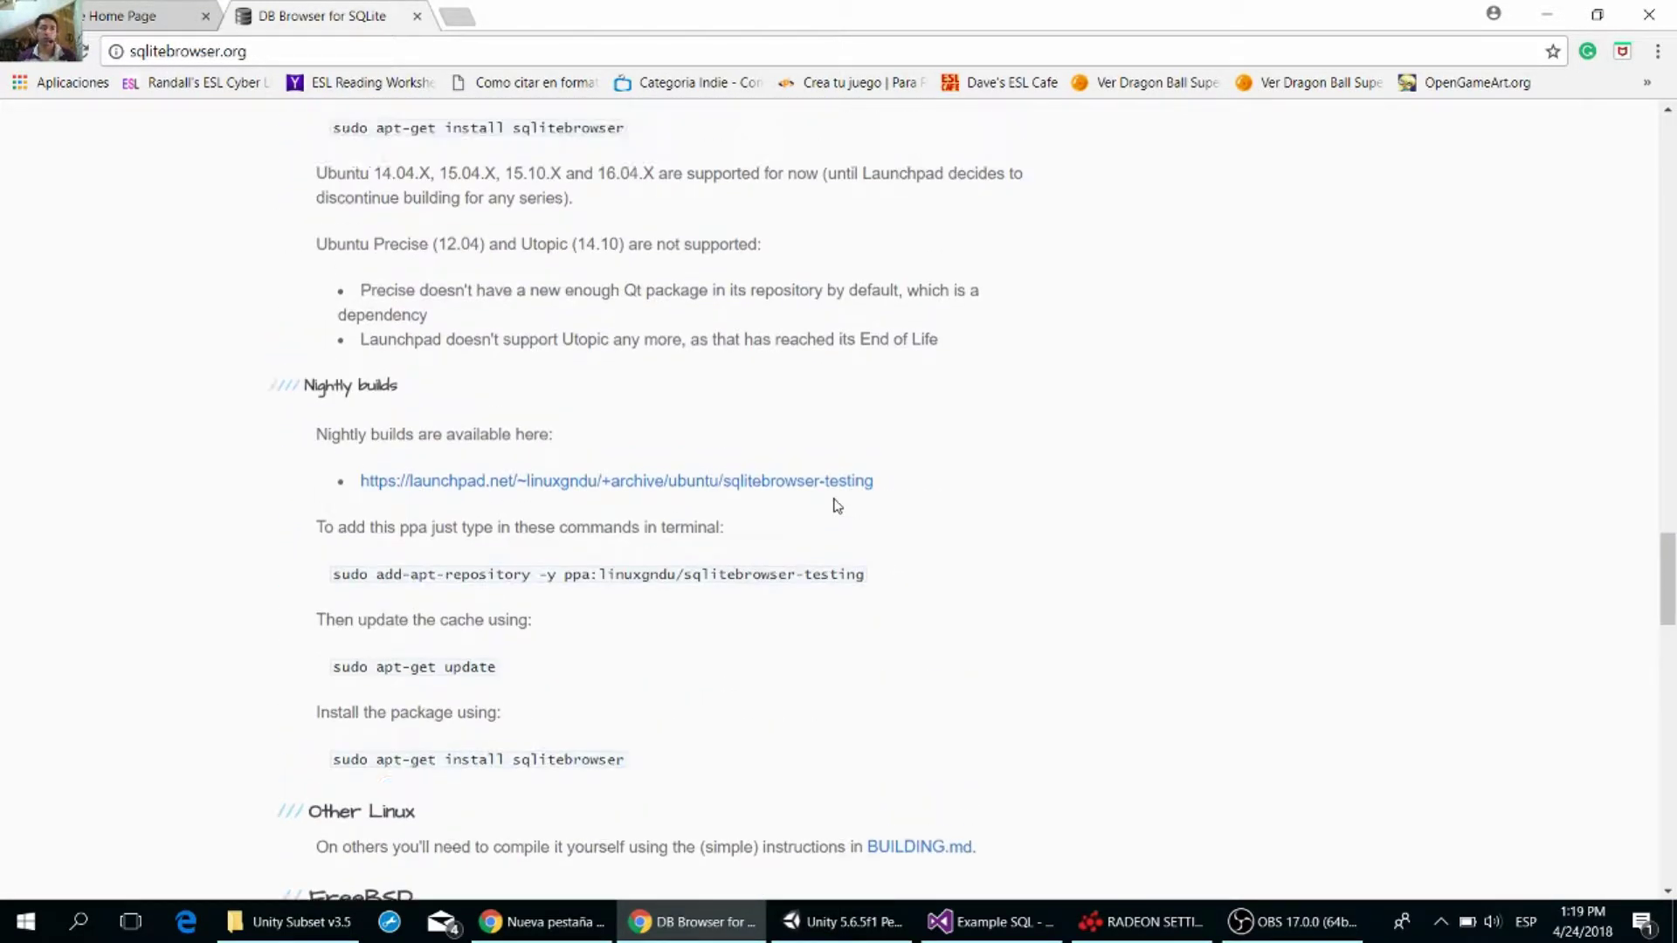
pyautogui.scroll(2, 837, 506)
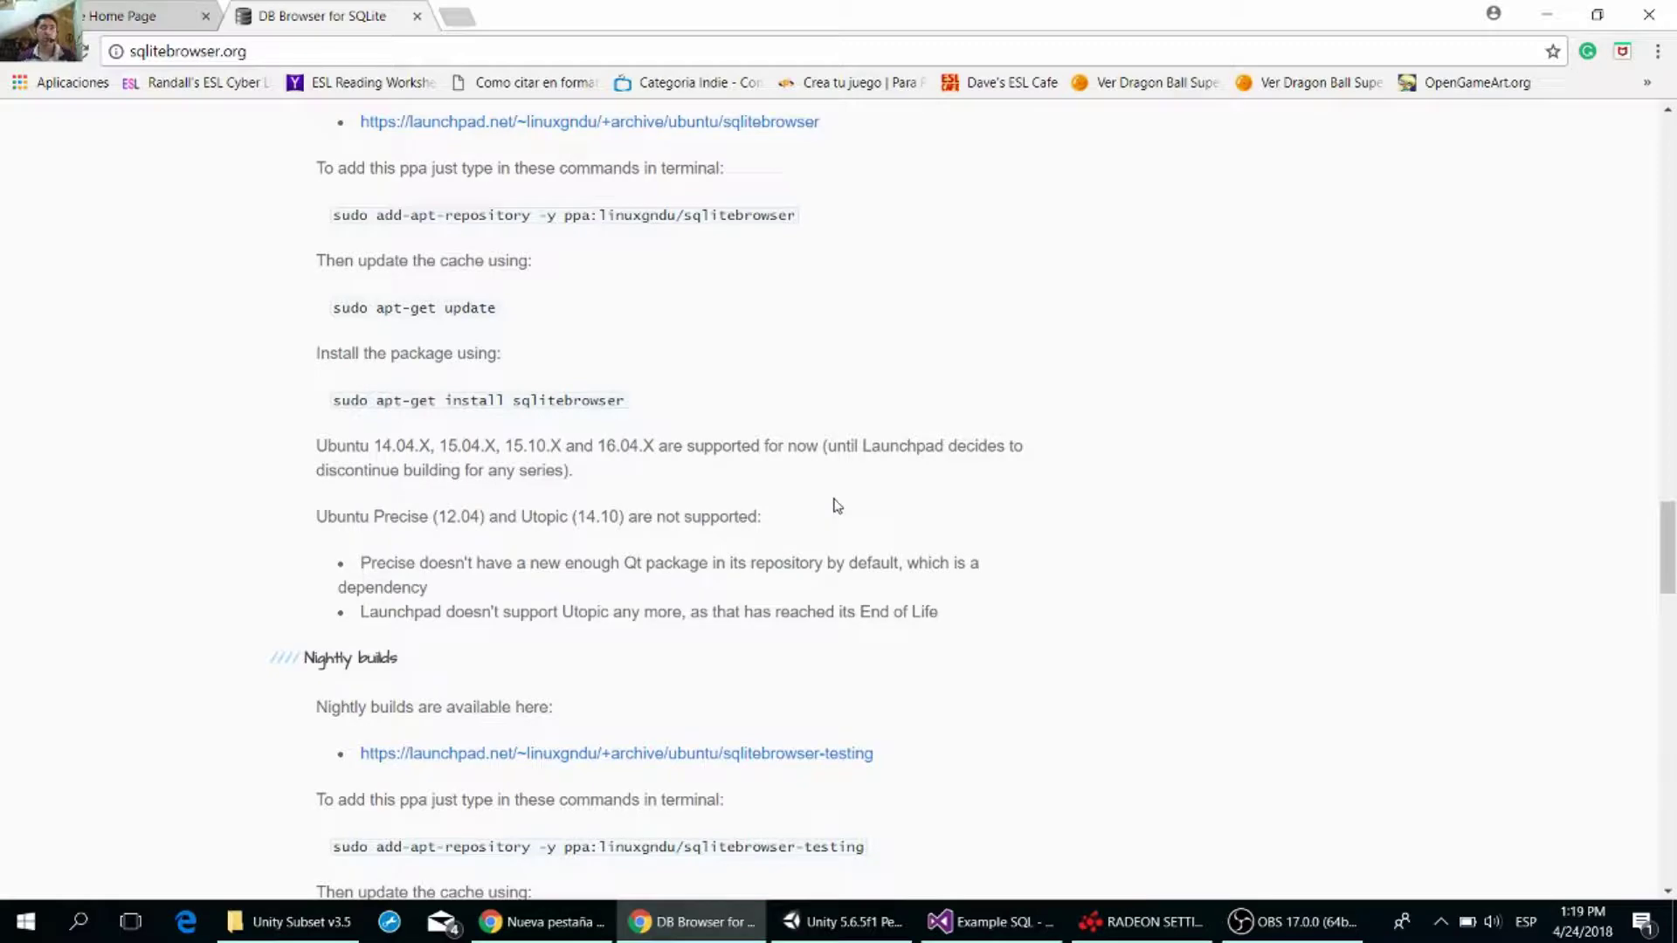
pyautogui.scroll(1, 837, 506)
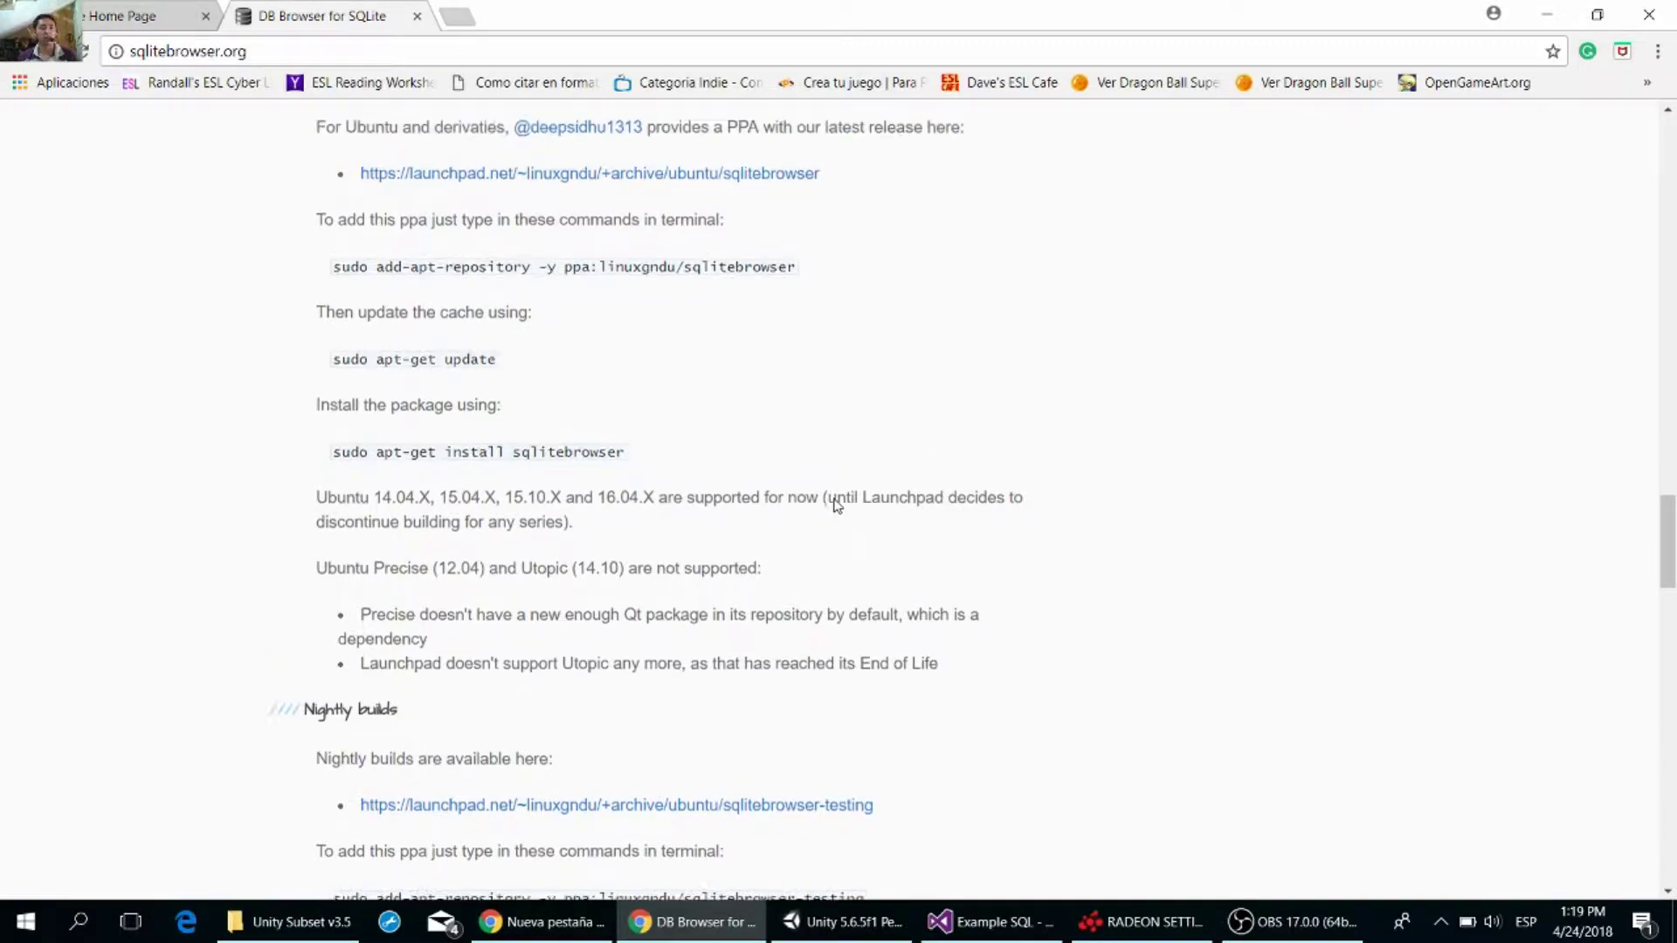
pyautogui.scroll(8, 836, 505)
pyautogui.scroll(2, 837, 506)
pyautogui.scroll(7, 836, 506)
pyautogui.scroll(5, 837, 506)
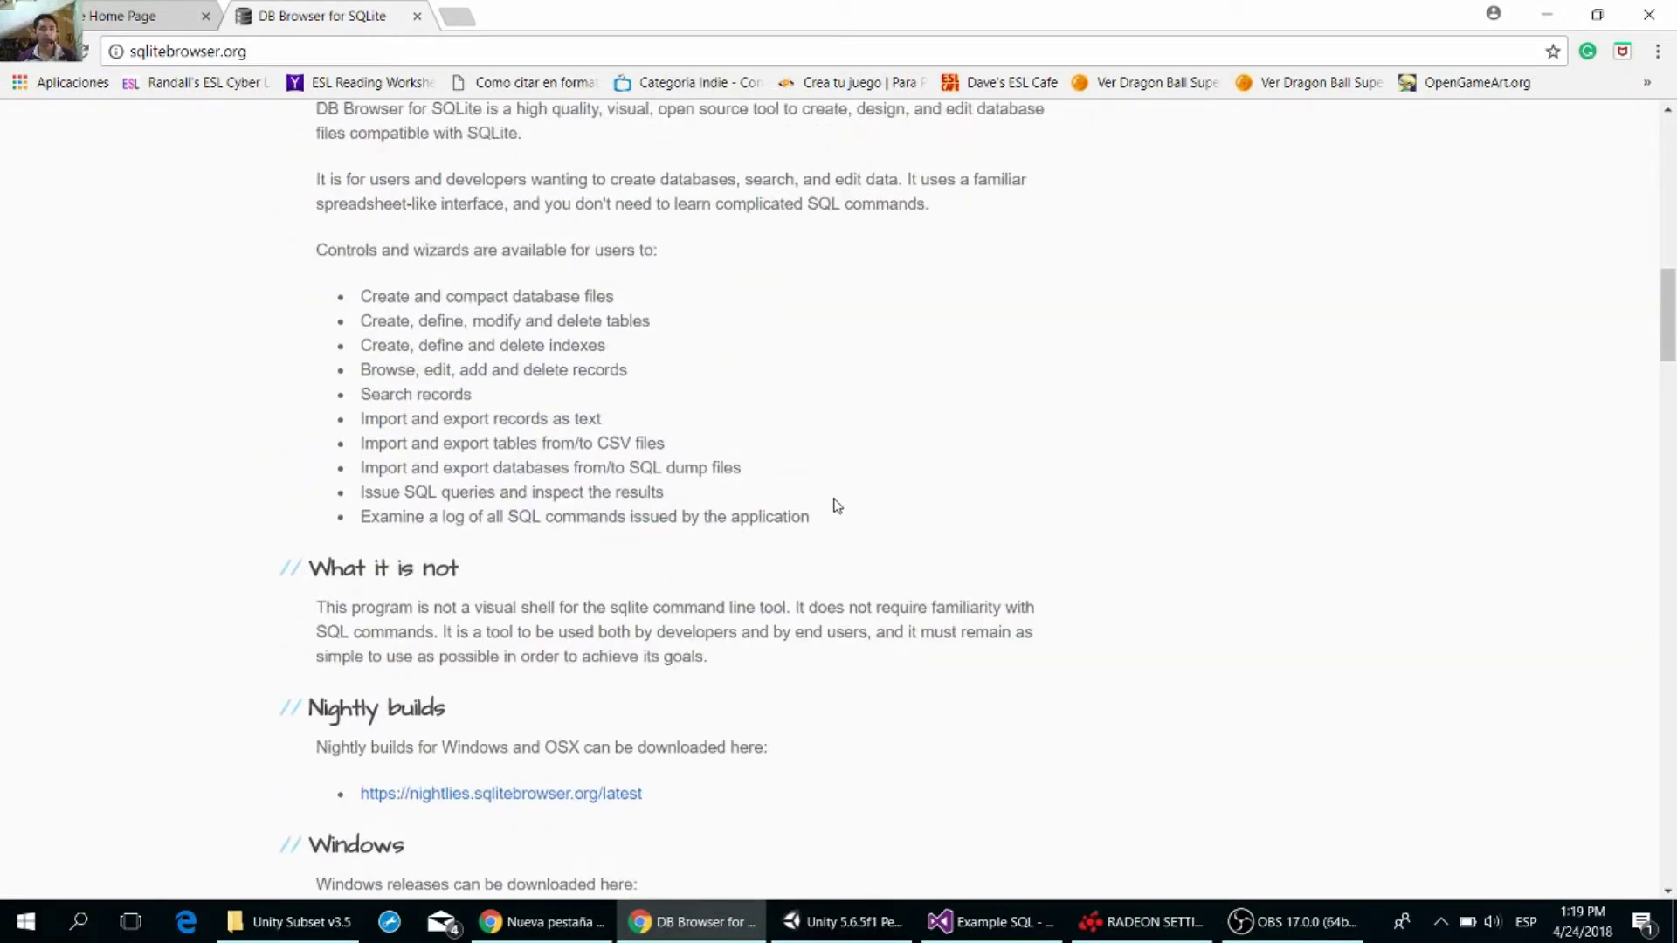
pyautogui.scroll(10, 837, 506)
pyautogui.scroll(3, 837, 506)
pyautogui.scroll(-1, 1082, 431)
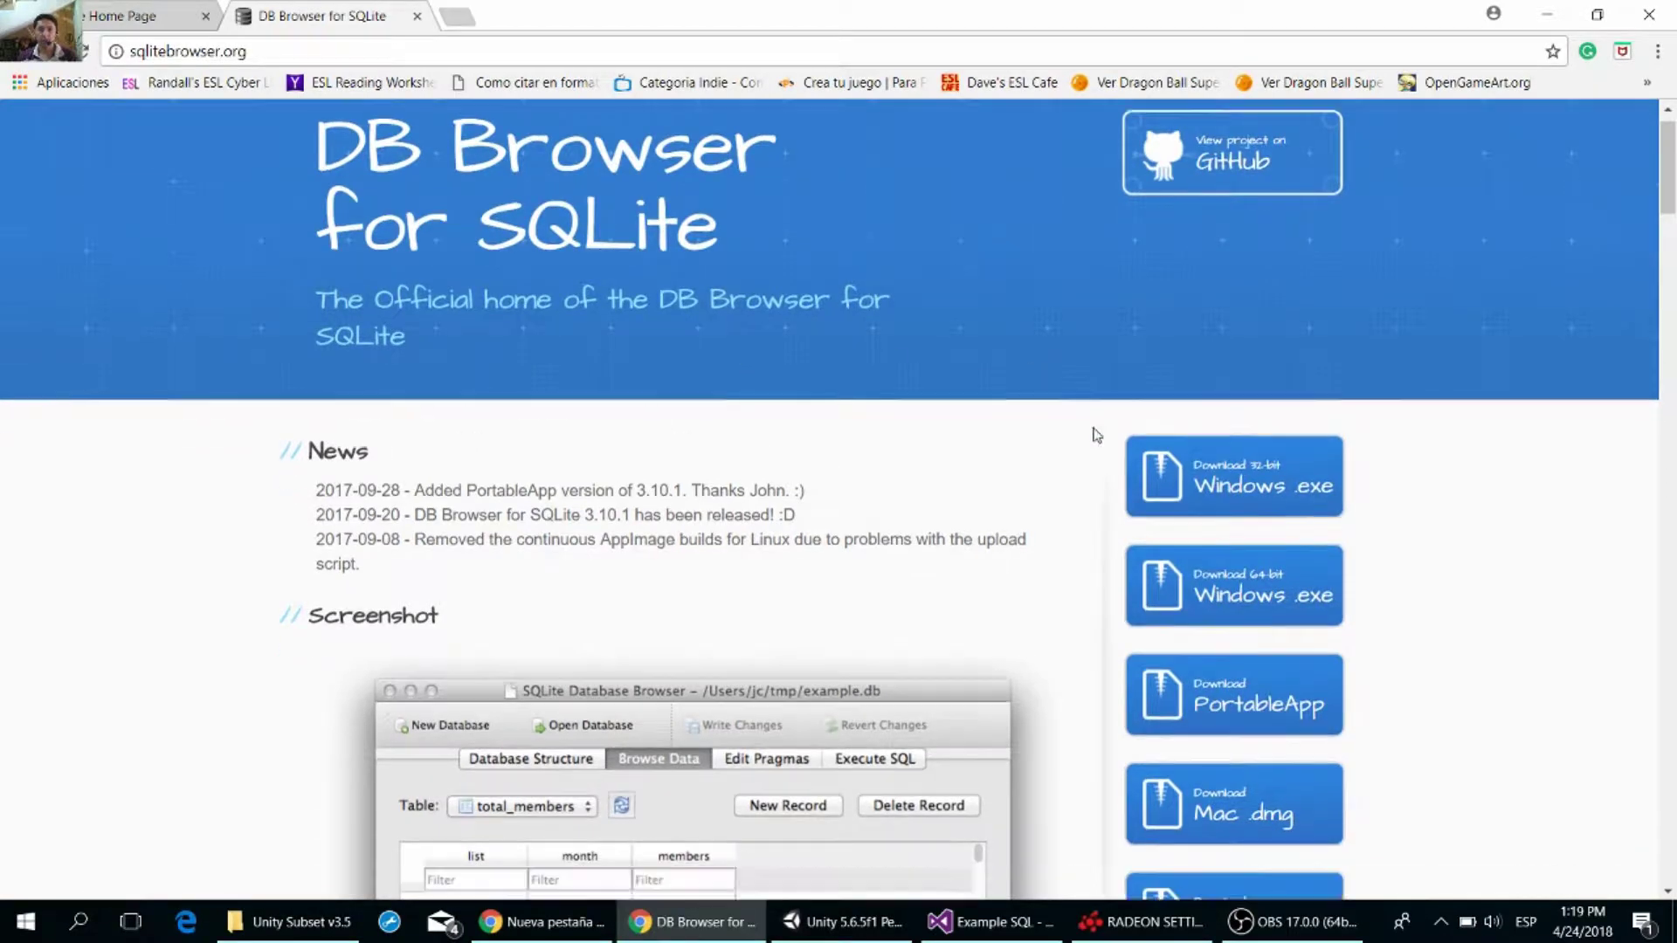
pyautogui.scroll(-2, 1101, 436)
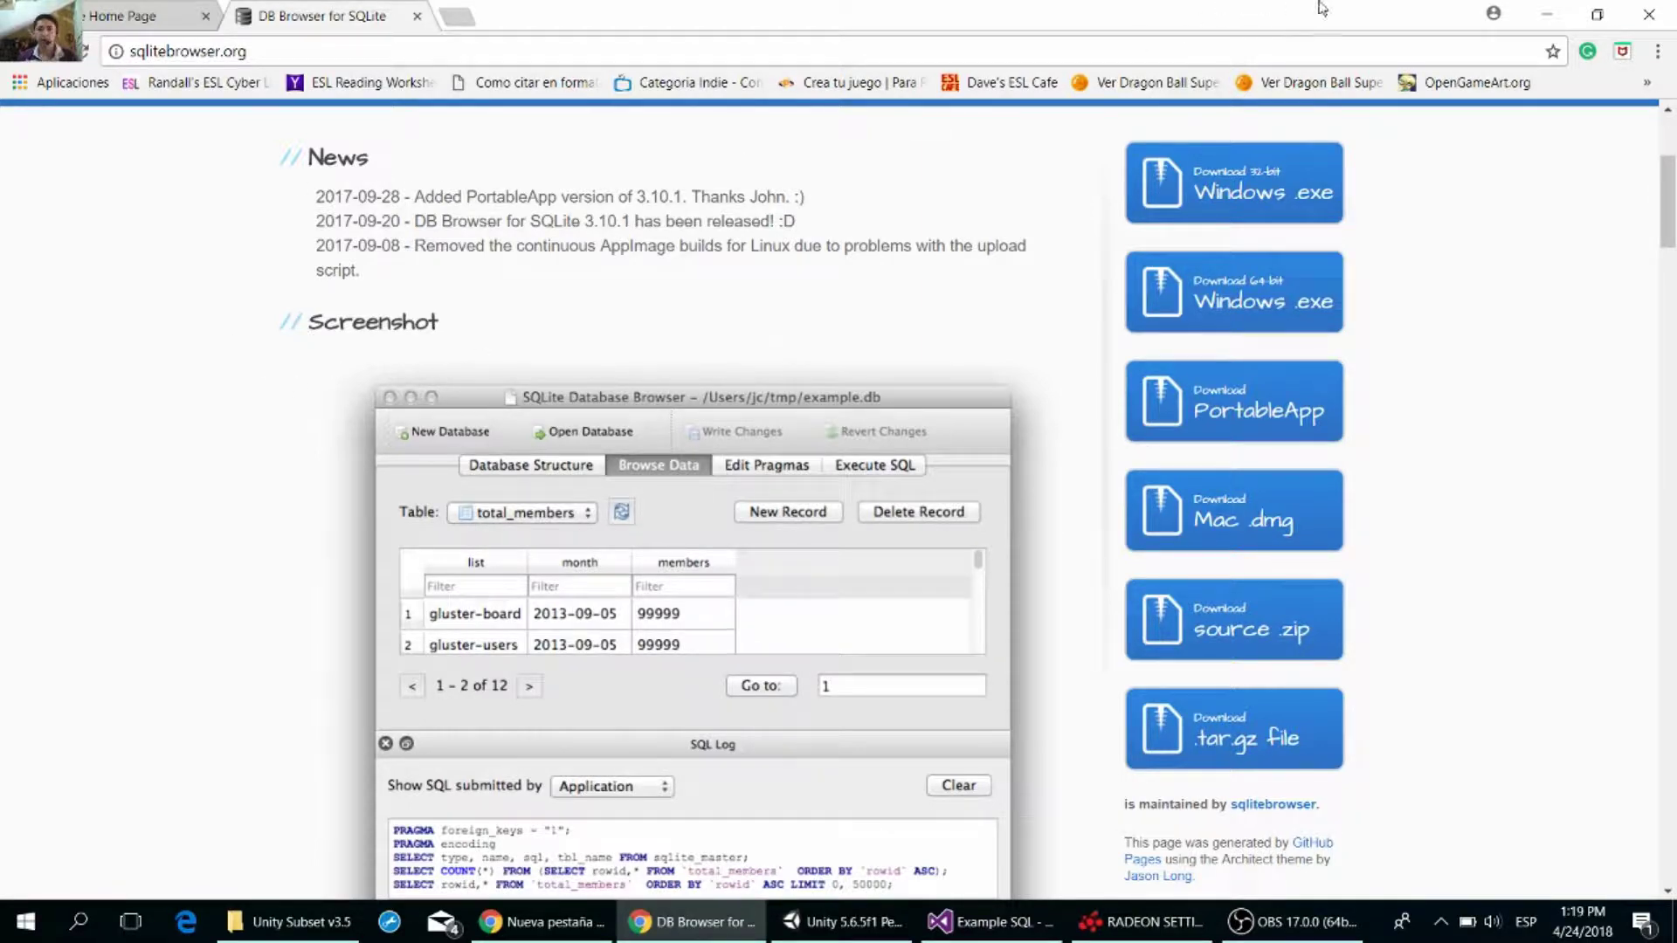
# - Minimize Chrome, Unity and OBS, then launch DB Browser for SQLite from the desktop and reposition its window
pyautogui.click(1544, 13)
pyautogui.click(1542, 13)
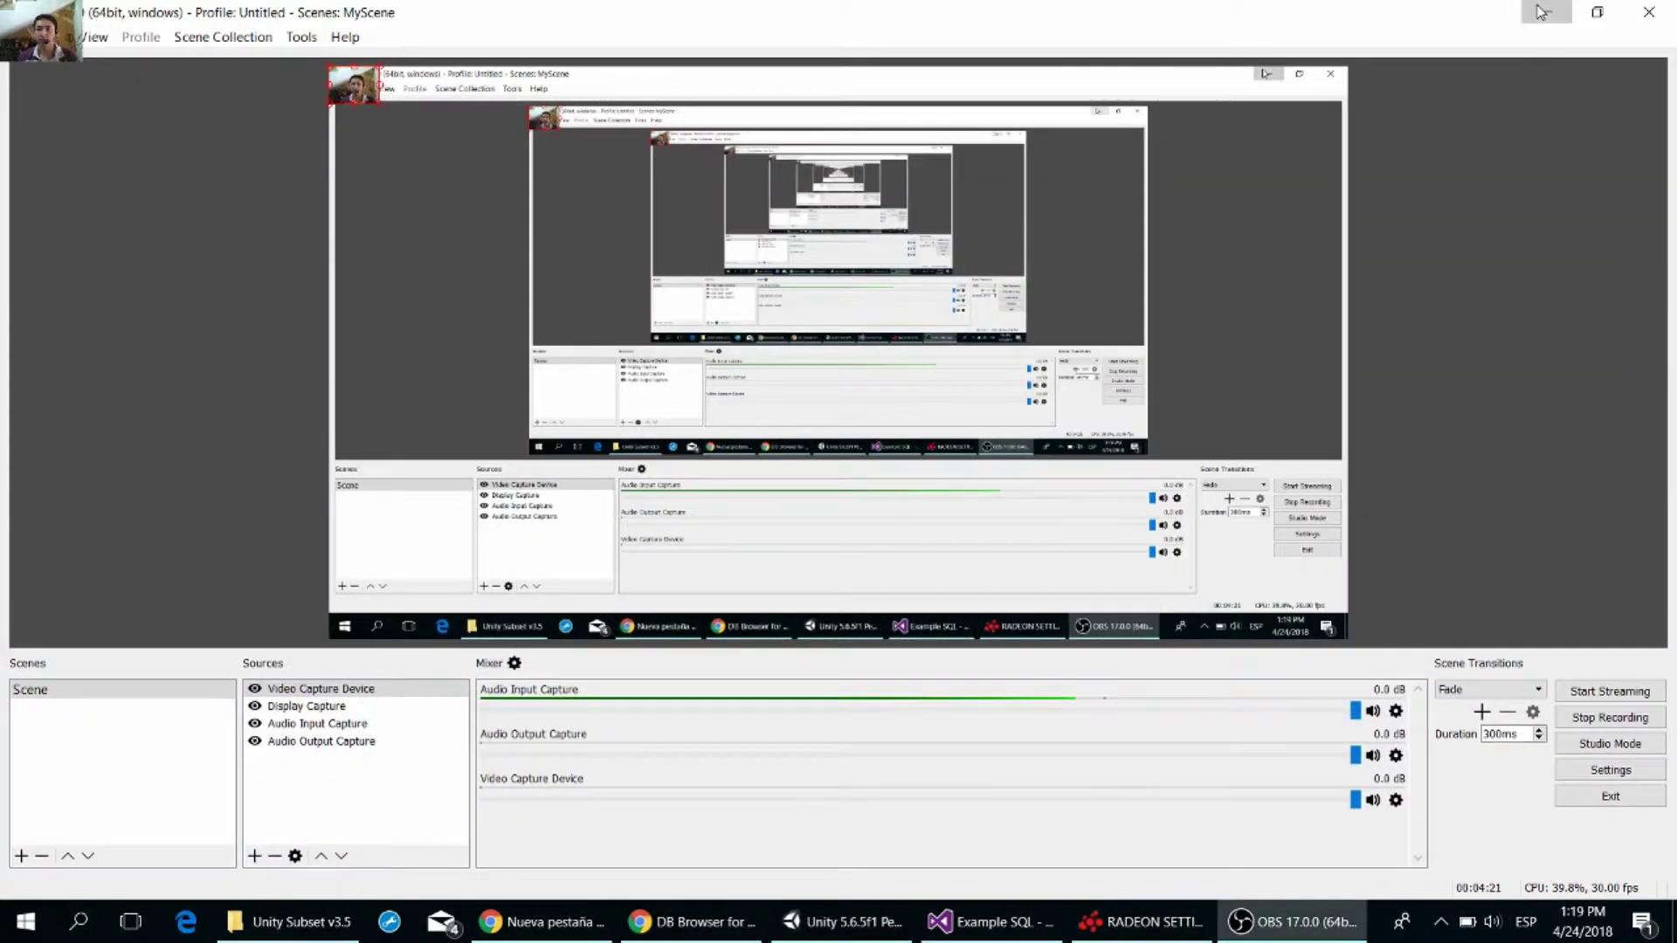
pyautogui.click(1544, 12)
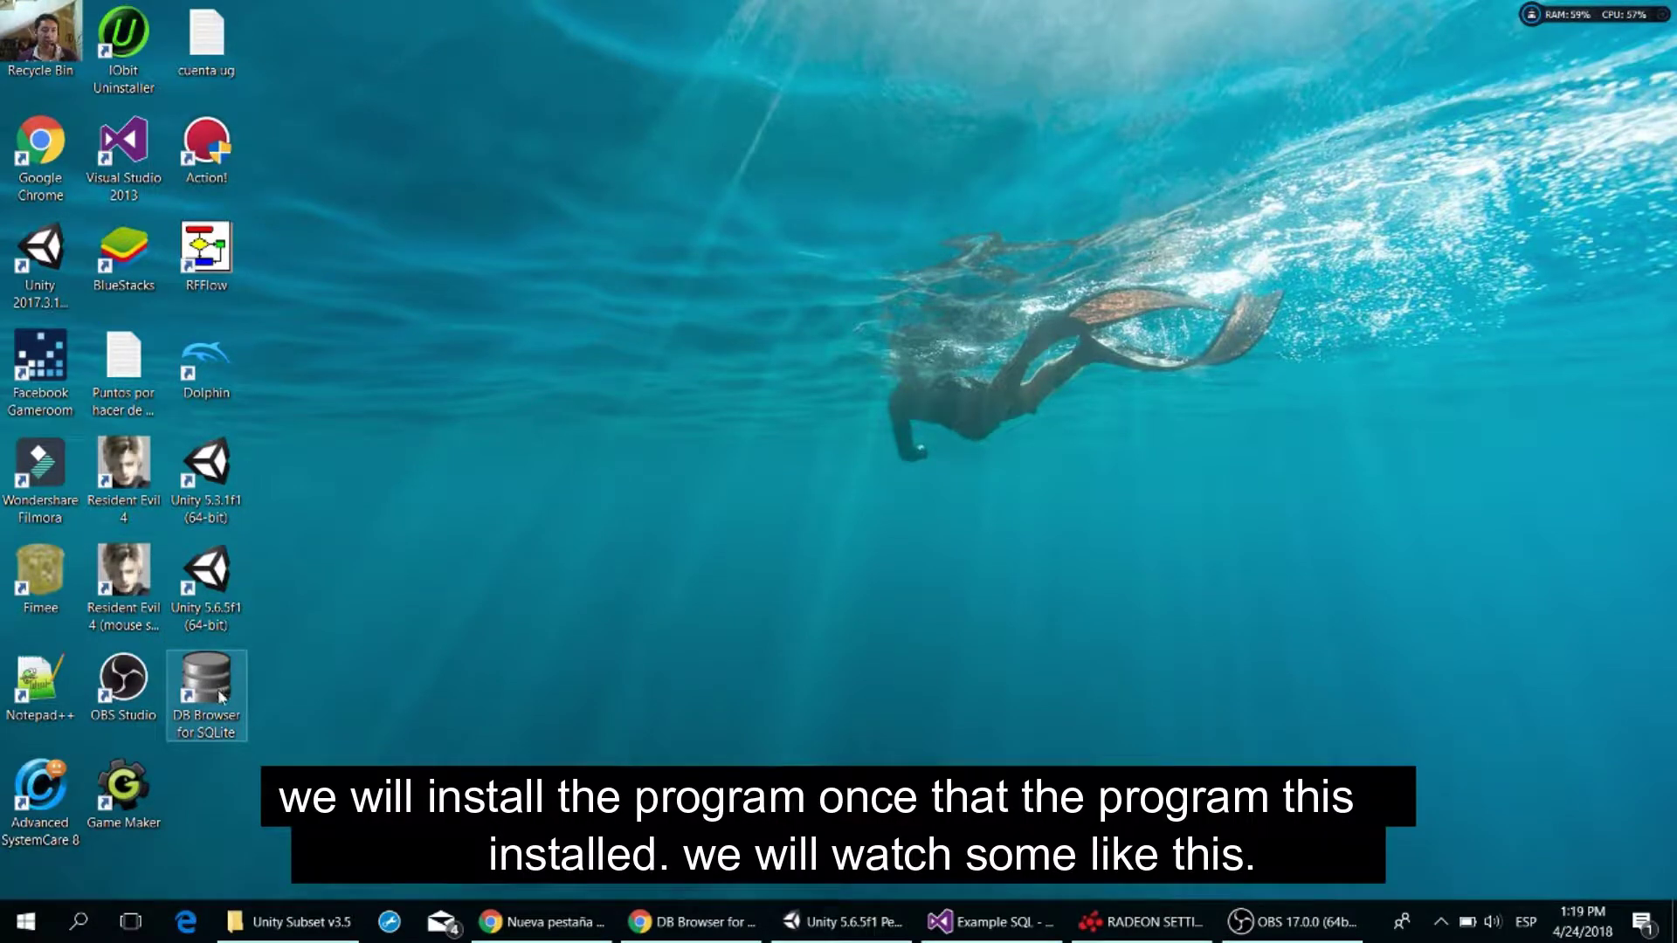
pyautogui.doubleClick(217, 689)
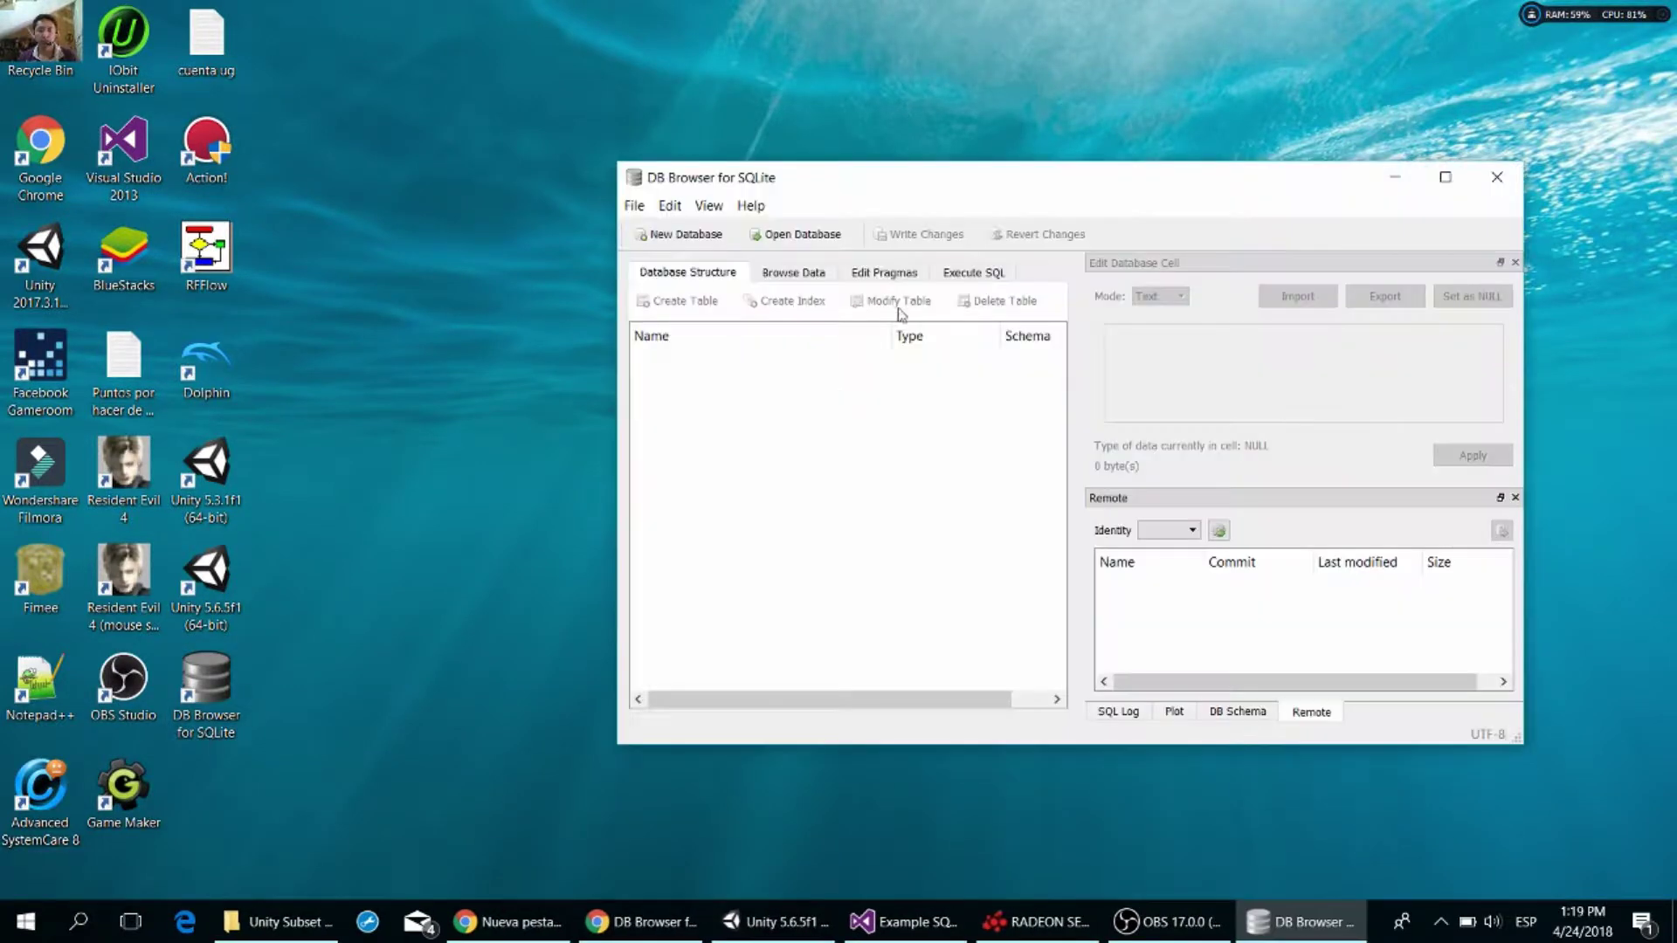
pyautogui.moveTo(1074, 187); pyautogui.dragTo(1003, 174)
# - Maximize the DB Browser for SQLite window and look through the File and Help menus
pyautogui.click(1342, 166)
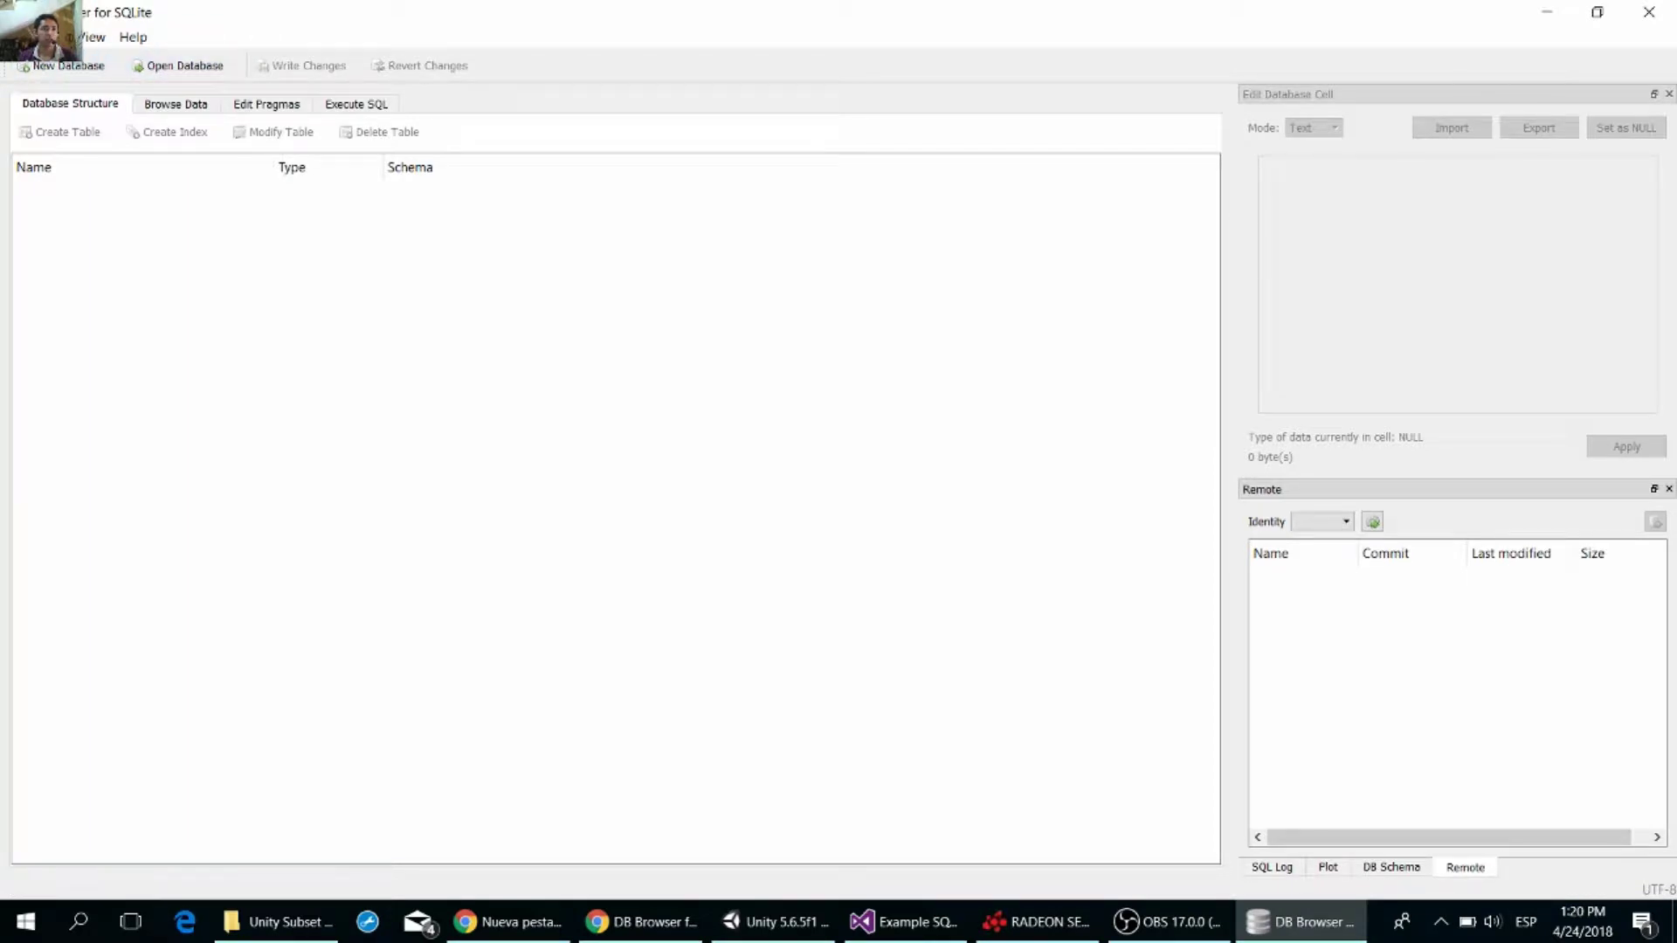
pyautogui.click(26, 36)
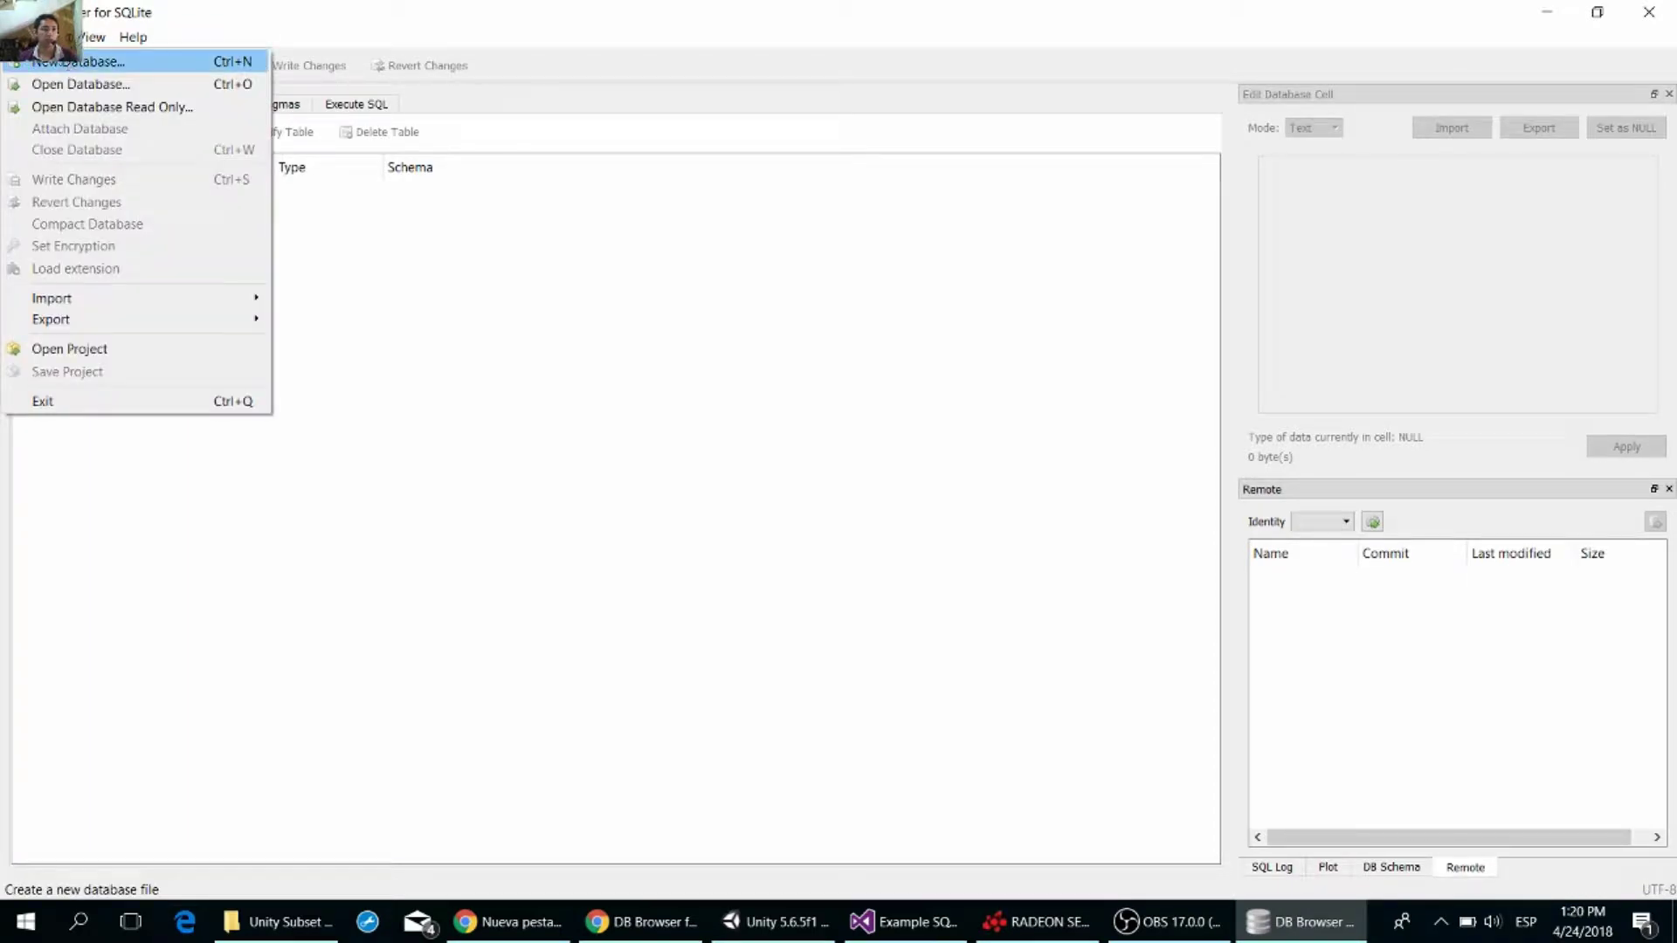
pyautogui.moveTo(133, 37)
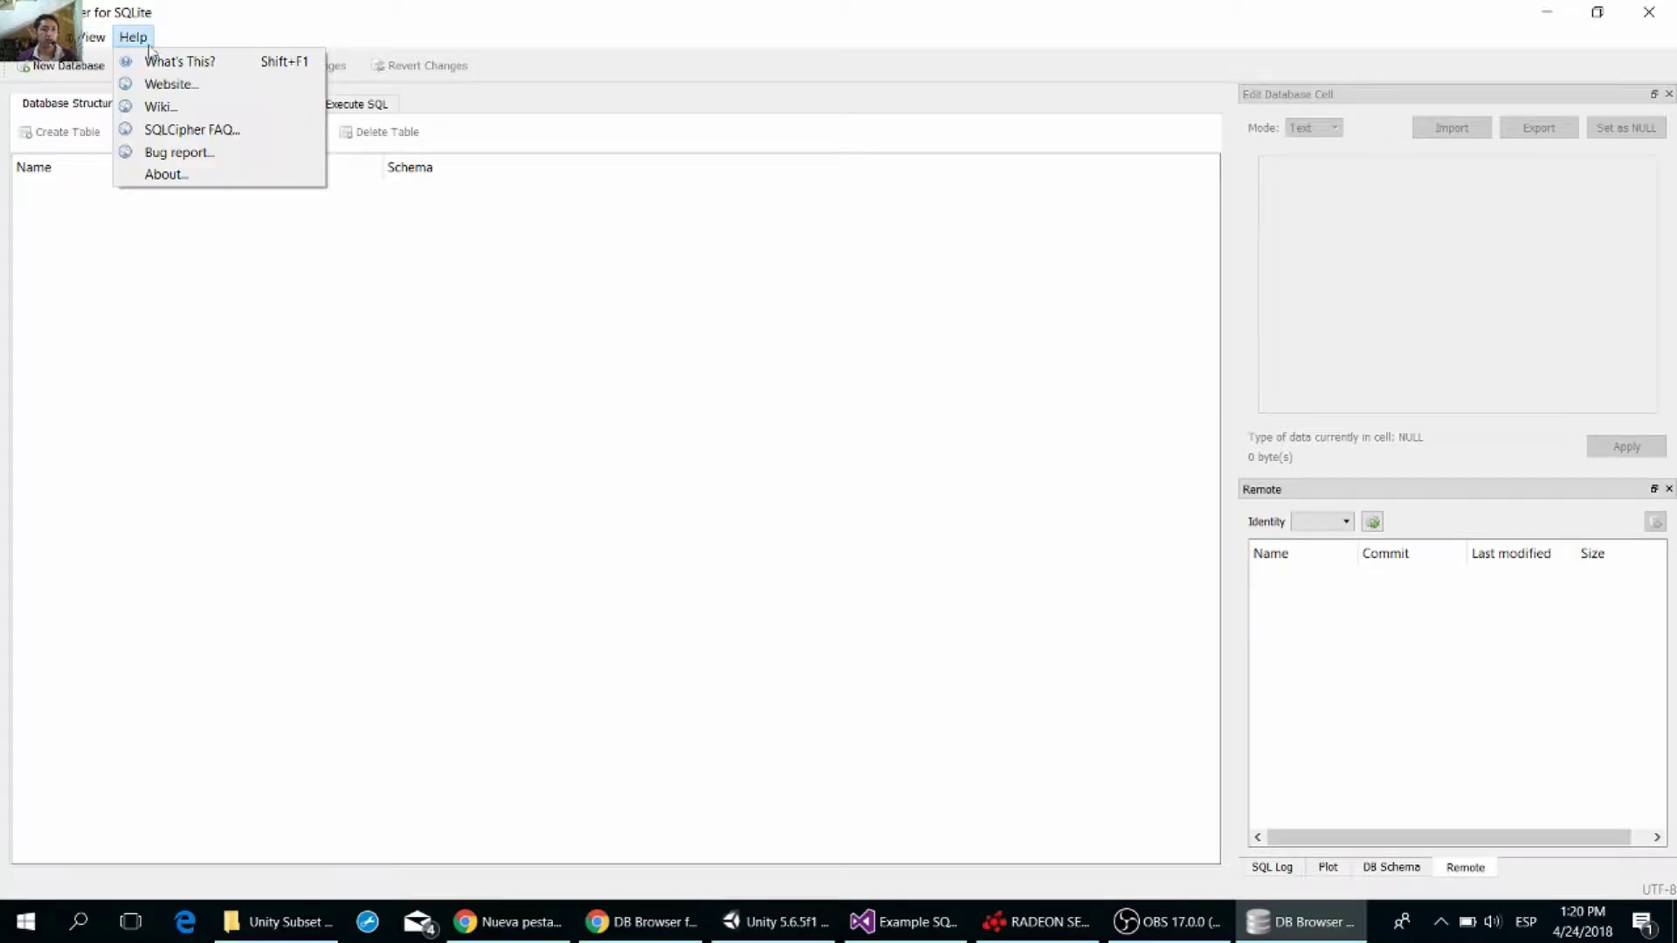
pyautogui.click(389, 253)
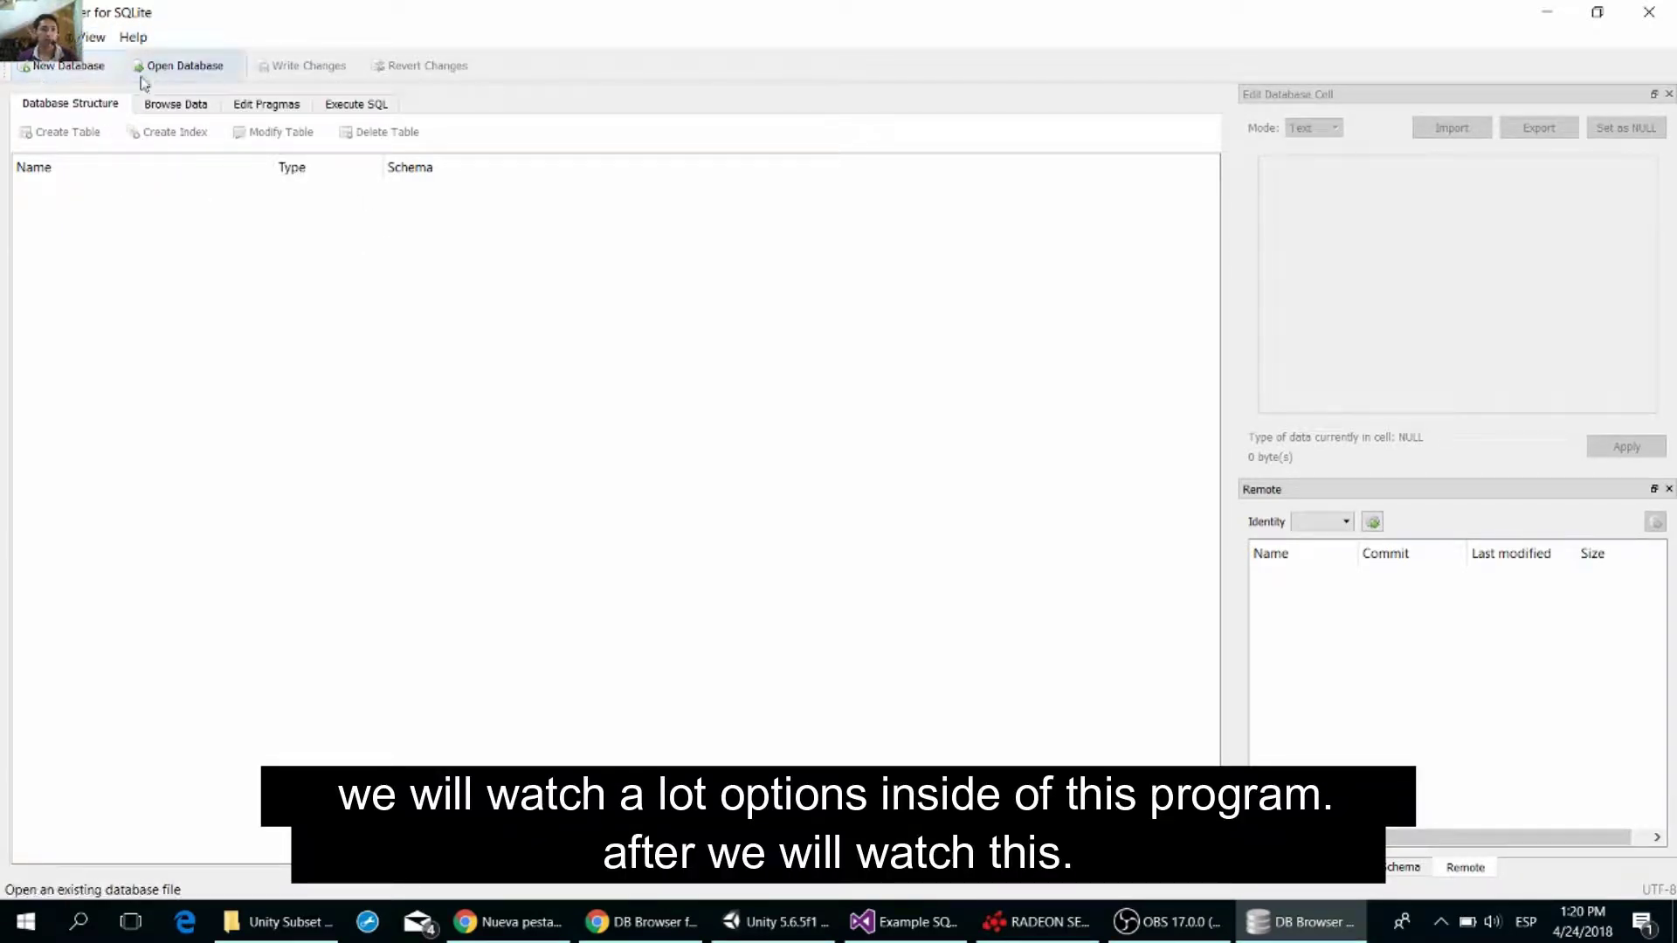
# - Create a new database DBExample.db in UnityProjects > Example SQL > Assets > DB
pyautogui.click(74, 70)
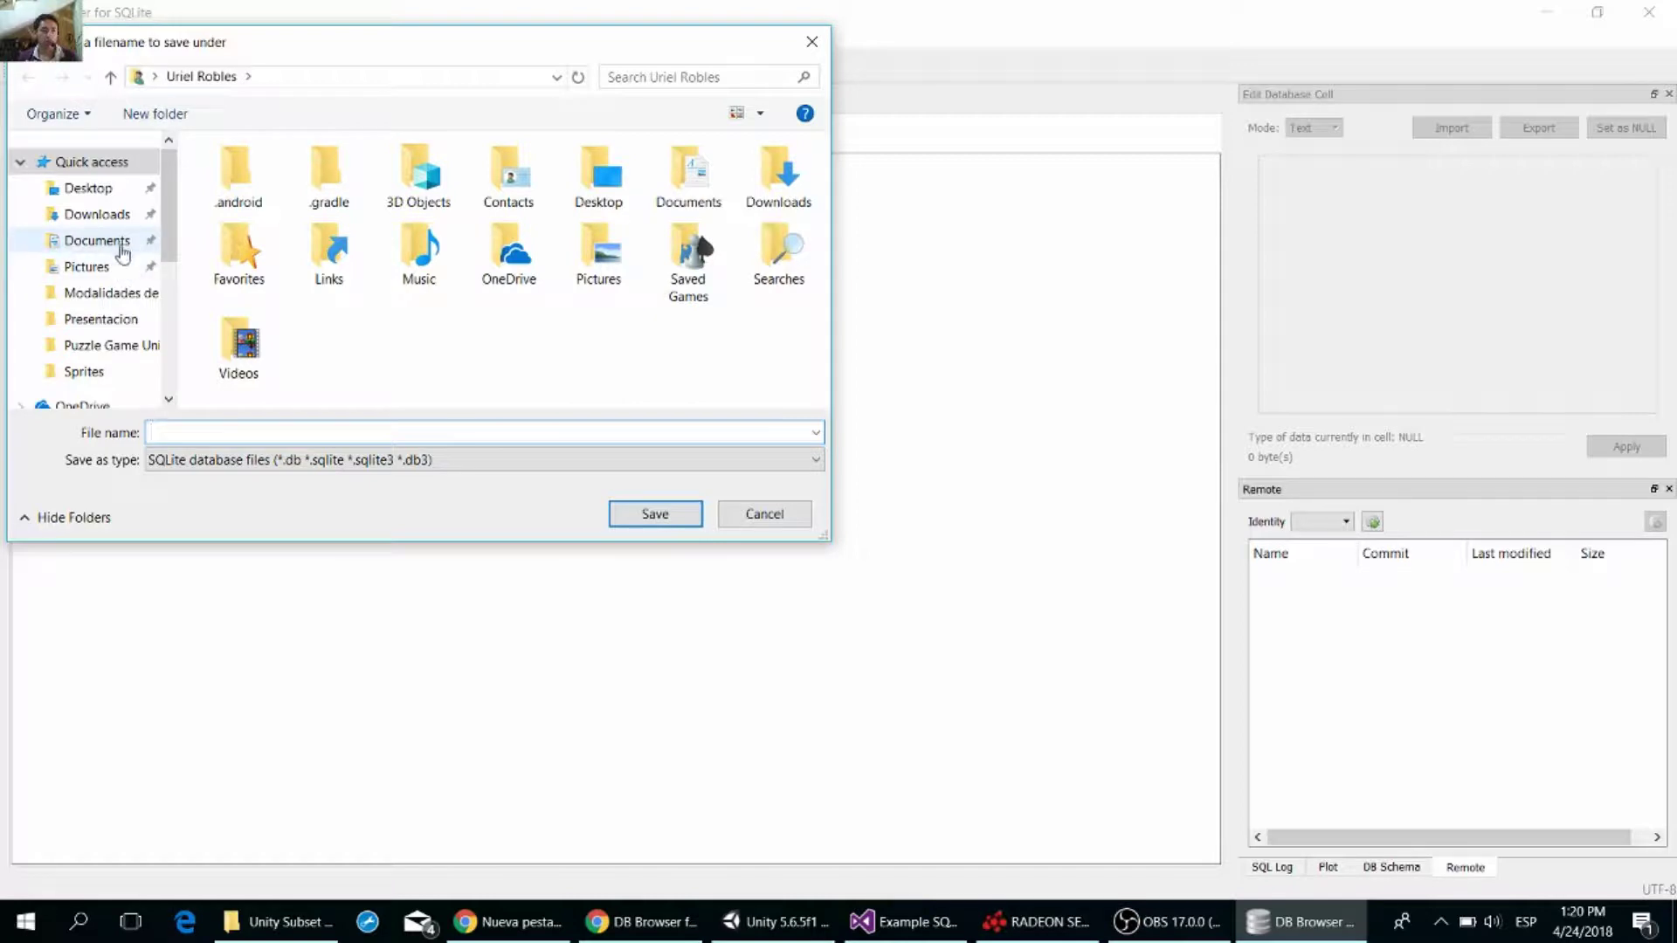
pyautogui.scroll(-2, 273, 277)
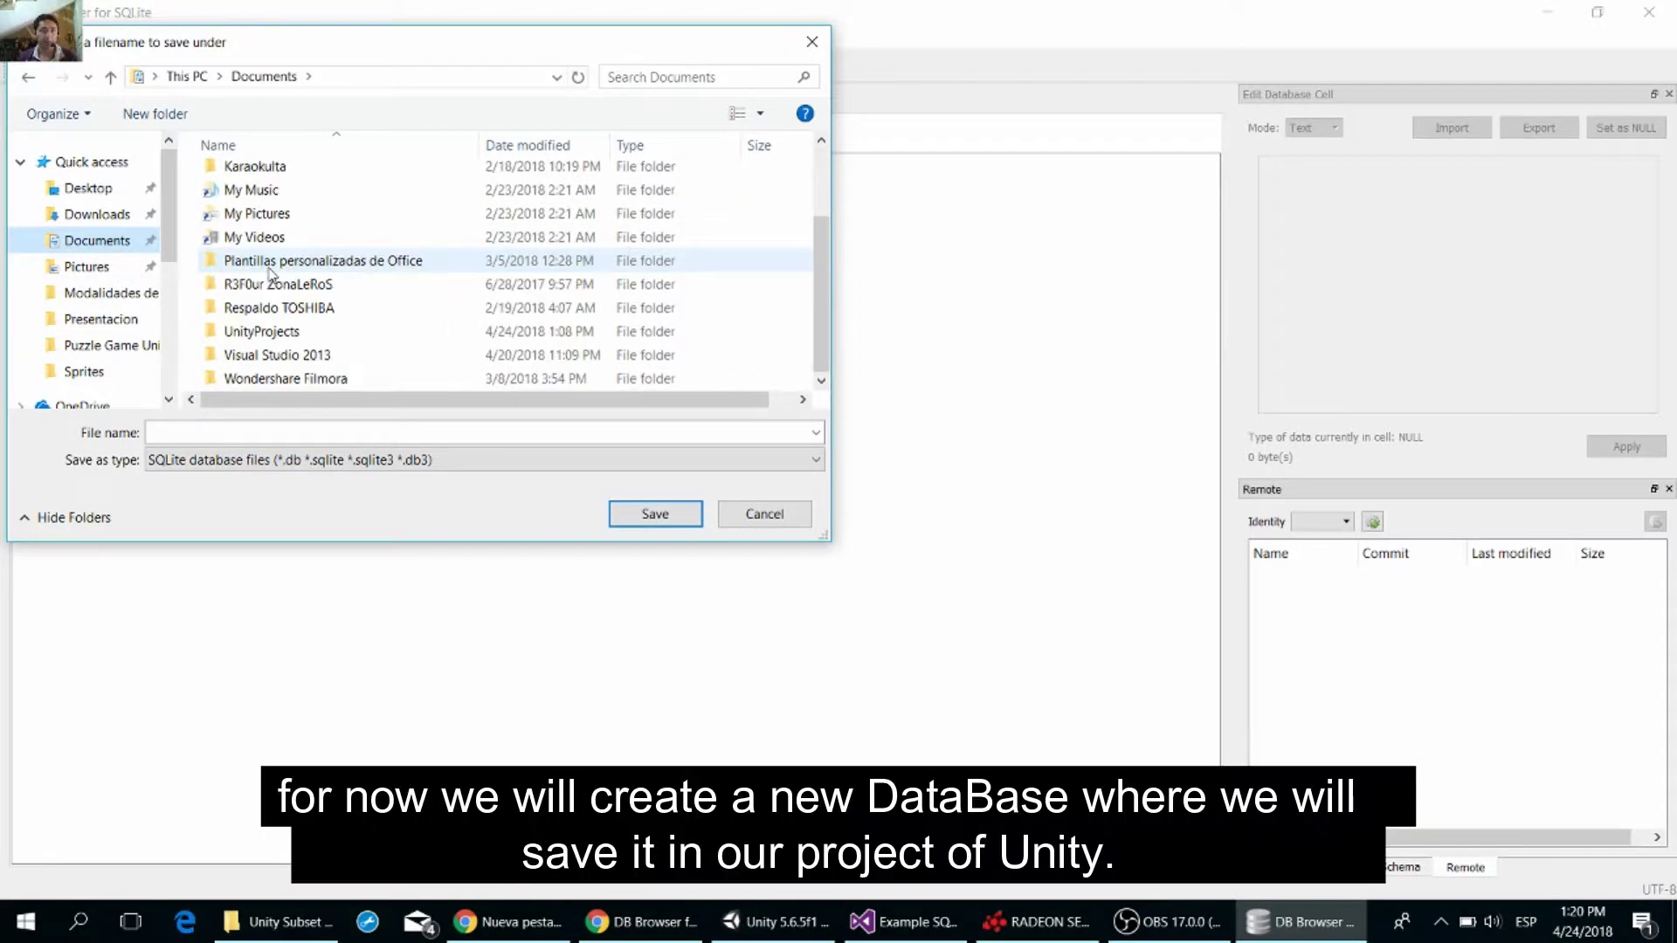
pyautogui.doubleClick(261, 331)
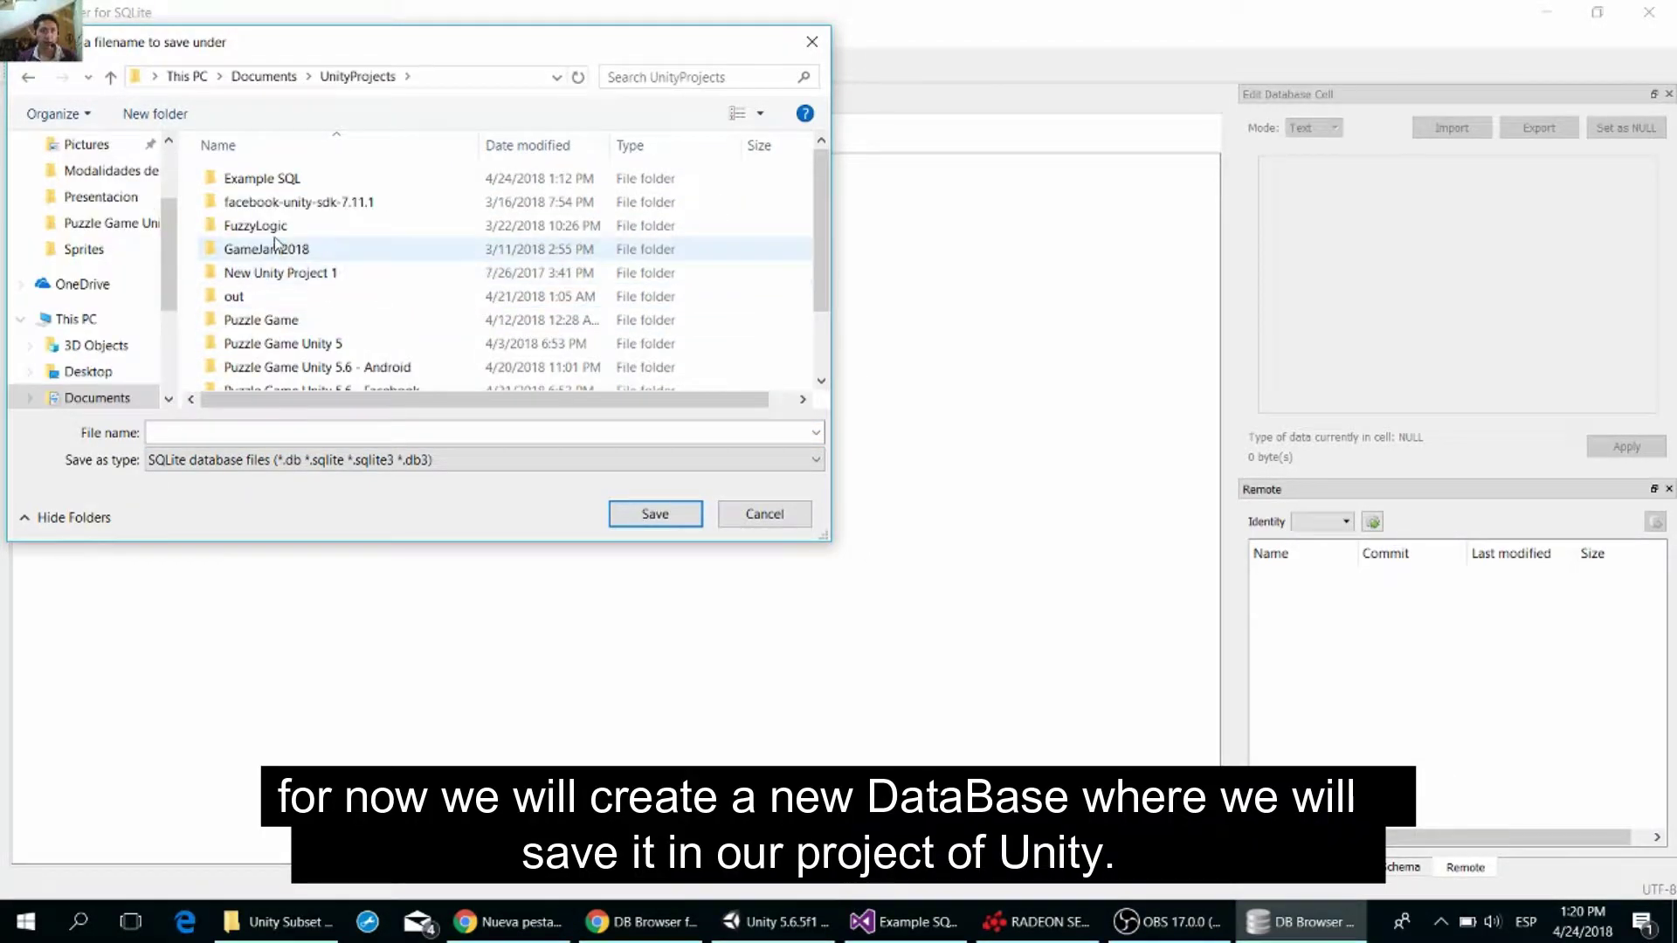
pyautogui.scroll(-1, 272, 241)
pyautogui.scroll(1, 273, 323)
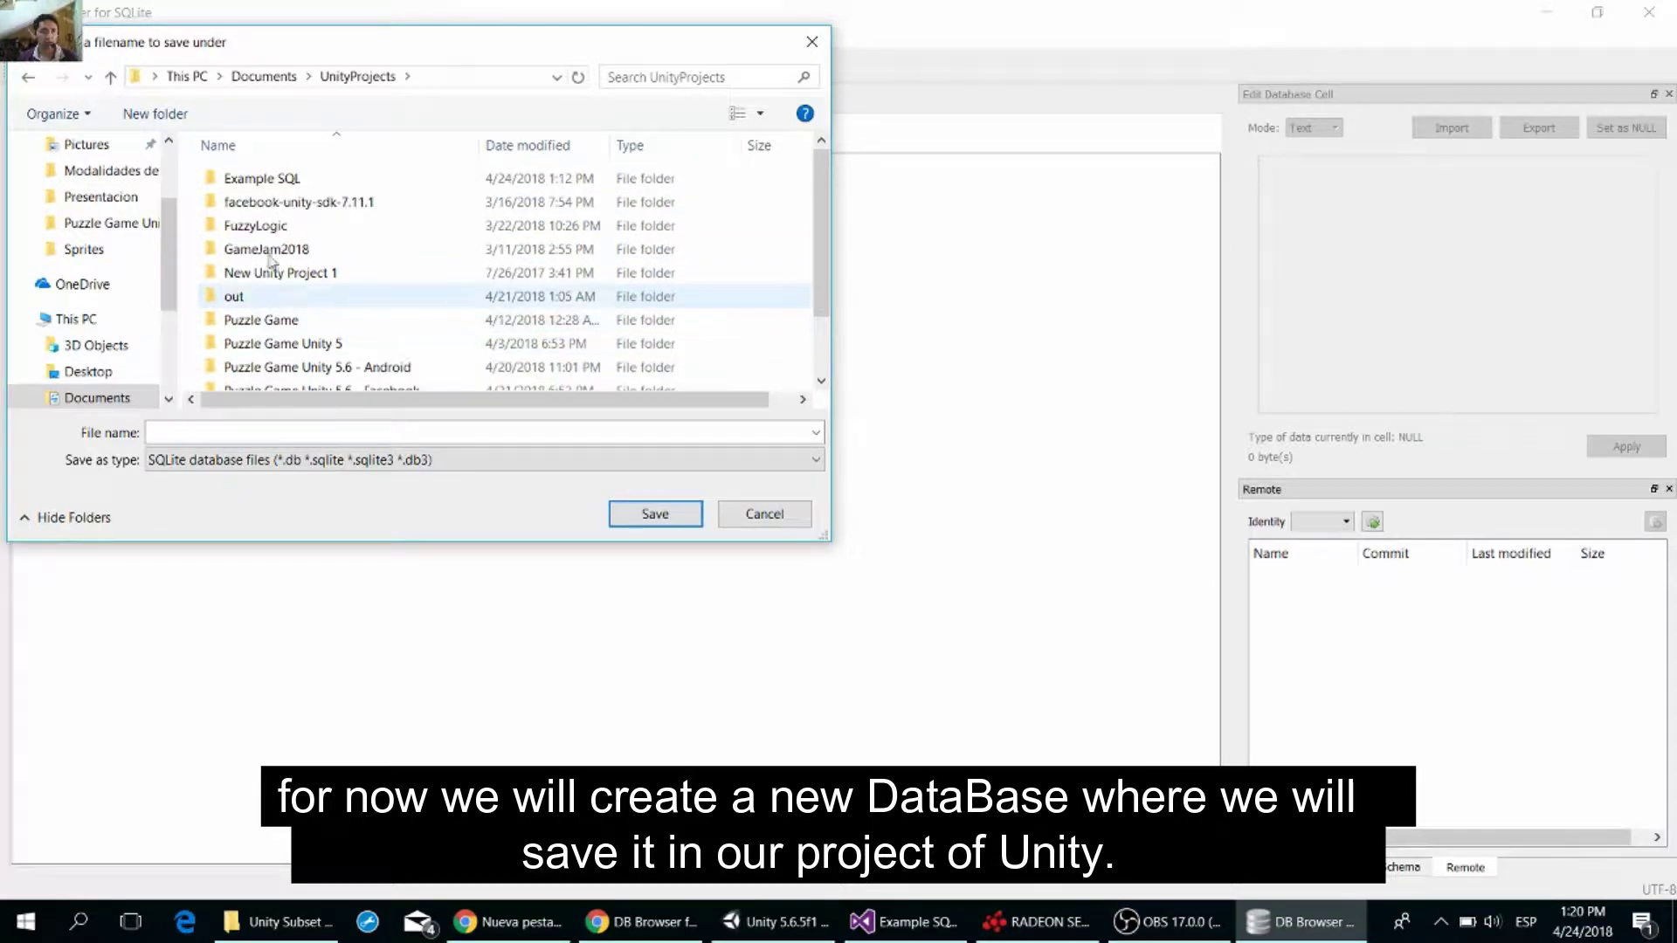
pyautogui.doubleClick(267, 185)
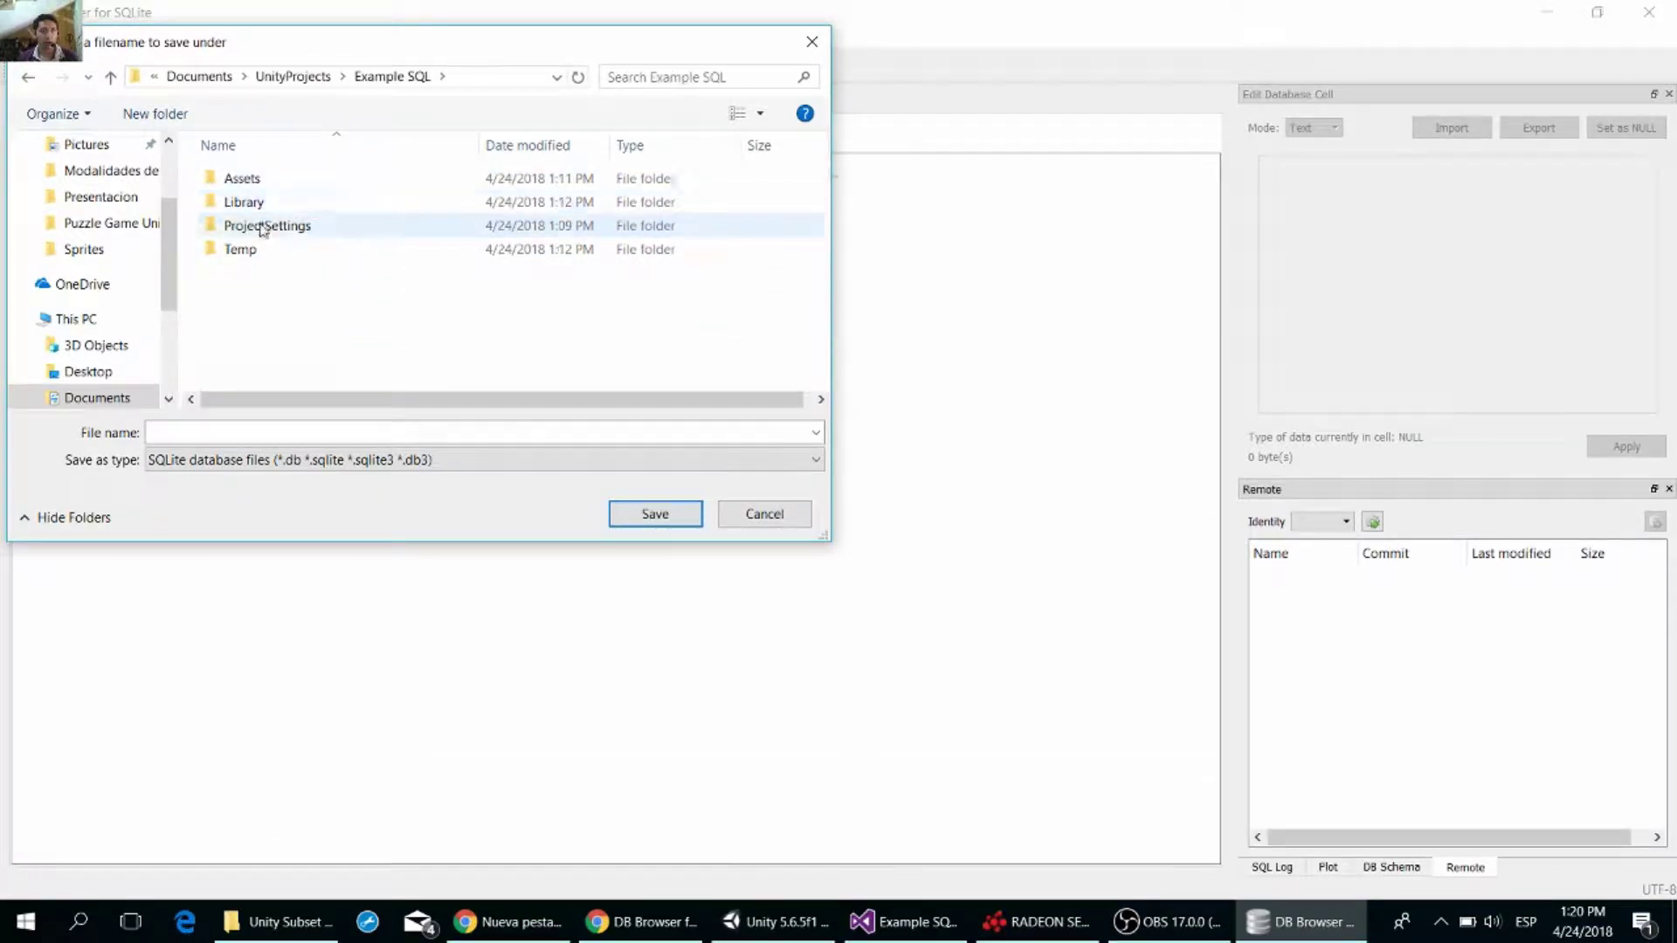
pyautogui.doubleClick(256, 185)
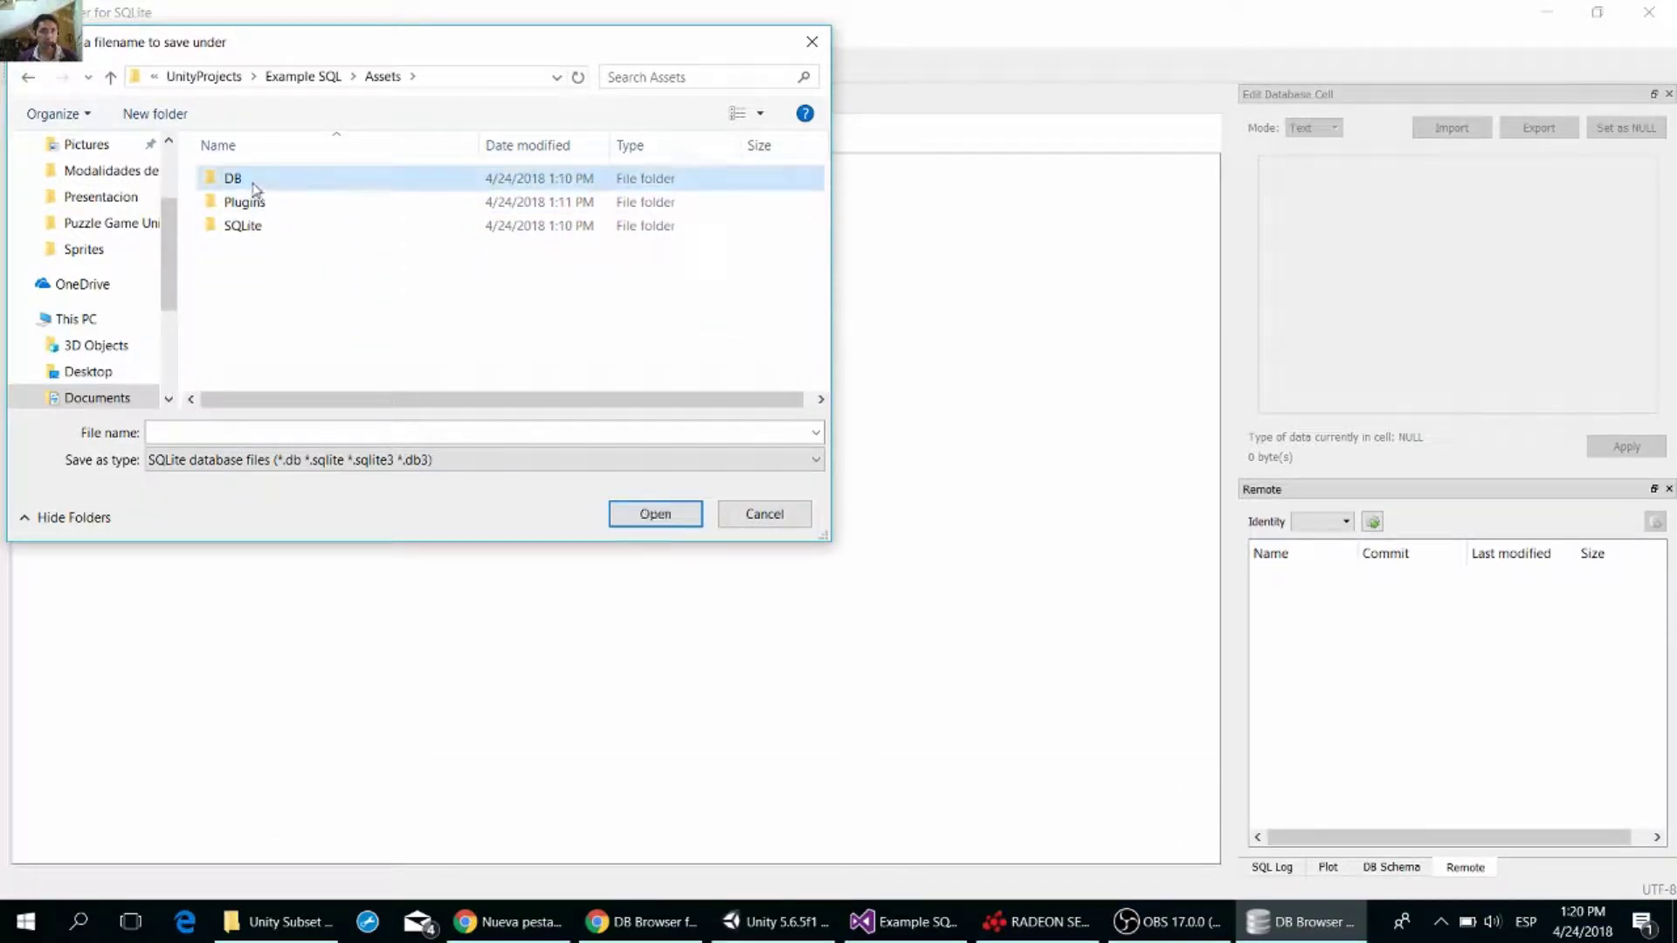
pyautogui.doubleClick(240, 180)
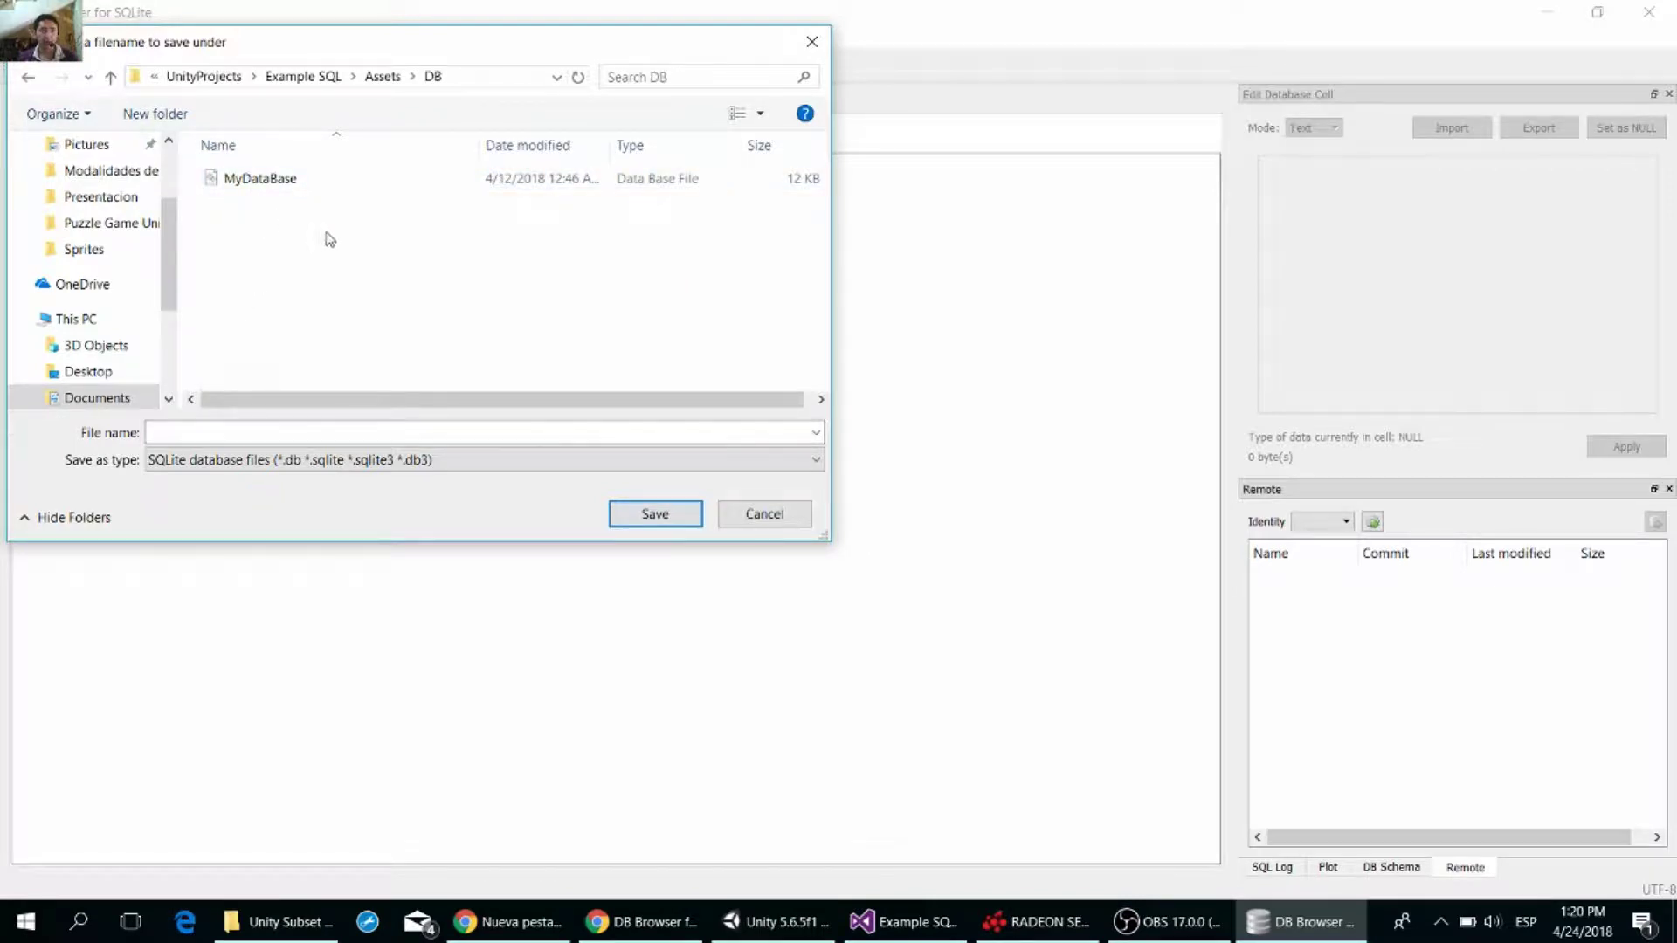
pyautogui.click(267, 426)
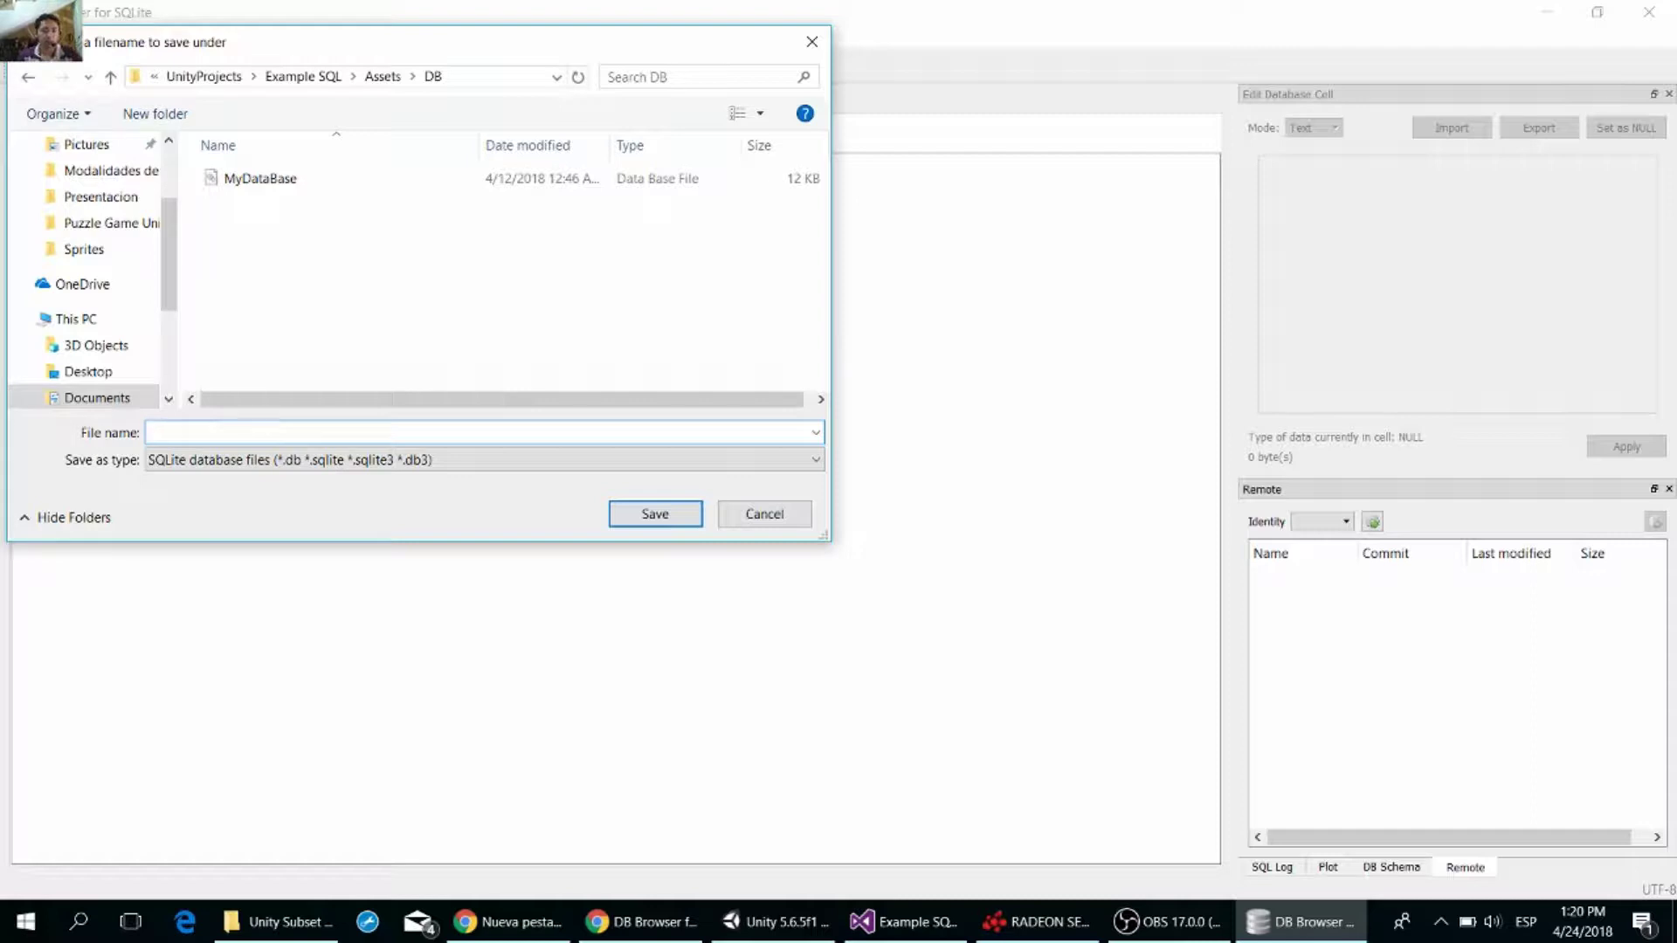
pyautogui.write('Exam')
pyautogui.write('D')
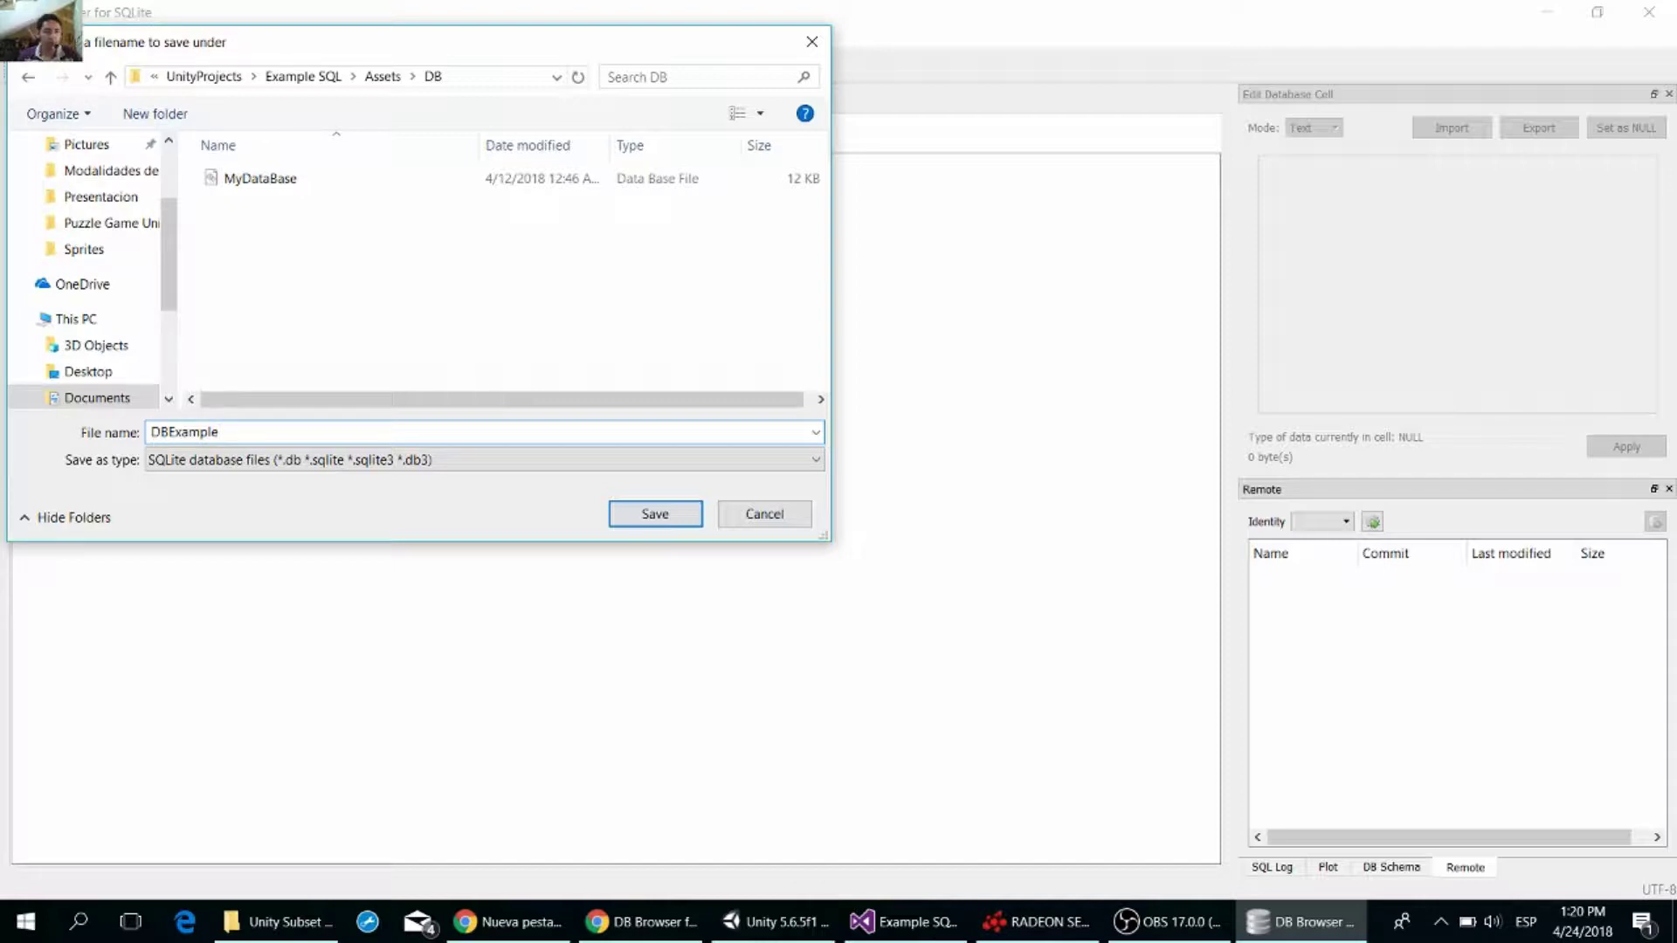
pyautogui.click(627, 521)
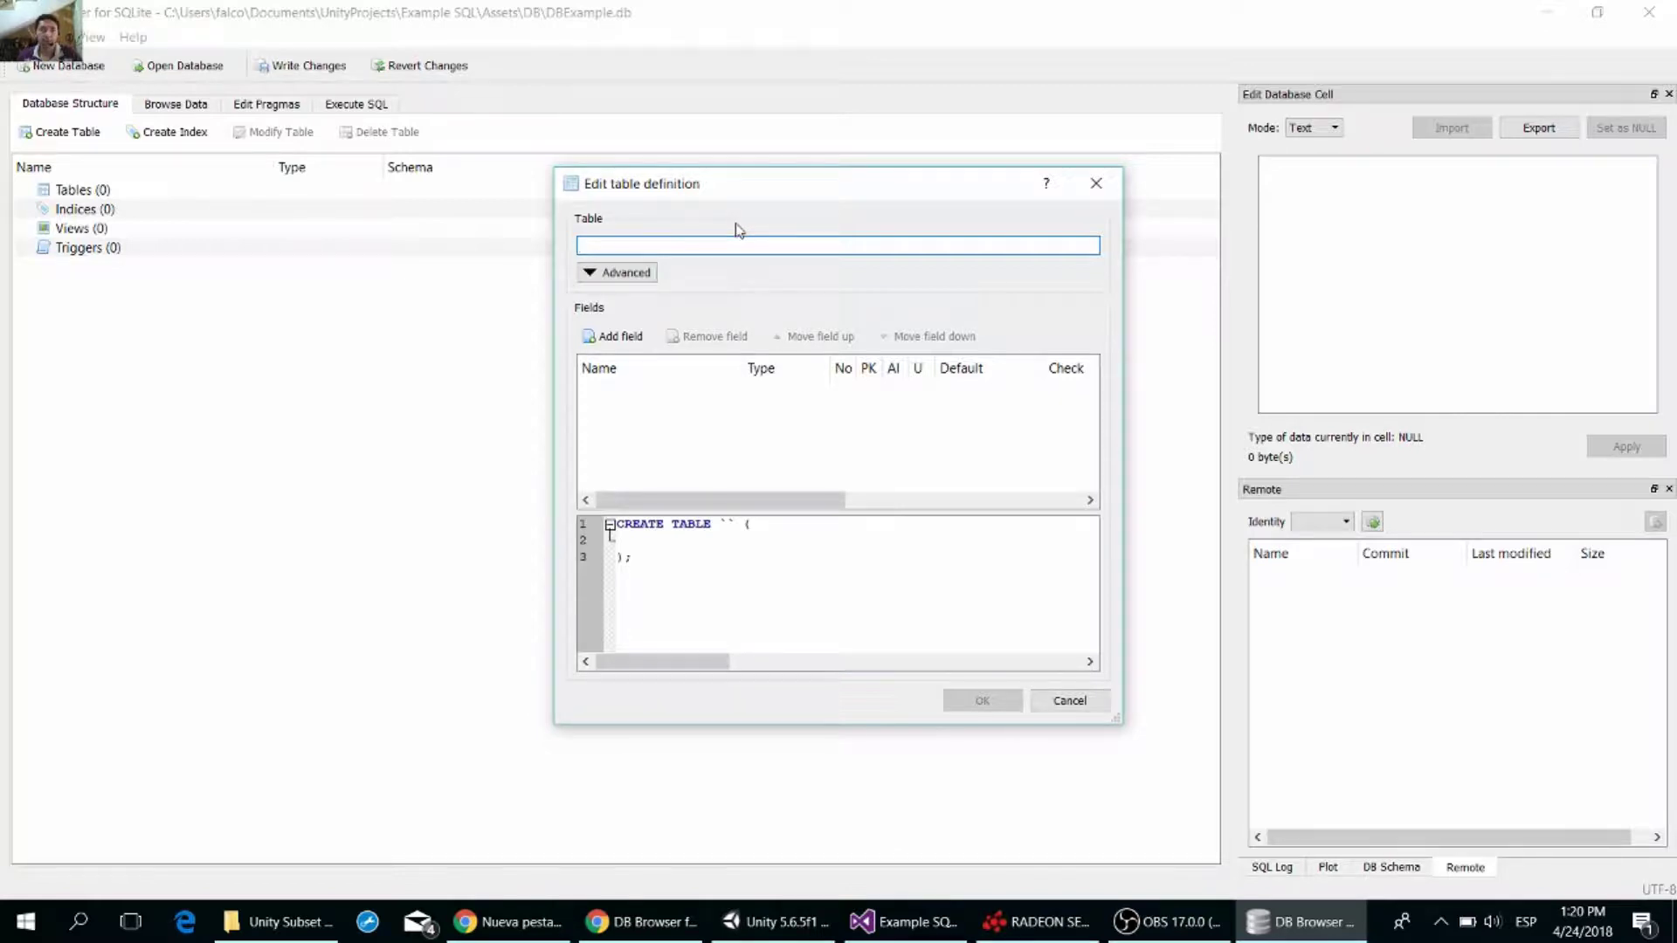
# - Name the table Personas and add an id field marked NOT NULL and primary key
pyautogui.write('Personas')
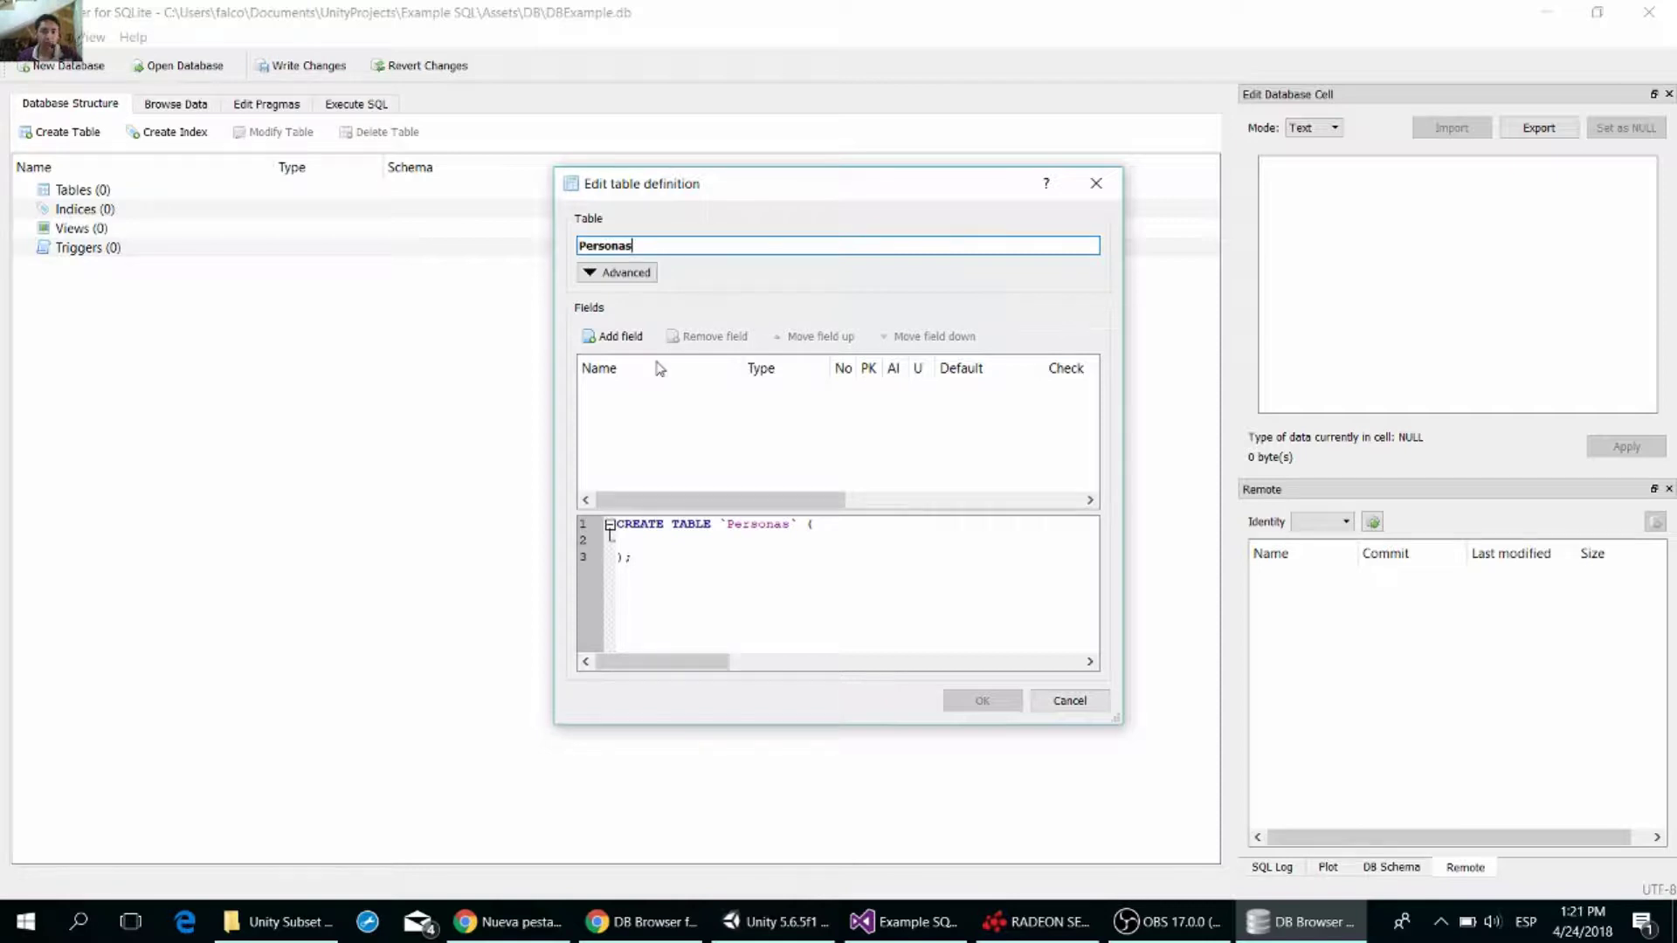
pyautogui.click(612, 338)
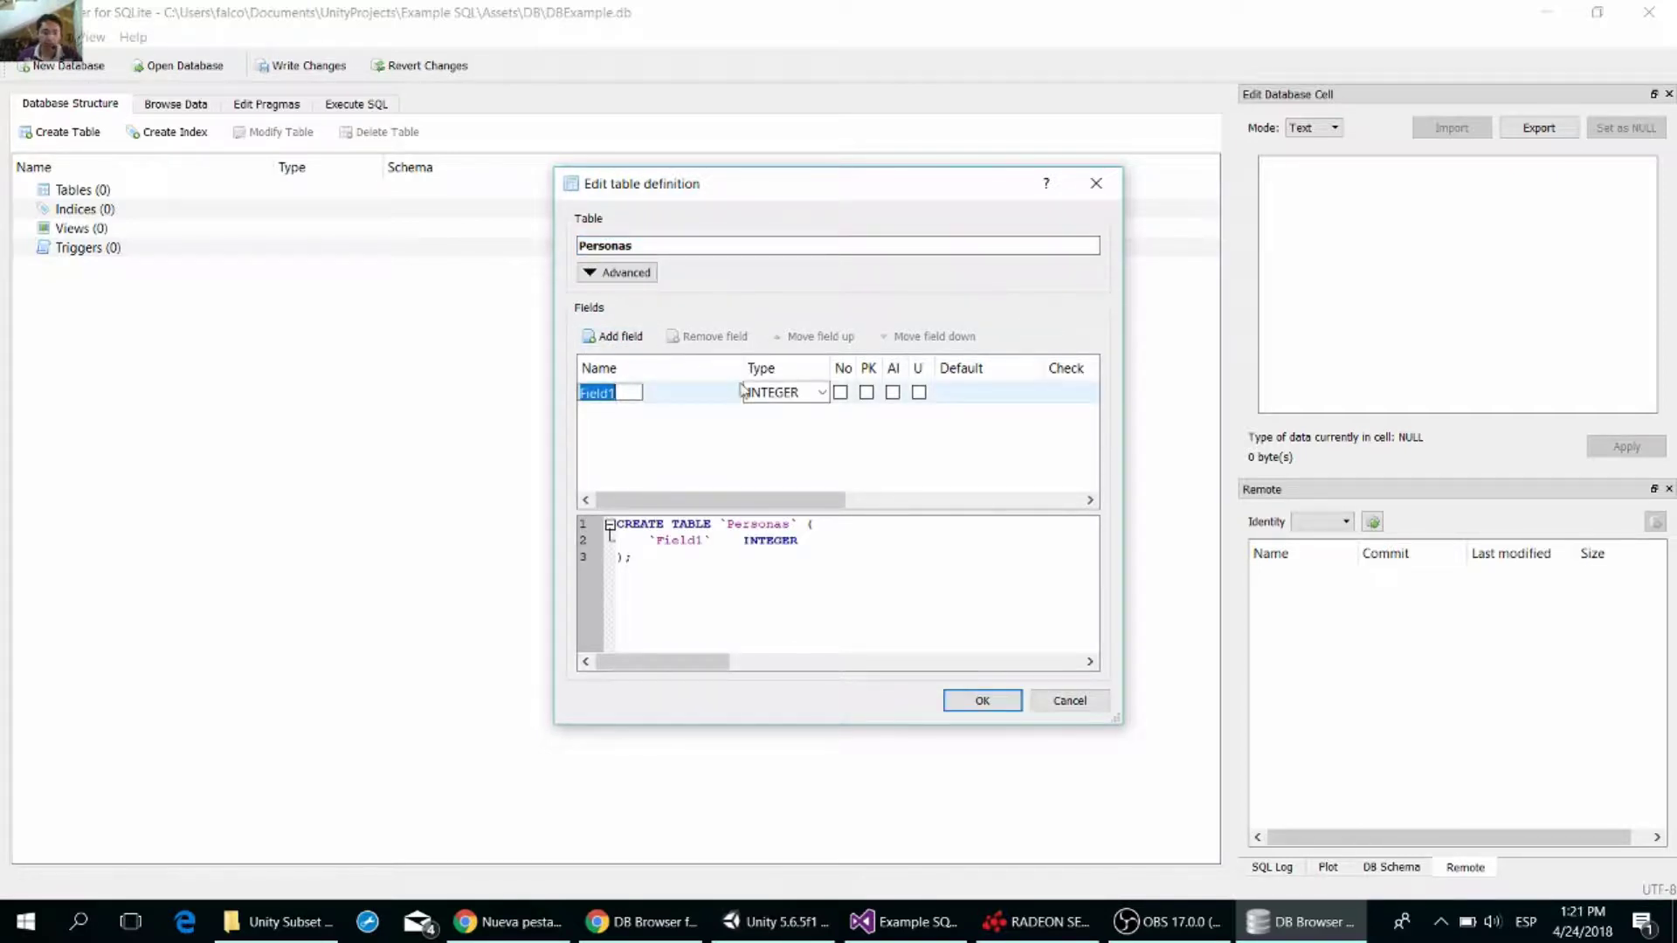
pyautogui.write('id')
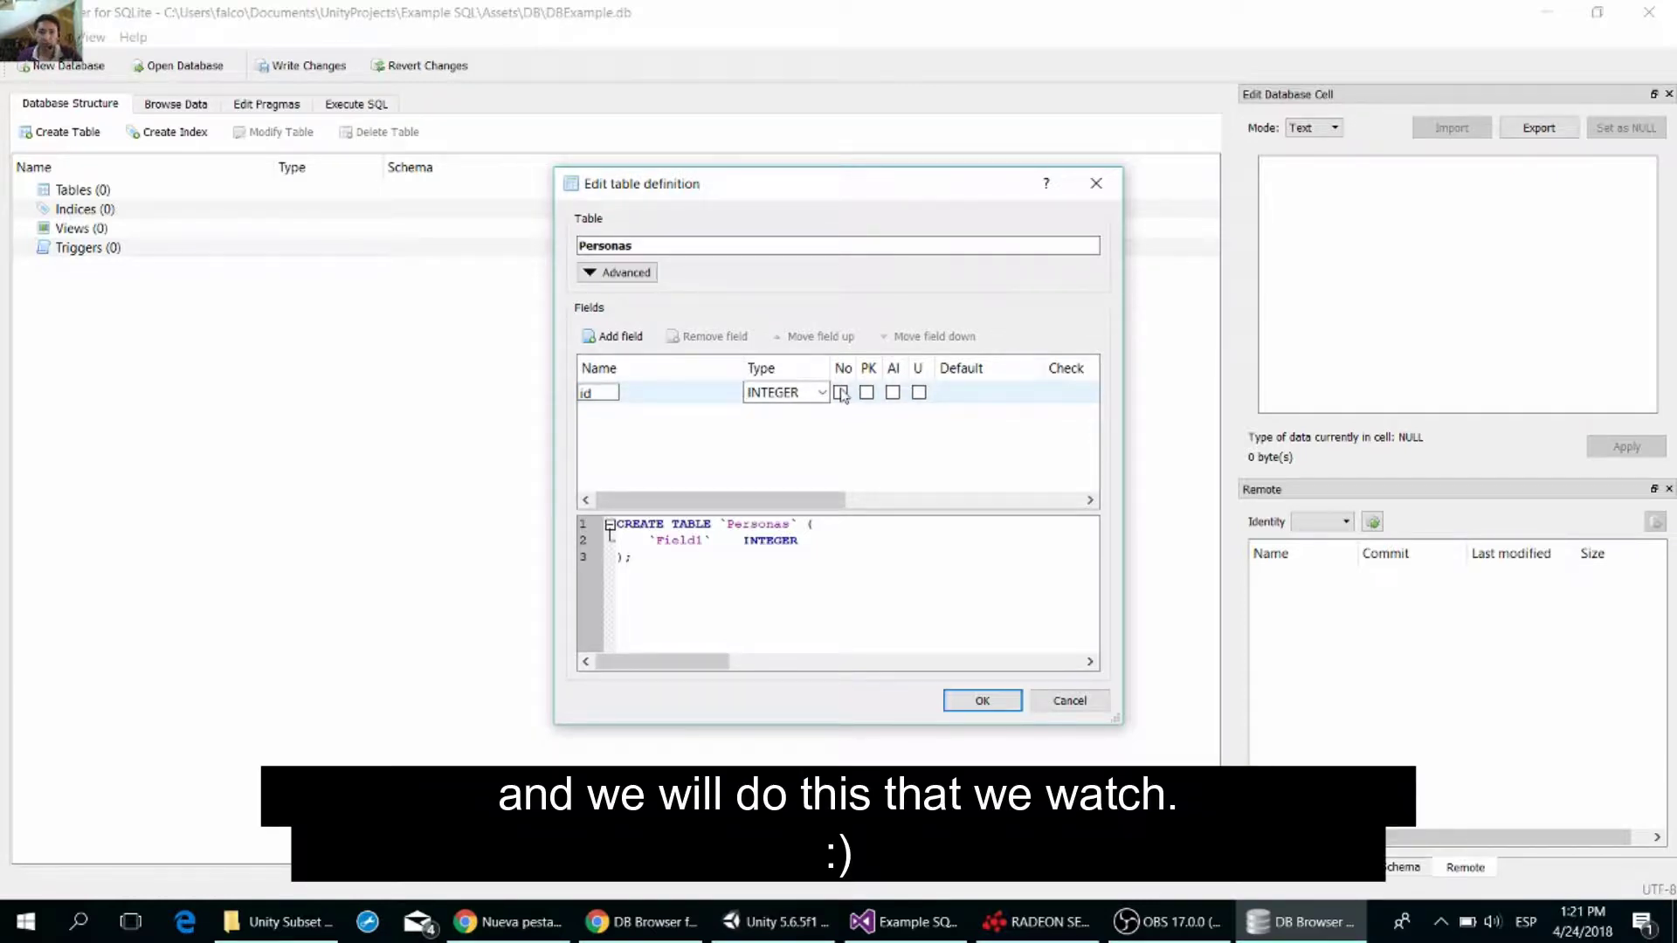
pyautogui.click(842, 393)
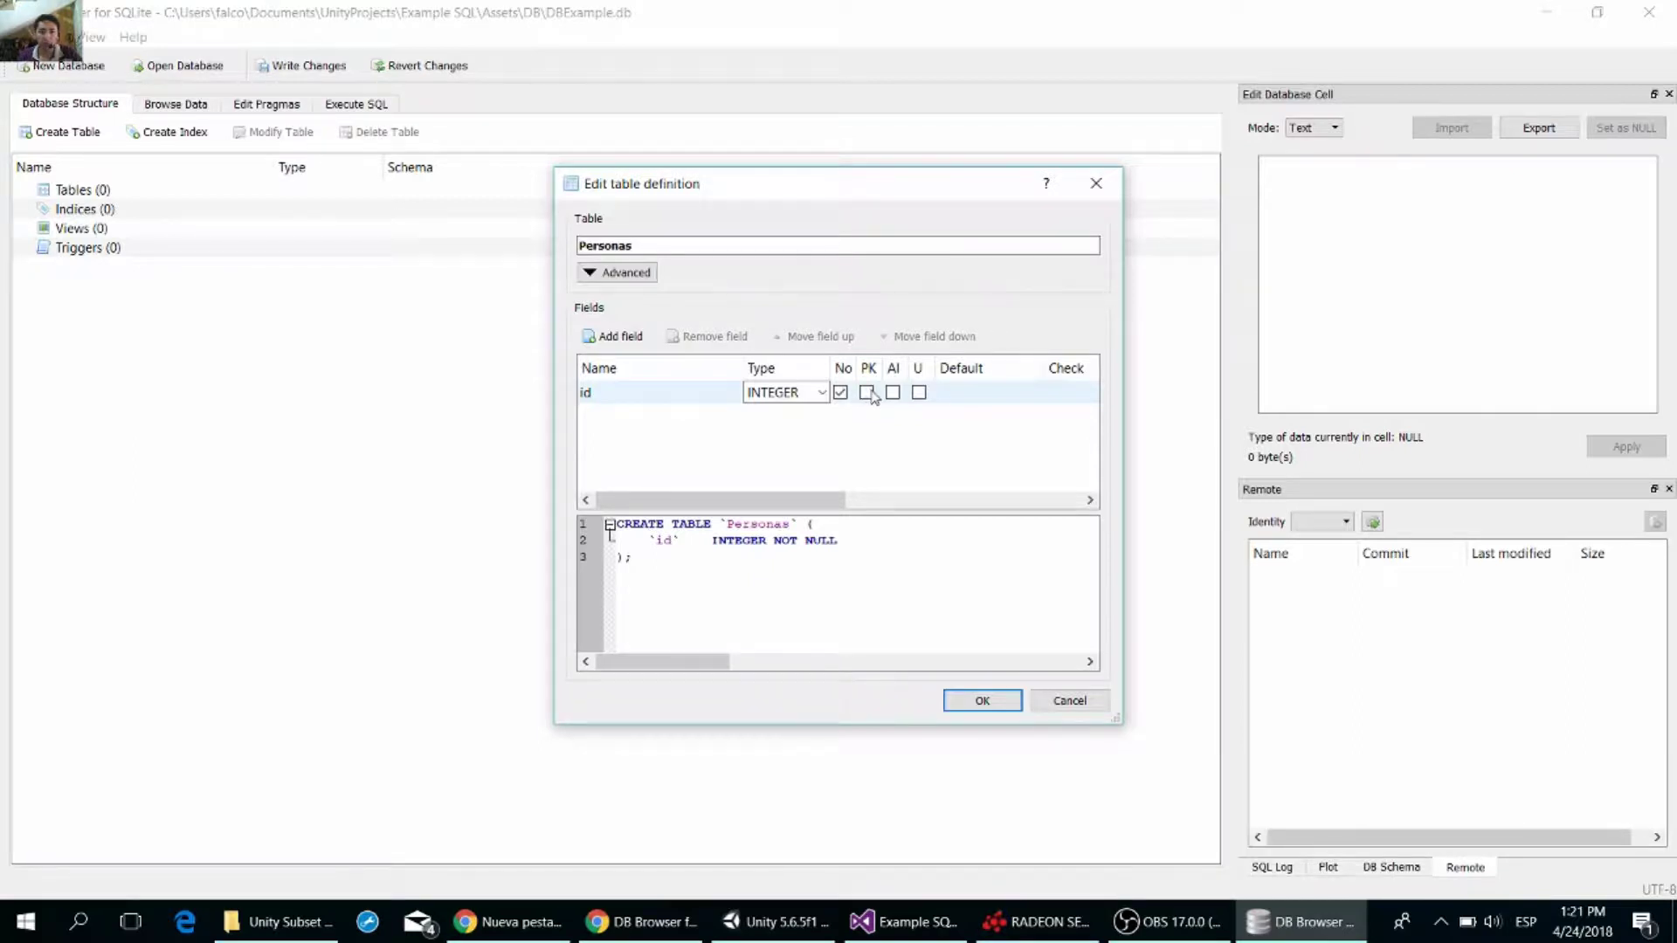
pyautogui.click(867, 393)
# - Add a Nombre field of type TEXT marked NOT NULL
pyautogui.click(613, 336)
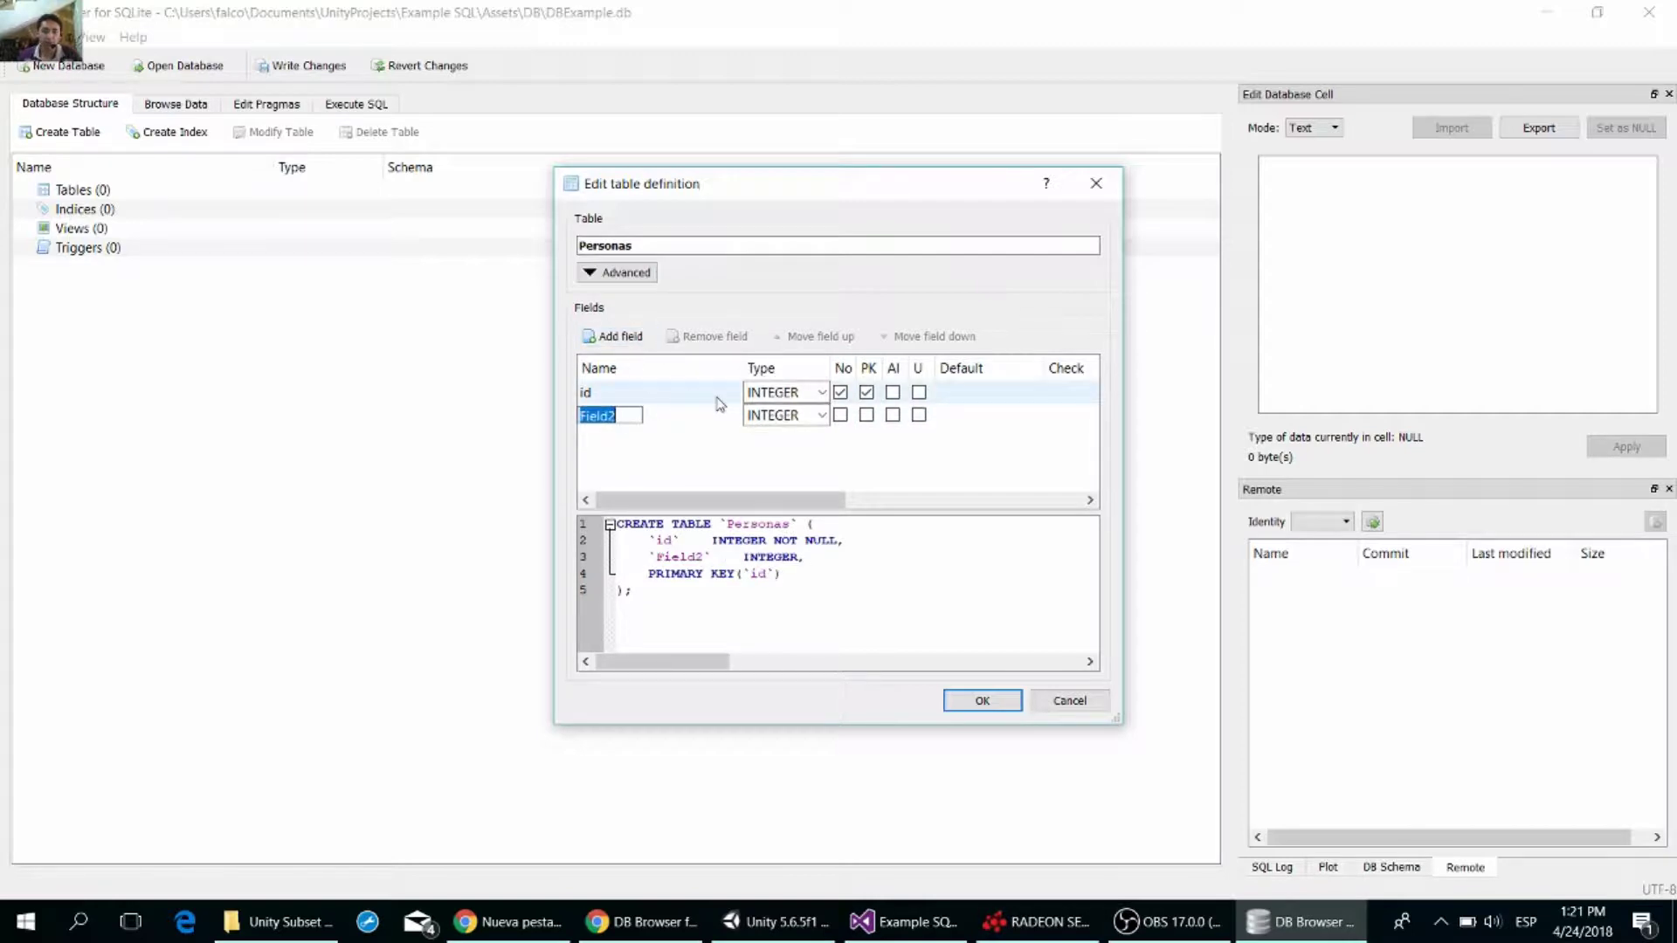
pyautogui.write('Nombre')
pyautogui.click(736, 407)
pyautogui.click(821, 415)
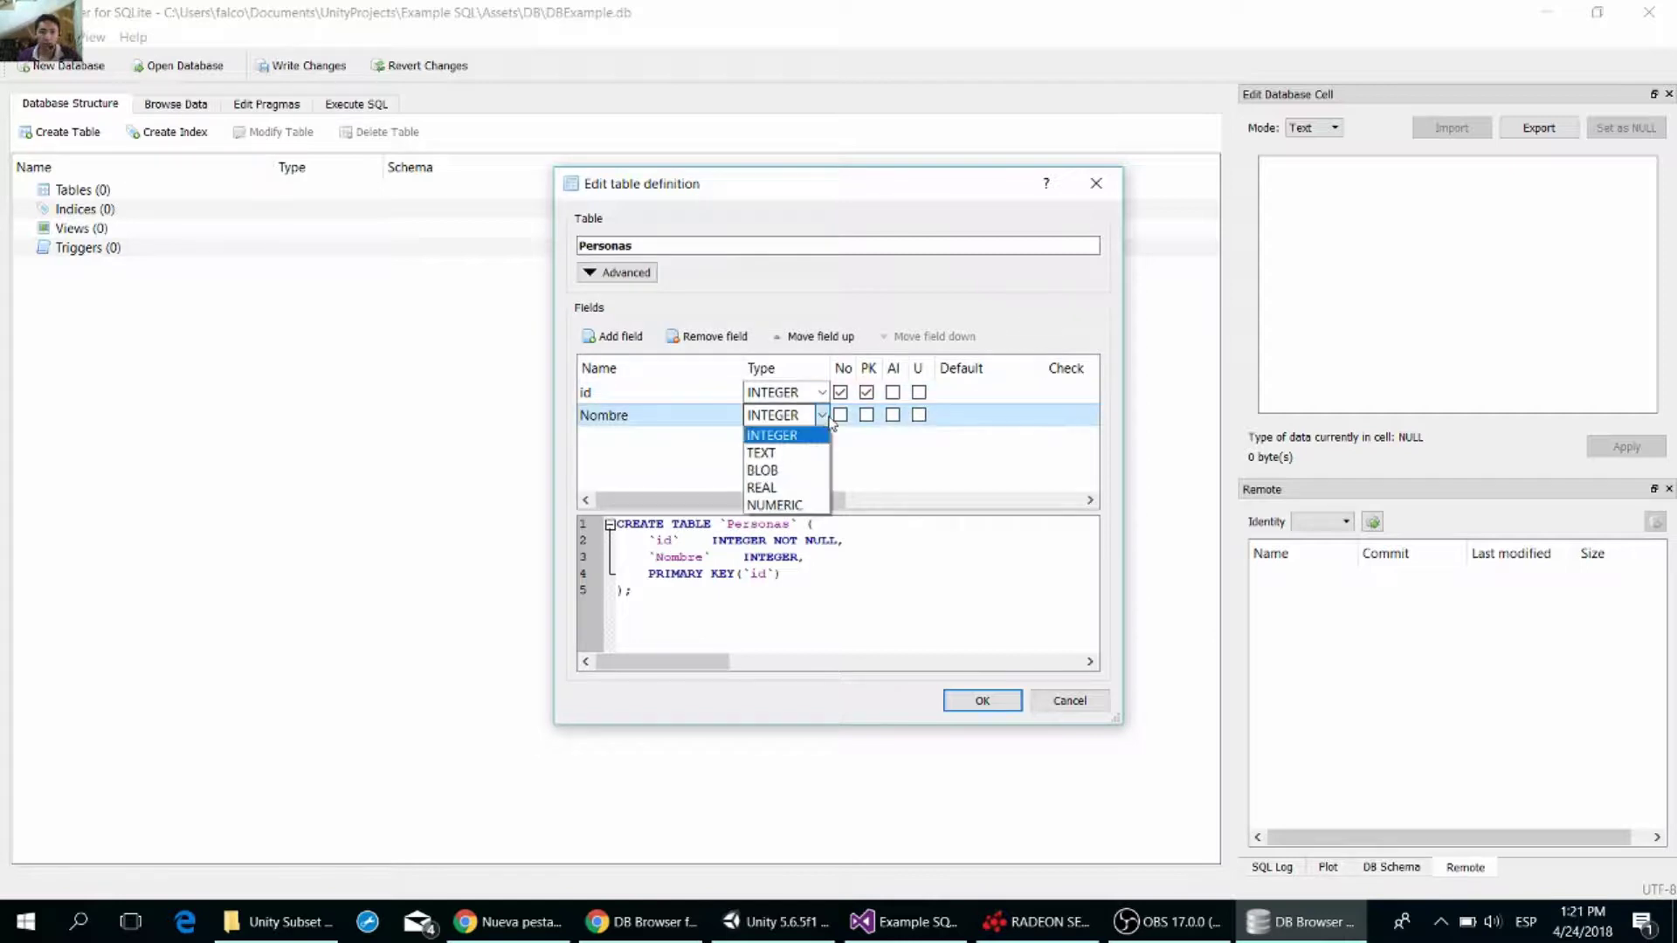
pyautogui.click(787, 454)
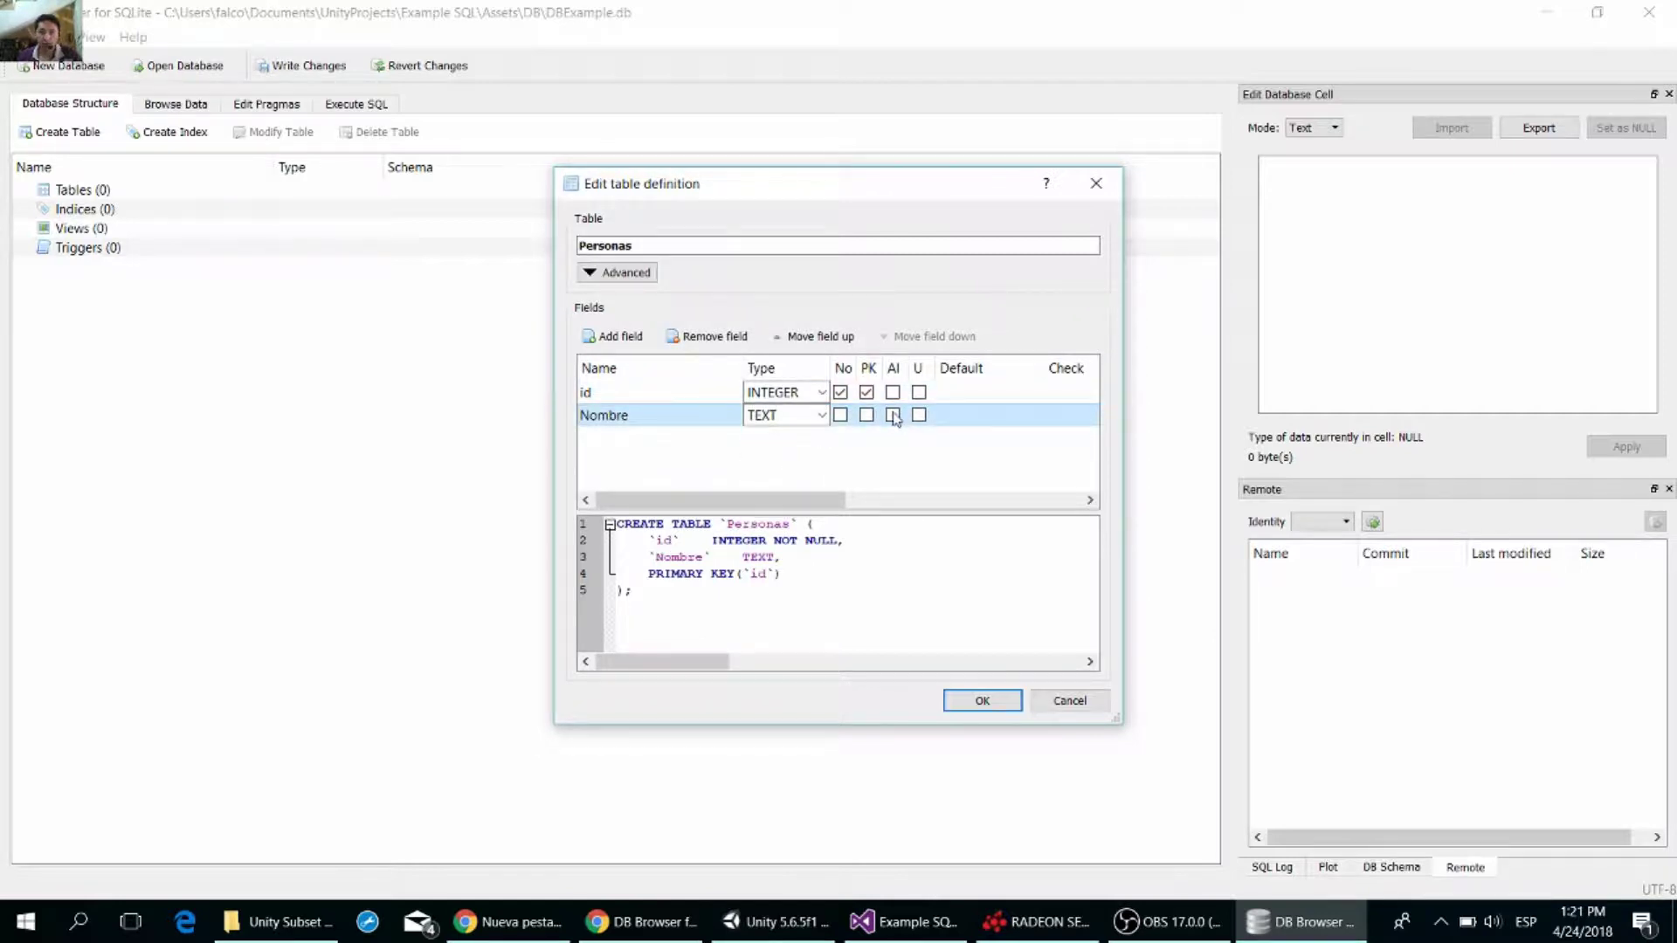
pyautogui.click(840, 415)
# - Add an Apellido field of type TEXT marked NOT NULL
pyautogui.click(614, 337)
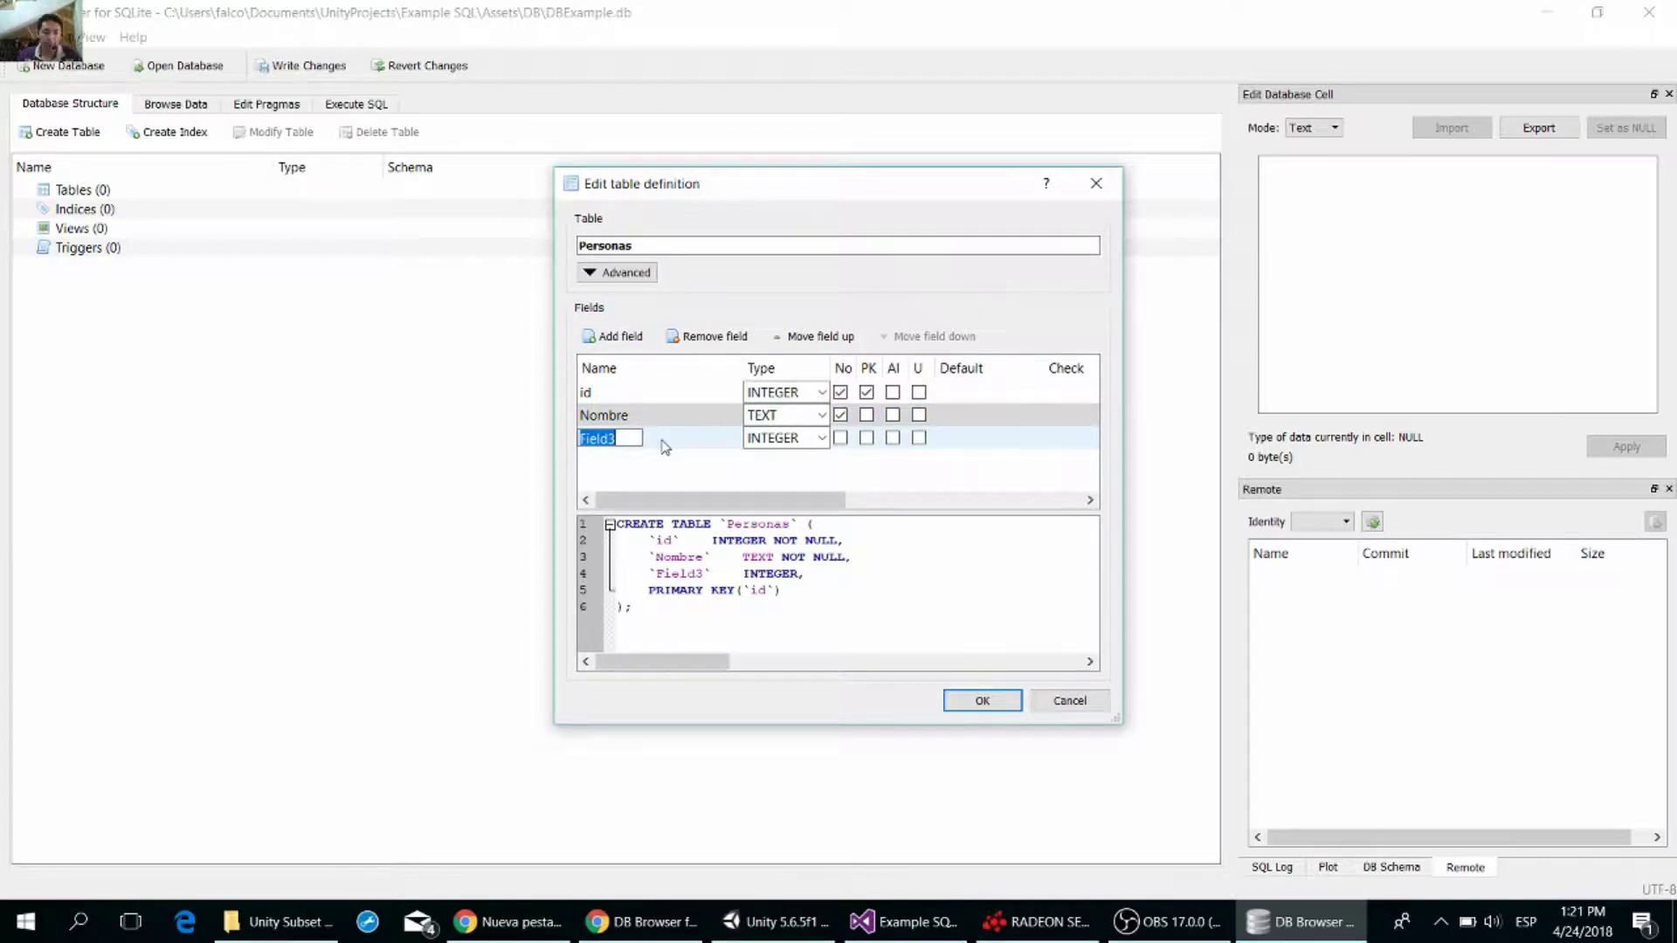
pyautogui.write('Apellido')
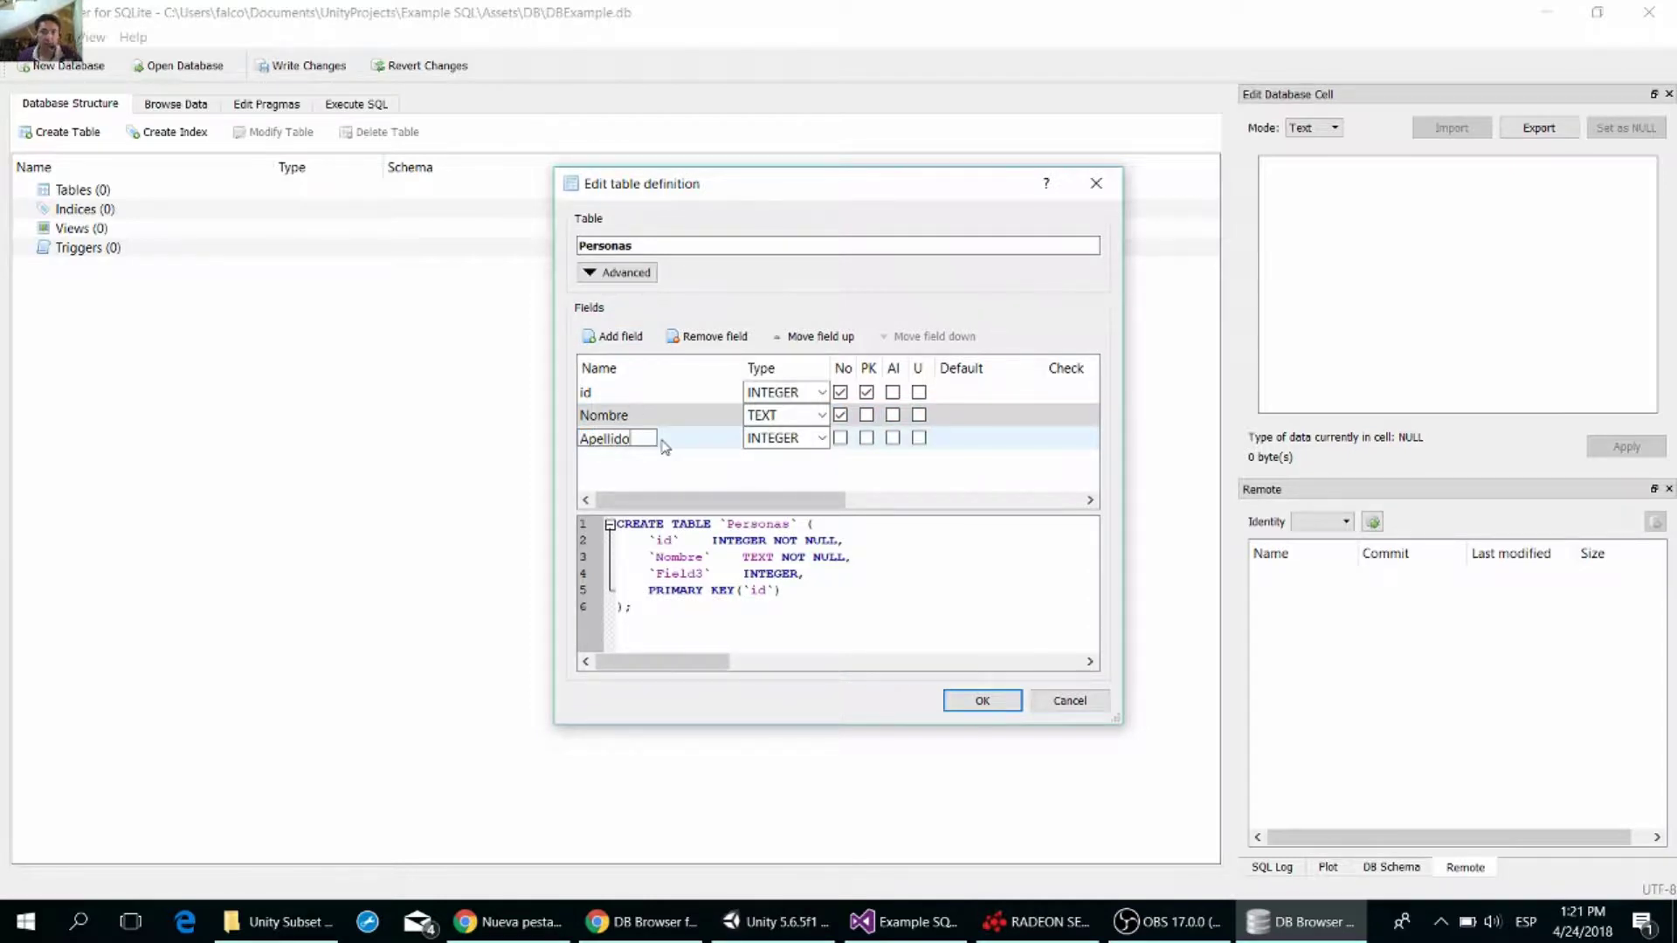
pyautogui.click(821, 440)
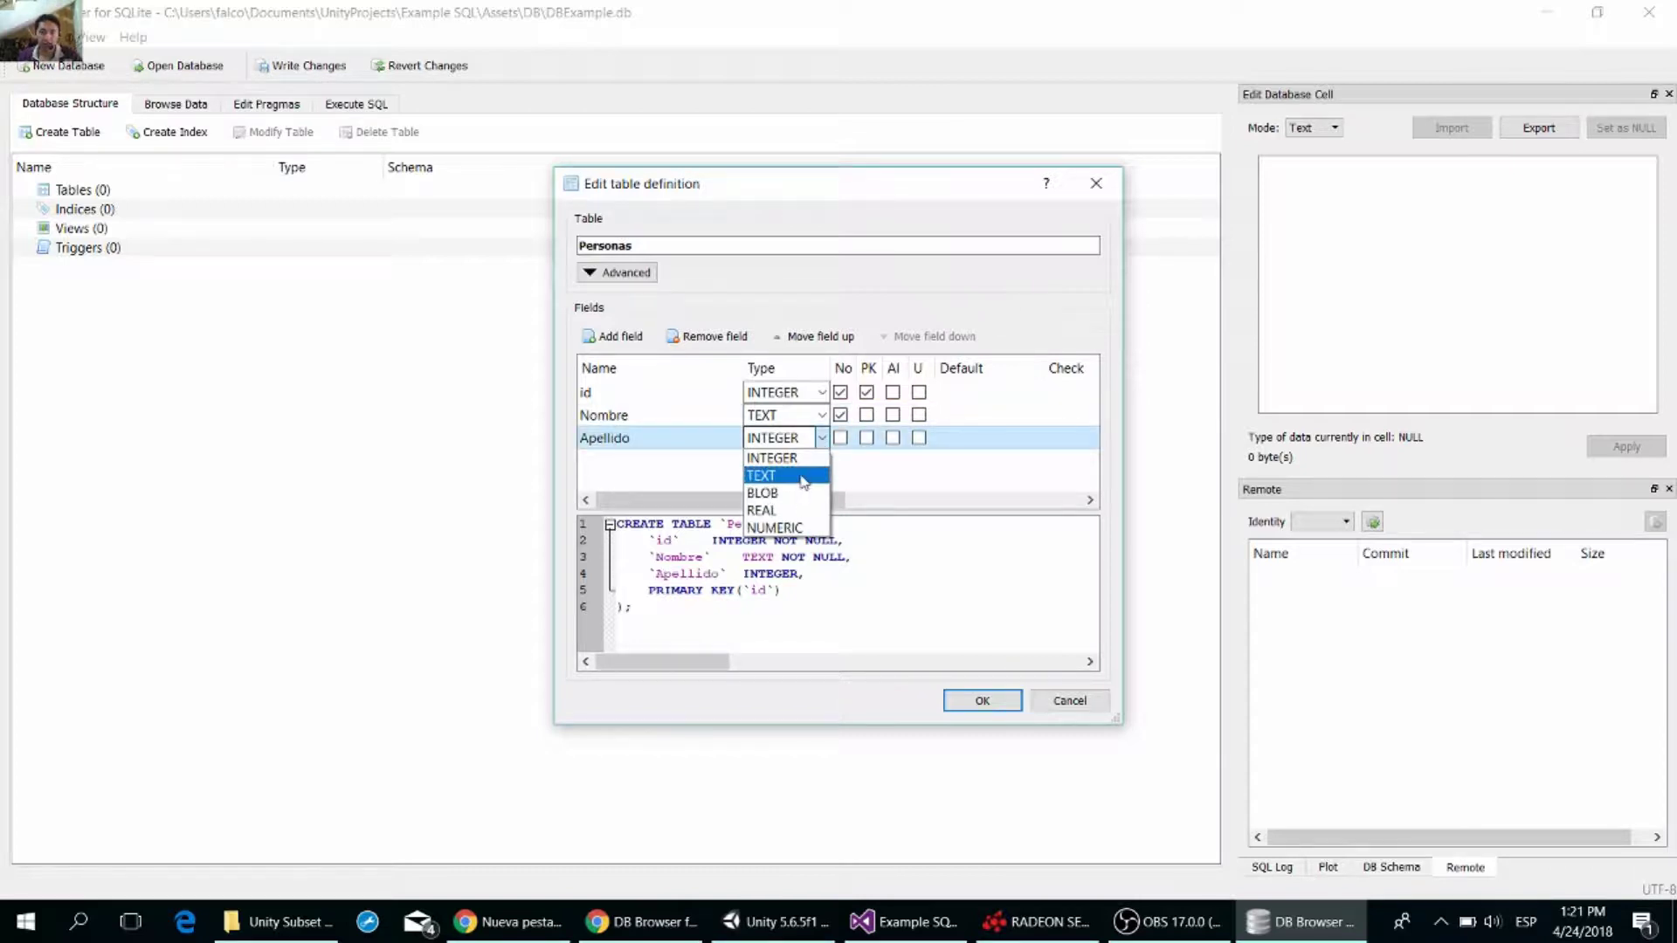
pyautogui.click(804, 478)
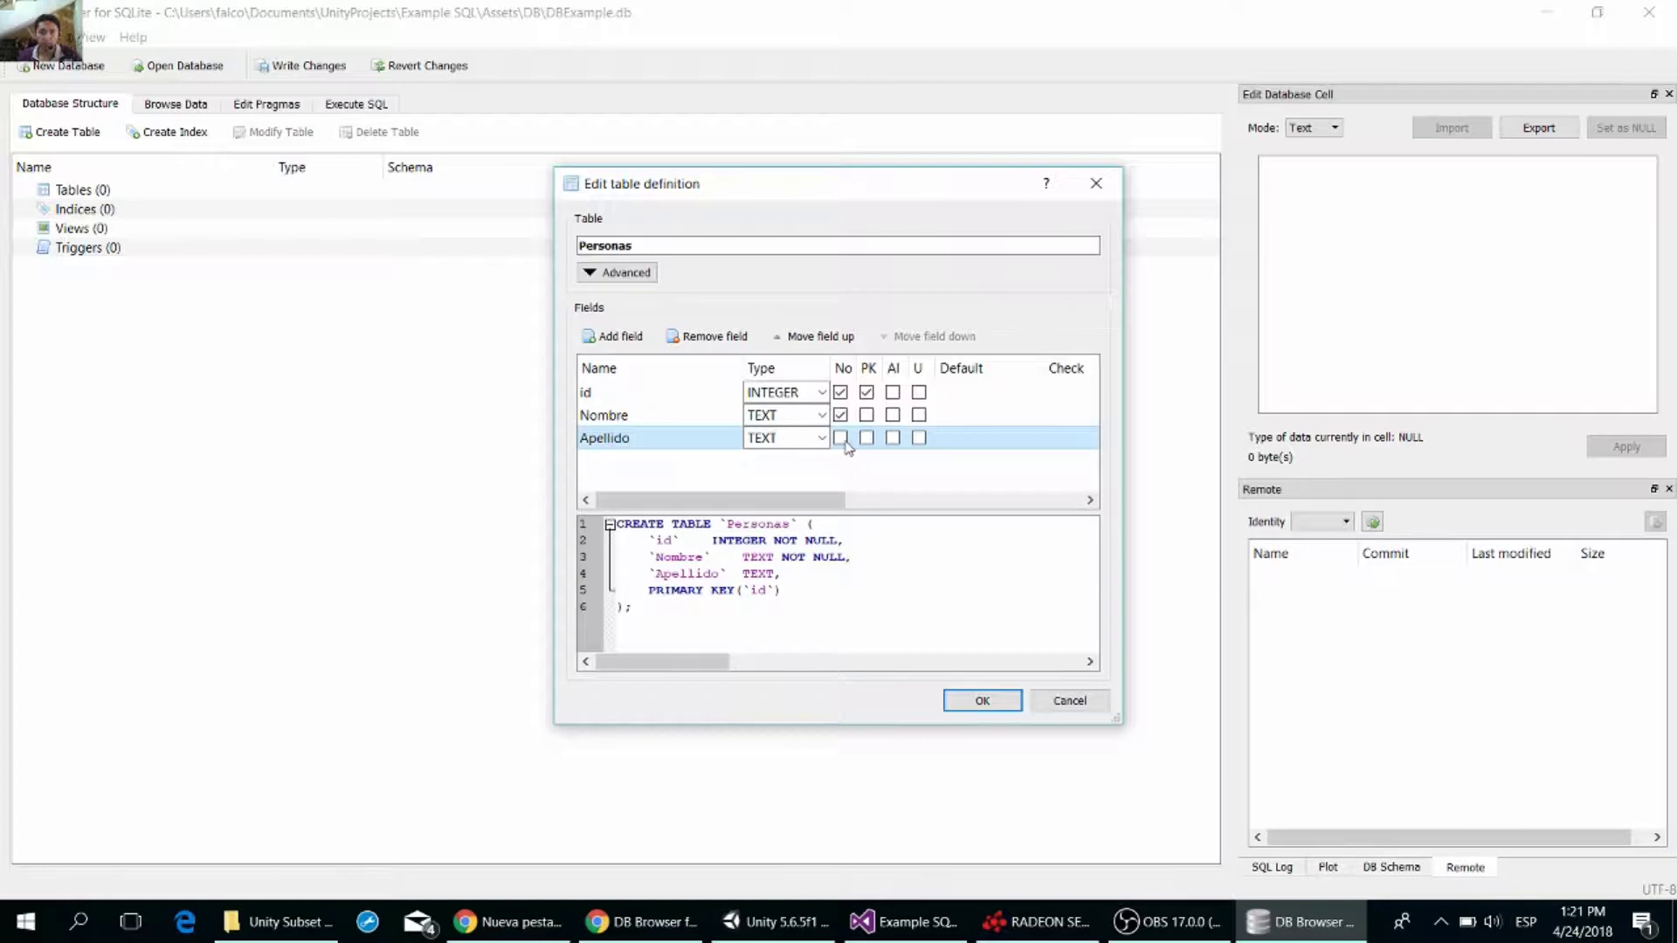
pyautogui.click(840, 437)
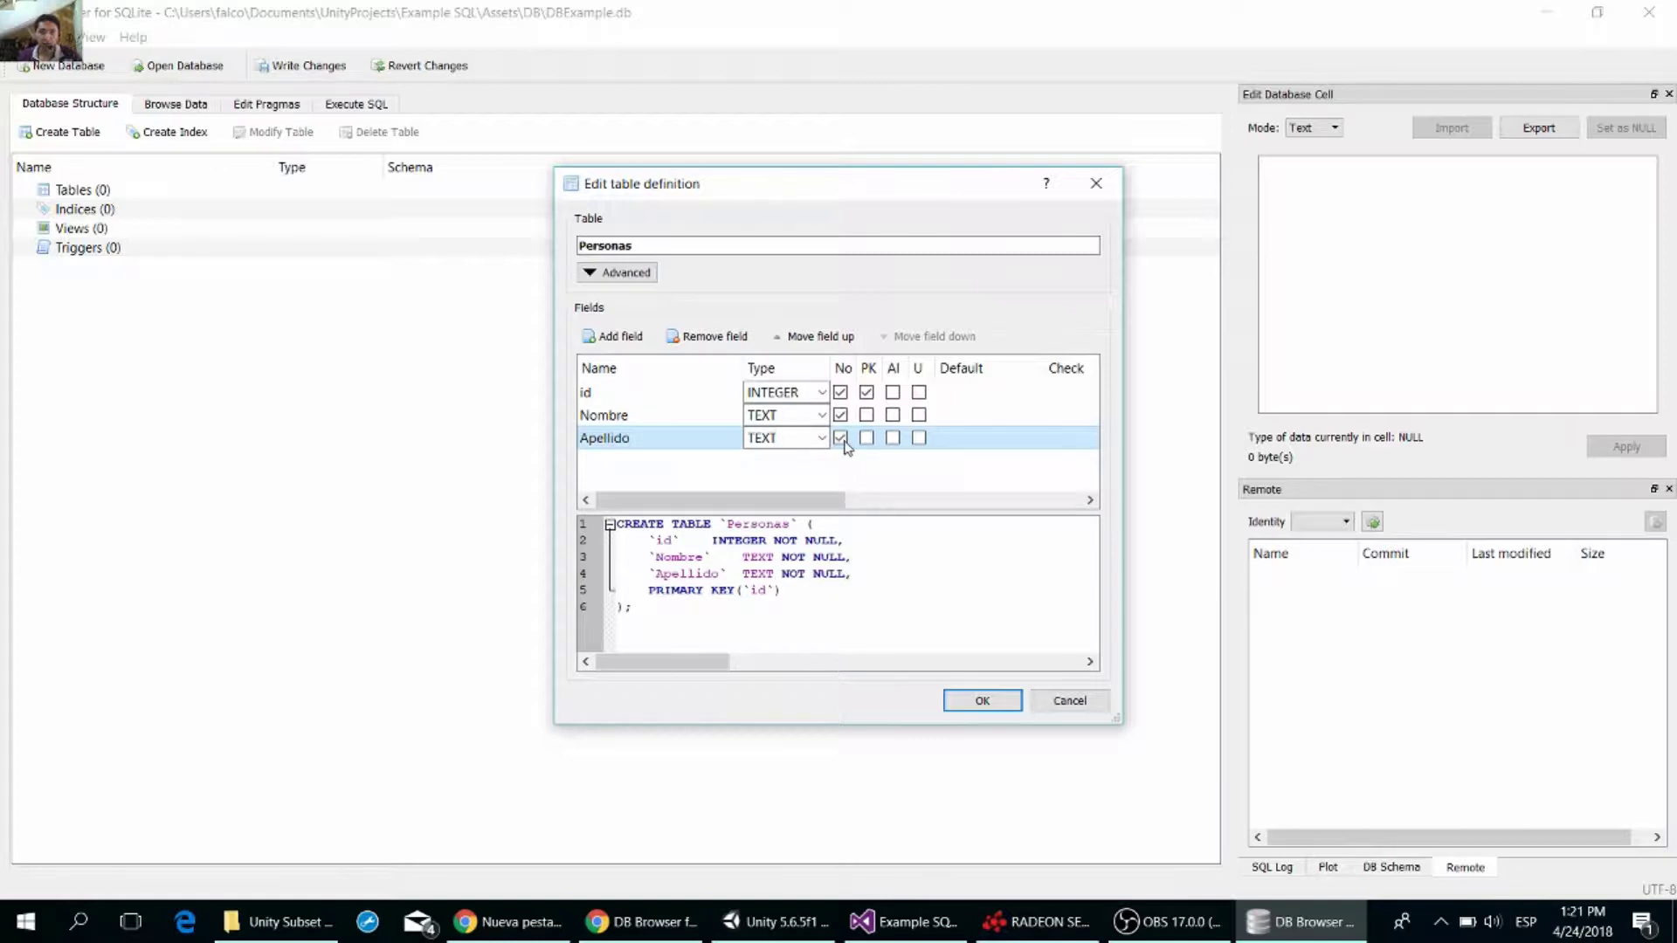
# - Add an Edad INTEGER field marked NOT NULL
pyautogui.click(632, 343)
pyautogui.write('Edad')
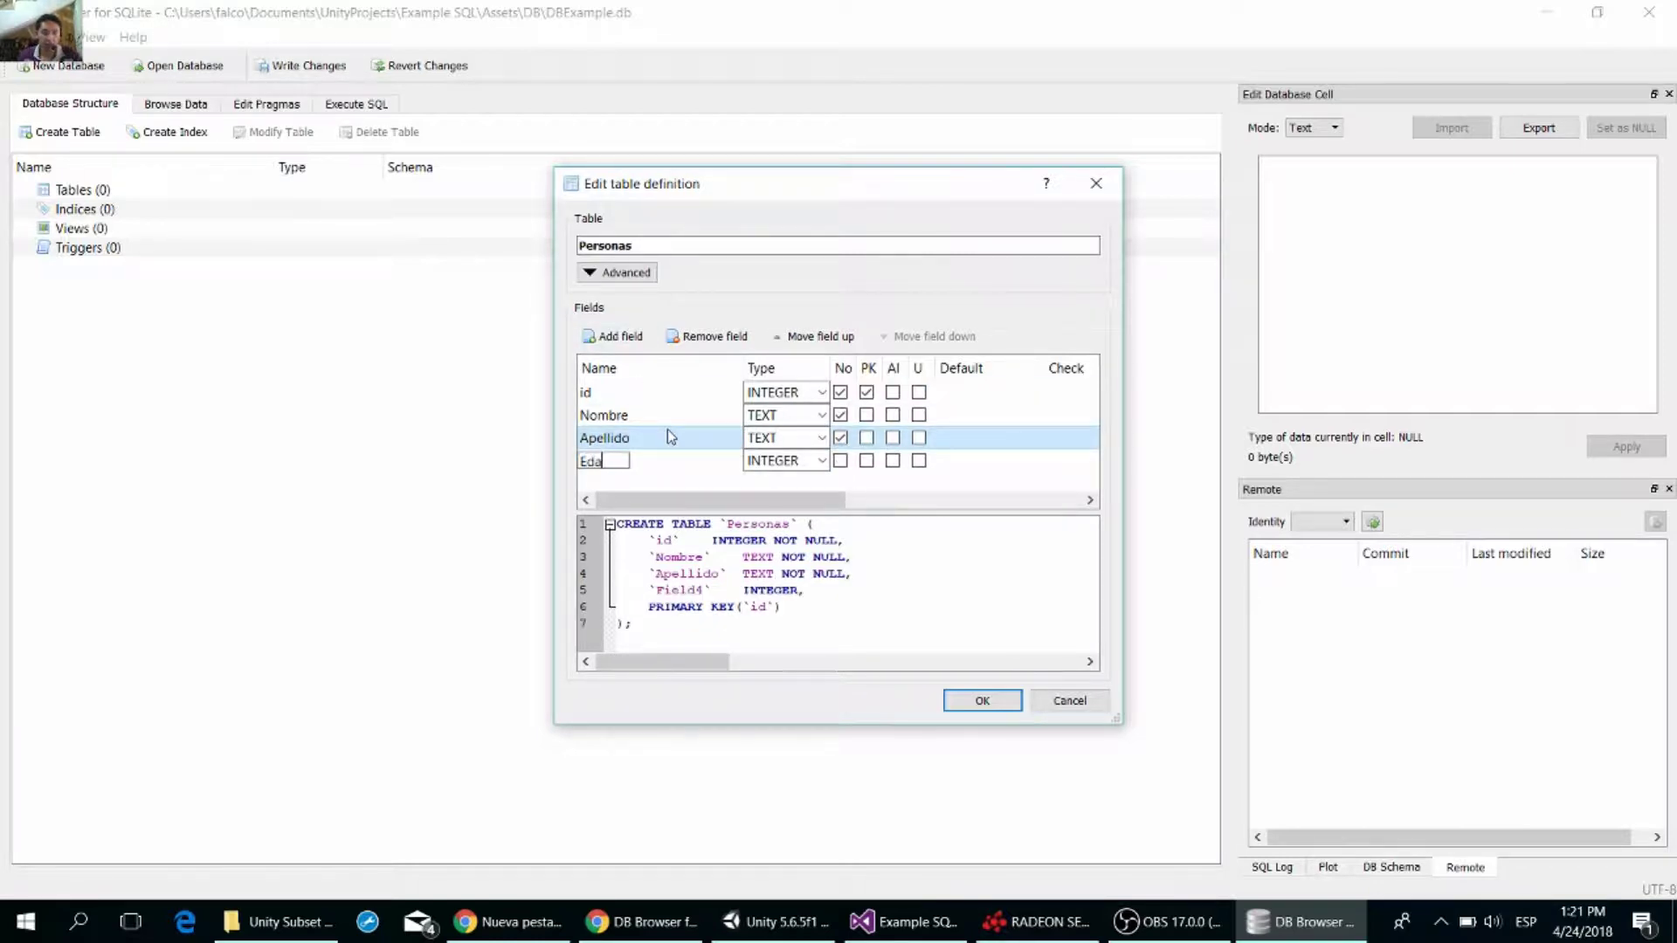
pyautogui.click(841, 460)
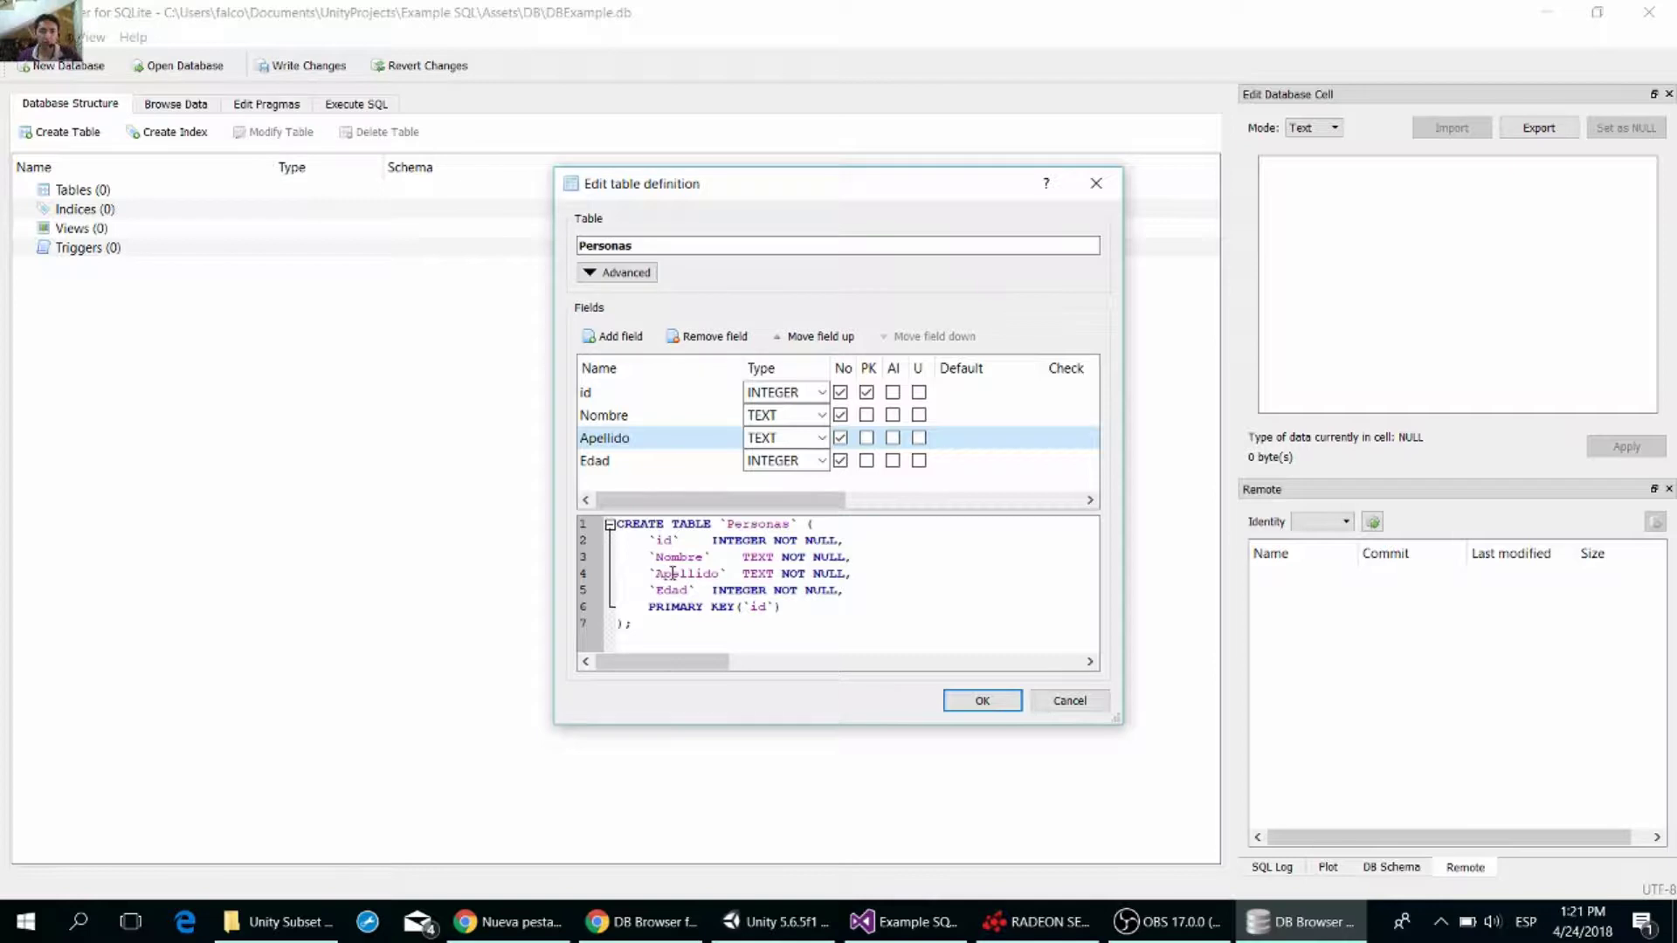
# - Create the Personas table and expand it in Database Structure to check its columns
pyautogui.click(987, 701)
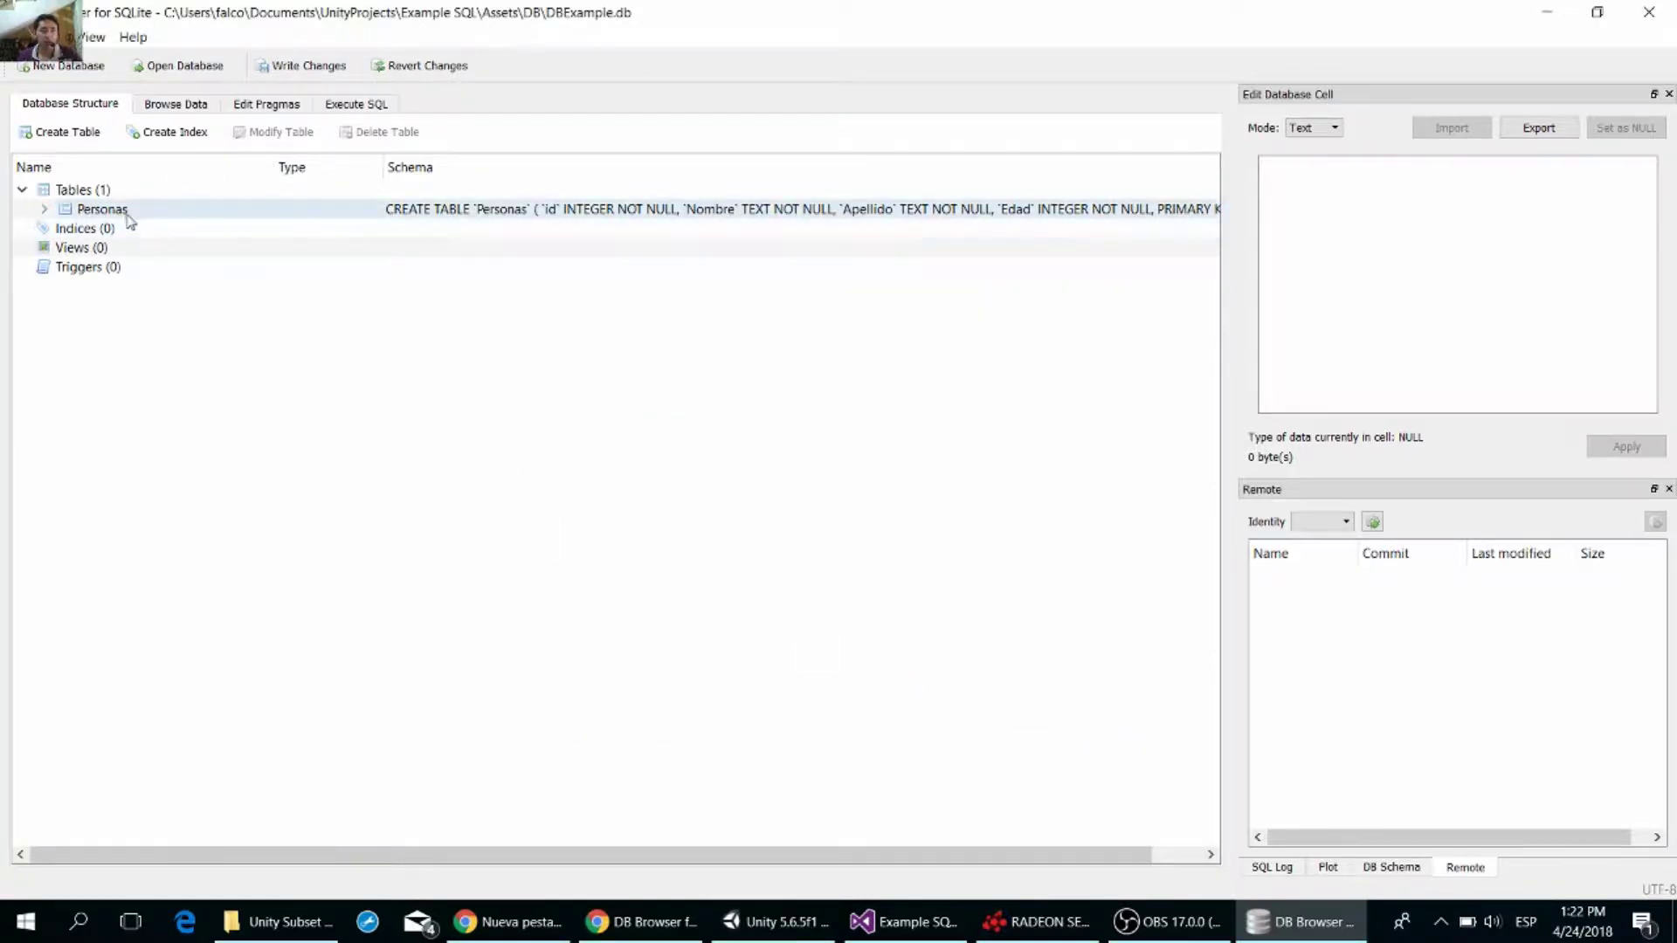
pyautogui.click(39, 210)
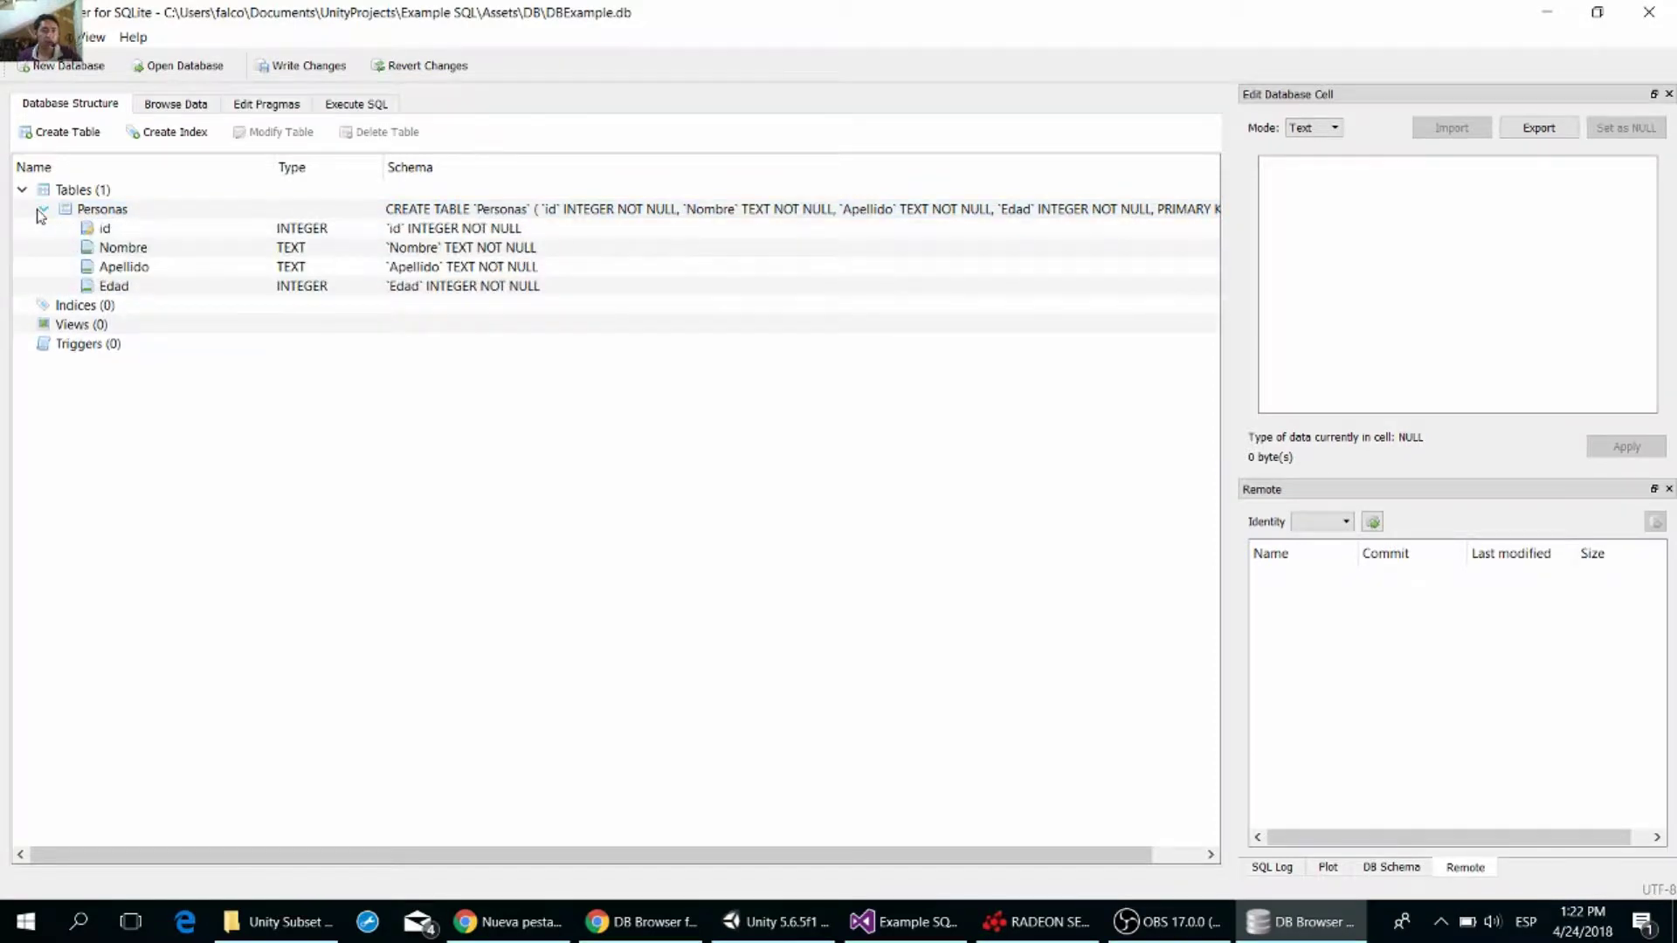
pyautogui.click(40, 211)
pyautogui.click(101, 211)
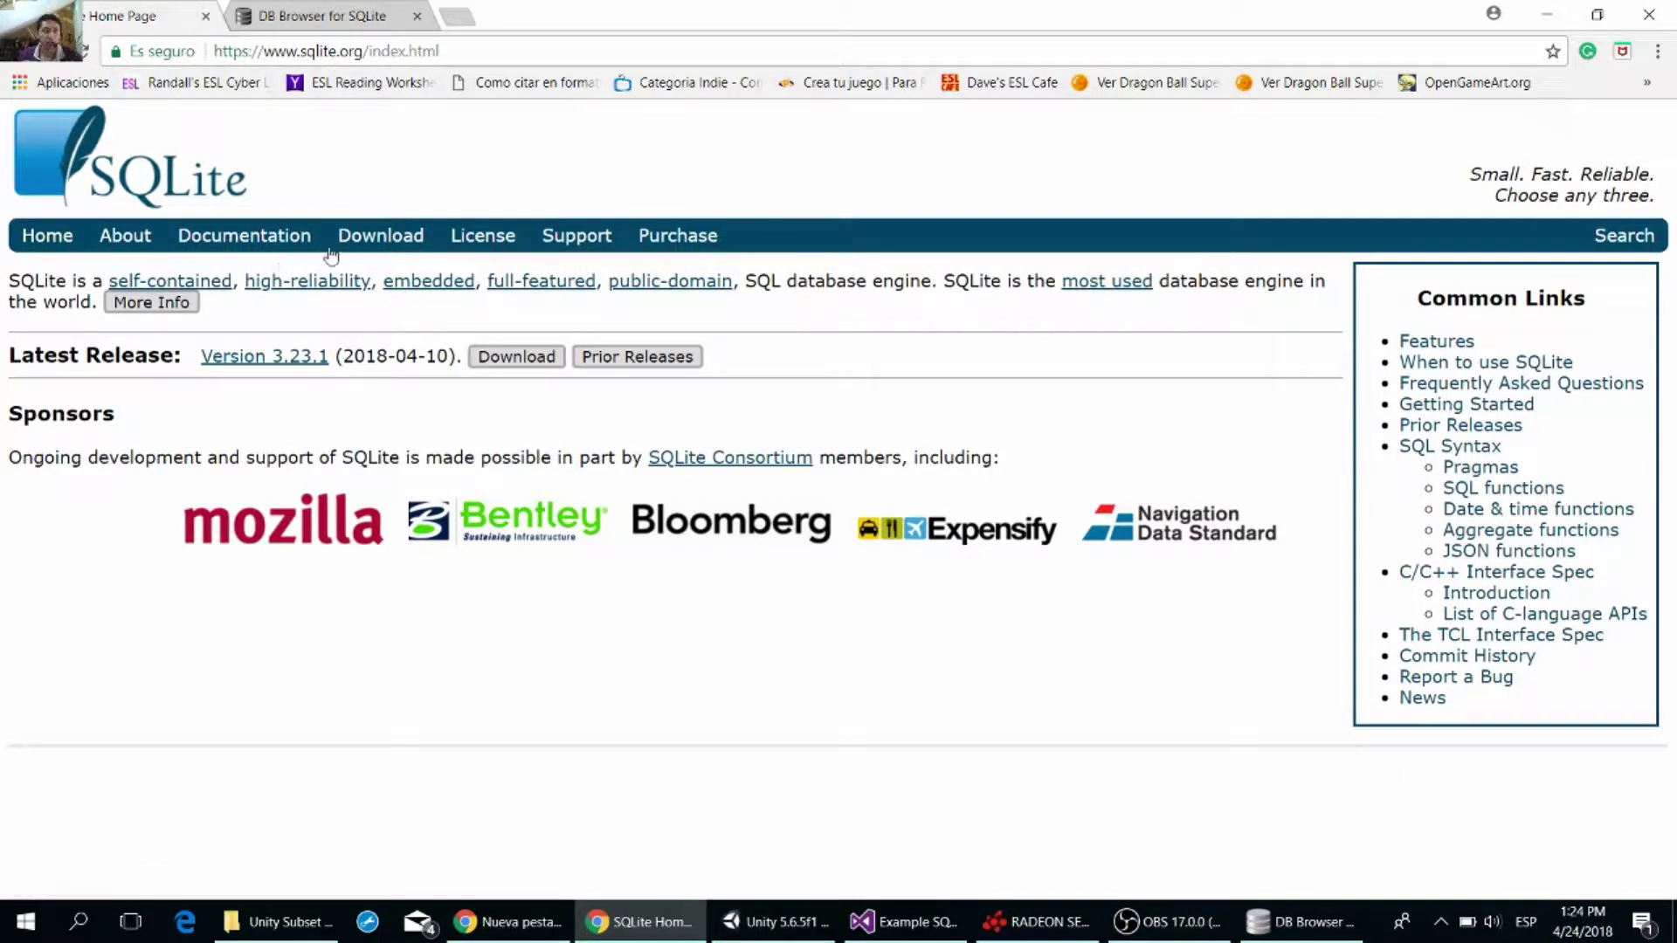
# - Browse the sqlite.org Download Page's source and precompiled binary packages, then return to Unity
pyautogui.click(375, 242)
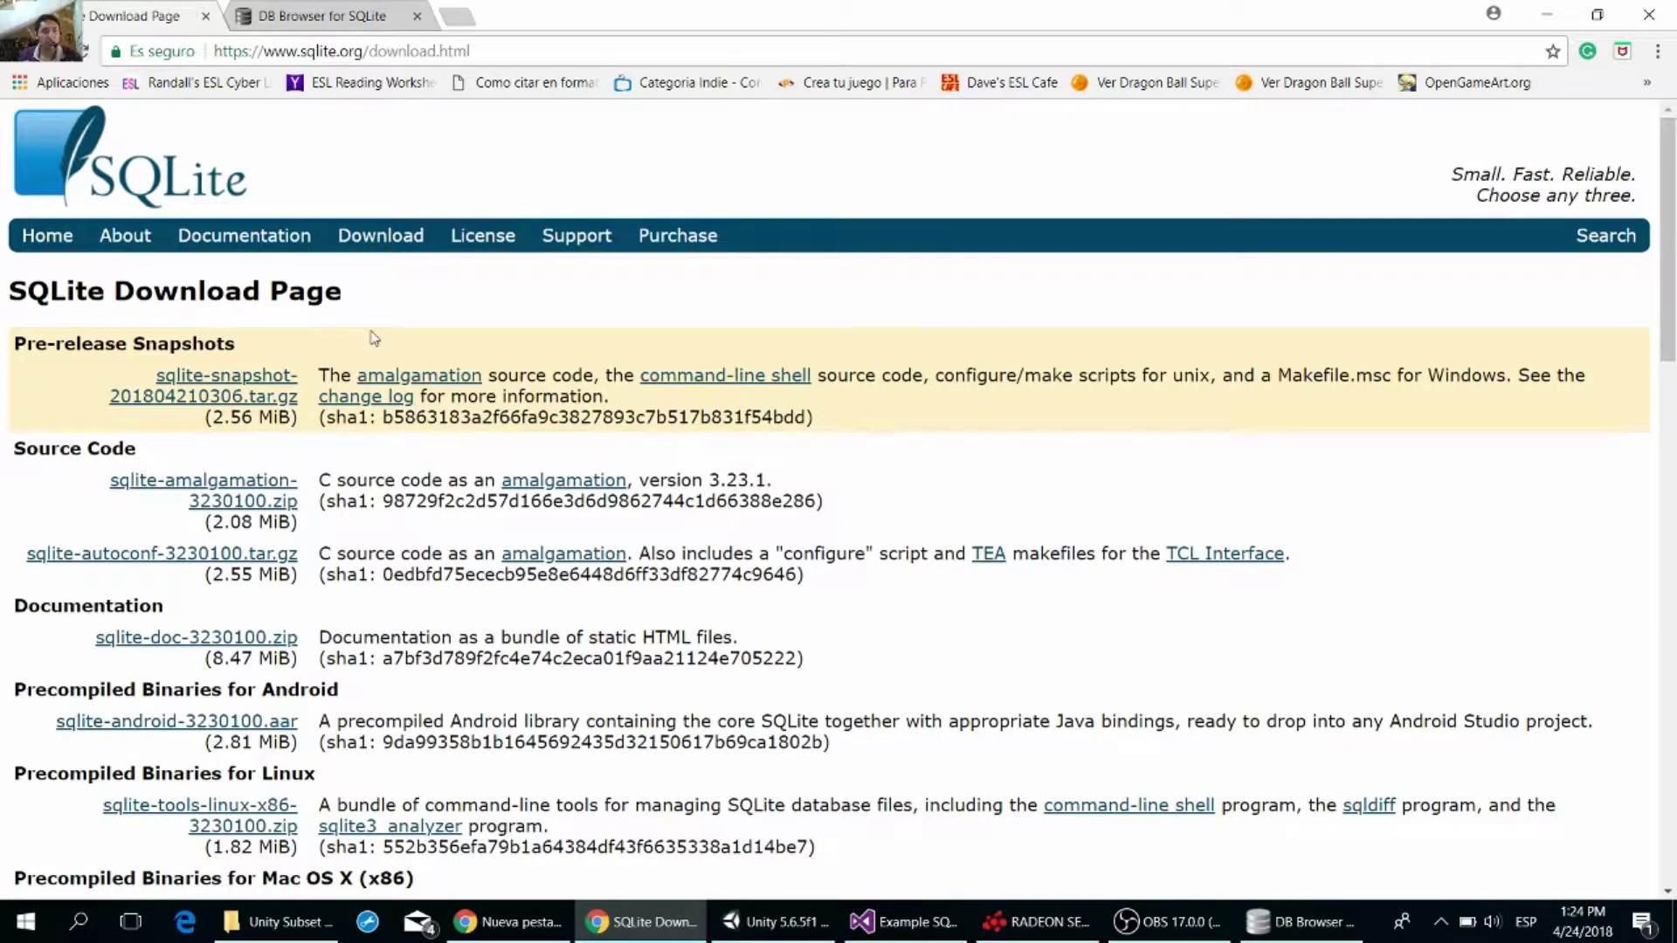
pyautogui.scroll(-3, 350, 338)
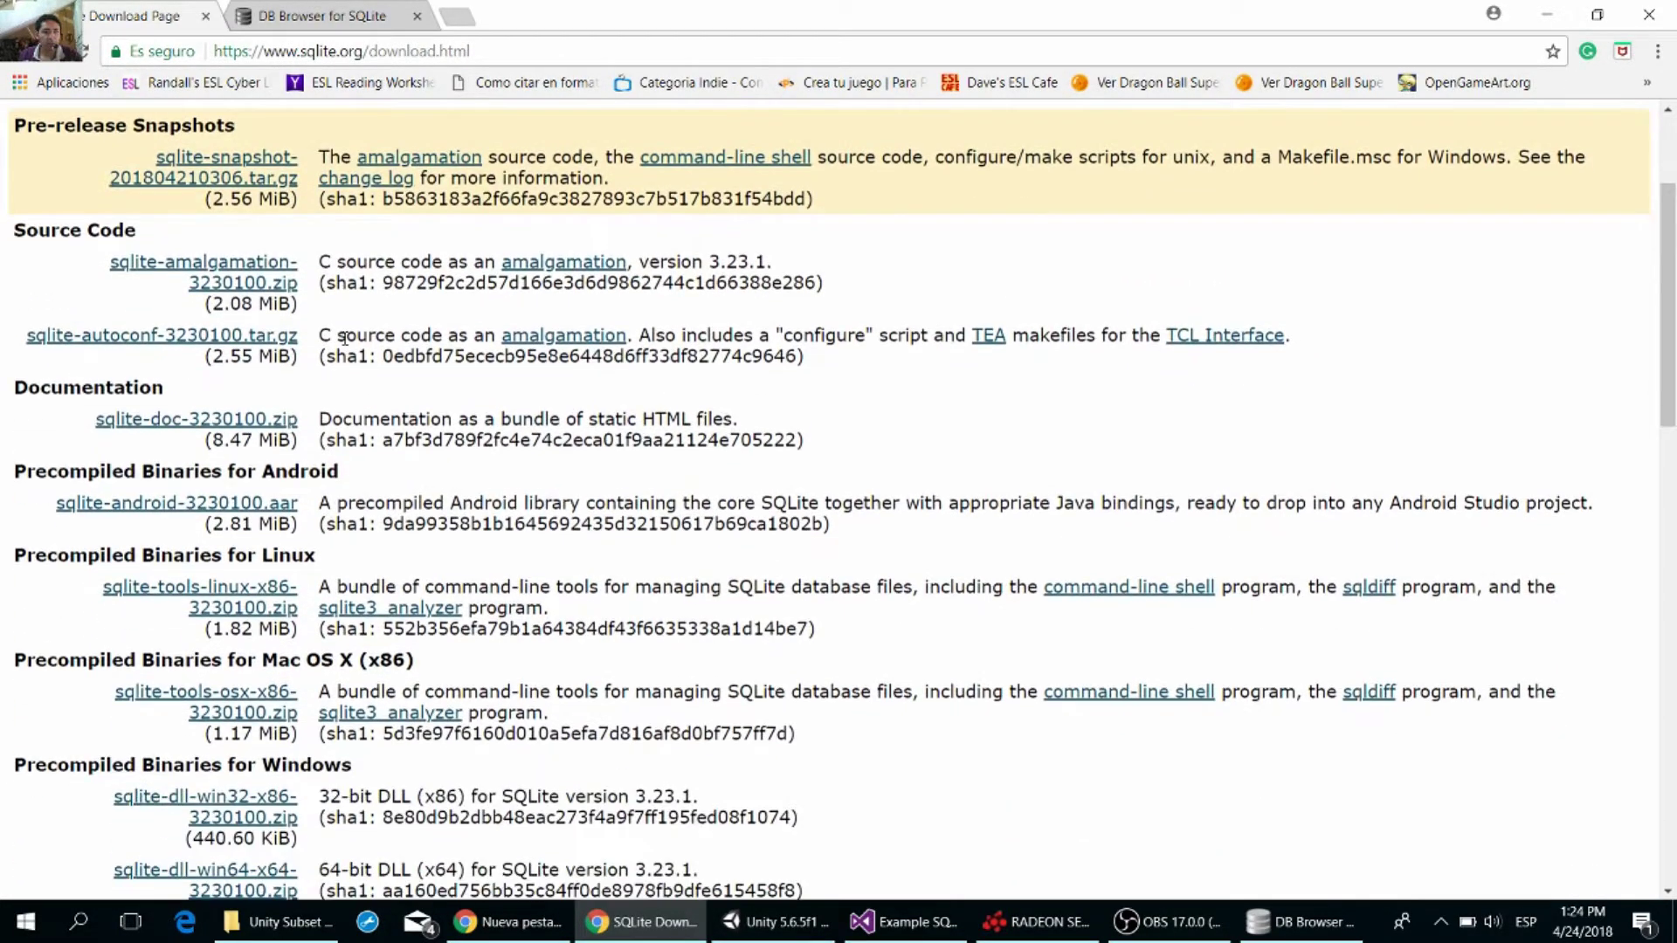
pyautogui.scroll(3, 345, 338)
pyautogui.scroll(-4, 345, 338)
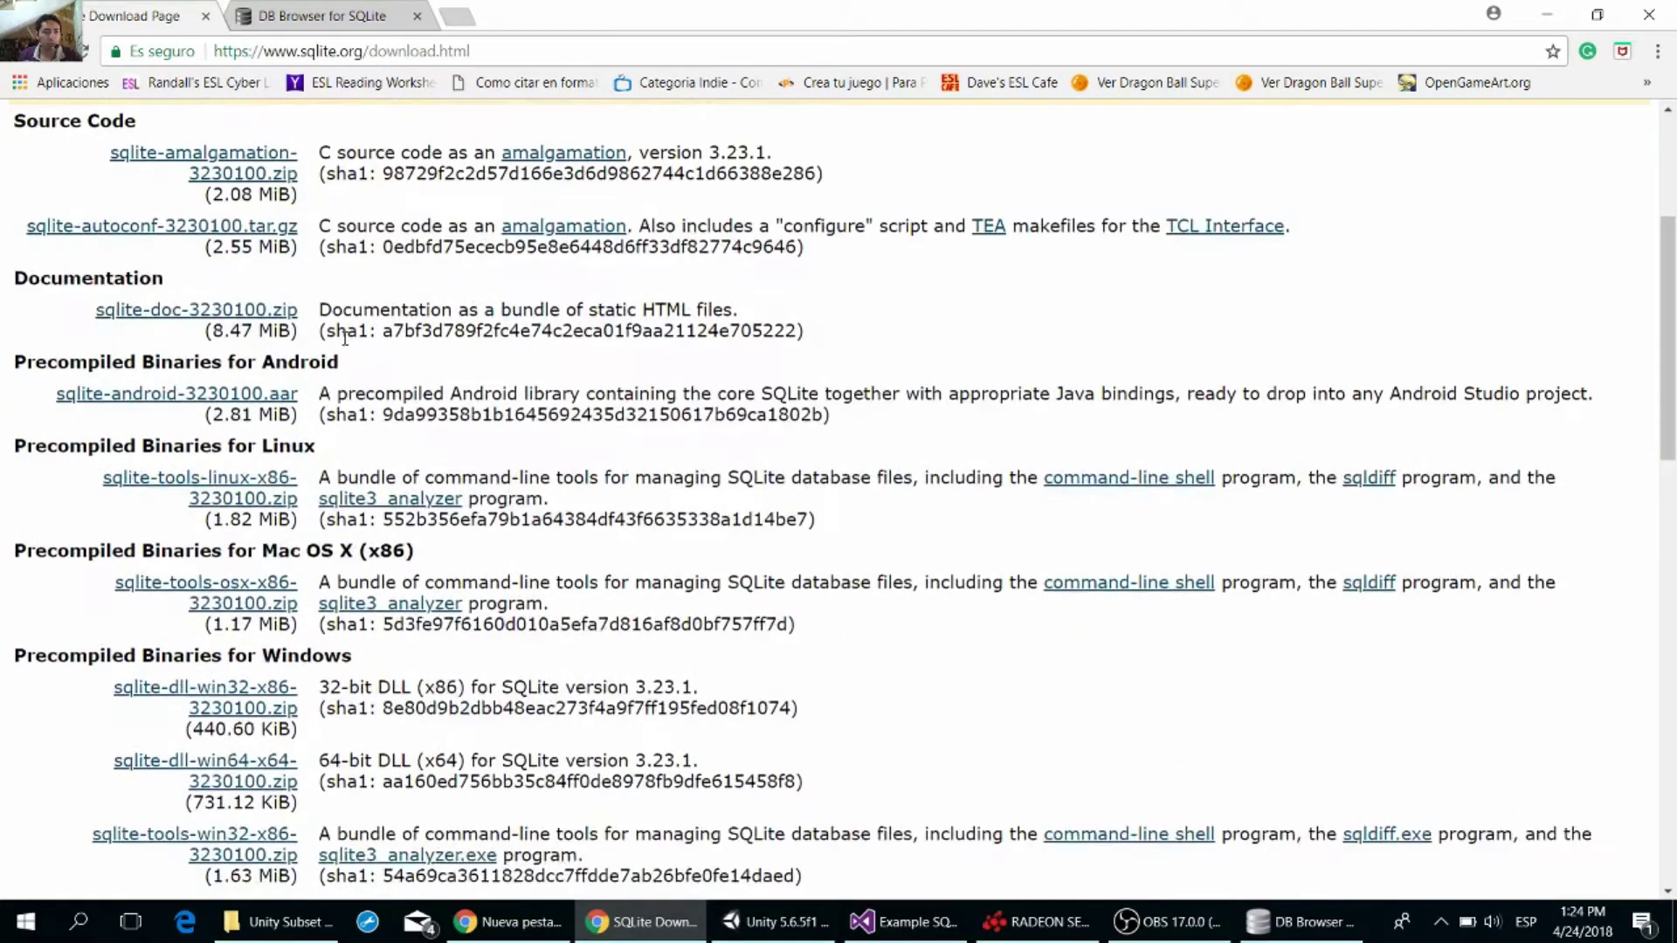
pyautogui.scroll(-1, 345, 338)
pyautogui.scroll(-1, 347, 344)
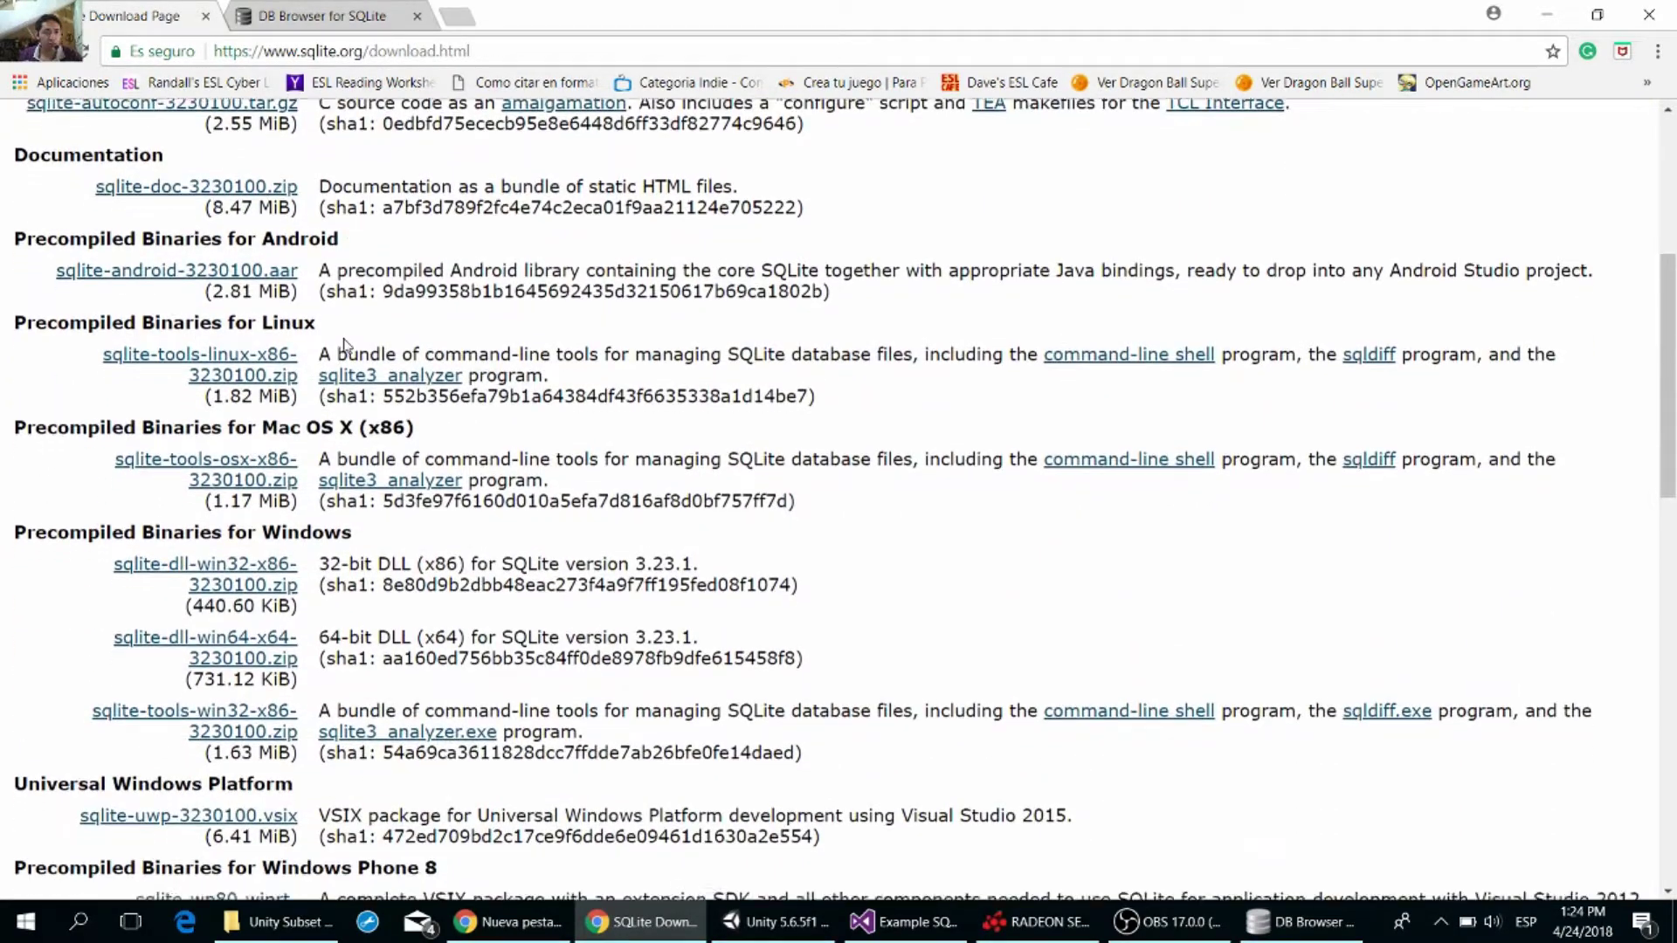
pyautogui.scroll(-1, 346, 344)
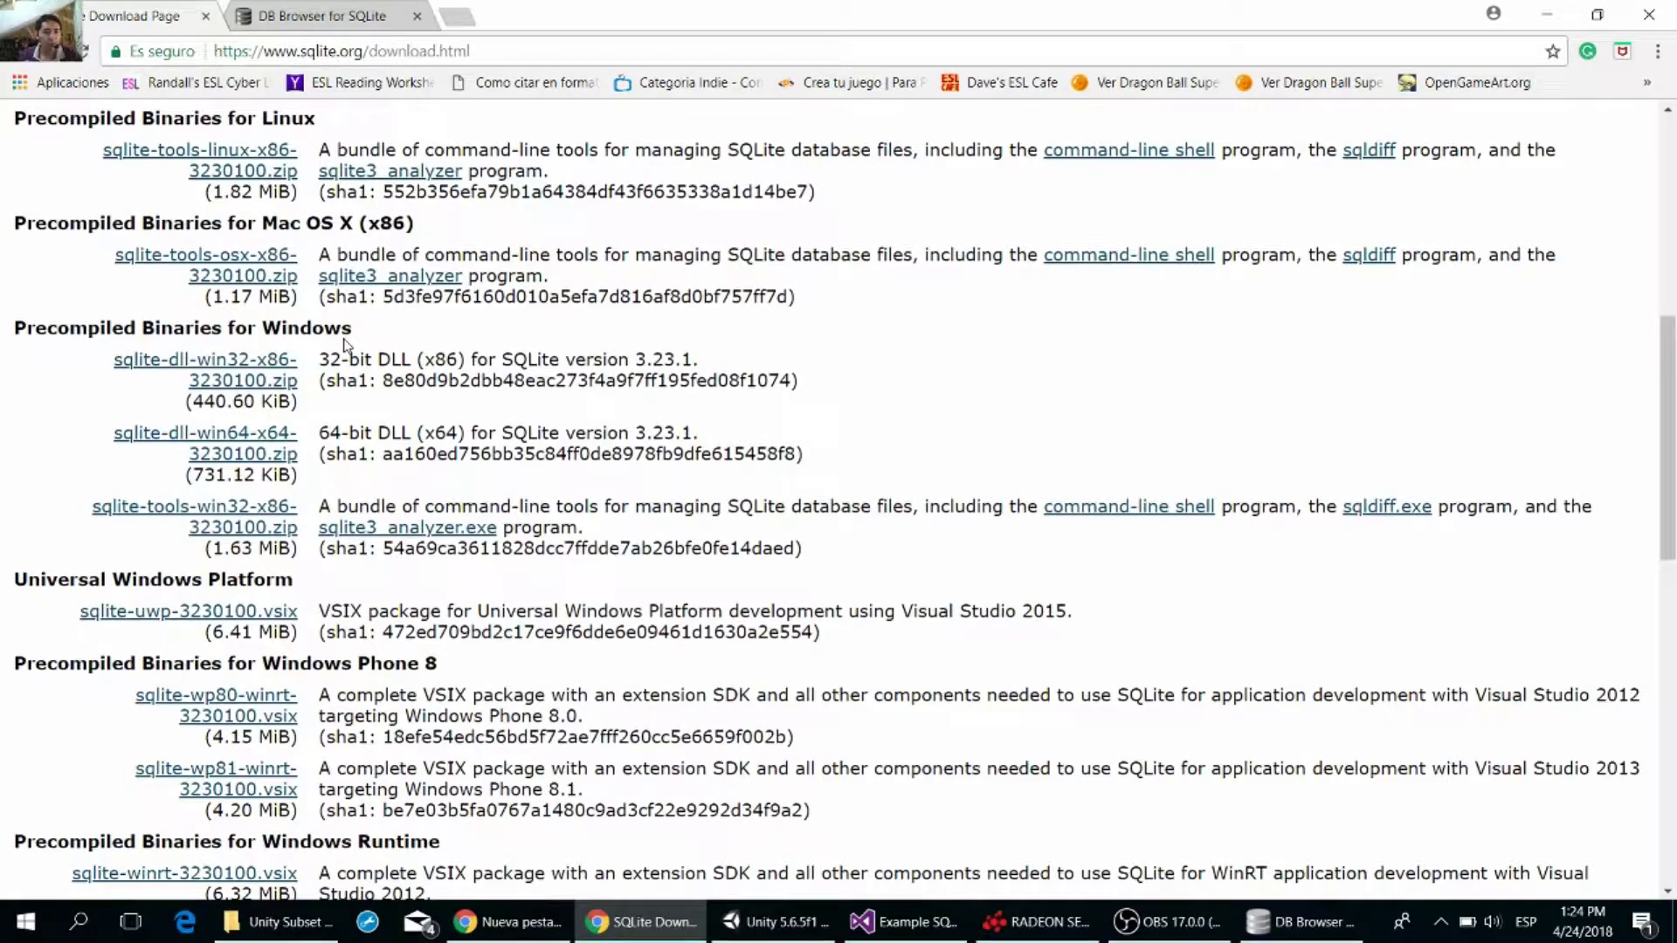
pyautogui.scroll(-1, 345, 345)
pyautogui.scroll(-2, 345, 340)
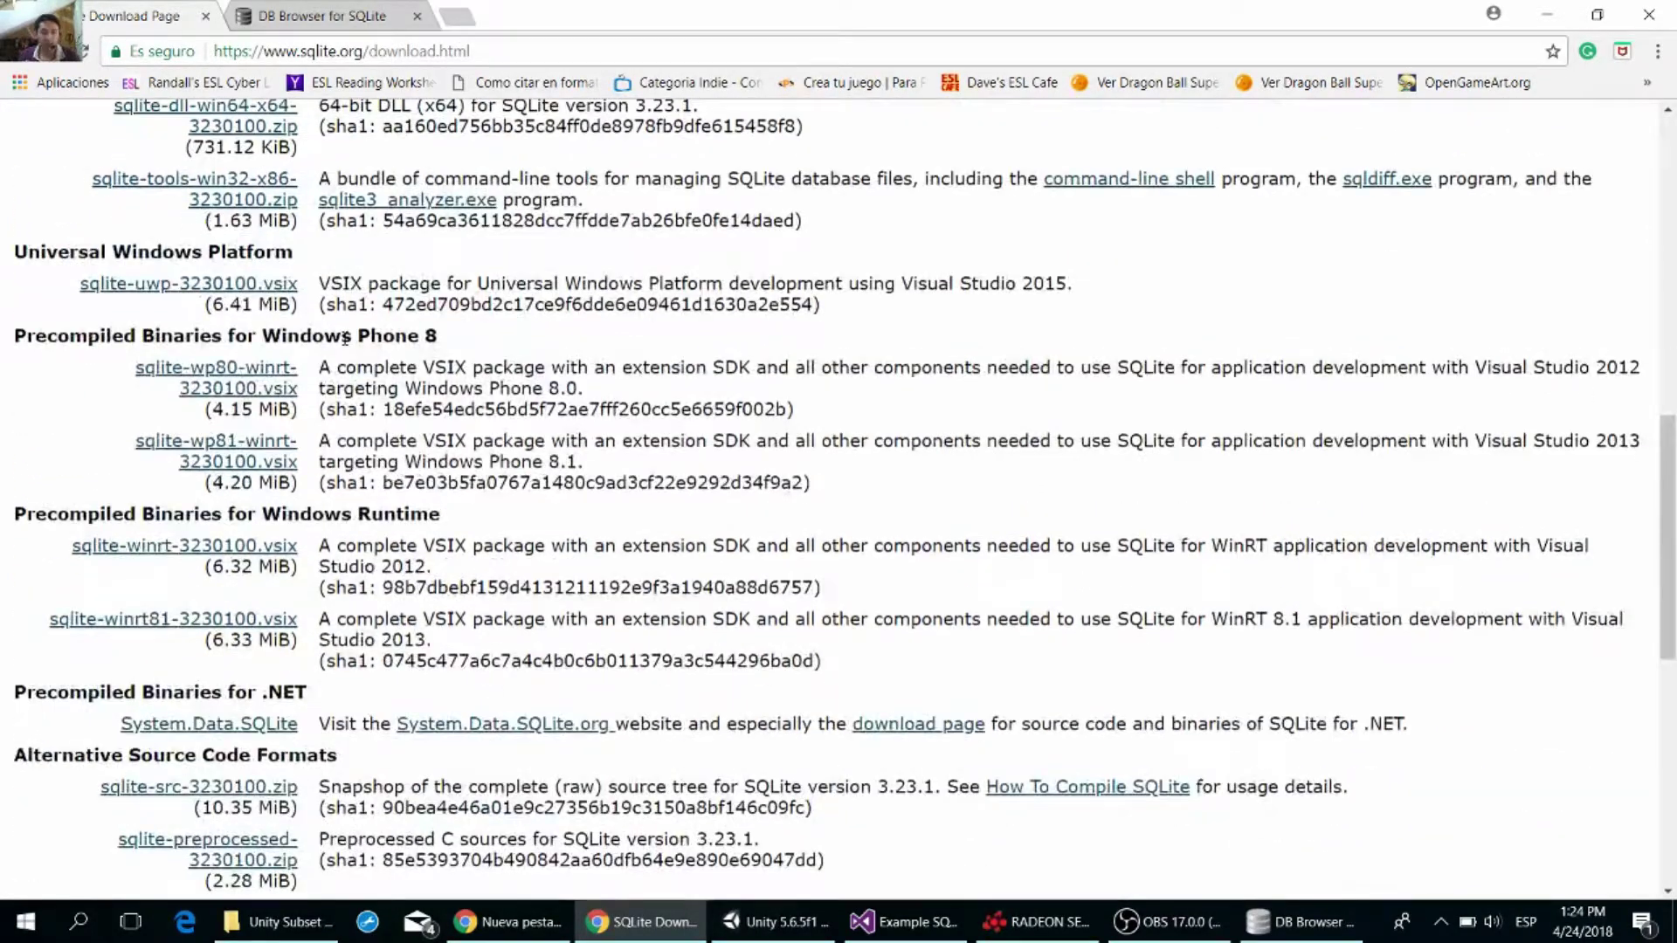
pyautogui.scroll(-1, 345, 338)
pyautogui.scroll(-1, 345, 338)
pyautogui.scroll(-2, 345, 338)
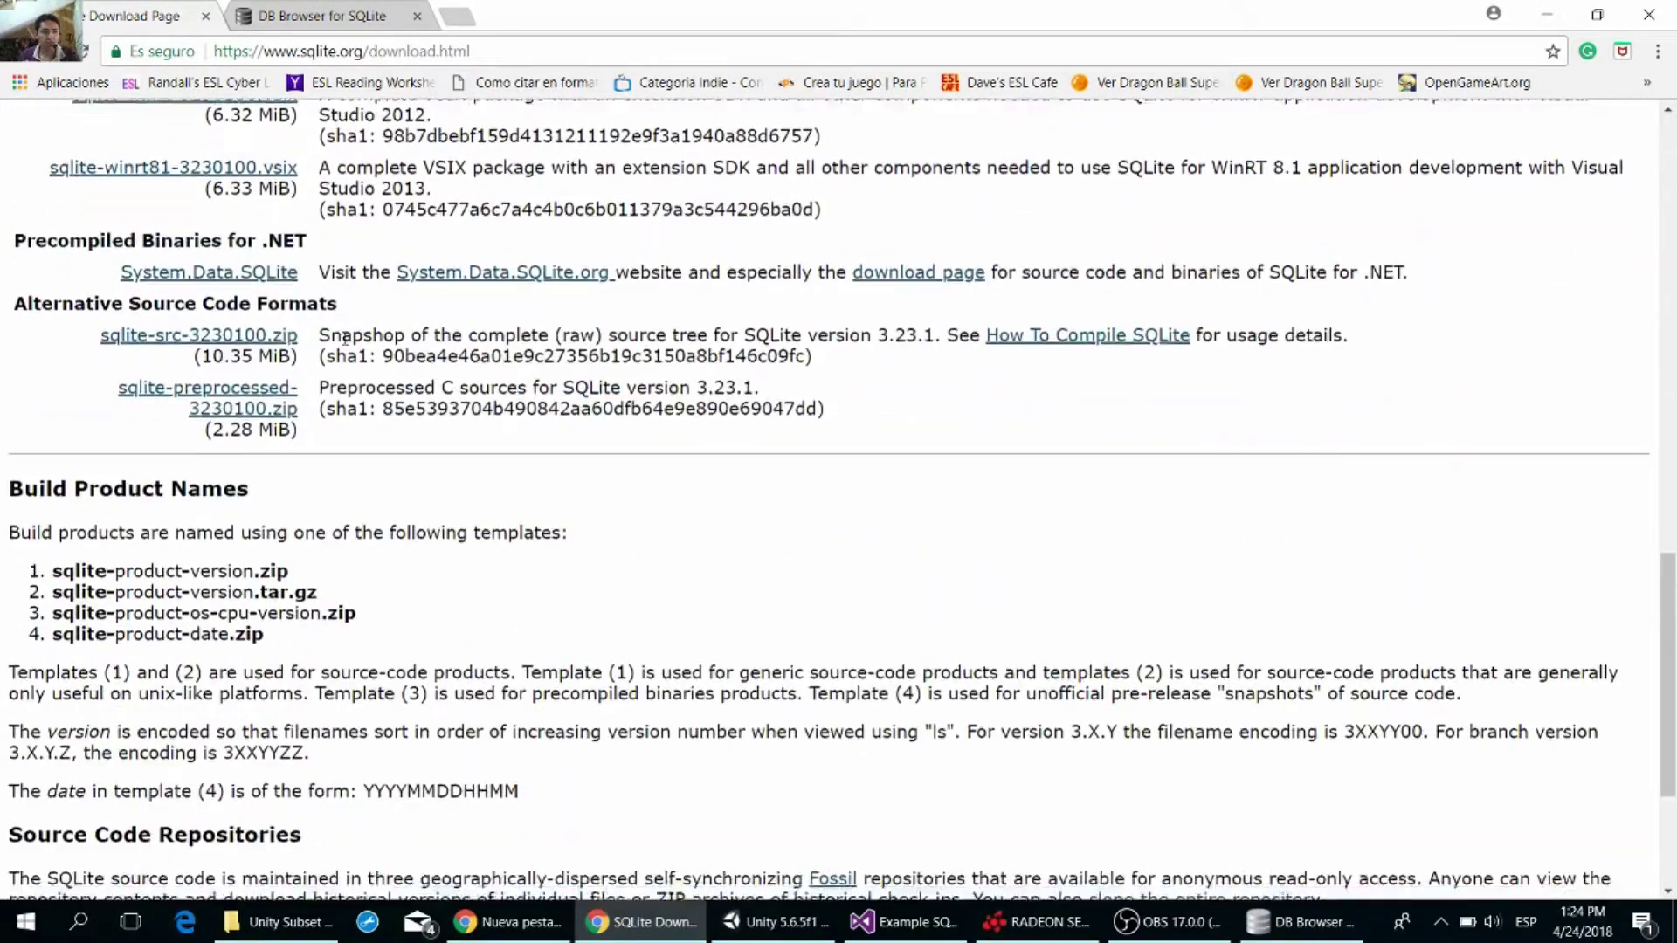
pyautogui.scroll(-2, 345, 338)
pyautogui.scroll(2, 345, 339)
pyautogui.scroll(4, 345, 340)
pyautogui.scroll(3, 346, 344)
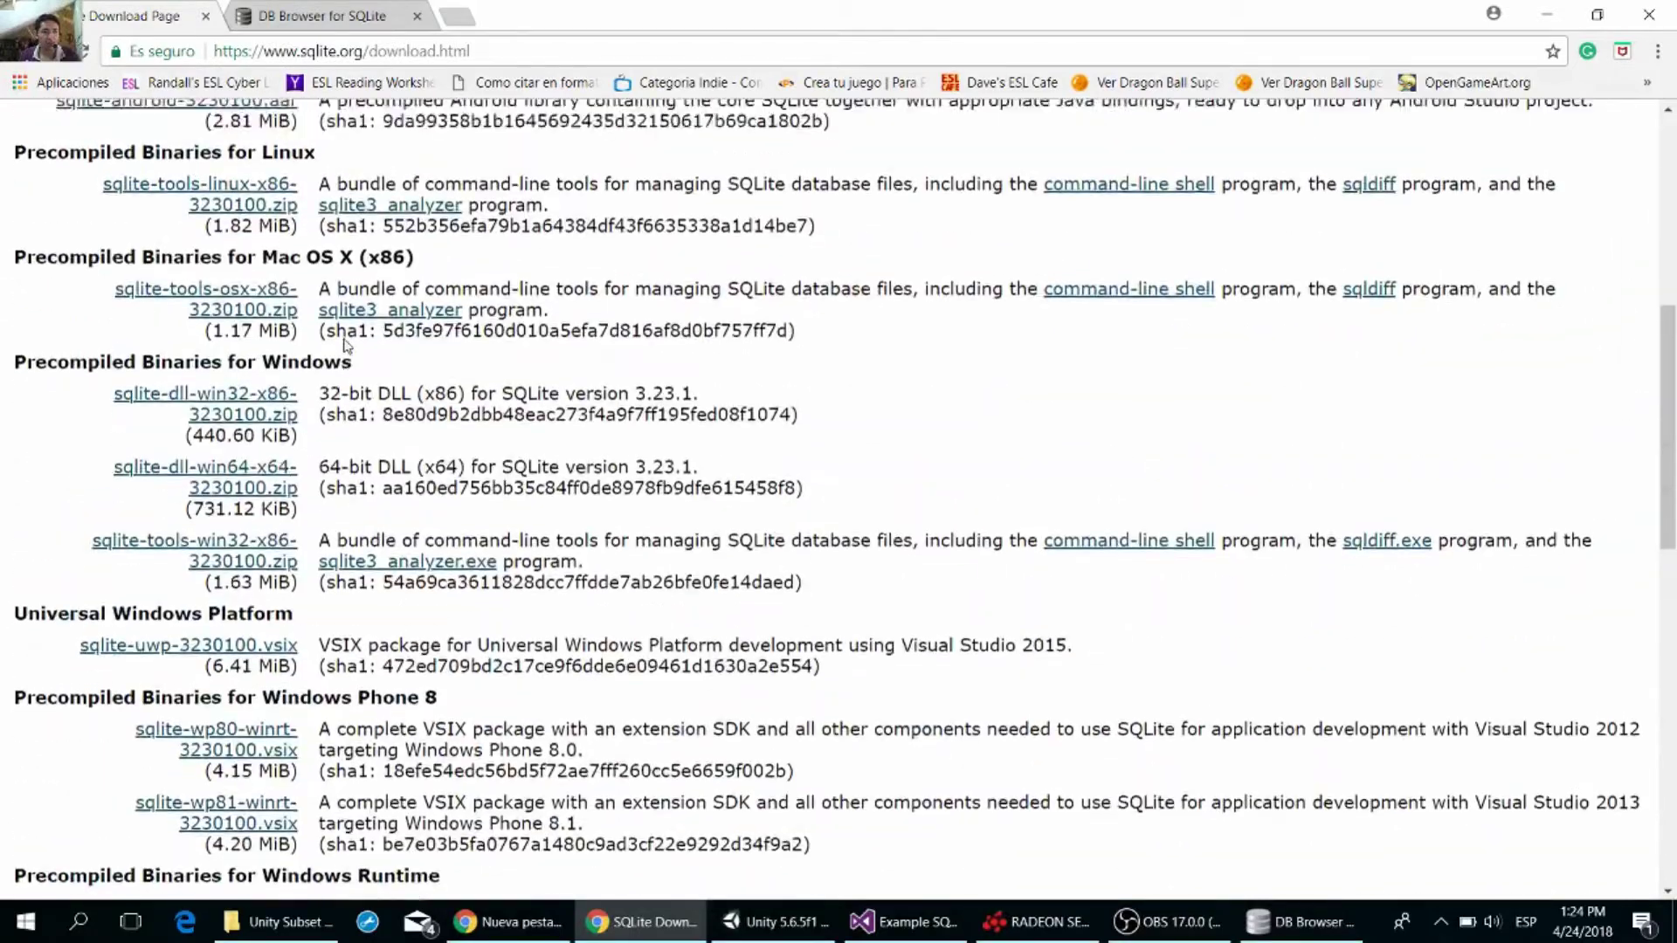
pyautogui.scroll(5, 346, 344)
pyautogui.scroll(1, 347, 344)
pyautogui.scroll(-1, 346, 346)
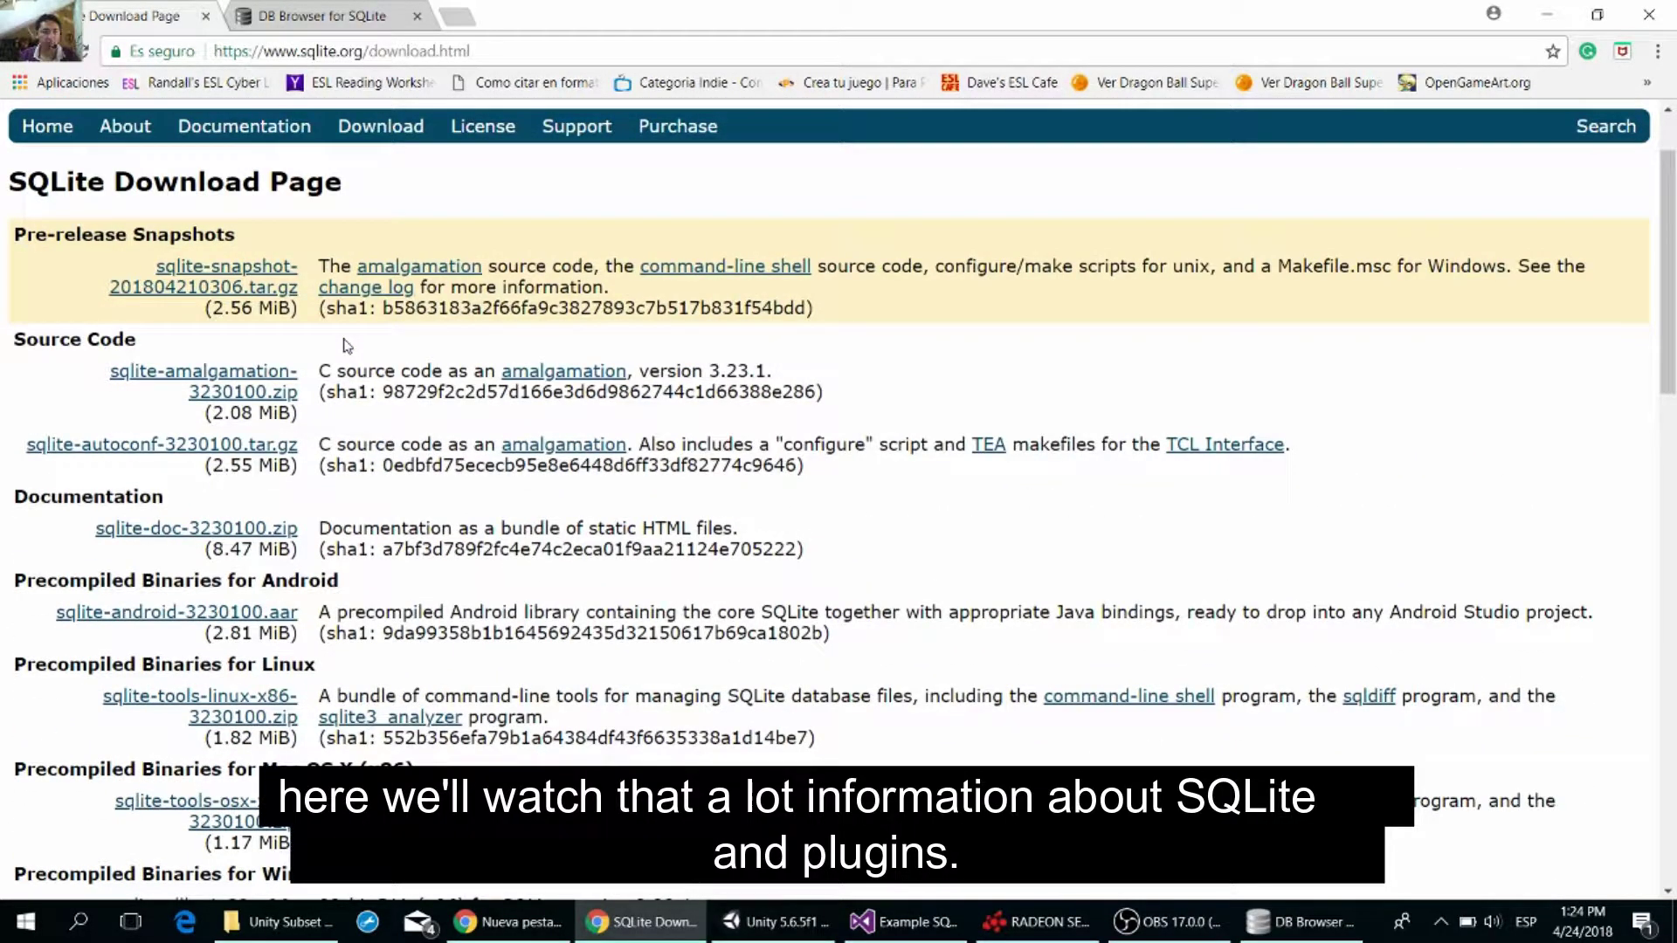
pyautogui.scroll(-2, 347, 346)
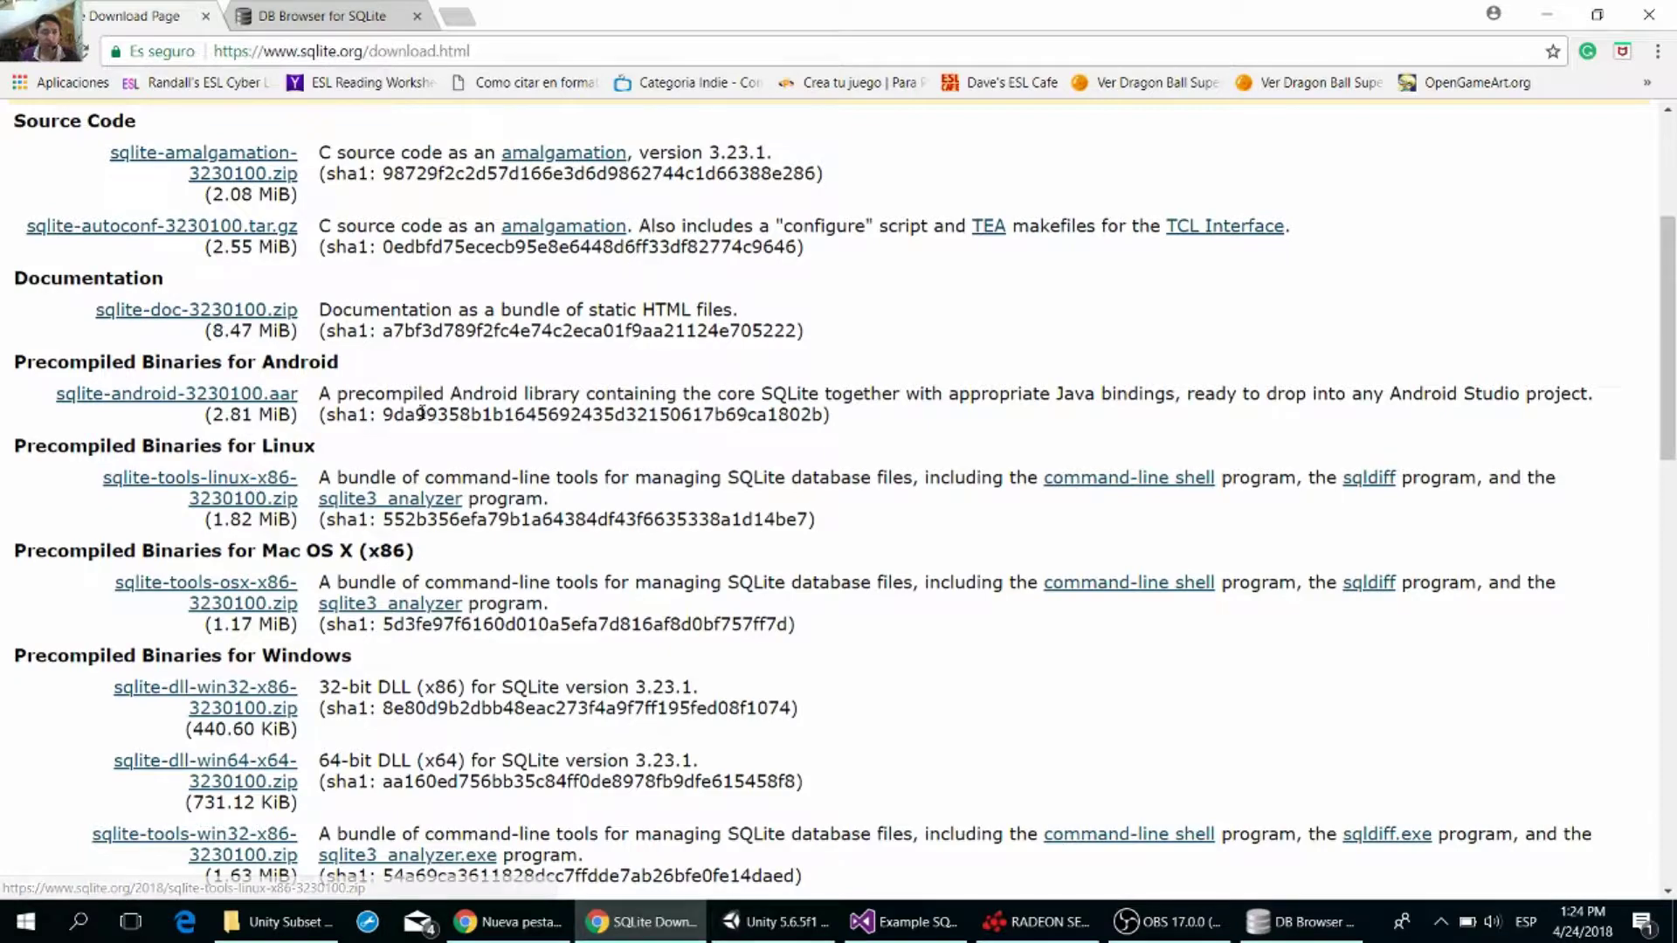
pyautogui.scroll(2, 422, 411)
pyautogui.scroll(1, 424, 419)
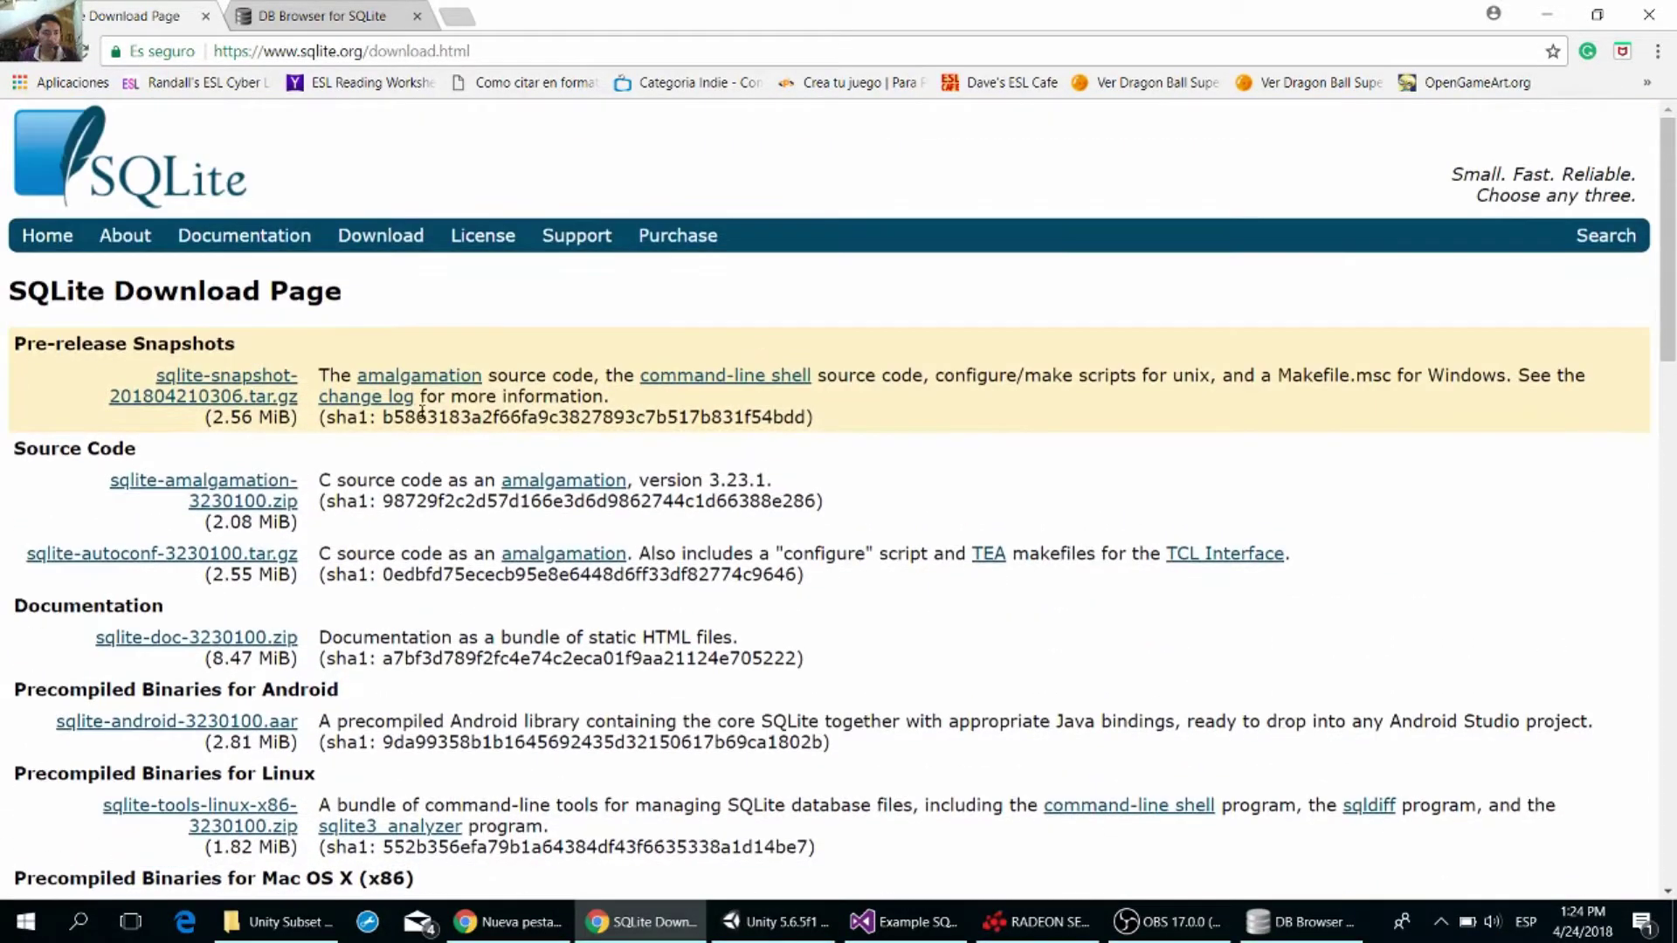
pyautogui.scroll(-3, 422, 412)
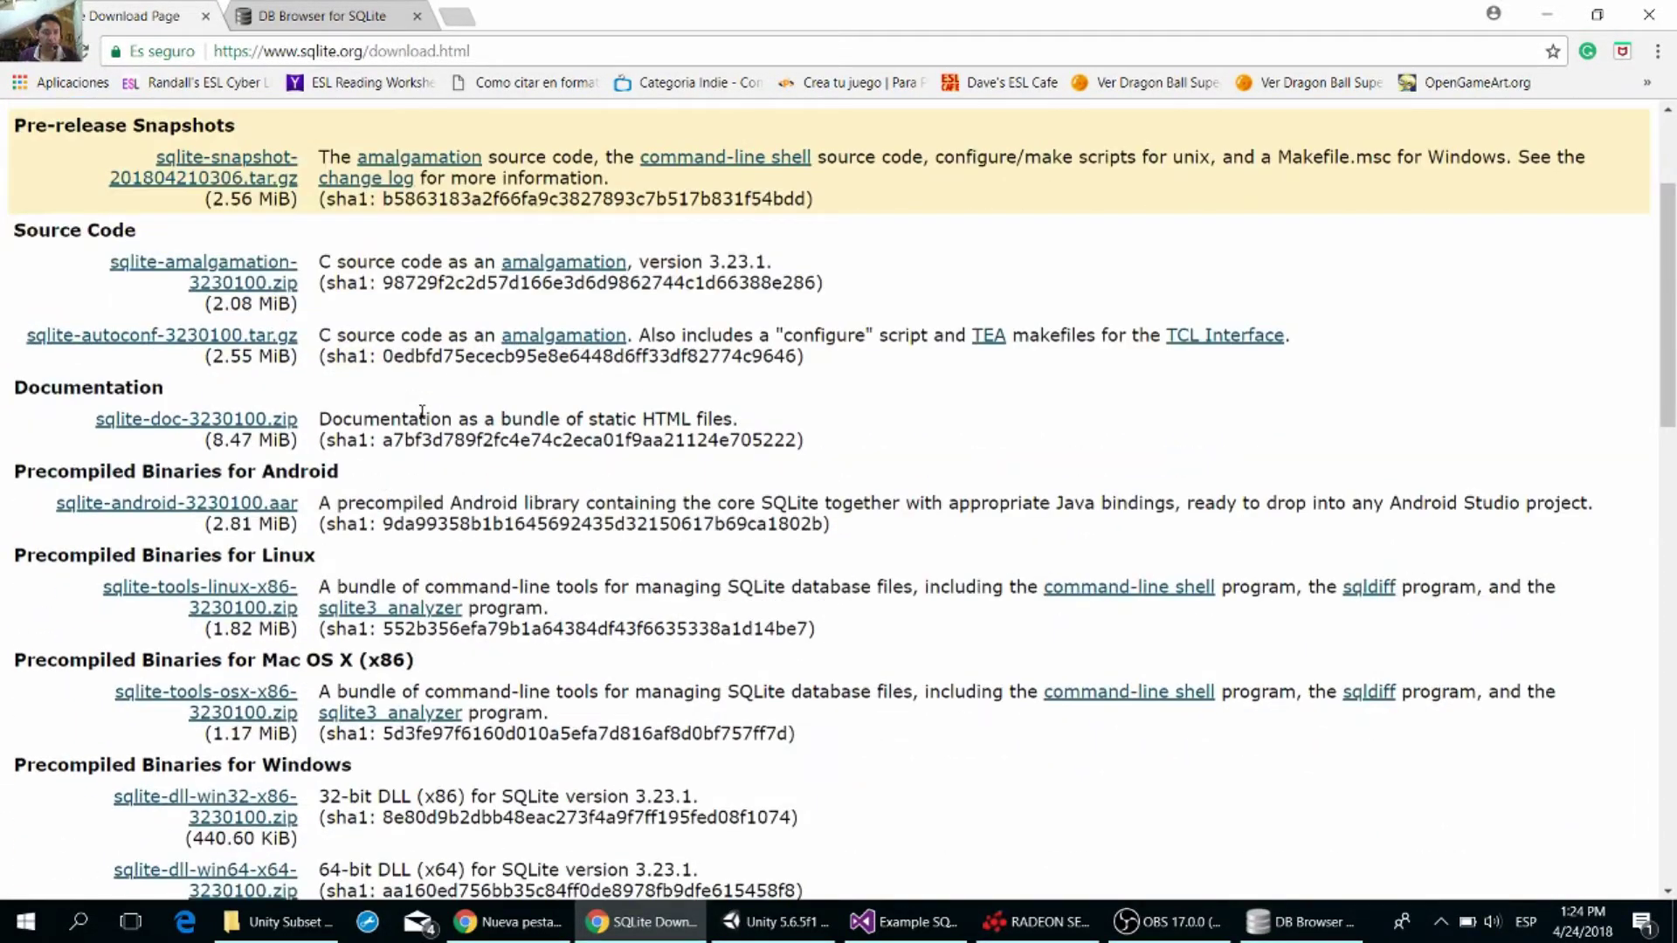
pyautogui.scroll(-2, 423, 415)
pyautogui.scroll(4, 423, 419)
pyautogui.scroll(-2, 424, 418)
pyautogui.scroll(3, 479, 406)
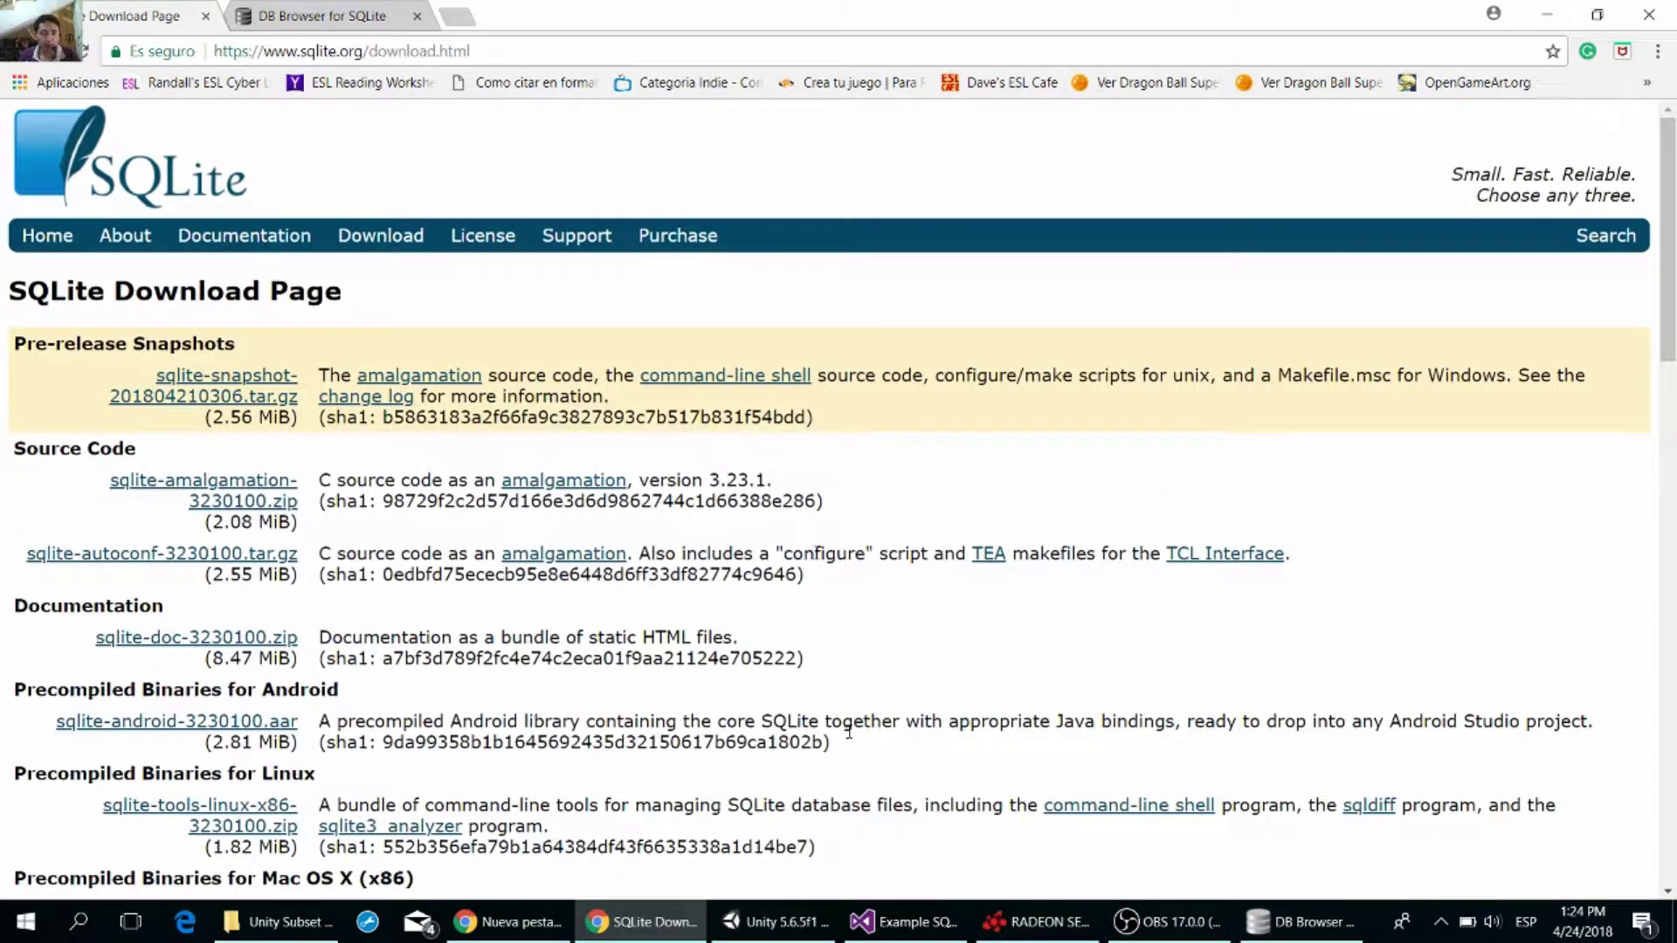
pyautogui.click(781, 922)
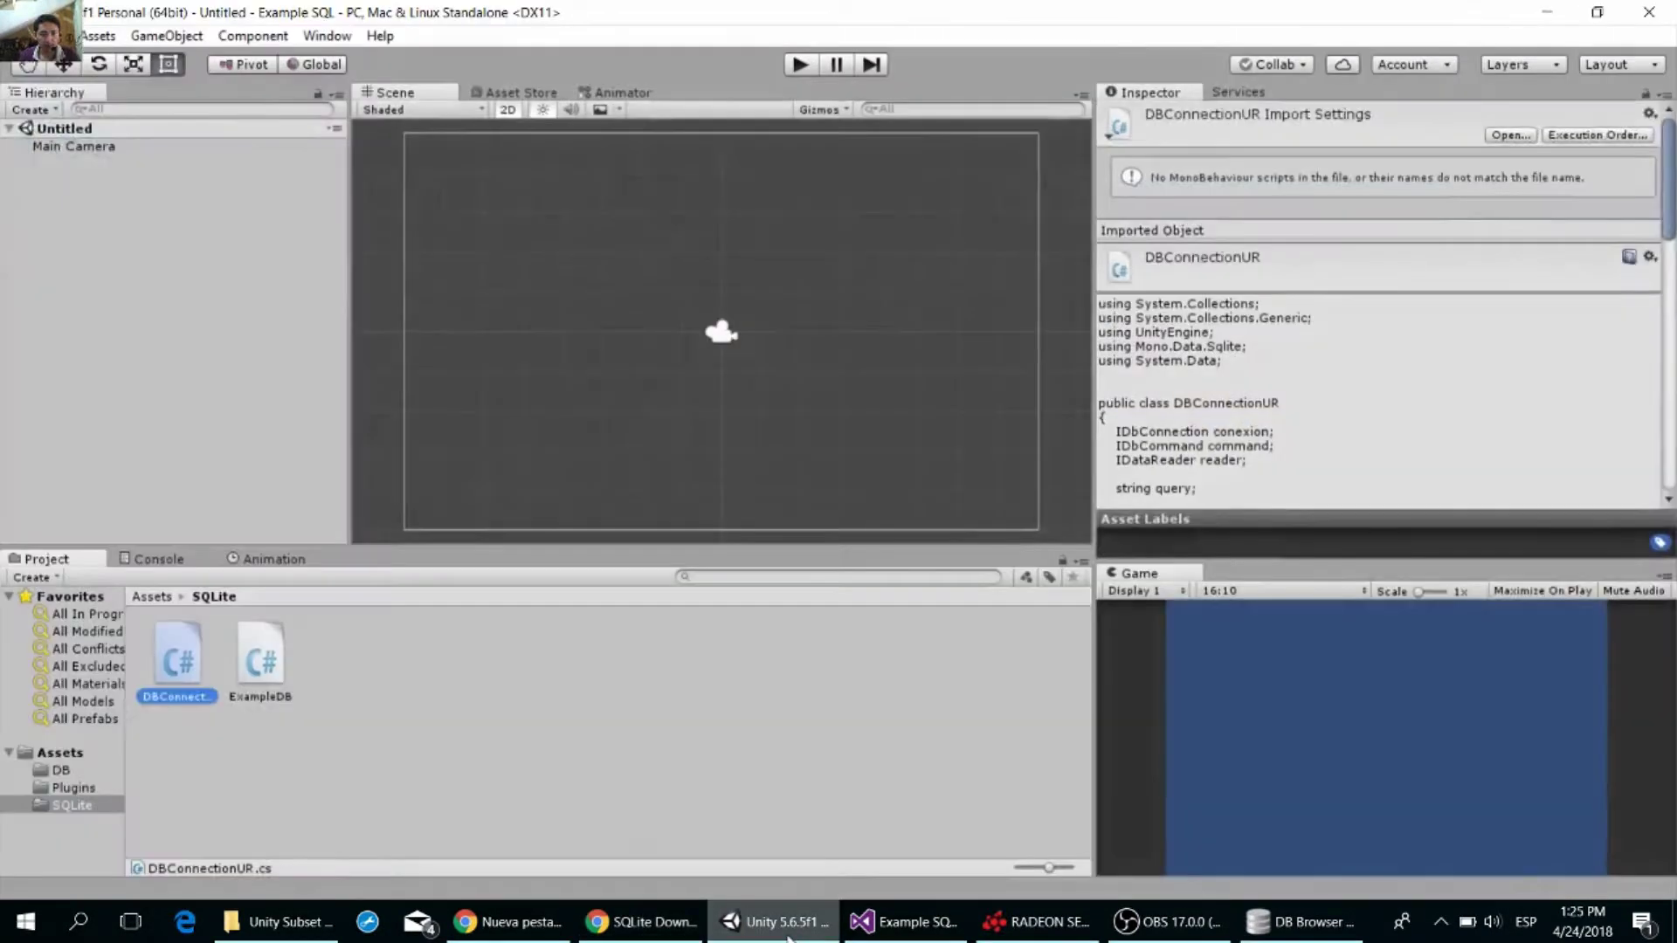
# - In Assets/Plugins, inspect the import settings of Mono.Data.Sqlite, sqlite3 and System.Data
pyautogui.click(60, 752)
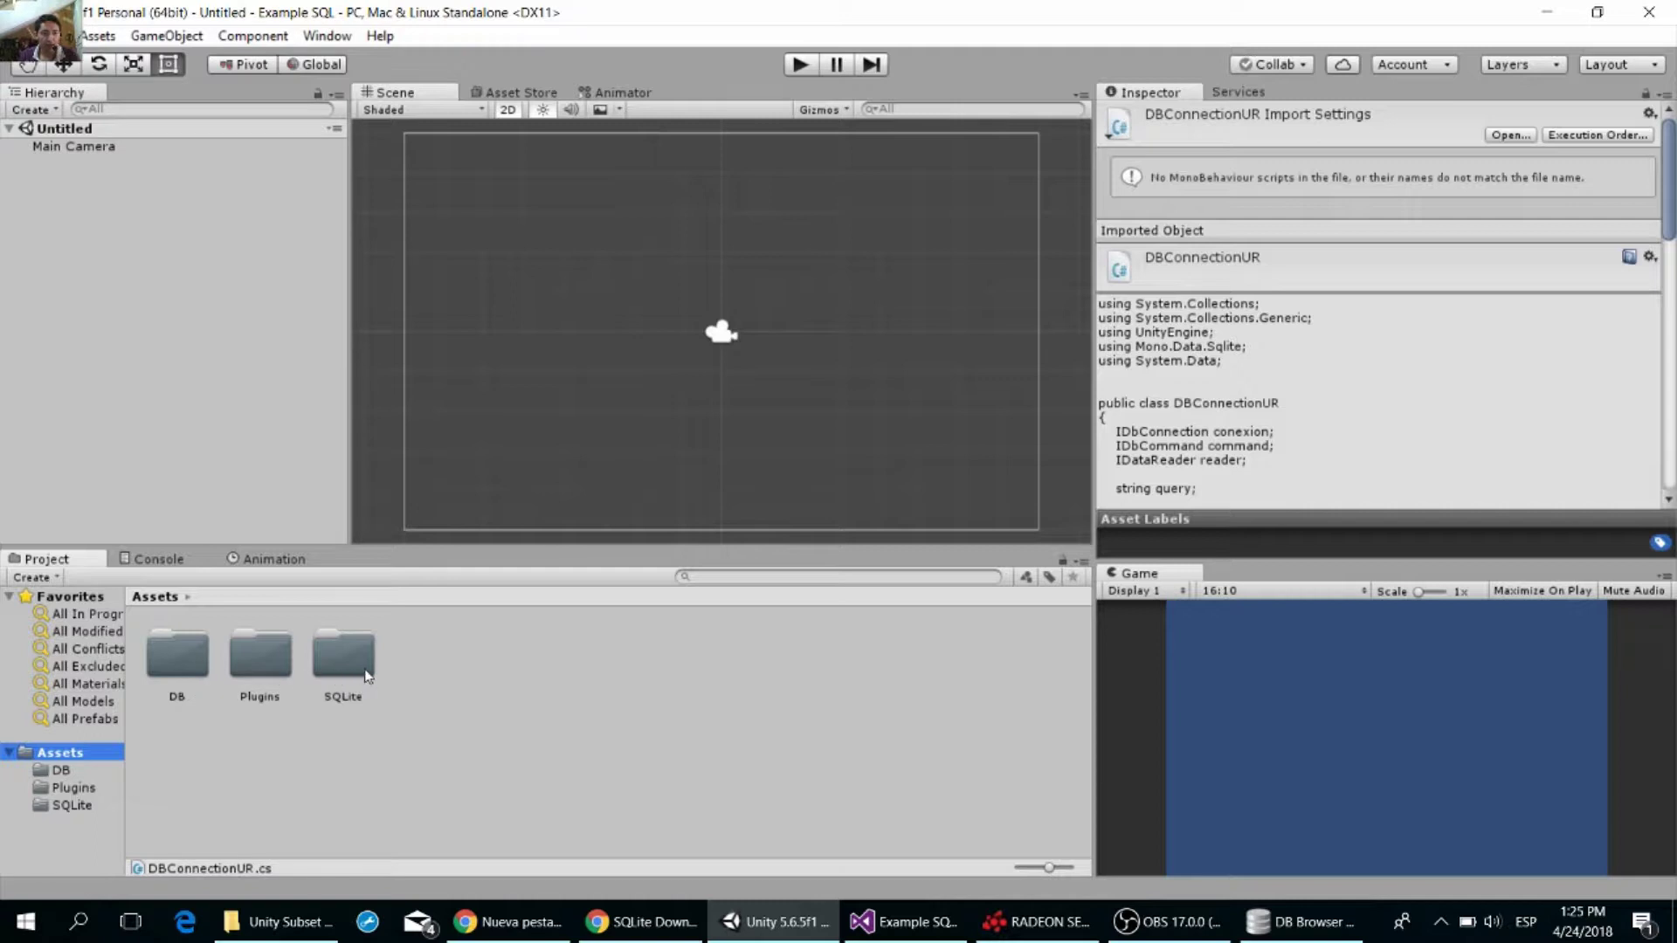
pyautogui.doubleClick(267, 657)
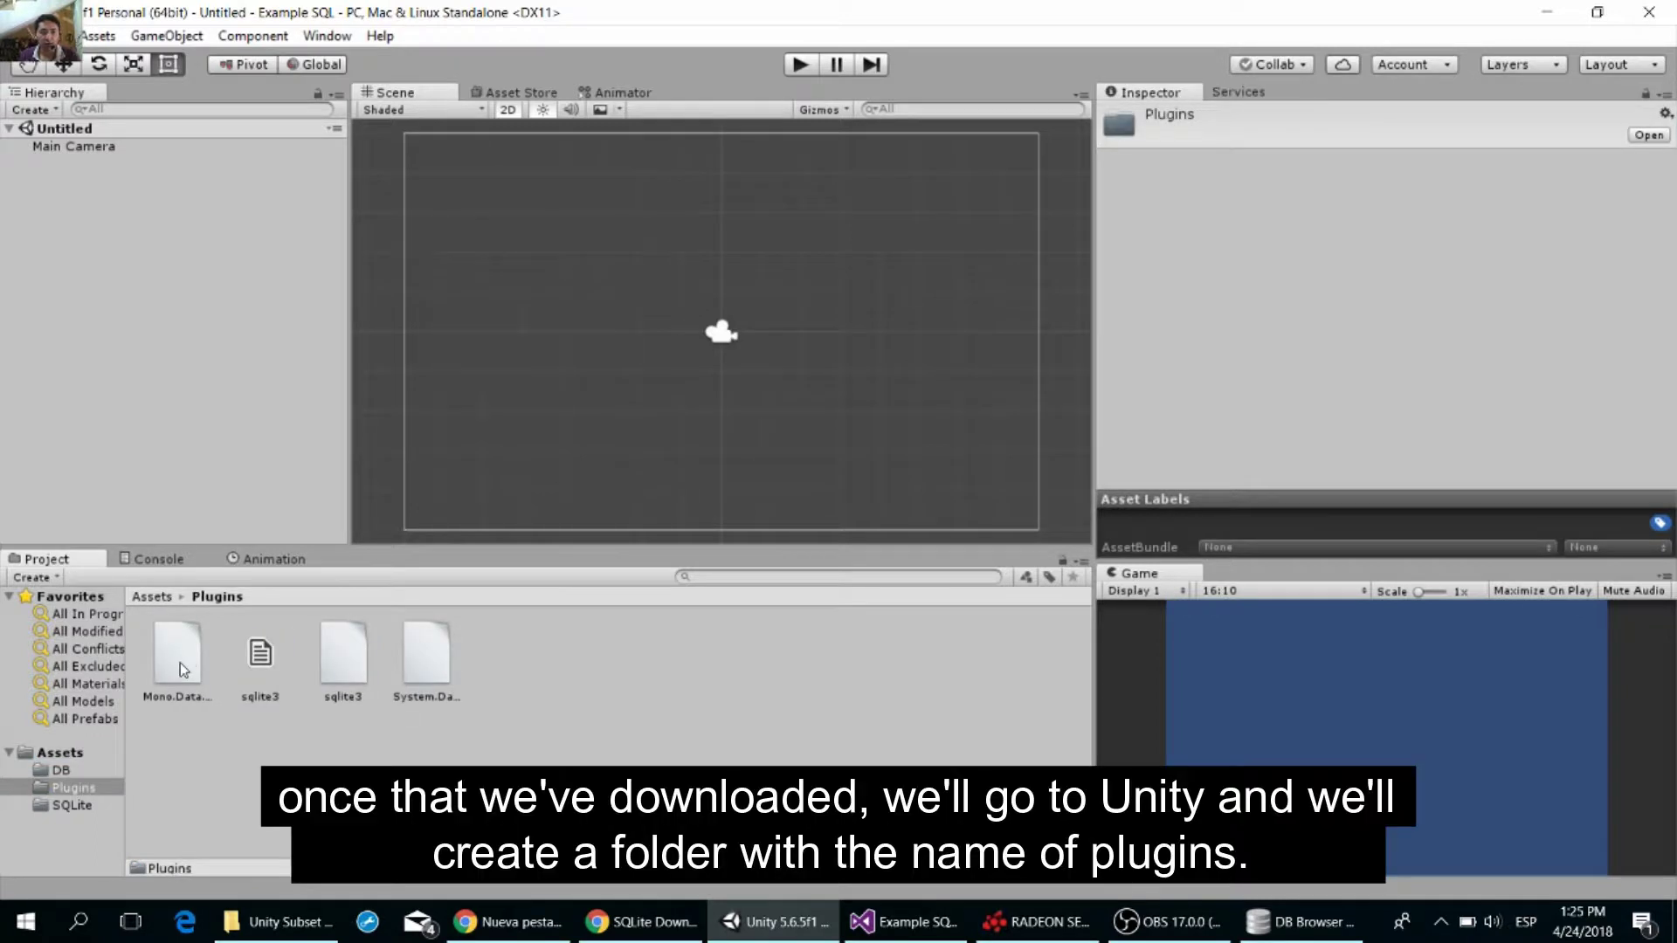
pyautogui.click(186, 670)
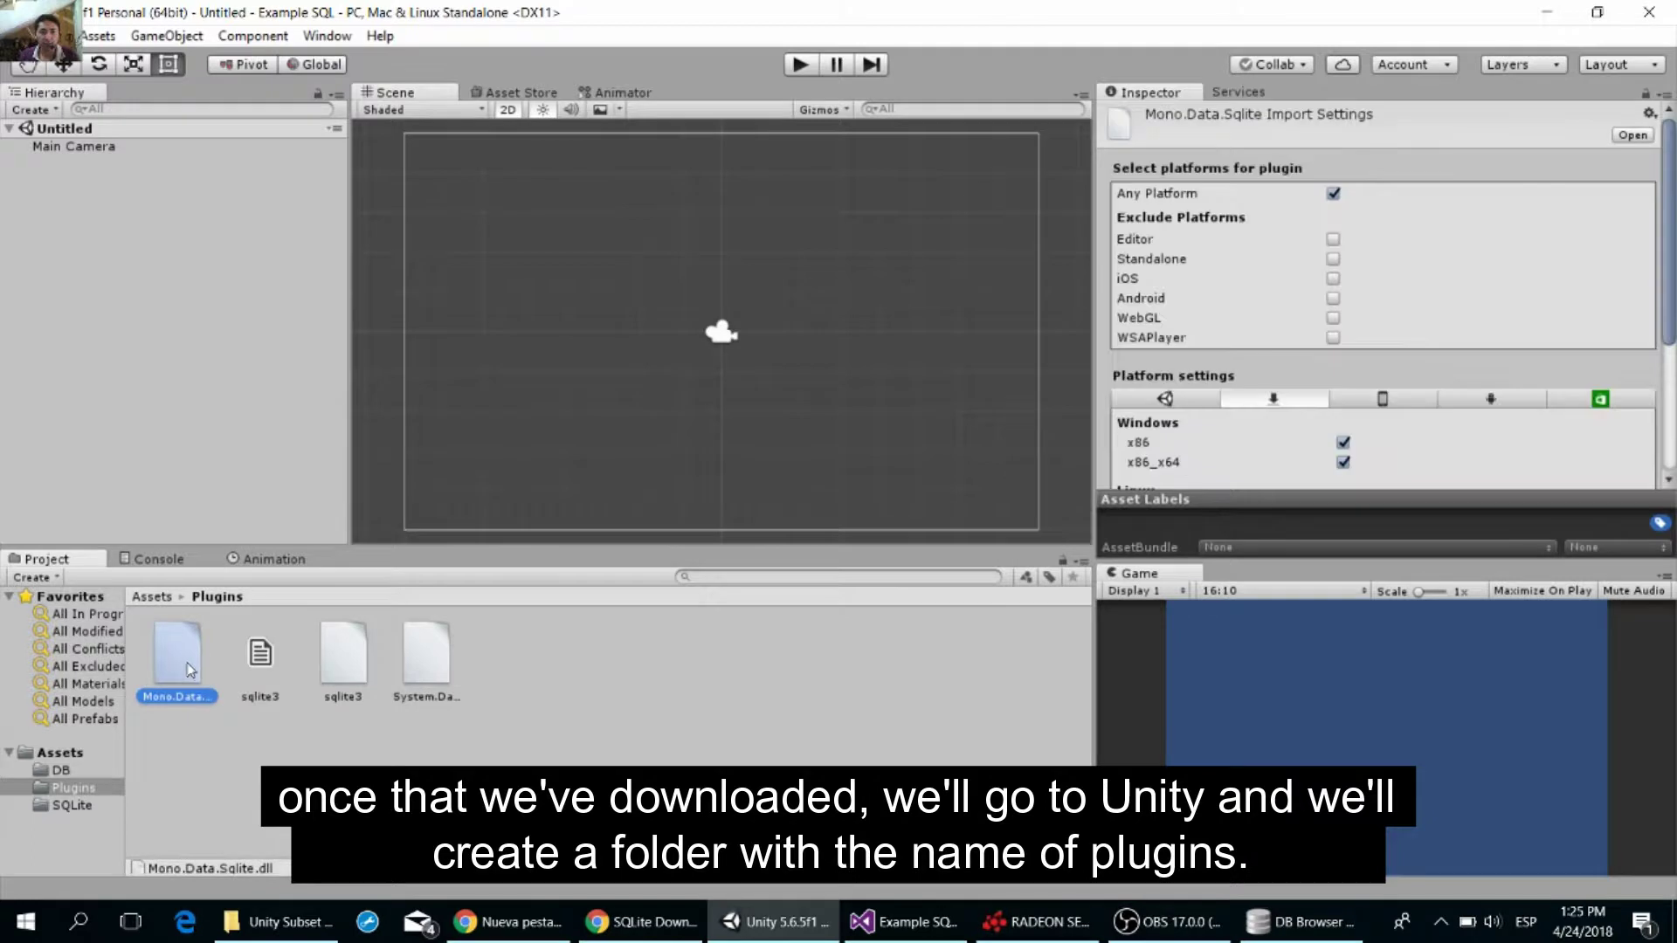
pyautogui.click(341, 673)
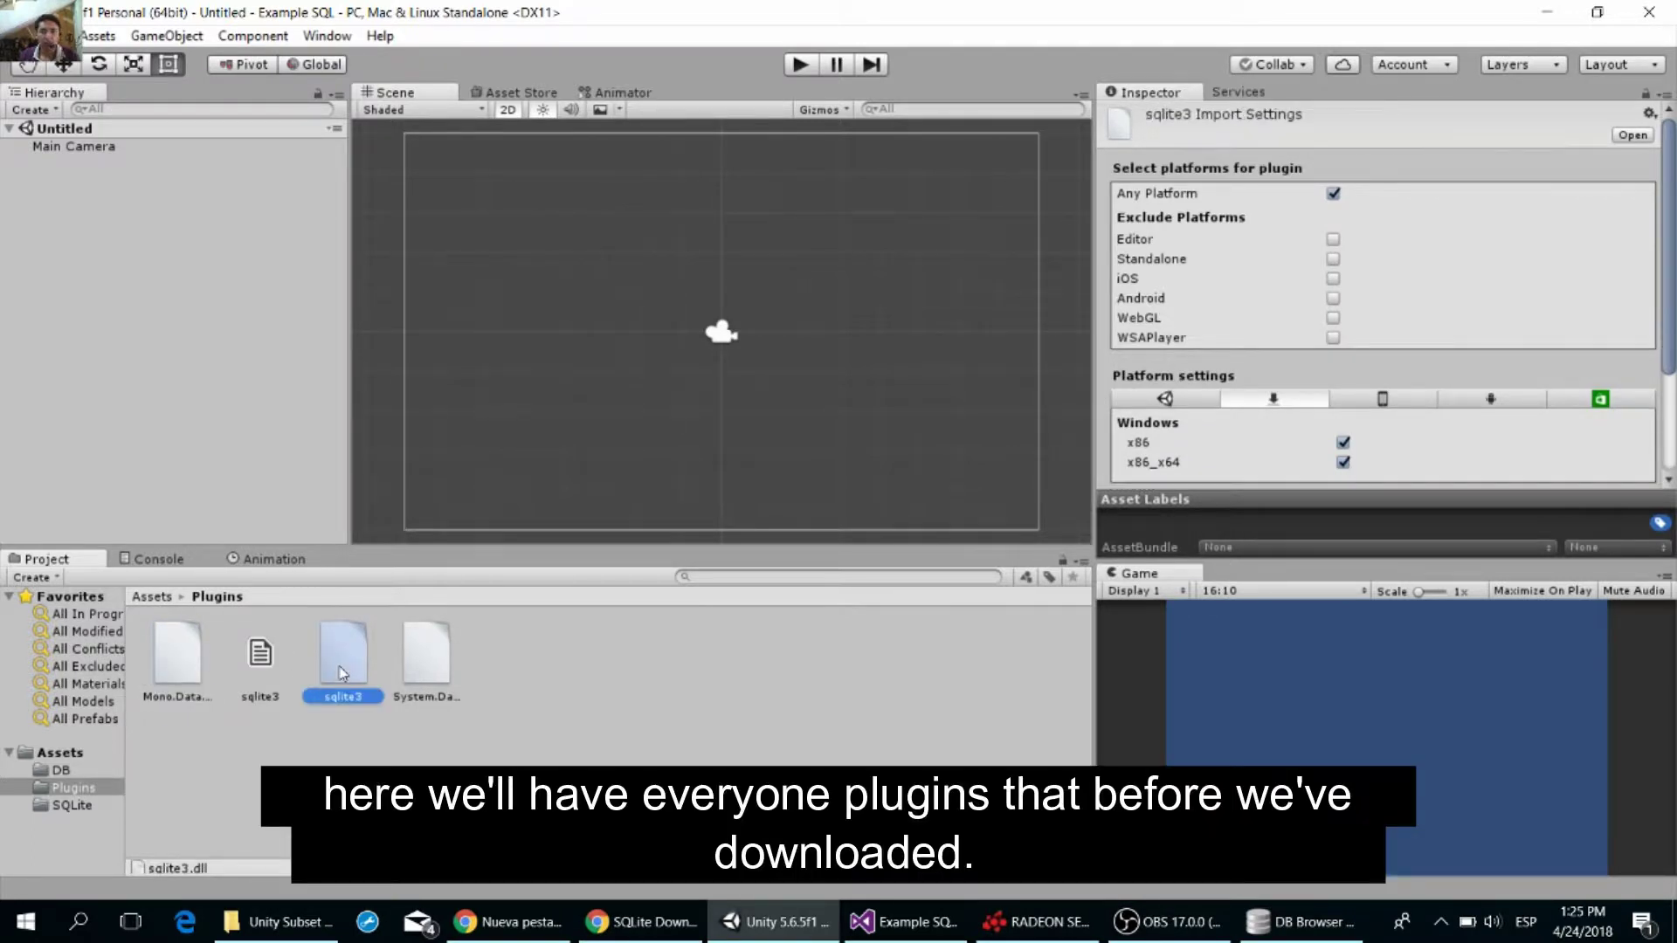
pyautogui.click(418, 672)
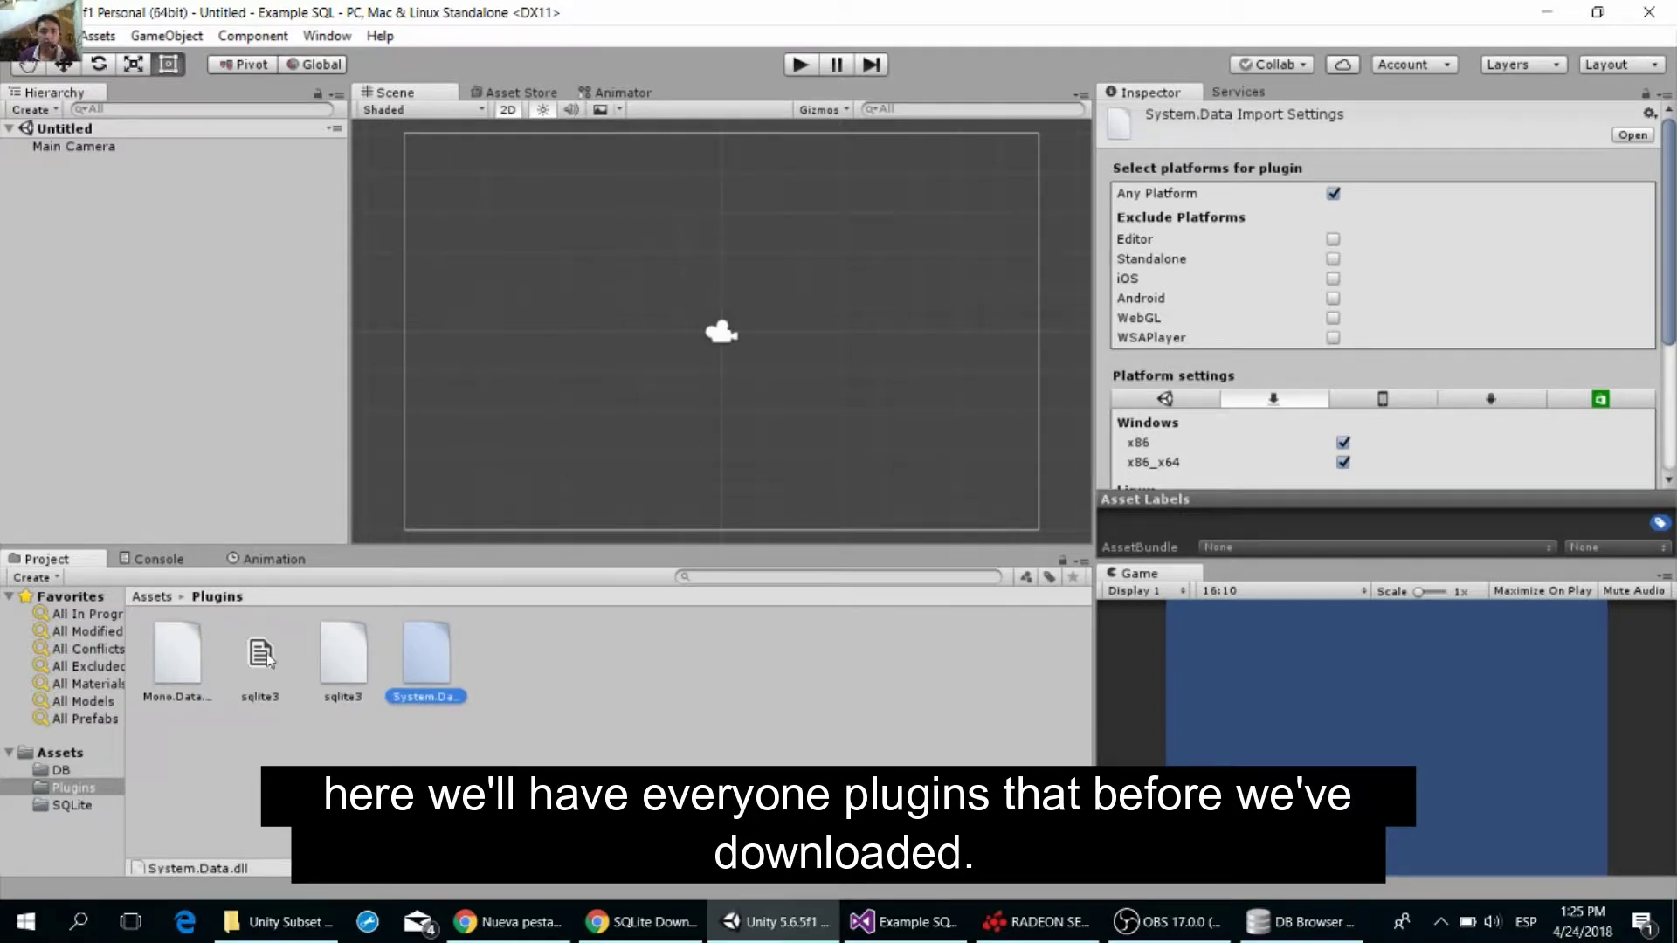
pyautogui.click(265, 657)
pyautogui.click(416, 678)
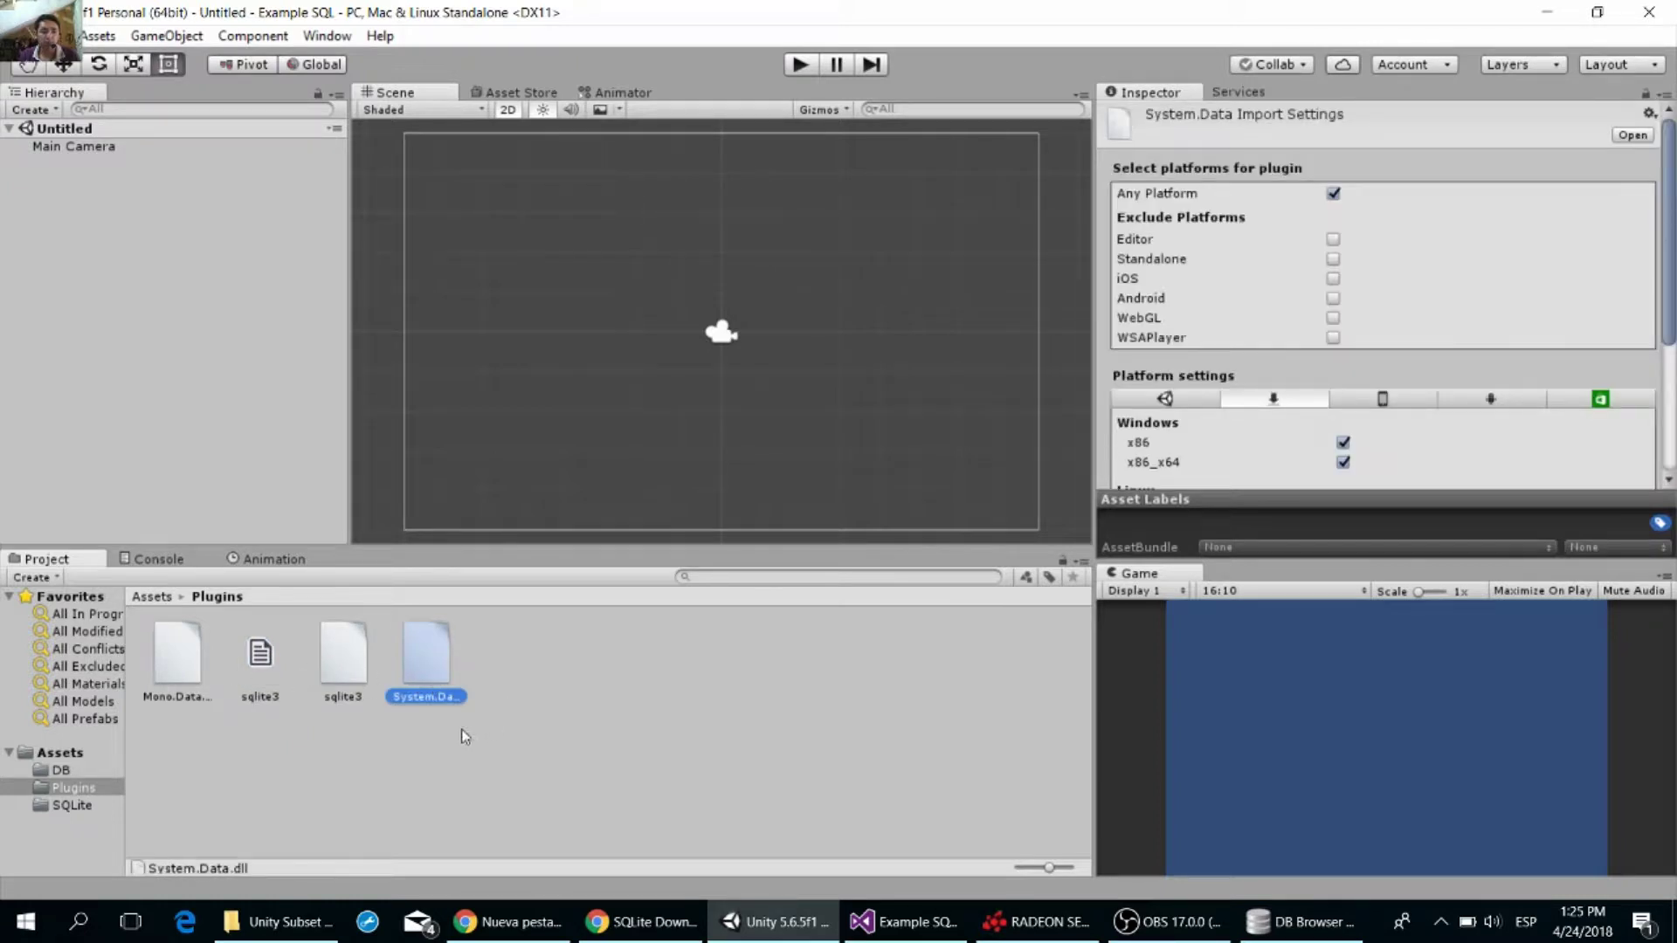
pyautogui.click(933, 920)
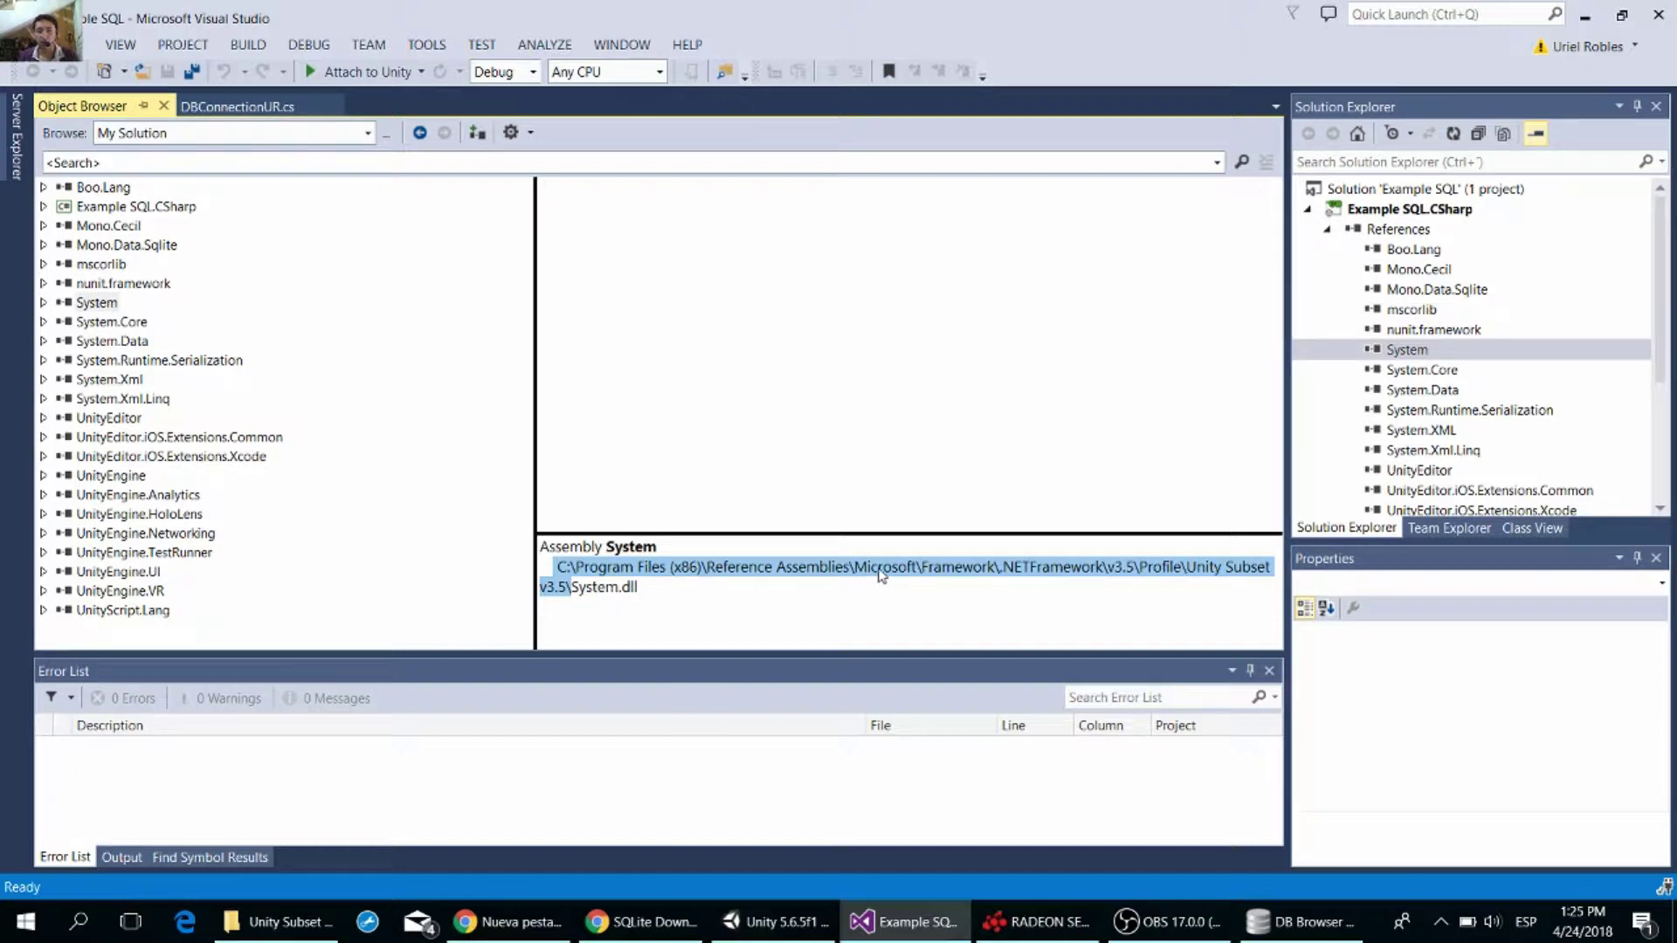
# - Find System.Data.dll in the Unity Subset v3.5 folder, then minimize that Explorer window
pyautogui.click(304, 913)
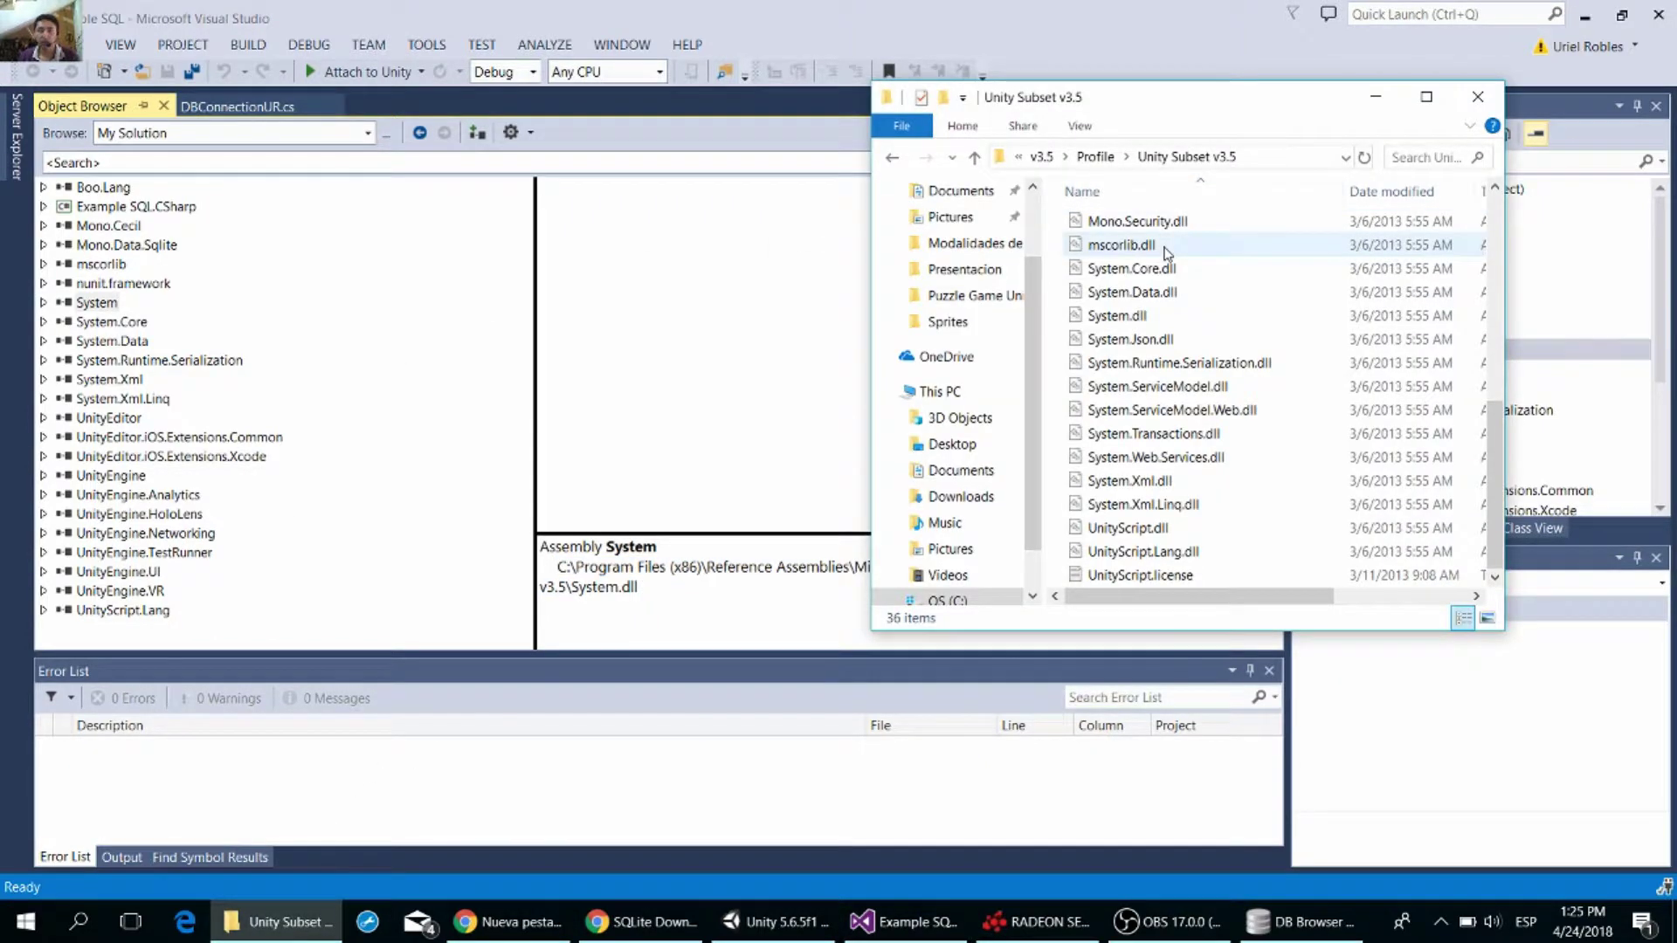
pyautogui.scroll(4, 1164, 252)
pyautogui.scroll(-3, 1164, 253)
pyautogui.scroll(5, 1164, 252)
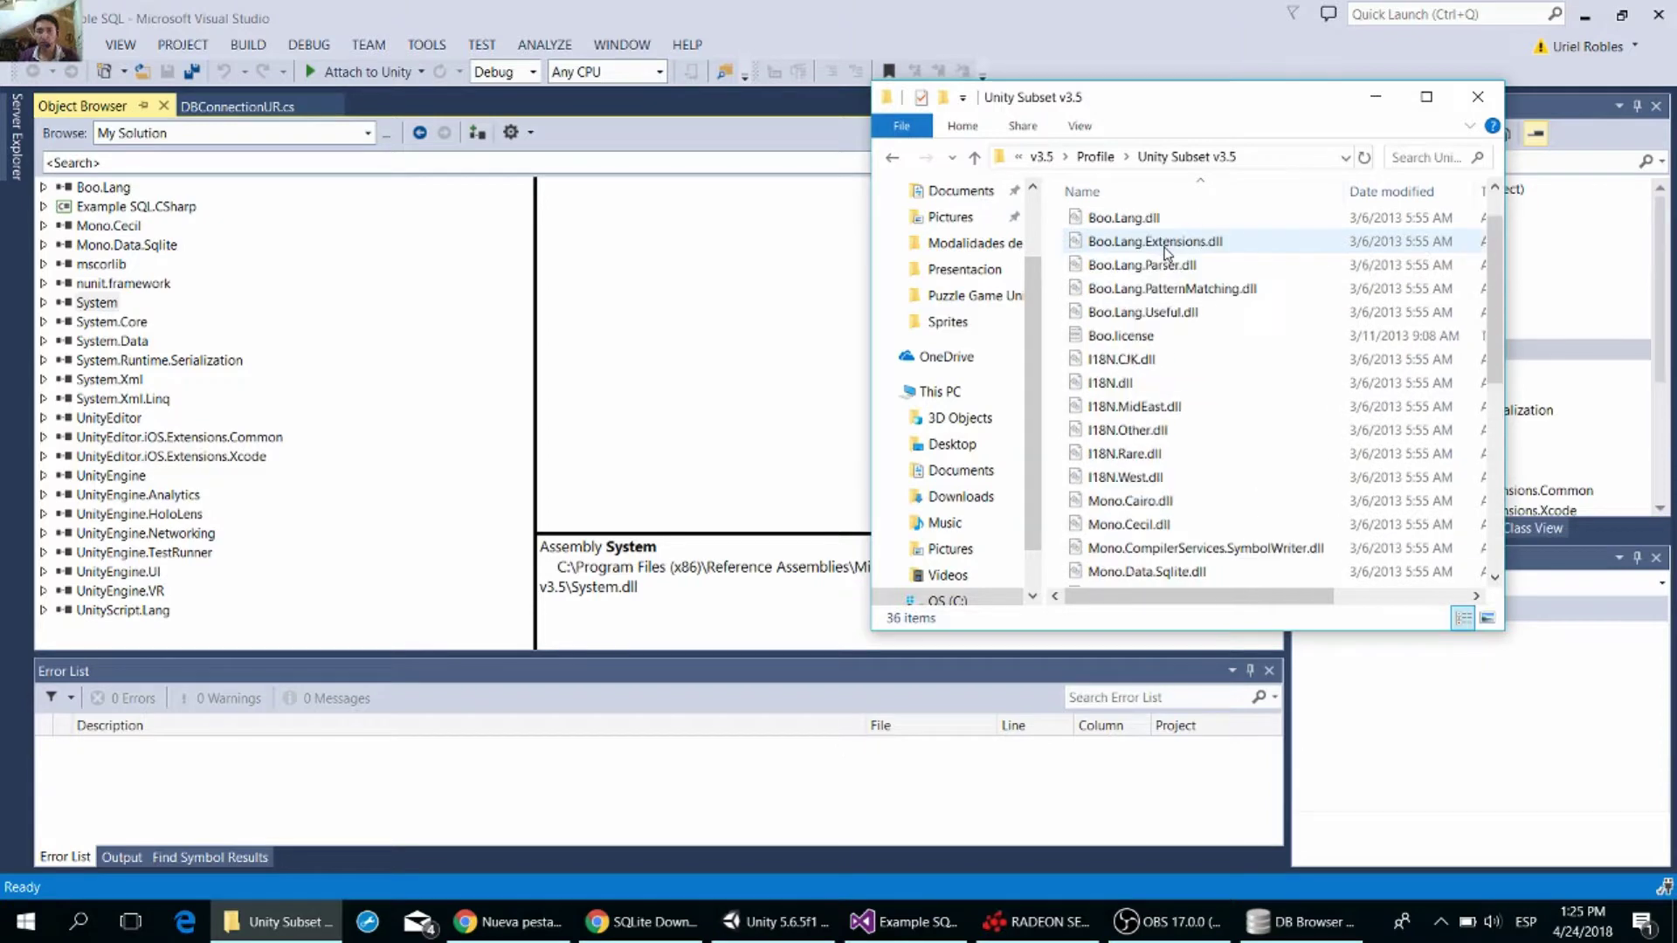
pyautogui.scroll(1, 1166, 253)
pyautogui.scroll(-3, 1168, 253)
pyautogui.scroll(-4, 1167, 253)
pyautogui.scroll(1, 1168, 253)
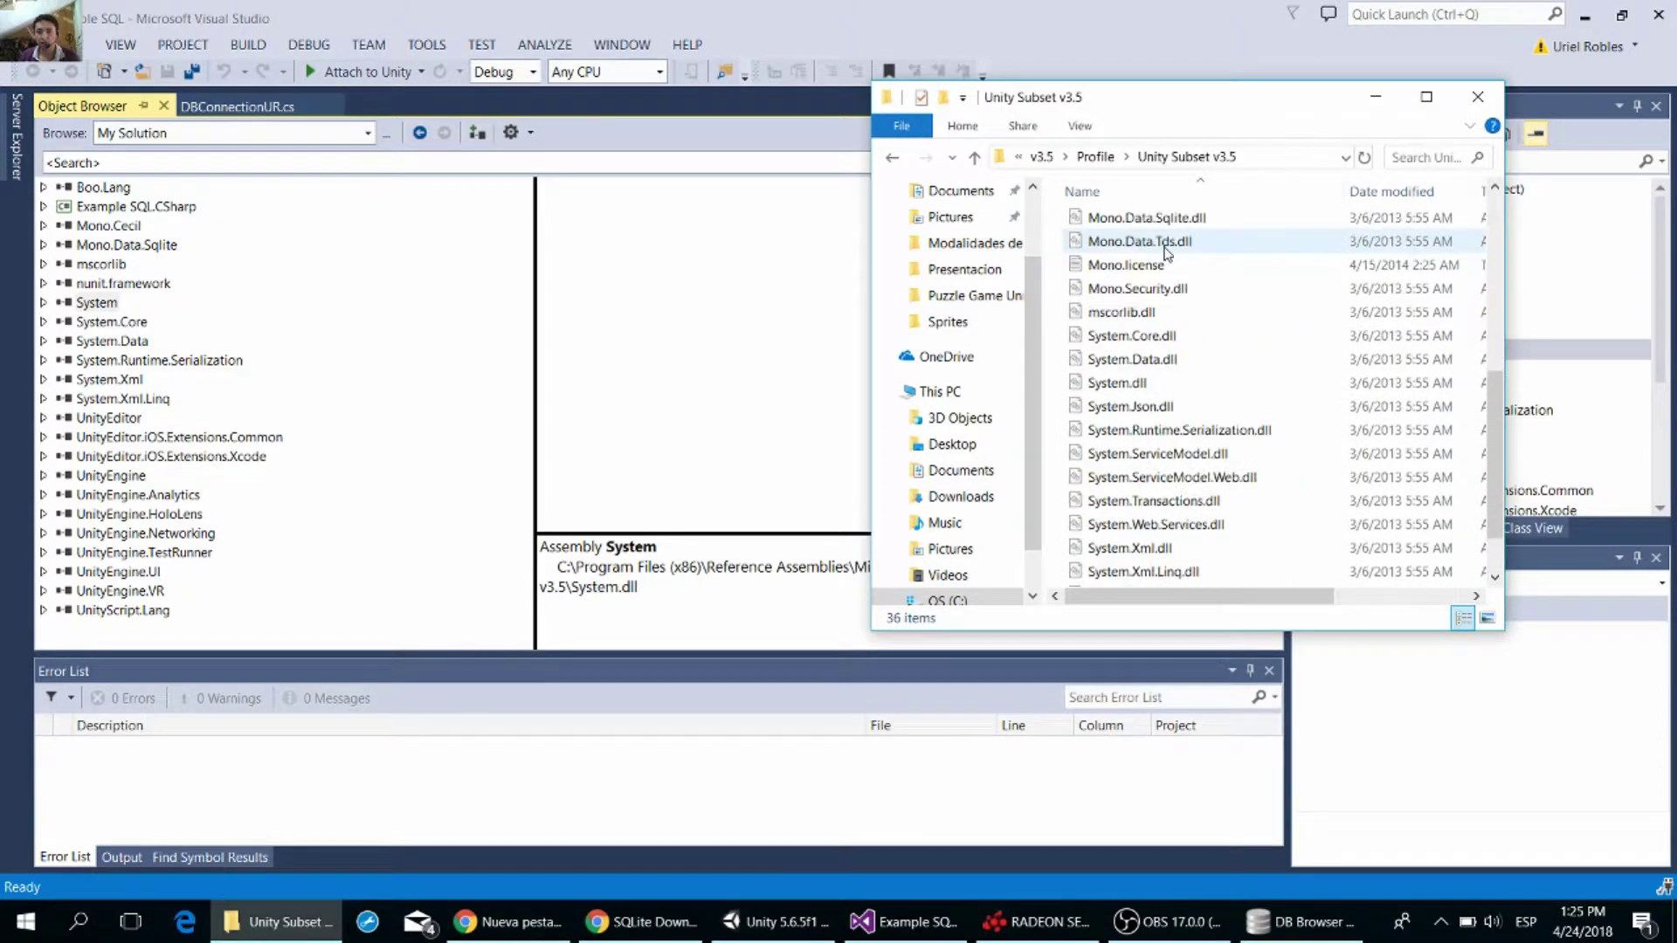
pyautogui.scroll(-1, 1168, 253)
pyautogui.scroll(2, 1168, 251)
pyautogui.scroll(-1, 1166, 252)
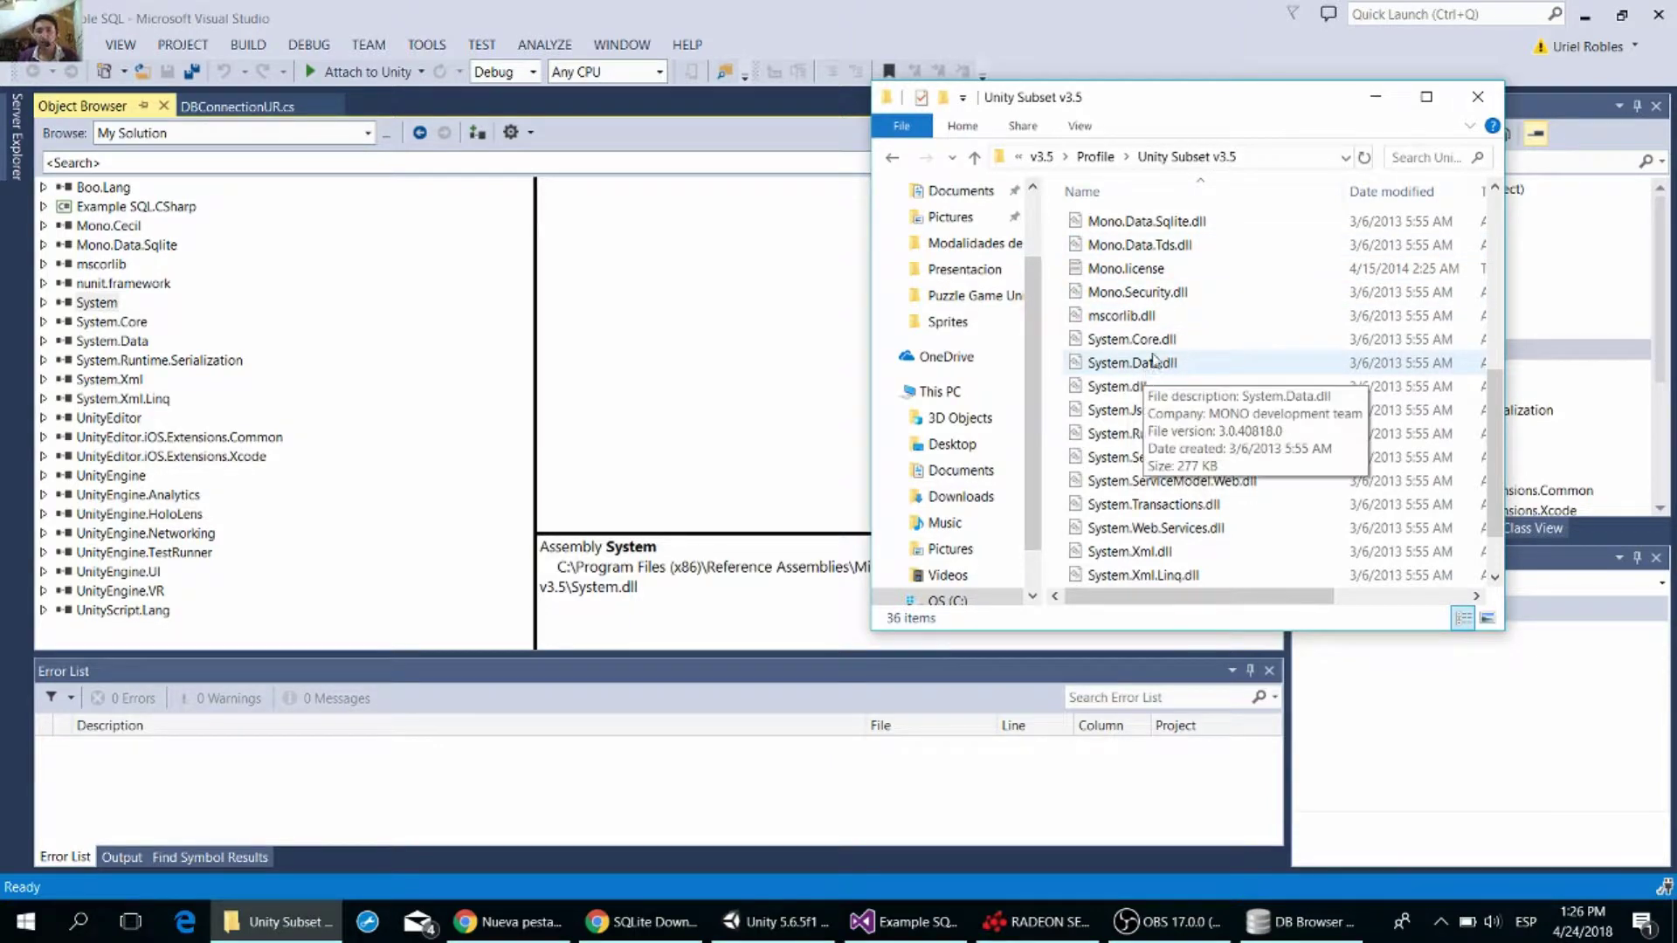
pyautogui.click(1376, 97)
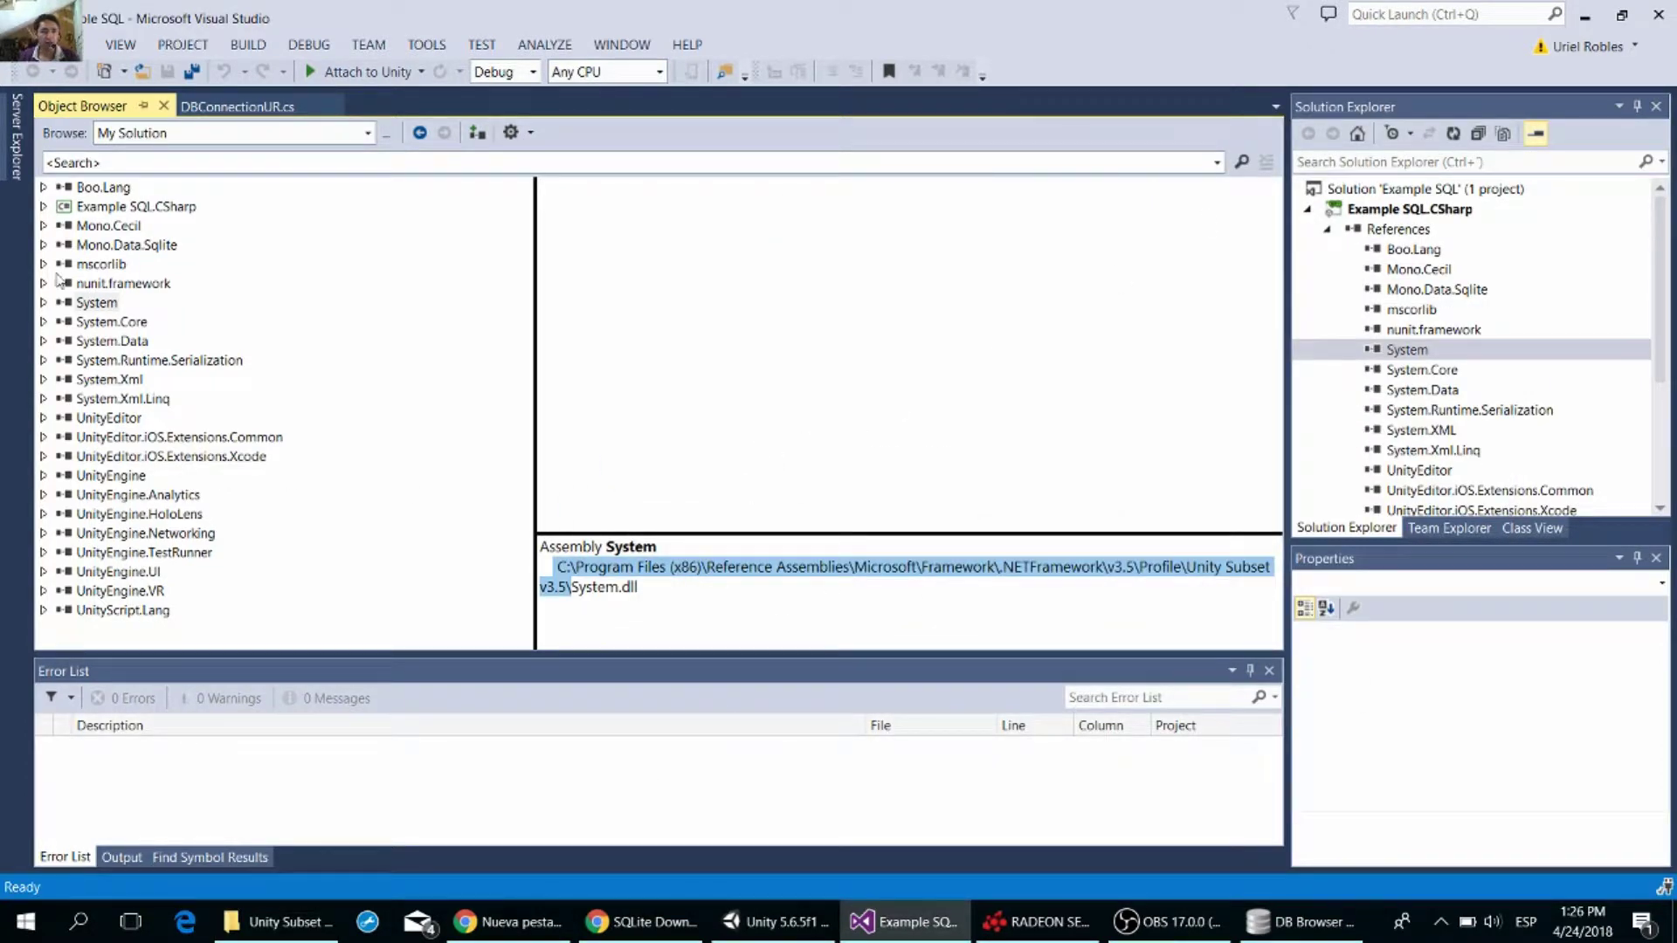
# - Inspect the DBExample and MyDataBase files in DB, then open DBConnectionUR.cs from the SQLite folder
pyautogui.click(777, 928)
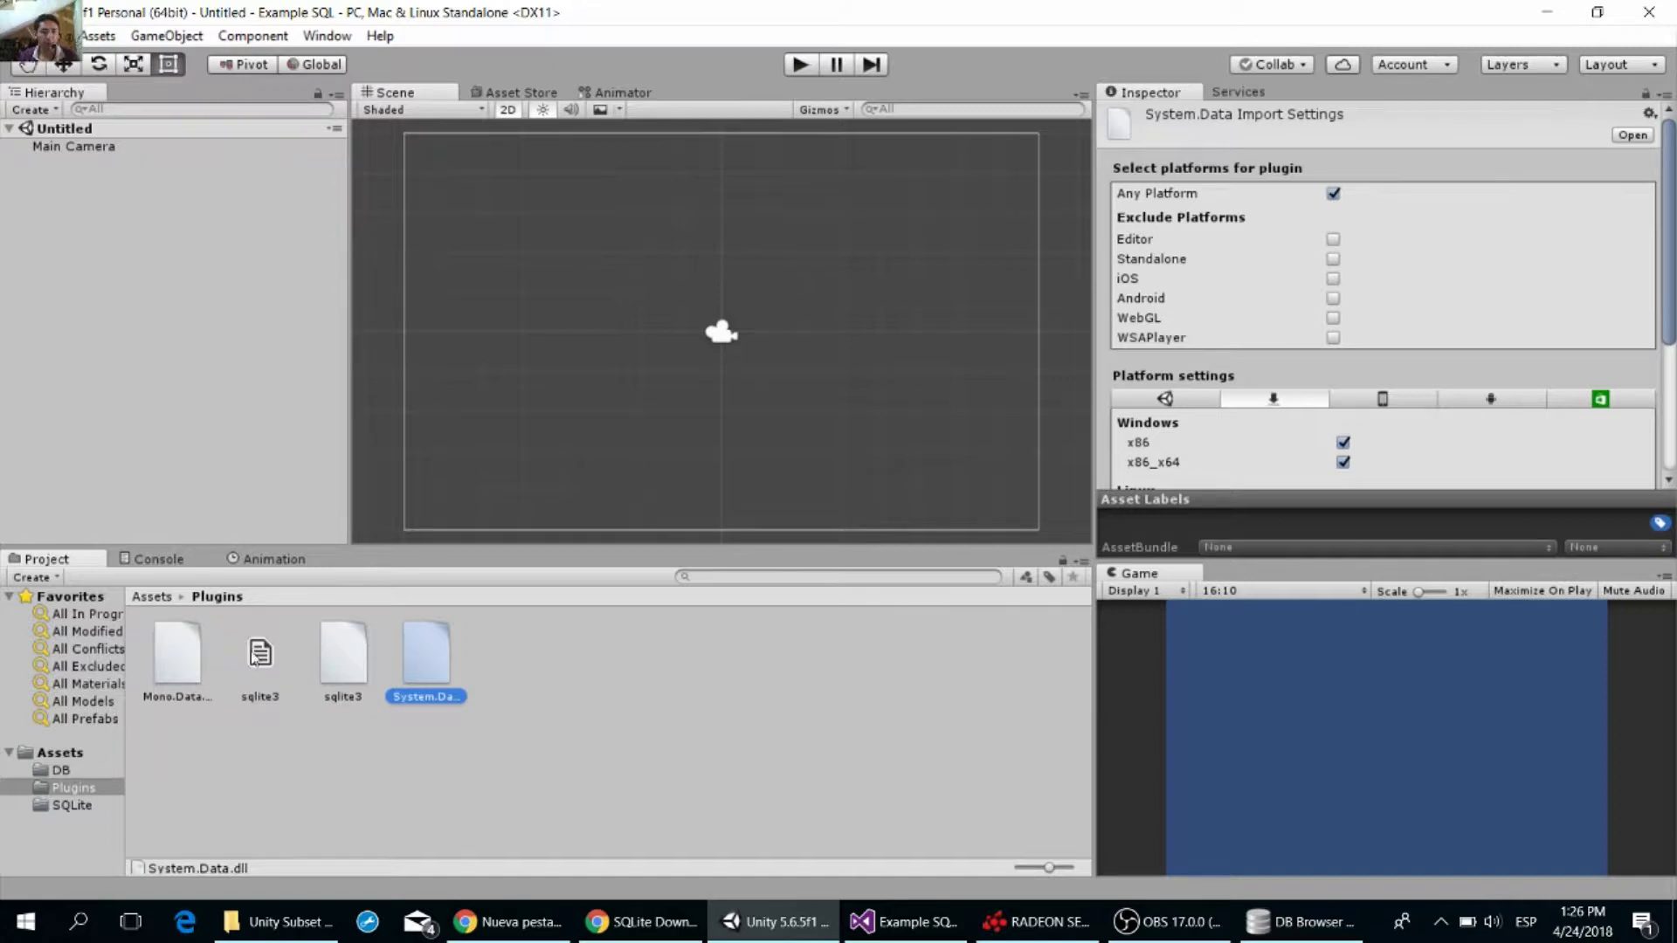
pyautogui.click(83, 769)
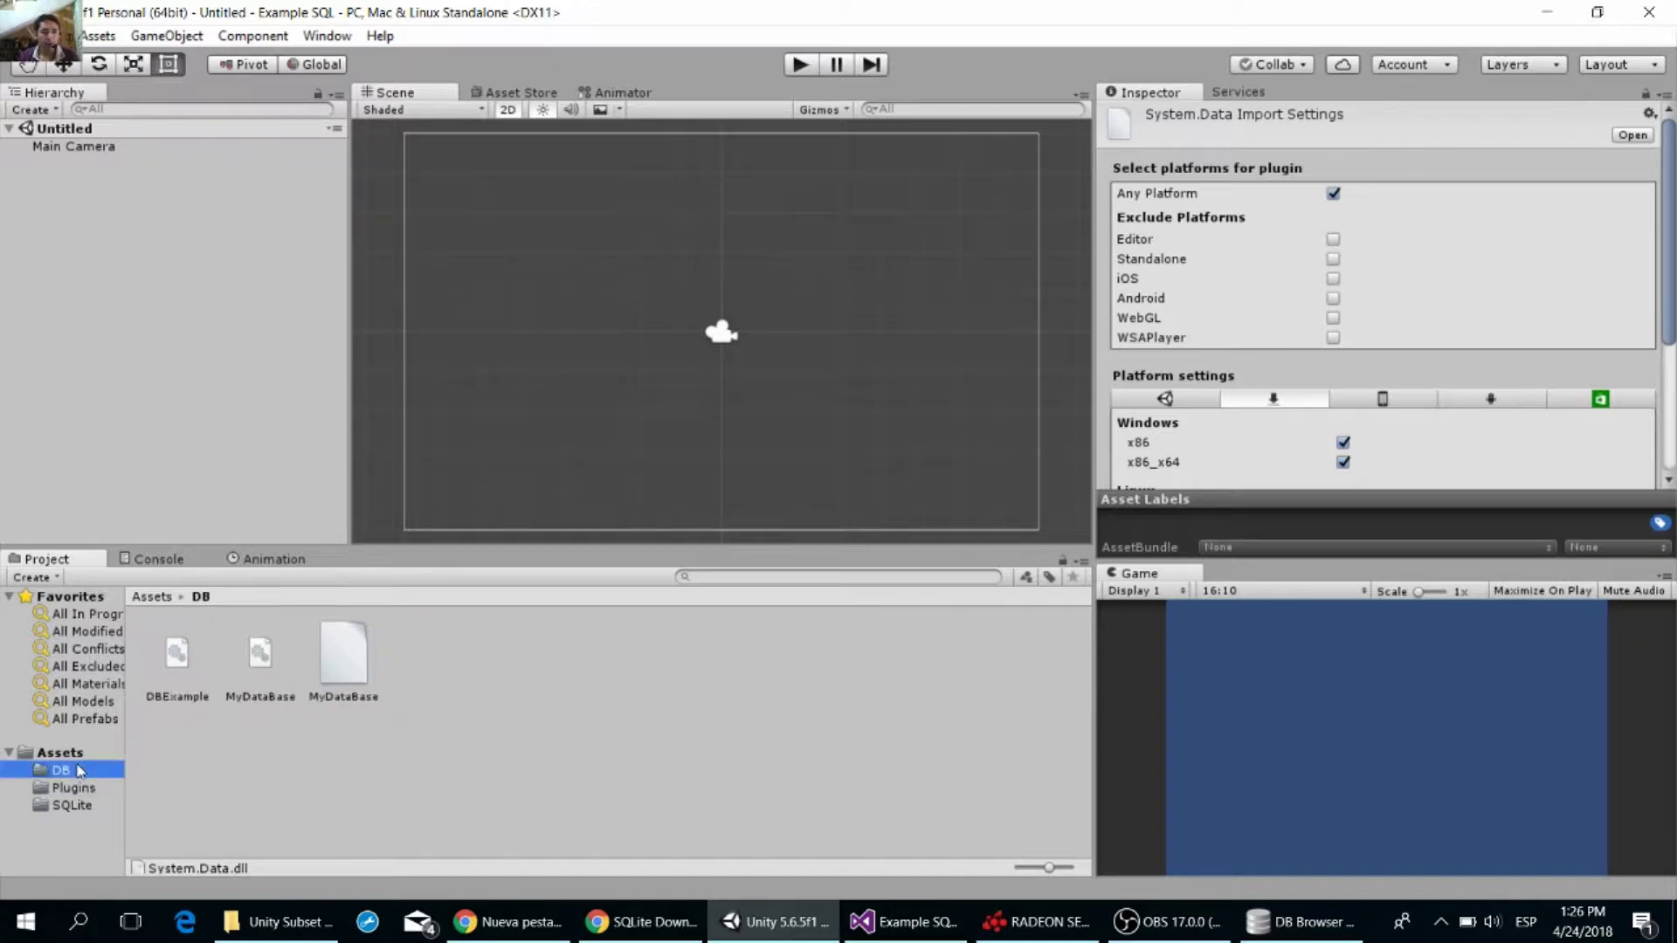
pyautogui.click(179, 655)
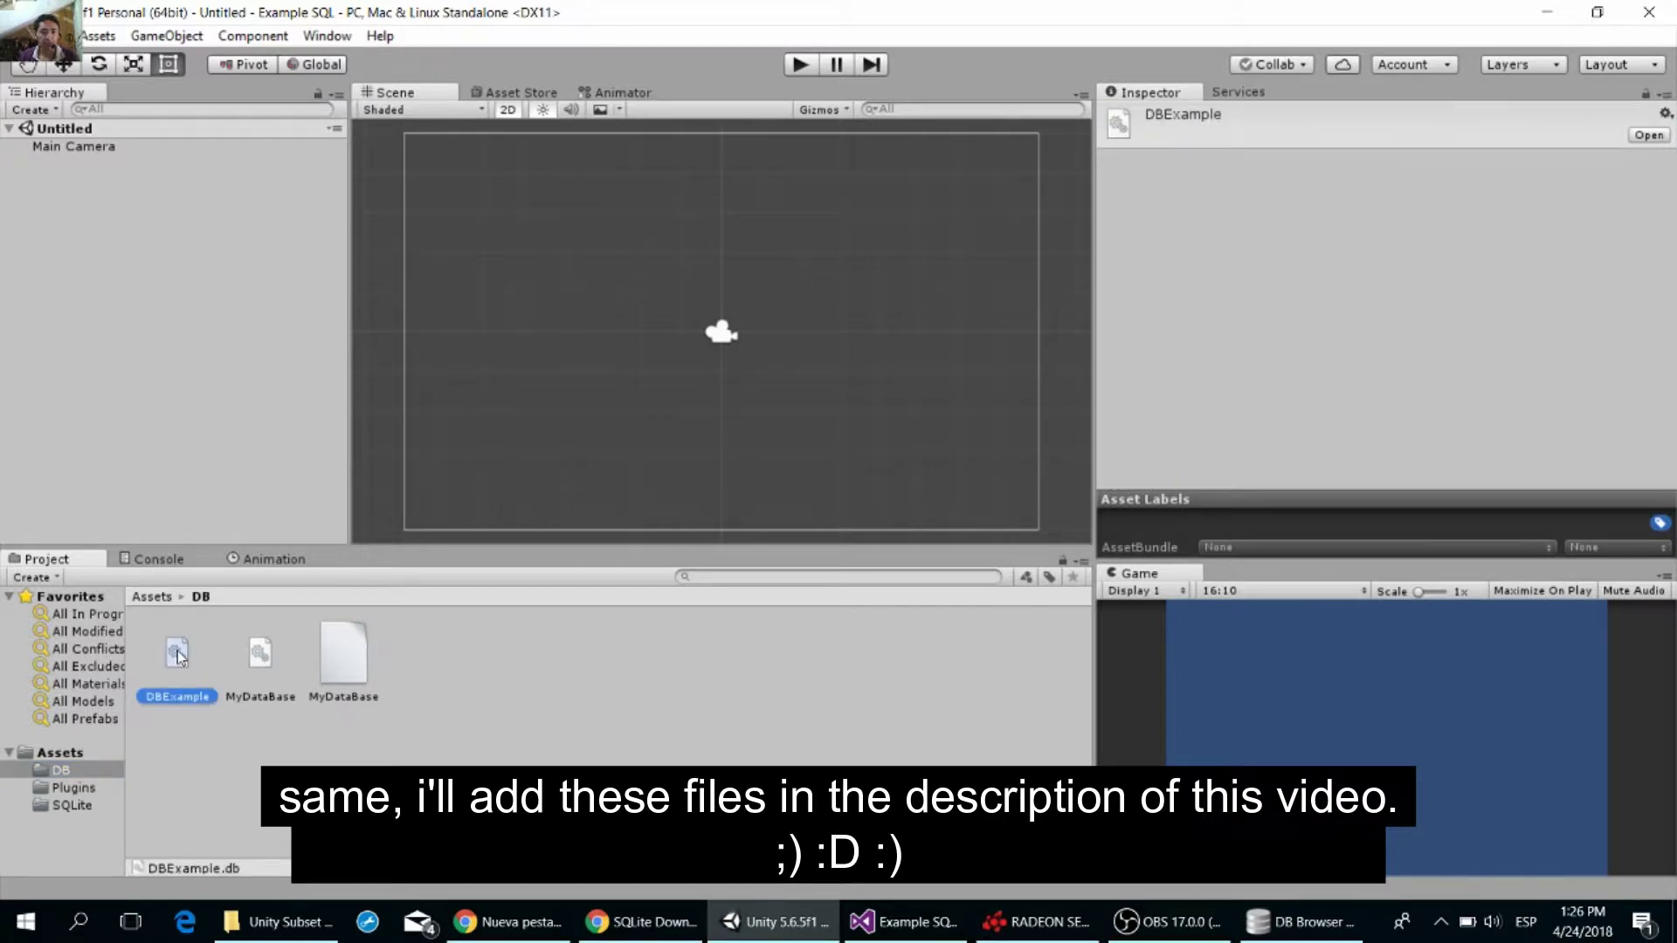
pyautogui.click(266, 652)
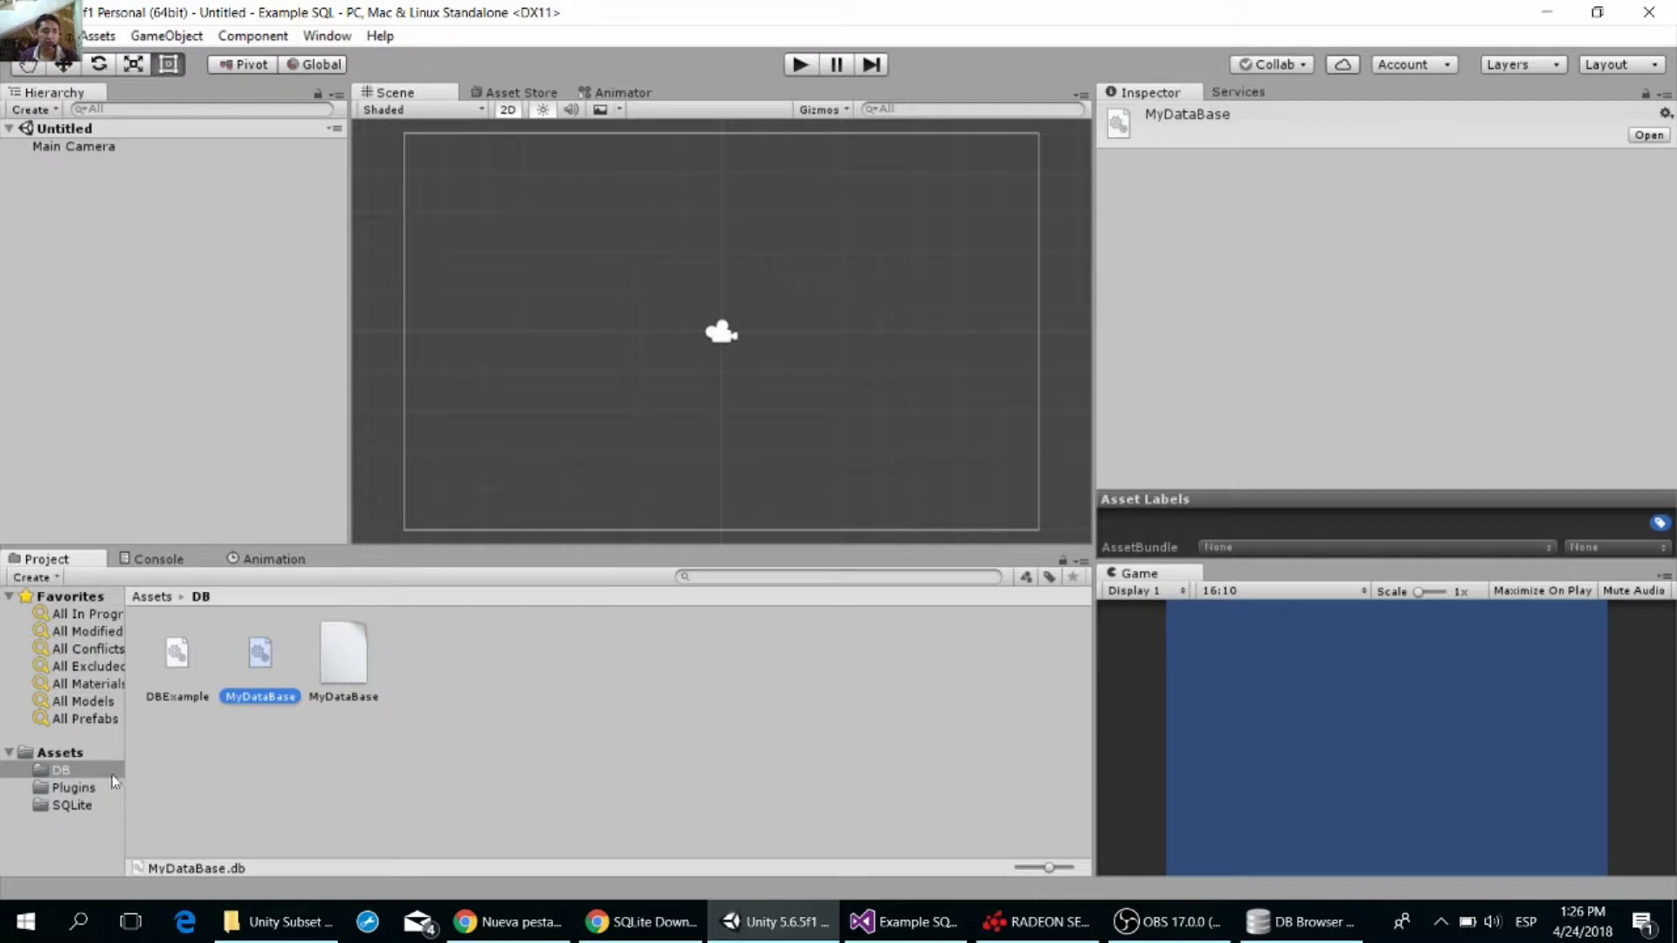
pyautogui.click(74, 804)
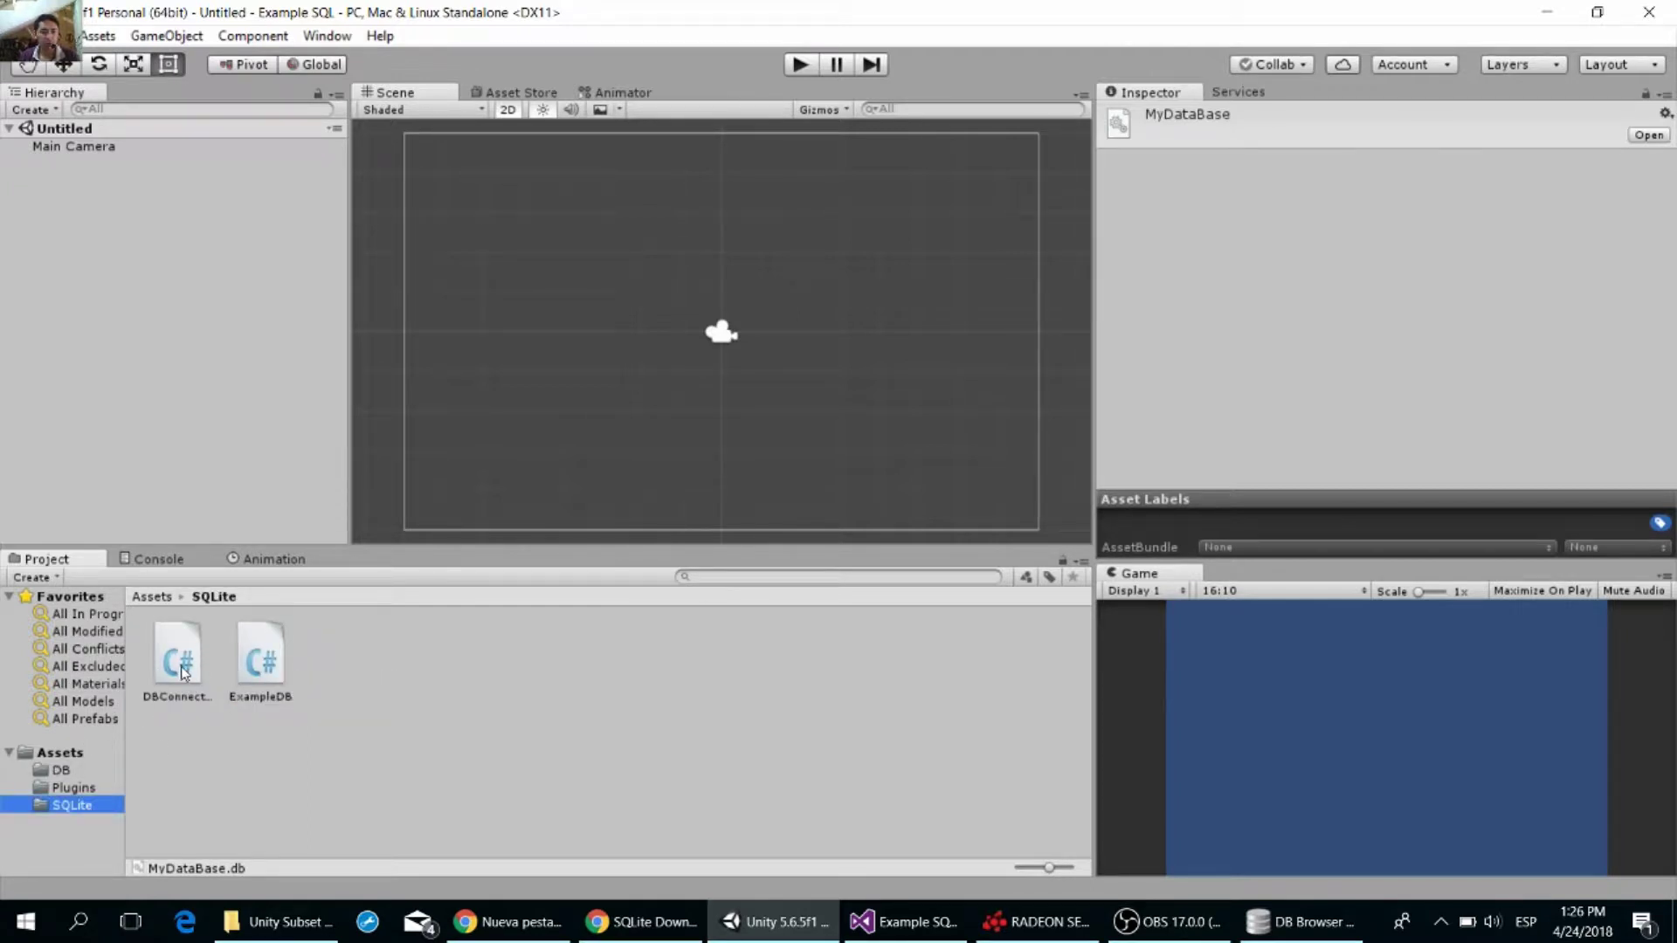
pyautogui.doubleClick(184, 671)
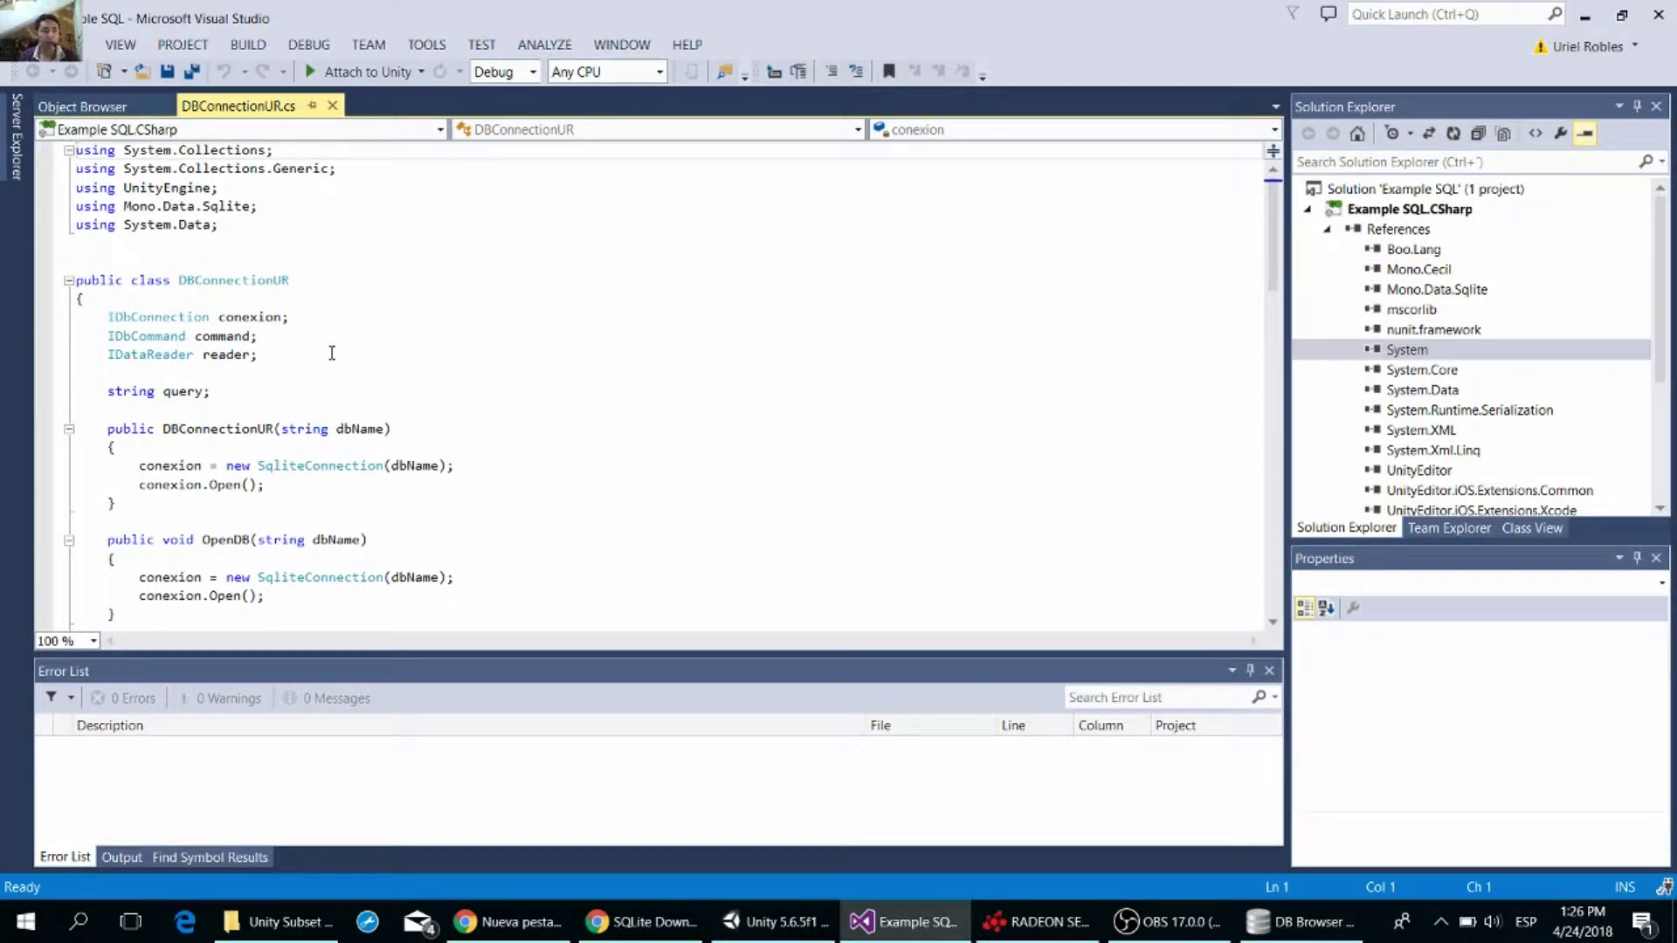
pyautogui.scroll(-1, 332, 353)
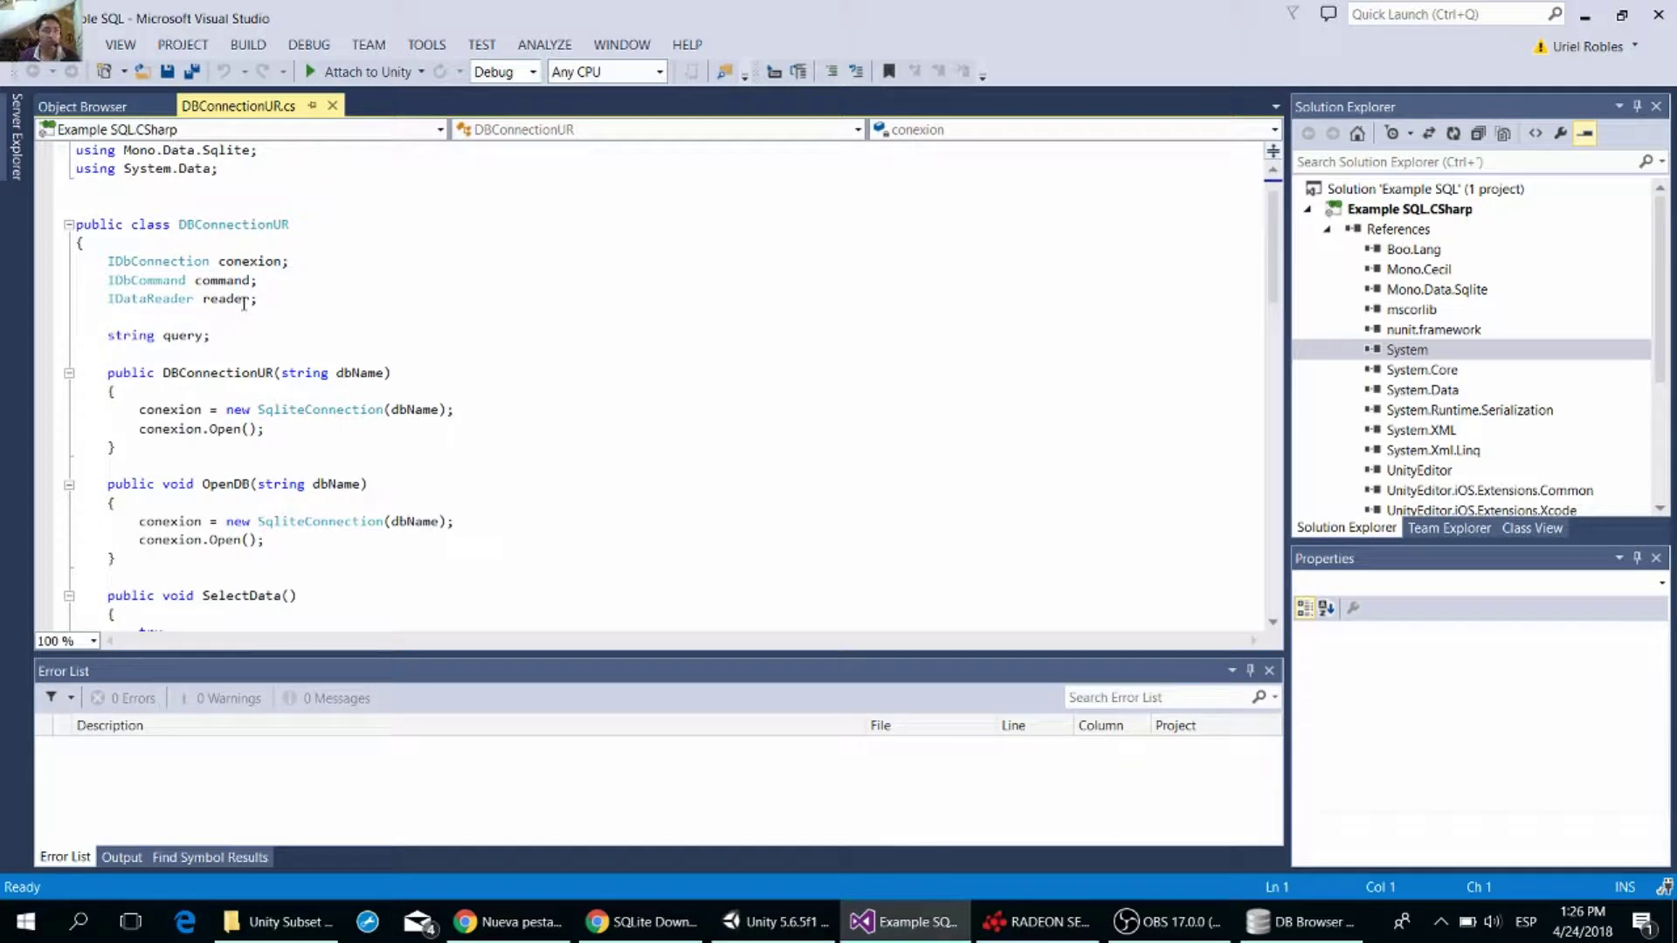
pyautogui.scroll(-1, 198, 334)
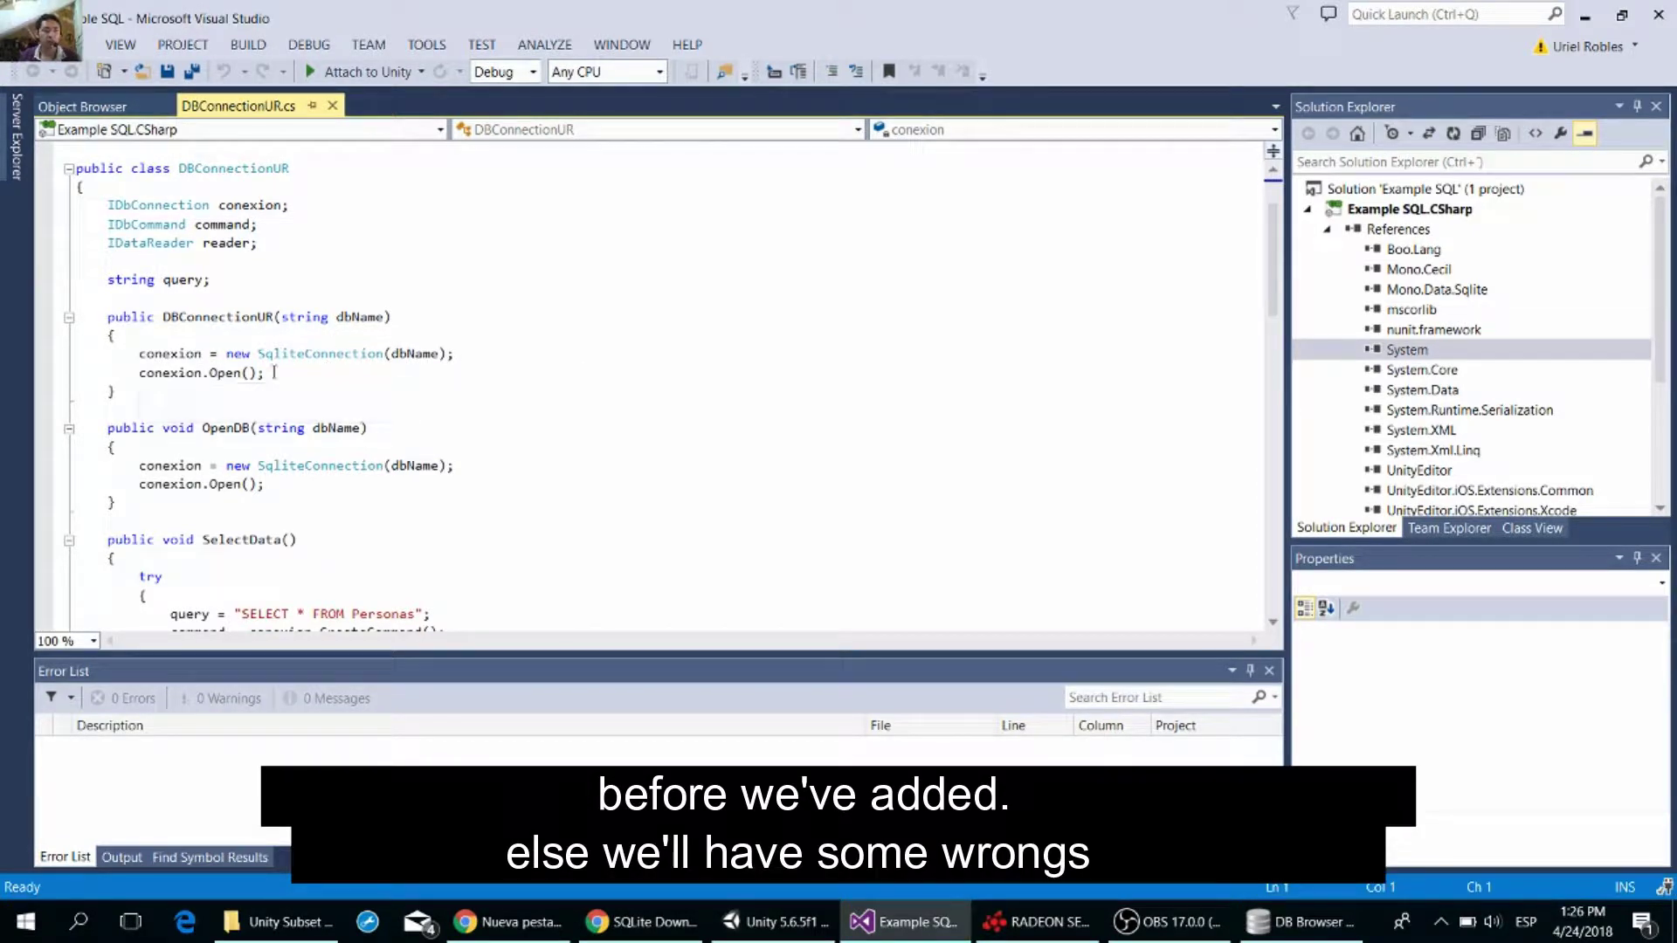
pyautogui.scroll(-1, 278, 372)
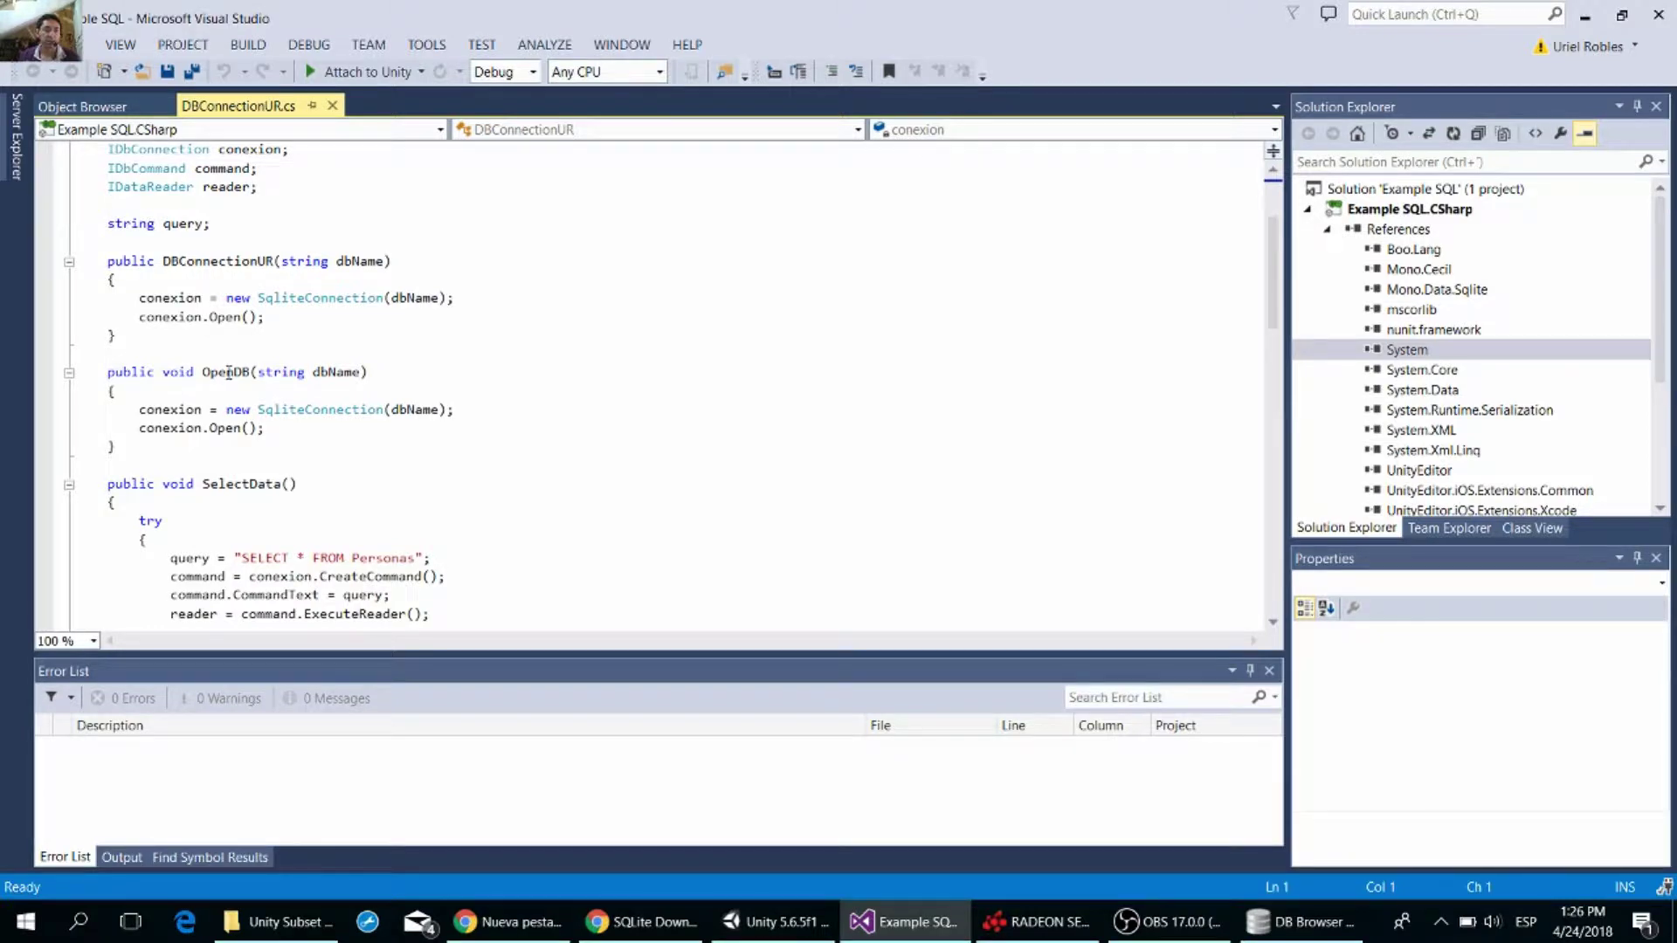
pyautogui.scroll(2, 228, 372)
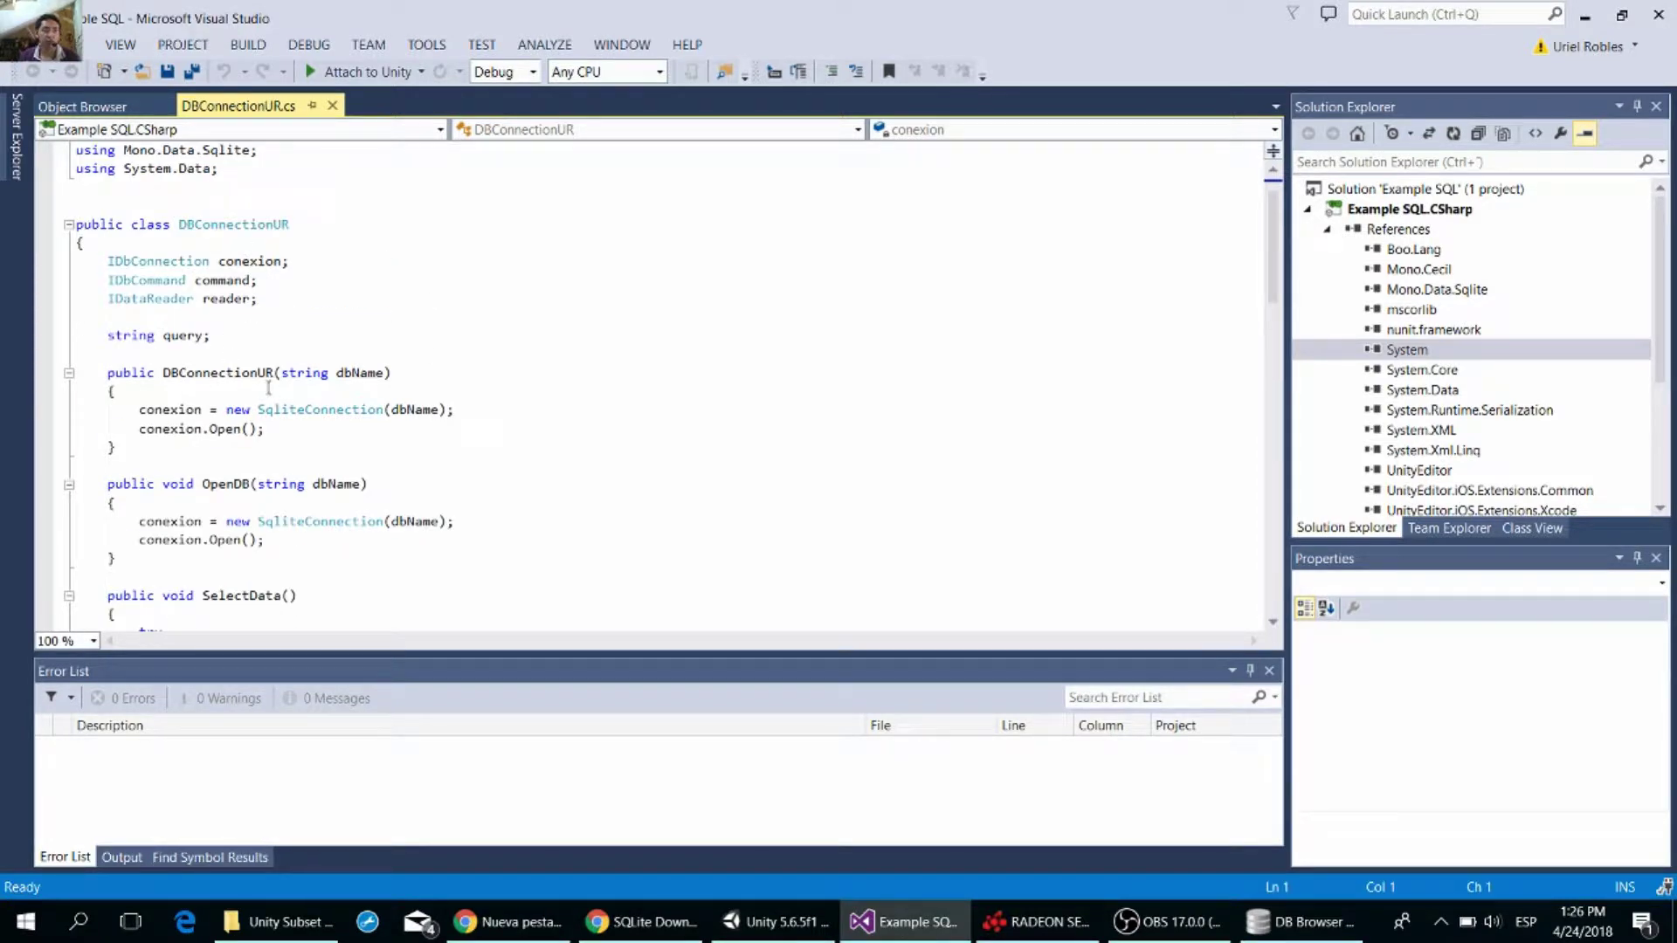
pyautogui.scroll(-1, 262, 387)
pyautogui.scroll(-1, 248, 400)
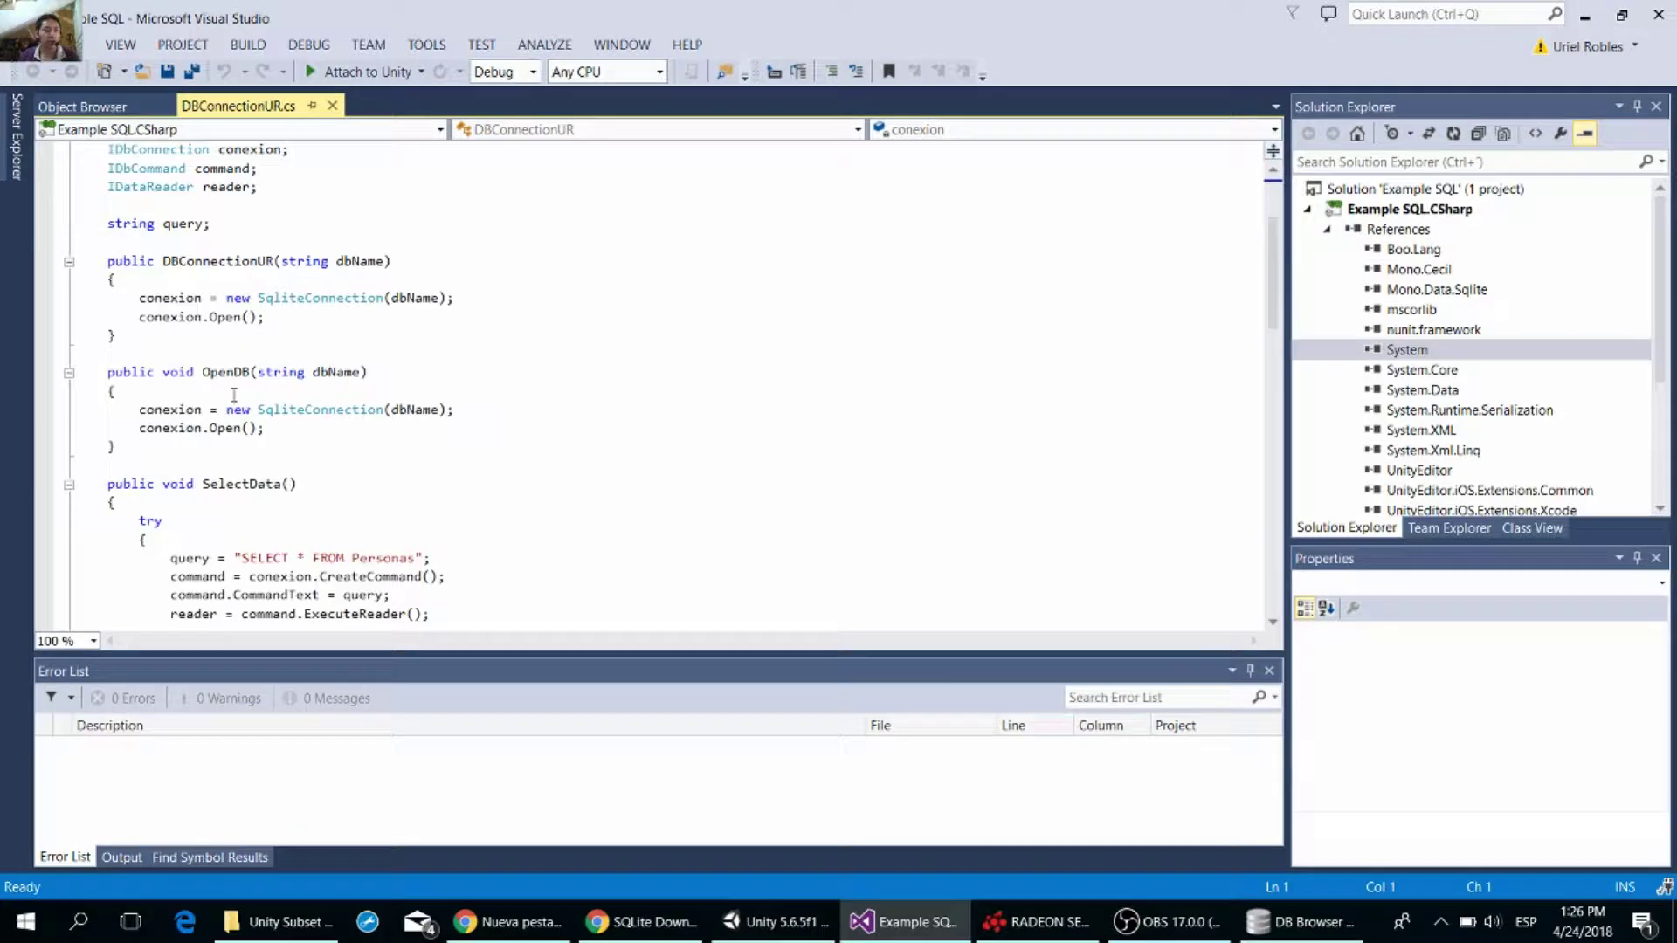
pyautogui.scroll(-3, 273, 355)
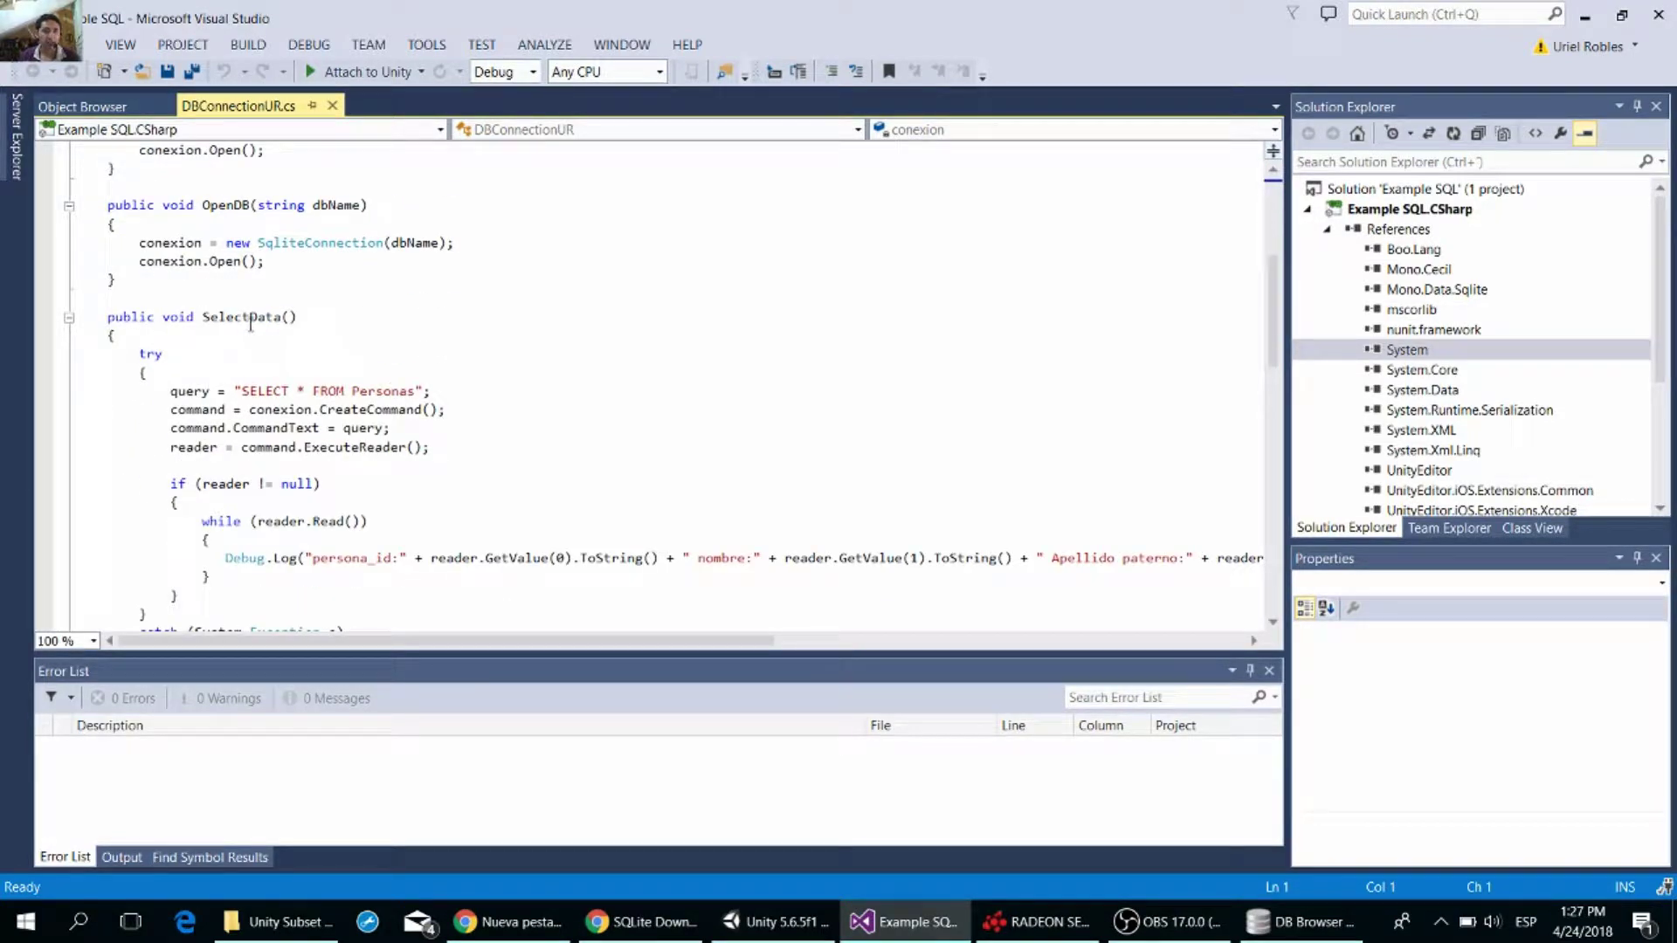
pyautogui.scroll(-1, 251, 324)
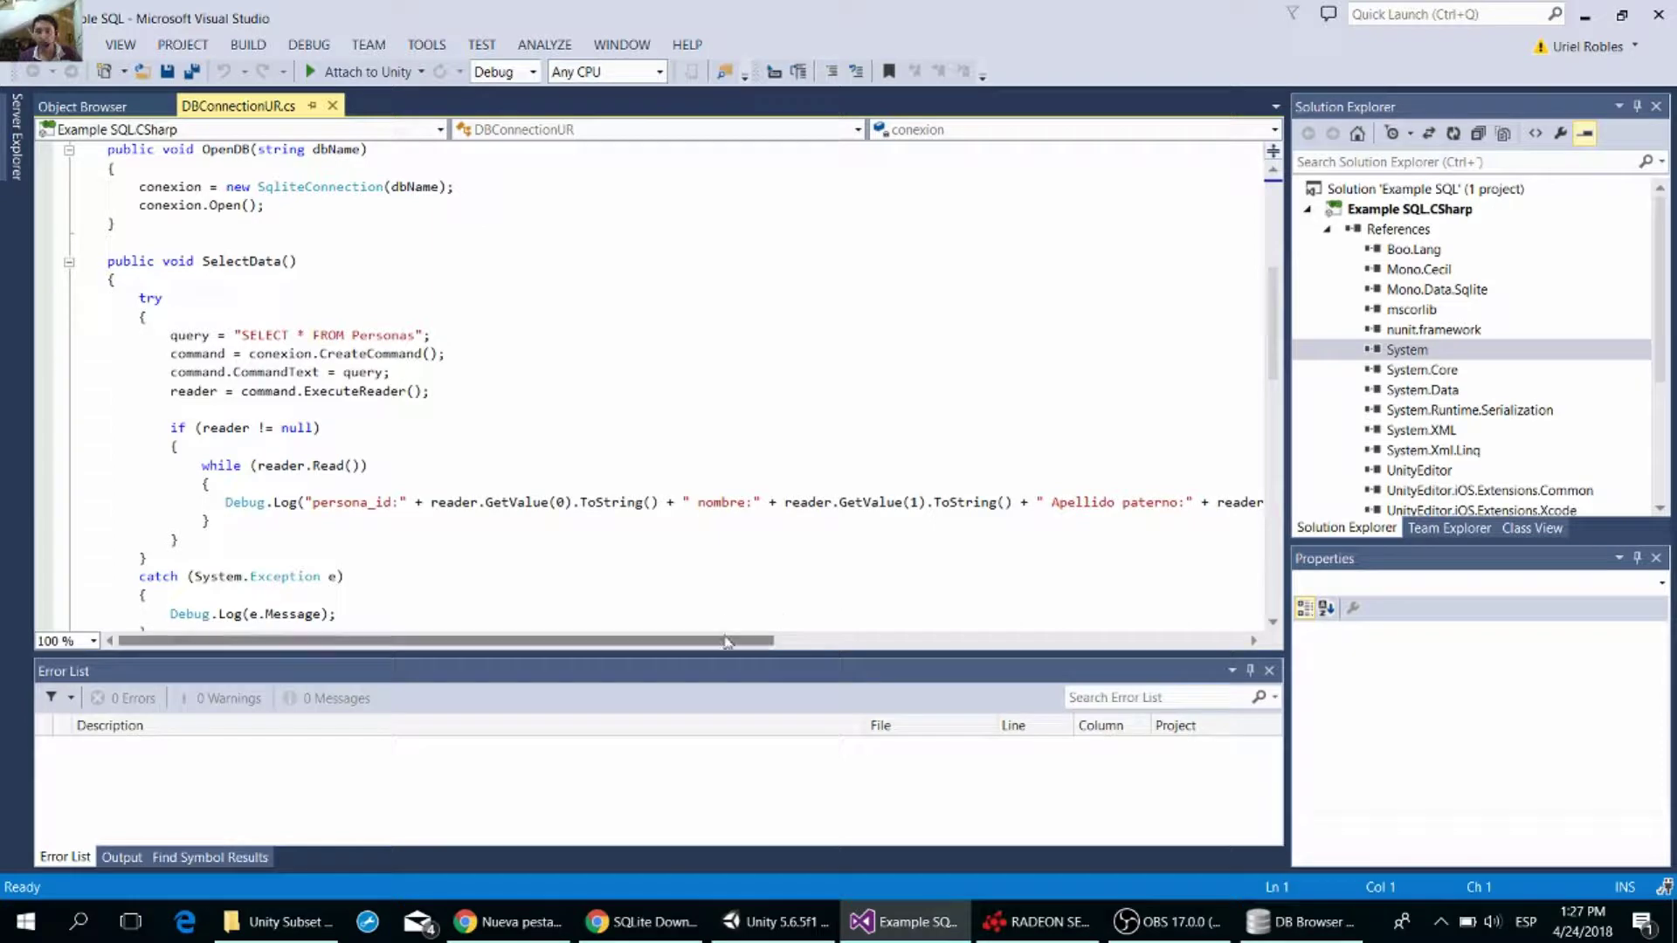
# - Shorten the third log label from 'Apellido paterno:' to 'Apellido:'
pyautogui.hscroll(3, 855, 642)
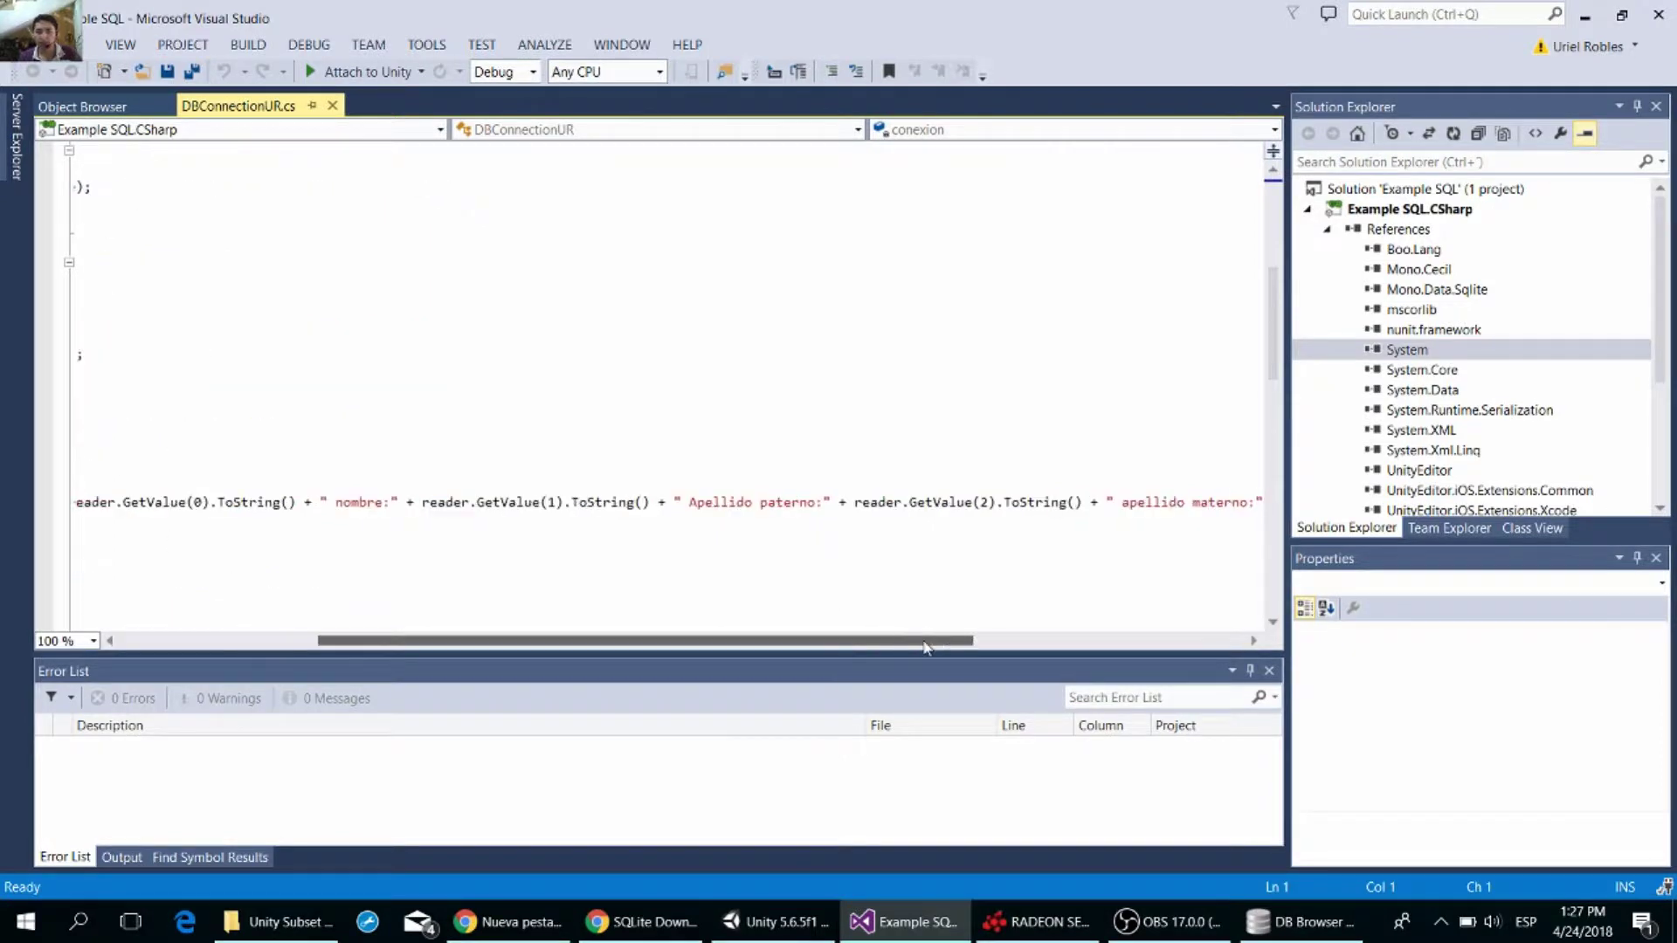
pyautogui.click(818, 504)
pyautogui.press('BackSpace')
pyautogui.press('BackSpace')
pyautogui.press('BackSpace')
pyautogui.press('BackSpace')
pyautogui.press('BackSpace')
pyautogui.press('BackSpace')
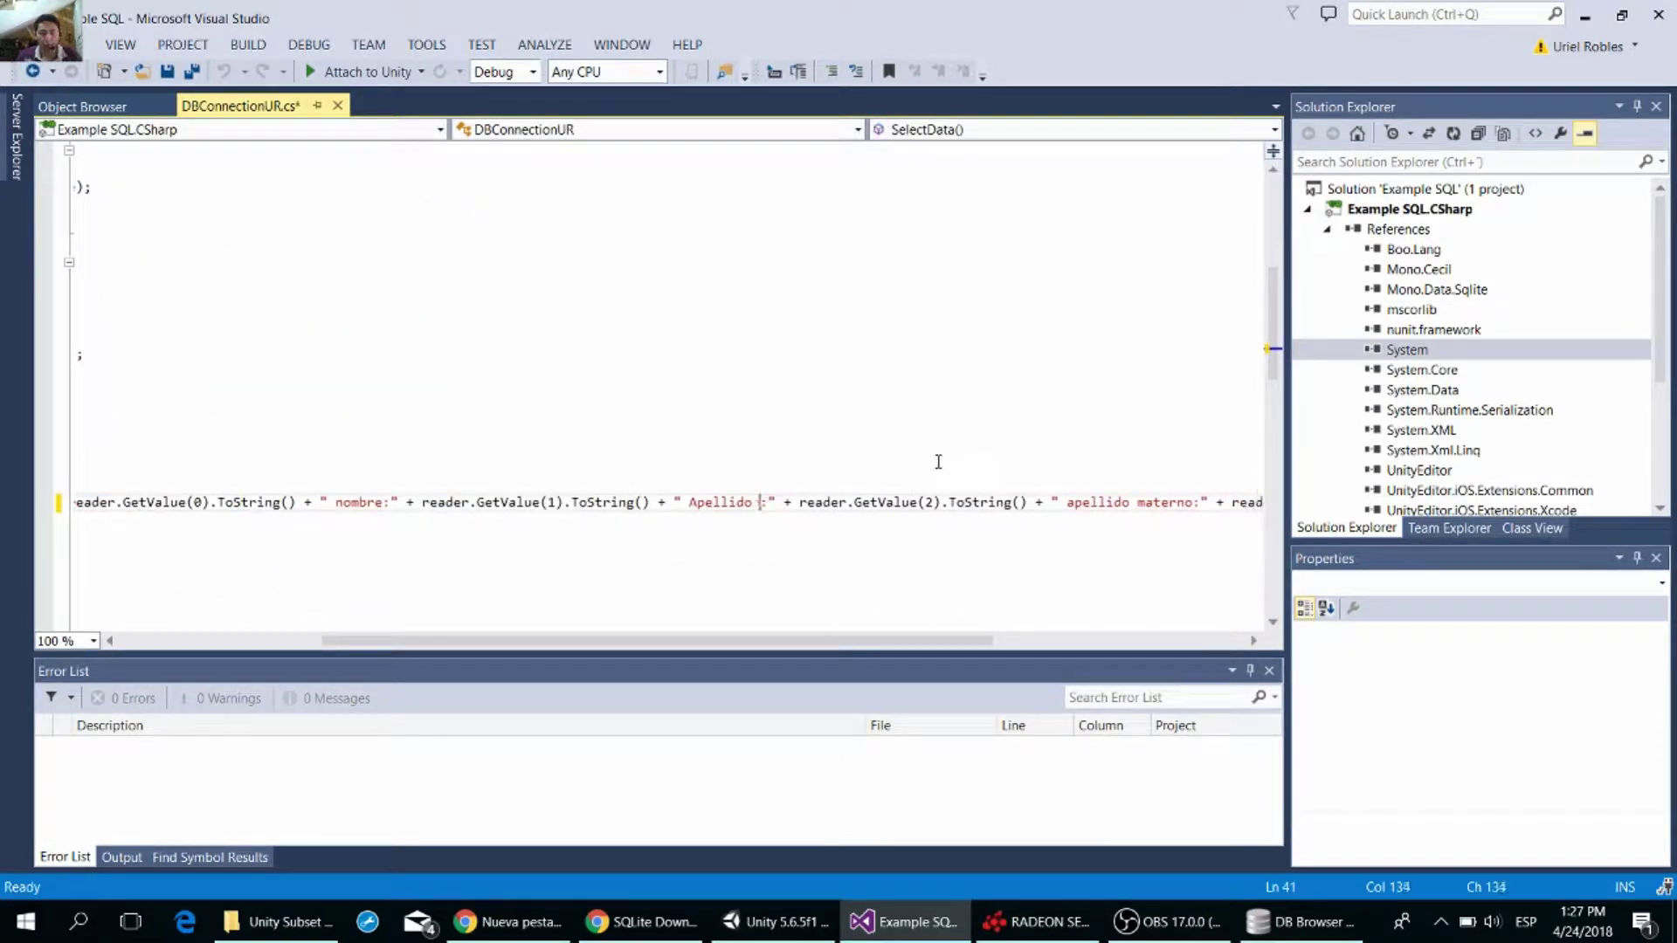
pyautogui.press('BackSpace')
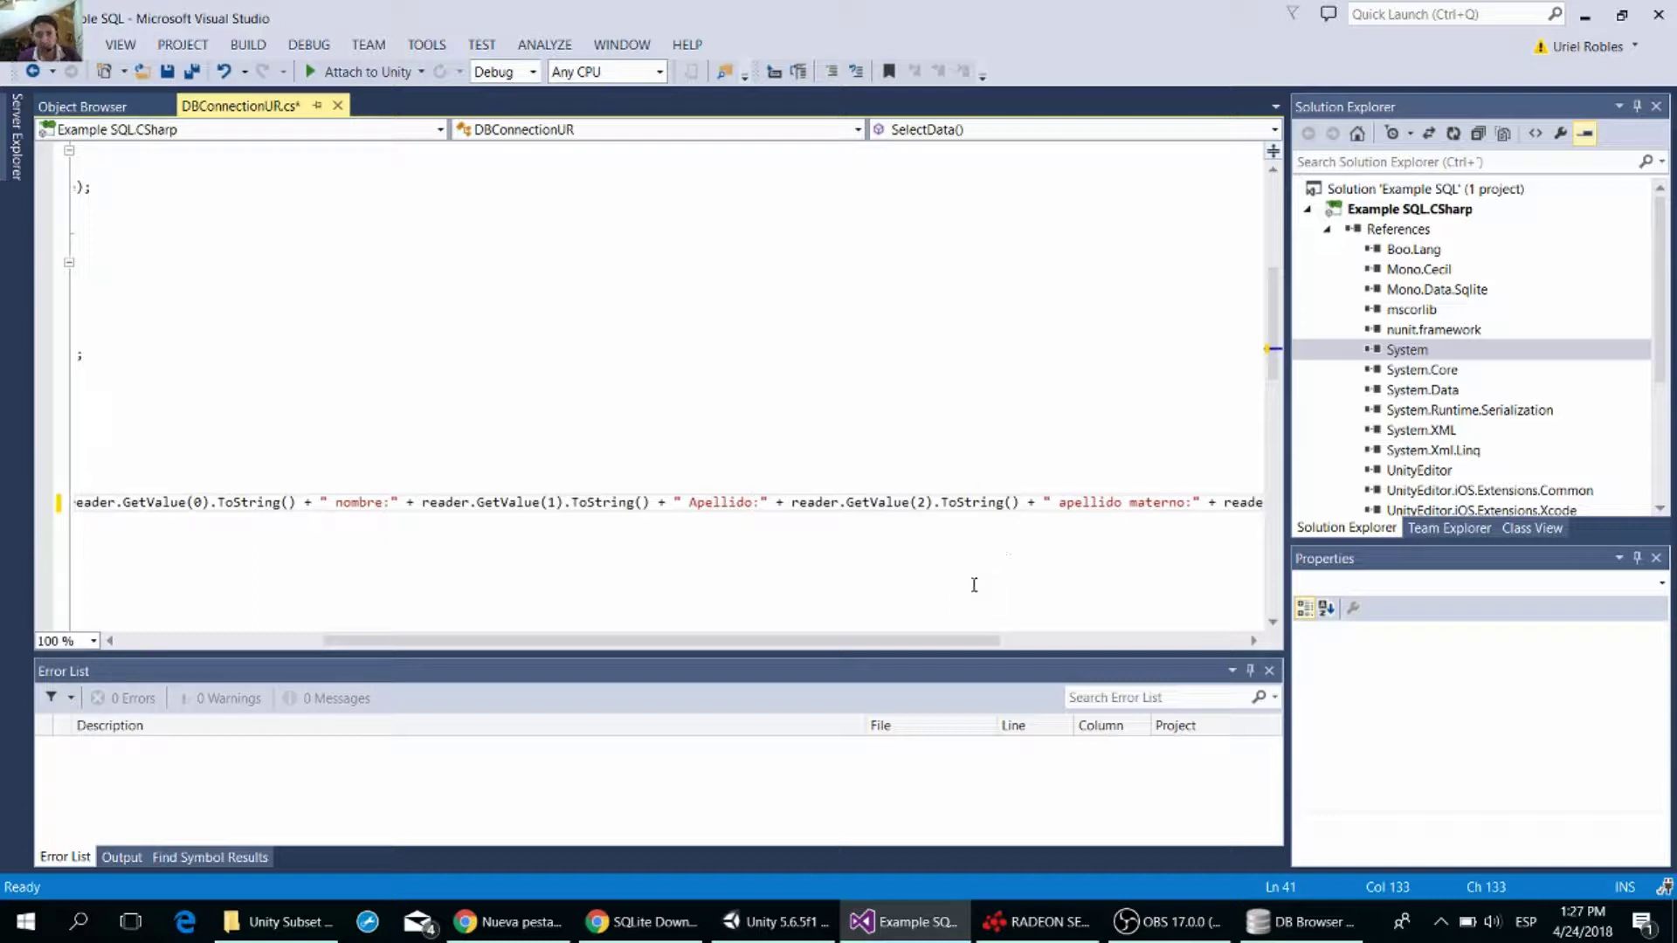
# - Replace the 'apellido materno' label with 'Edad' and scroll down to InsertData
pyautogui.moveTo(823, 640); pyautogui.dragTo(1010, 627)
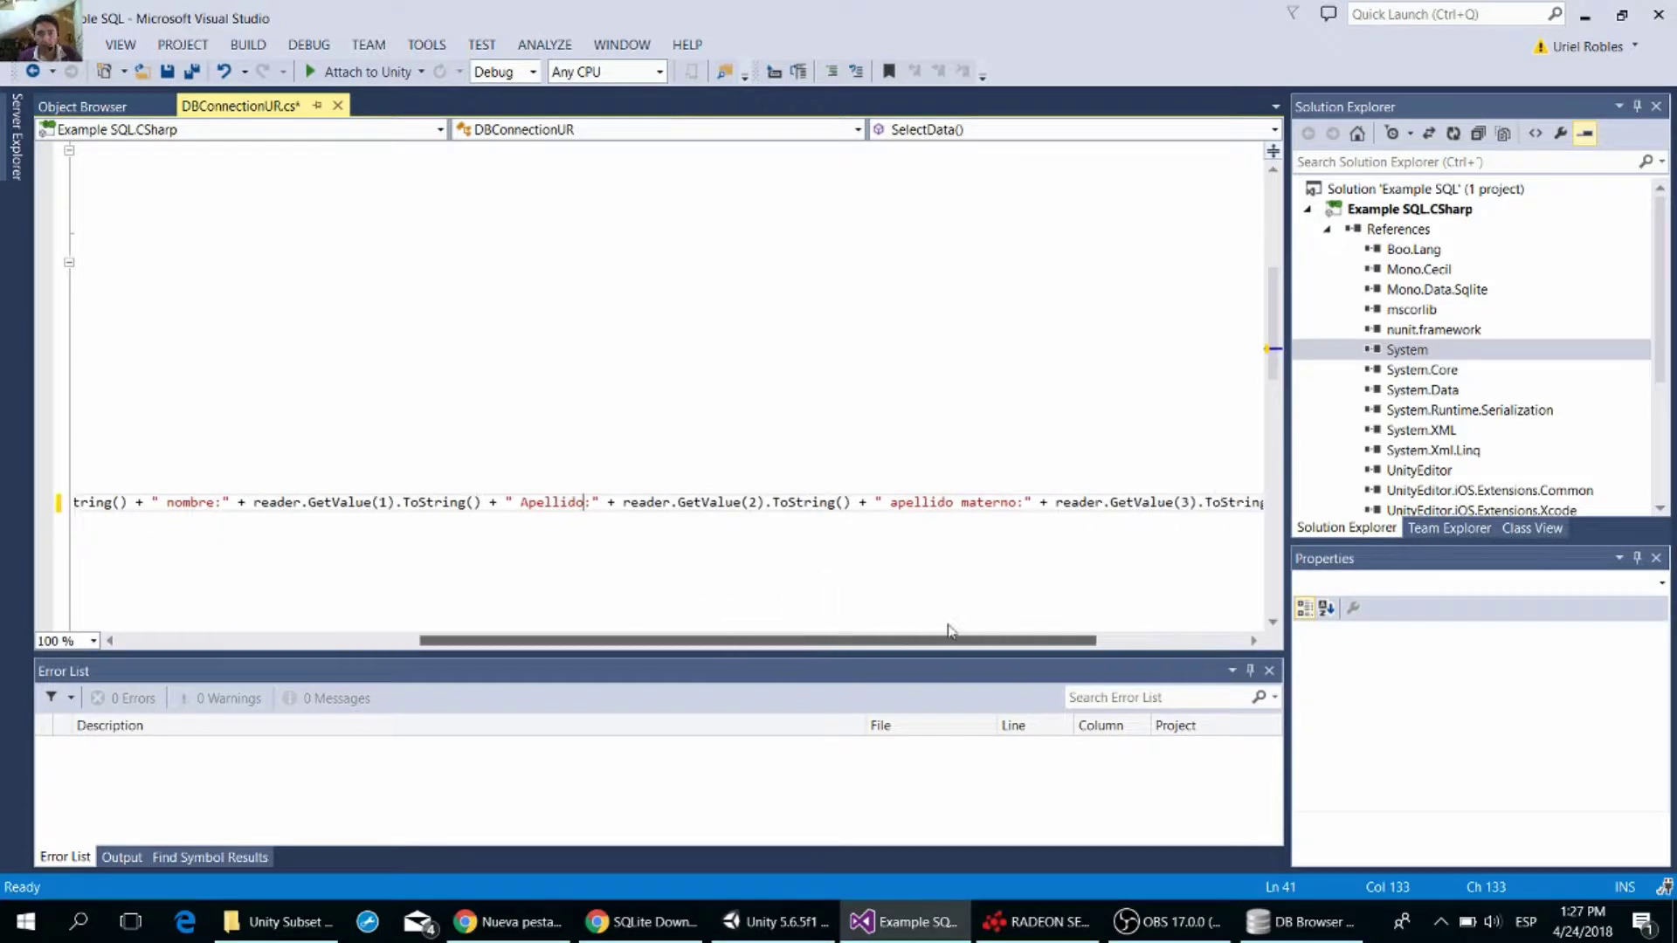
pyautogui.click(822, 504)
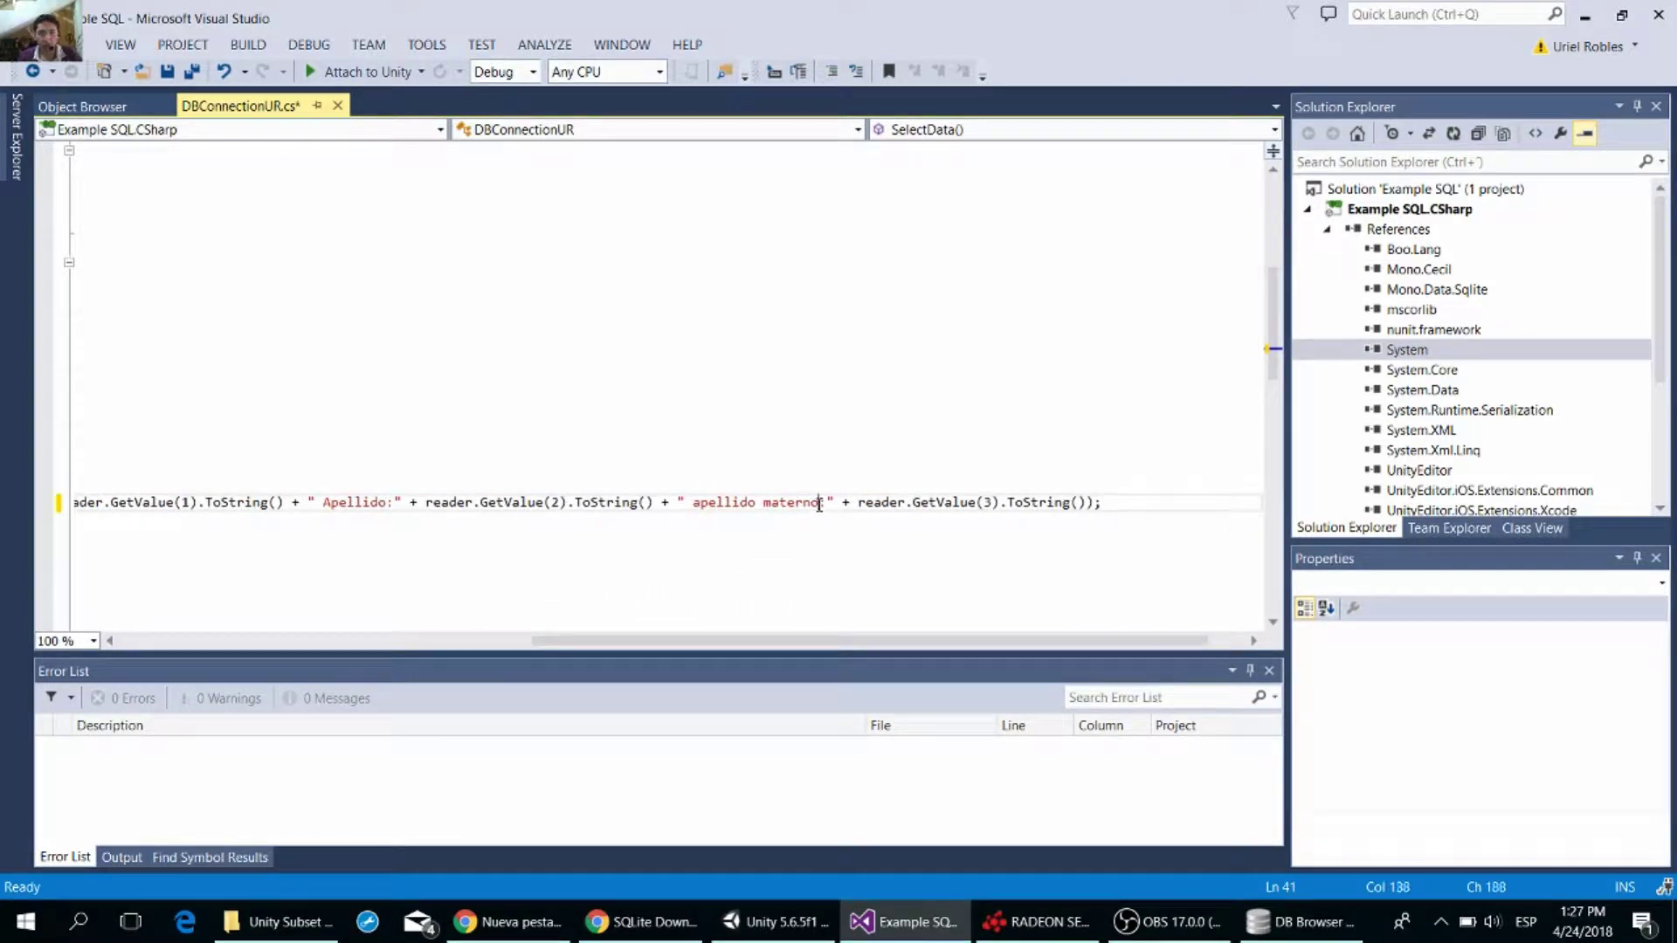
pyautogui.press('BackSpace')
pyautogui.press('BackSpace')
pyautogui.press('BackSpace')
pyautogui.press('BackSpace')
pyautogui.press('BackSpace')
pyautogui.press('BackSpace')
pyautogui.press('BackSpace')
pyautogui.press('BackSpace')
pyautogui.press('BackSpace')
pyautogui.press('BackSpace')
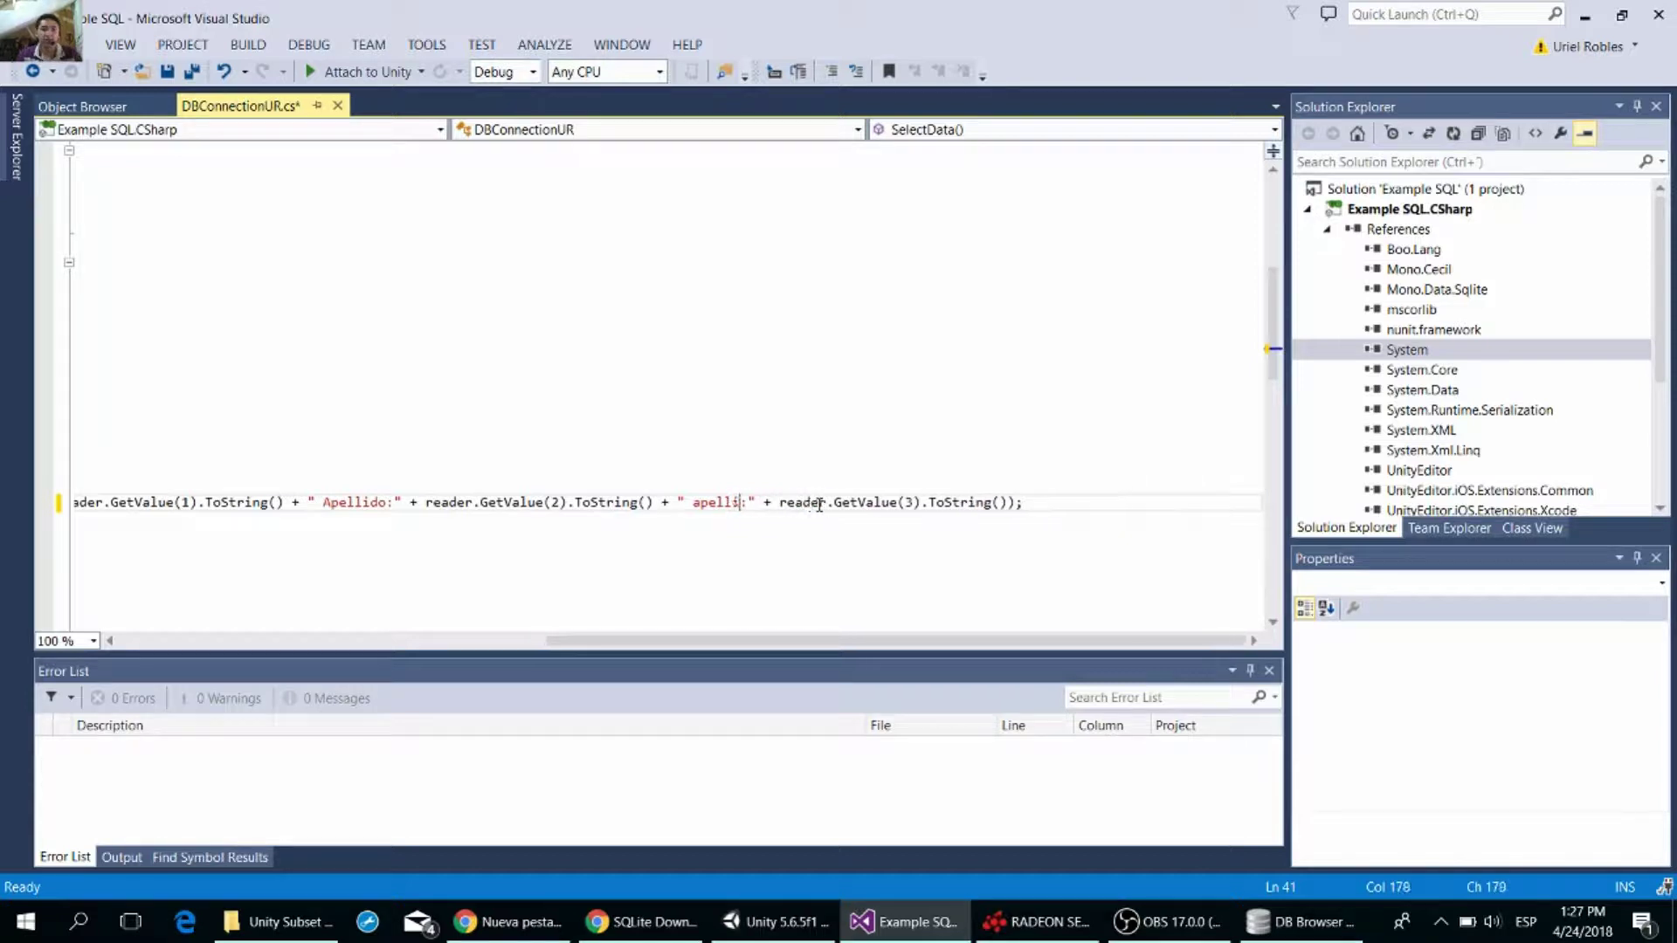
pyautogui.press('BackSpace')
pyautogui.press('BackSpace')
pyautogui.press('BackSpace')
pyautogui.press('BackSpace')
pyautogui.press('BackSpace')
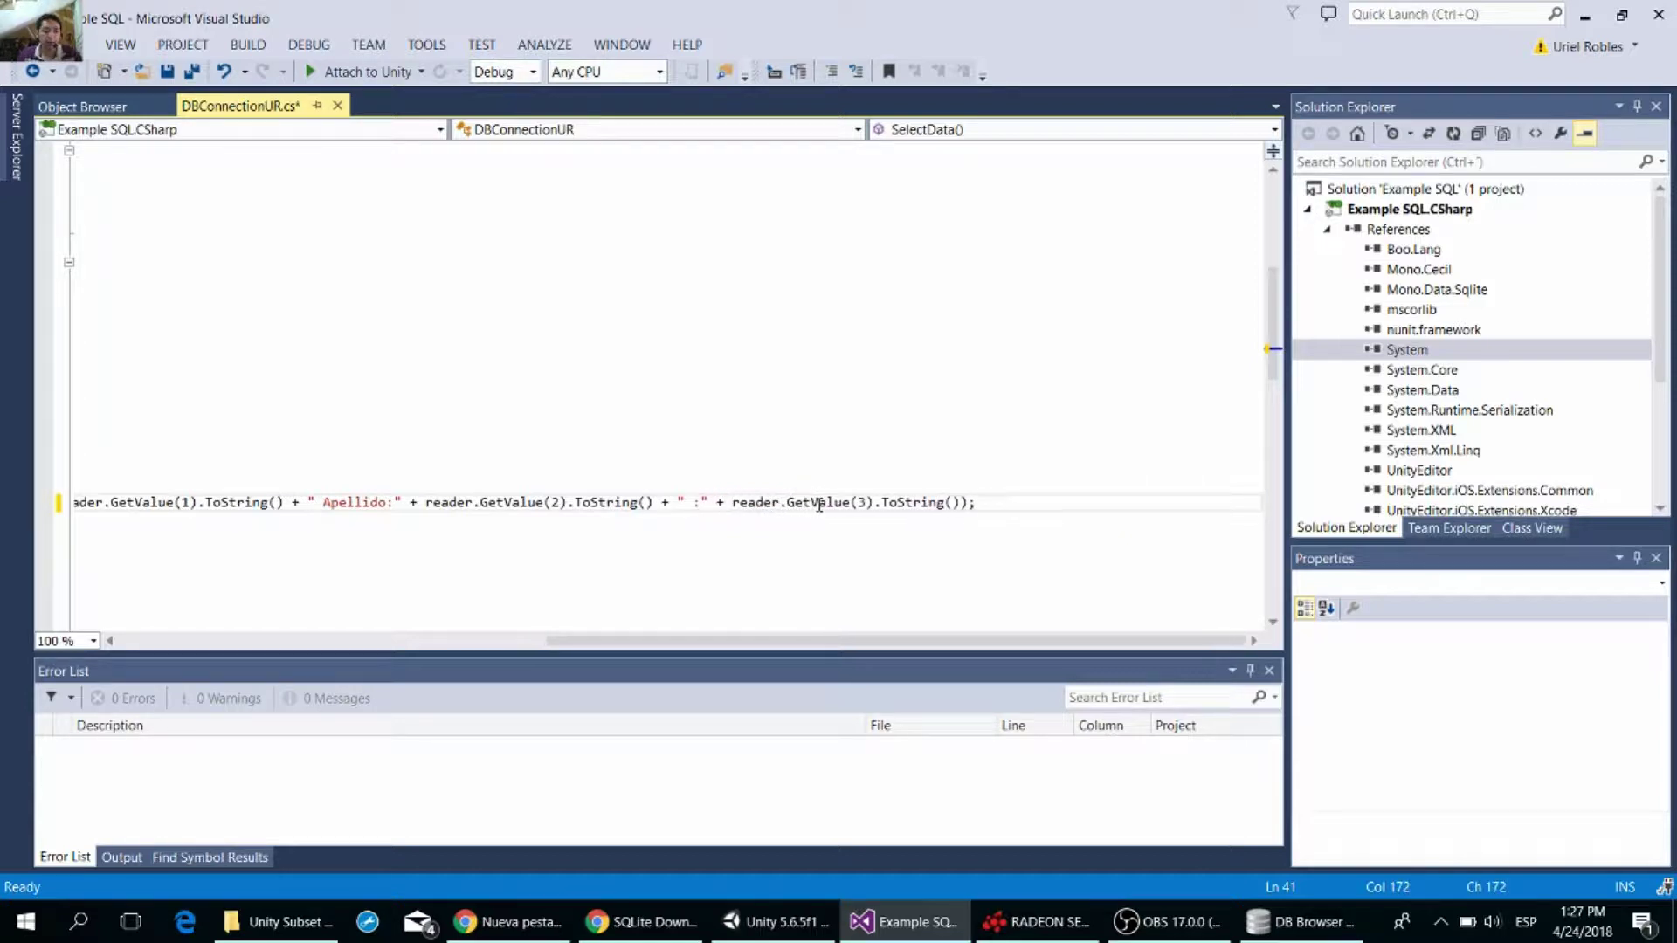
pyautogui.write('Edad')
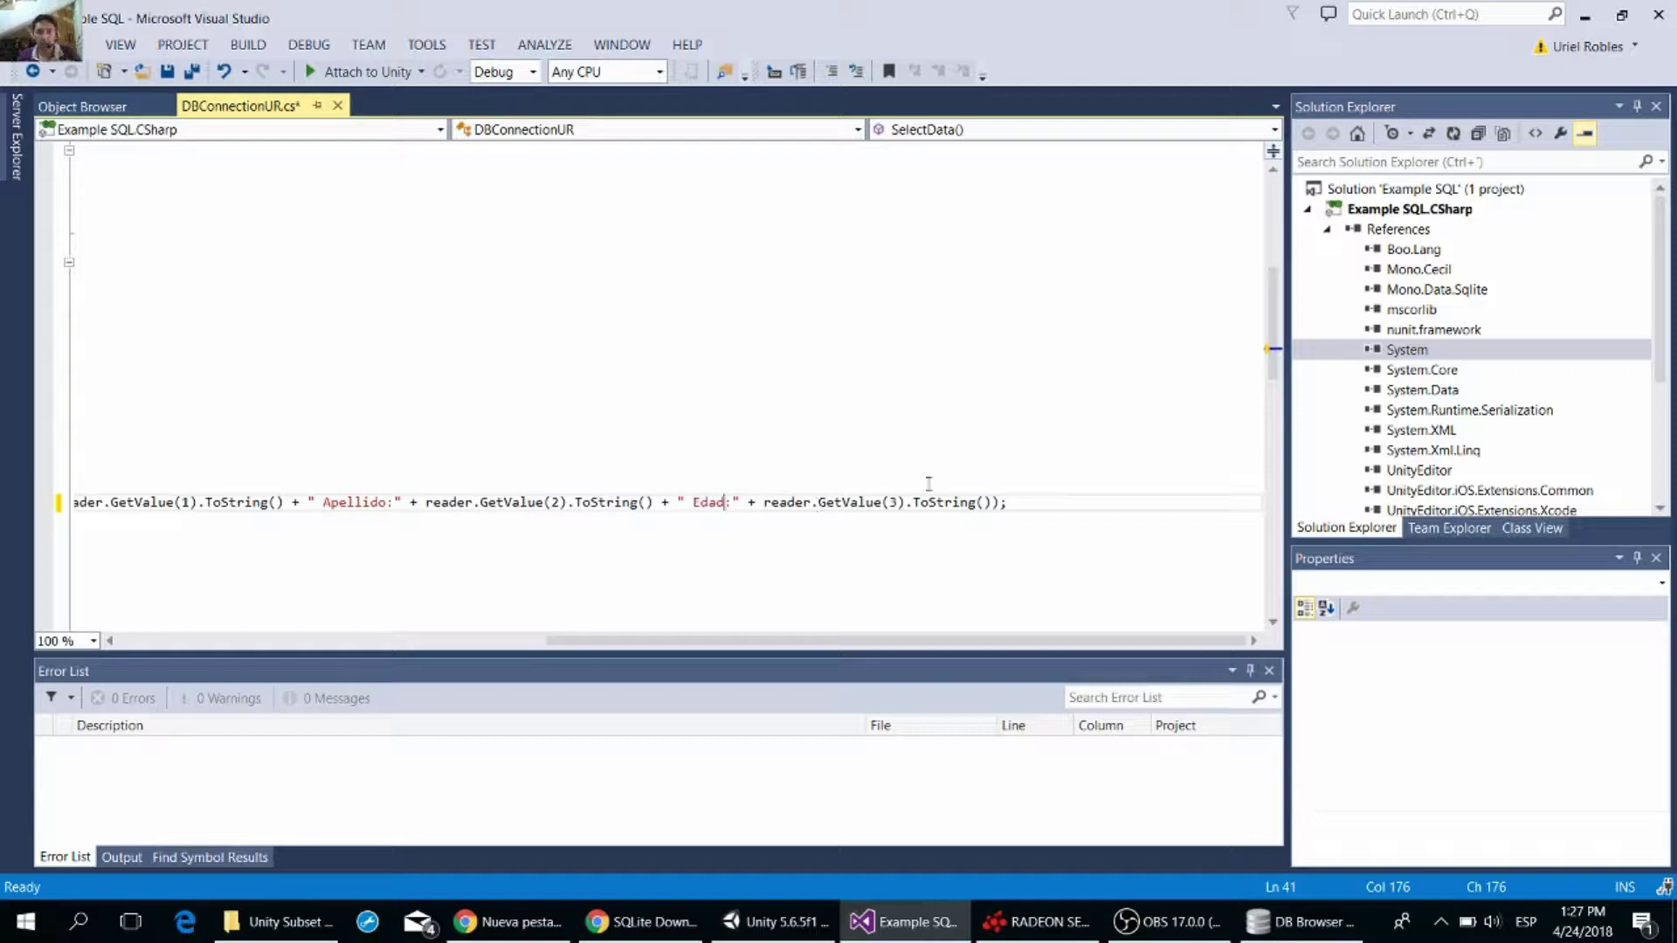
pyautogui.hscroll(-1, 746, 647)
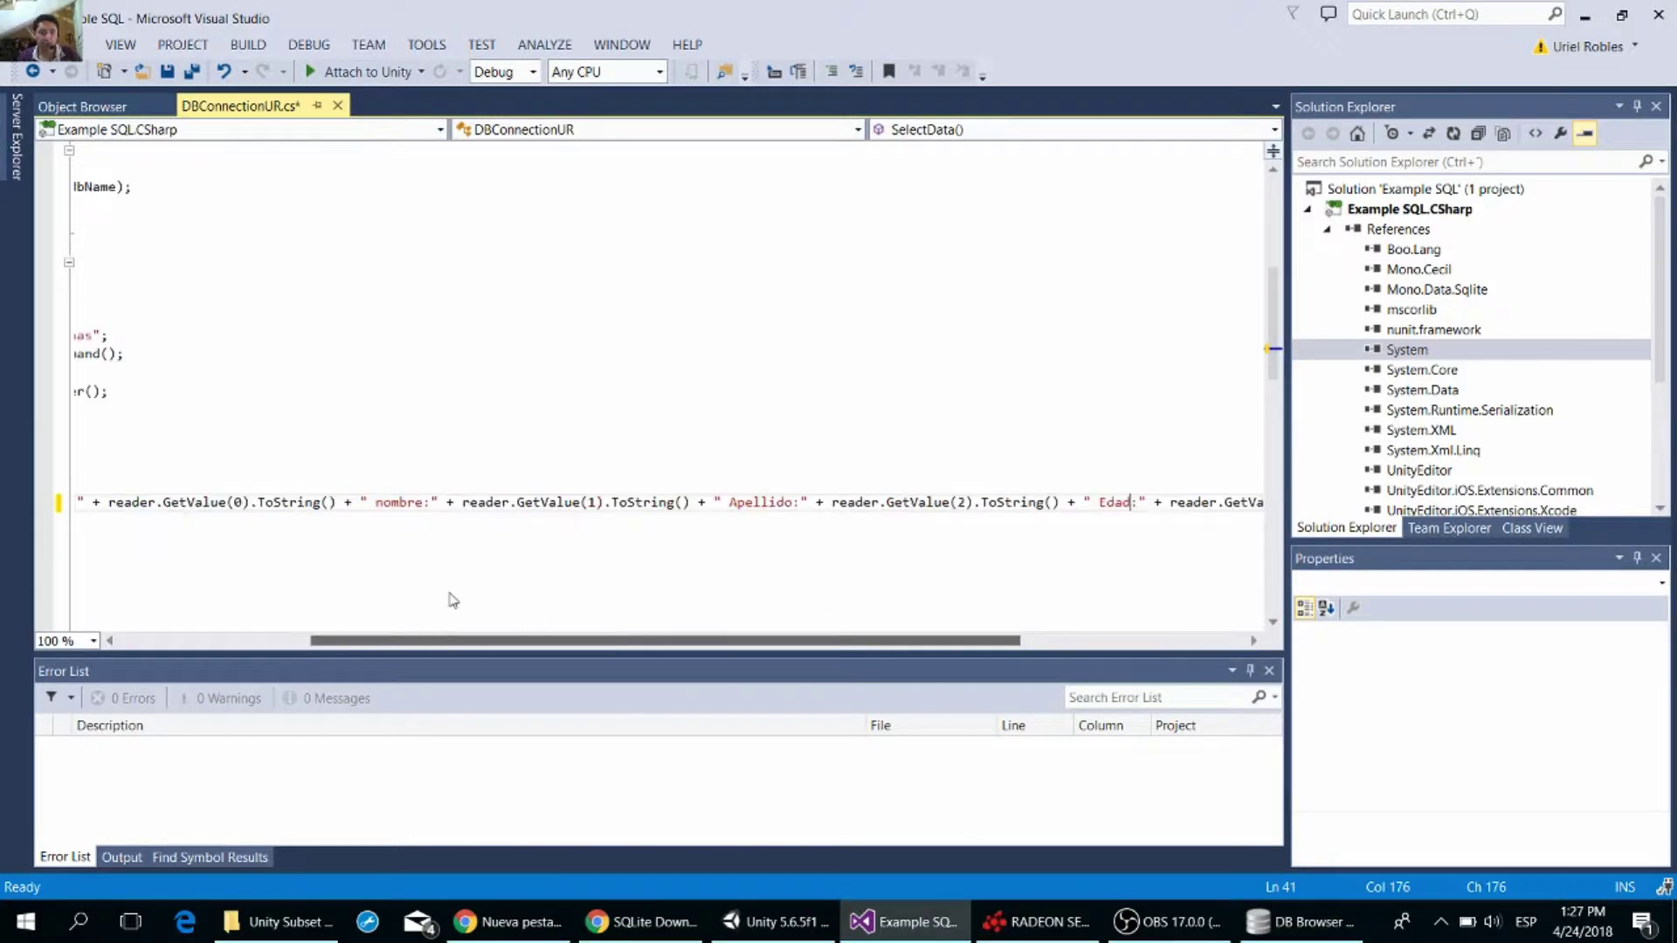
pyautogui.moveTo(746, 646); pyautogui.dragTo(341, 611)
pyautogui.scroll(-3, 354, 580)
pyautogui.scroll(3, 421, 503)
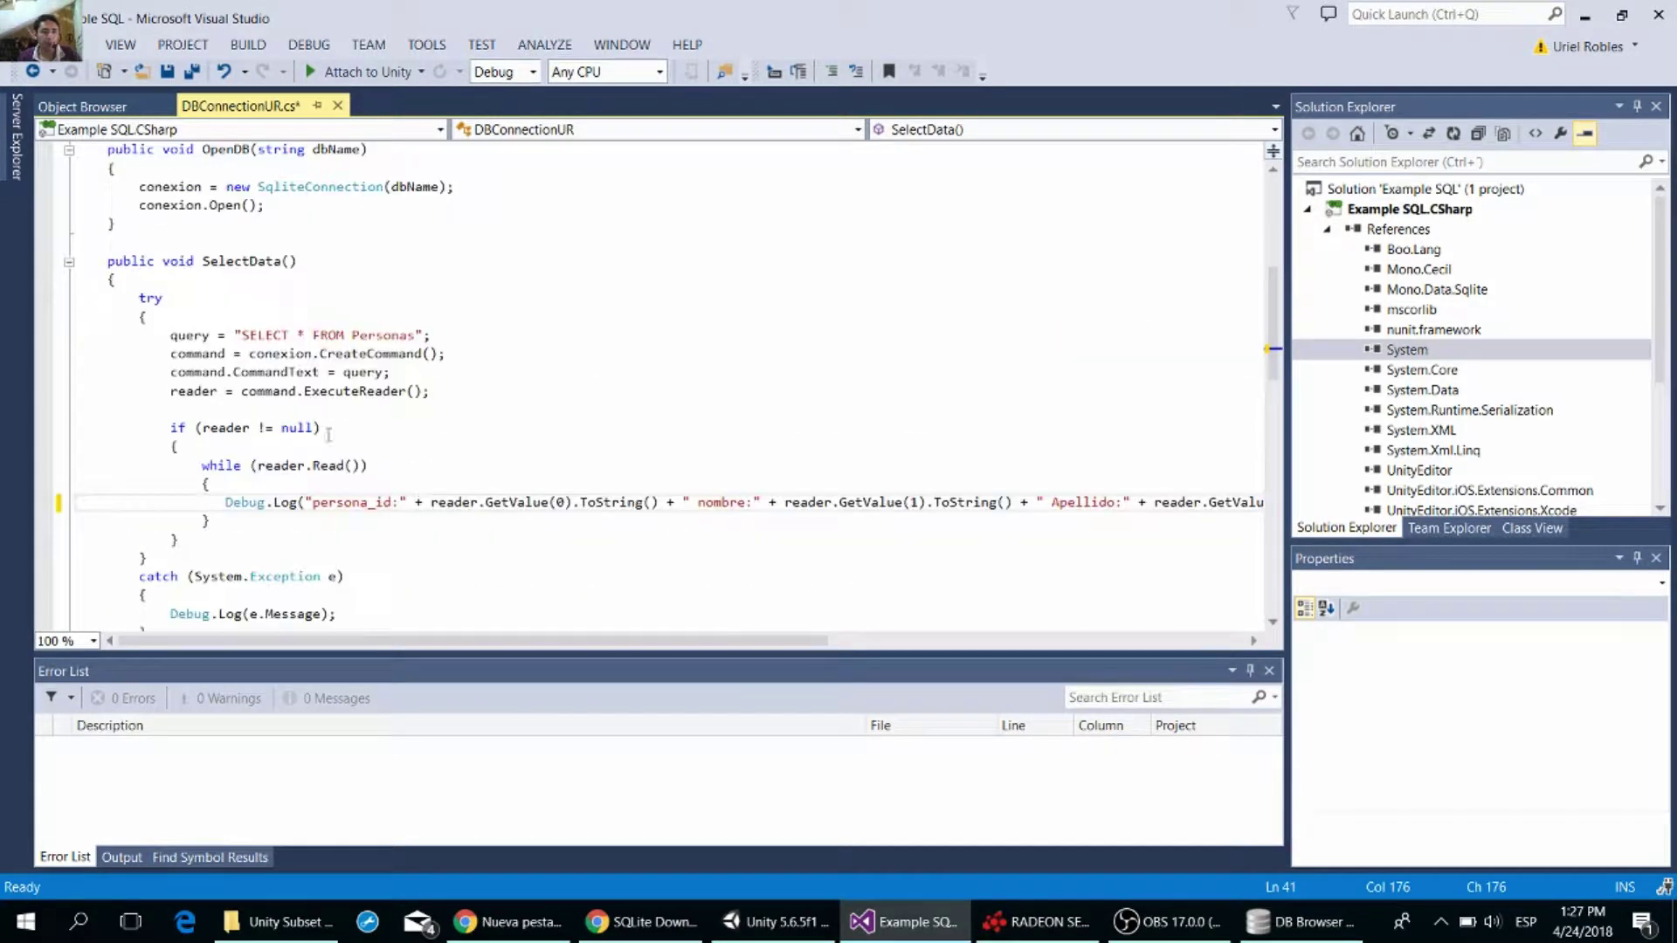
pyautogui.scroll(-2, 483, 346)
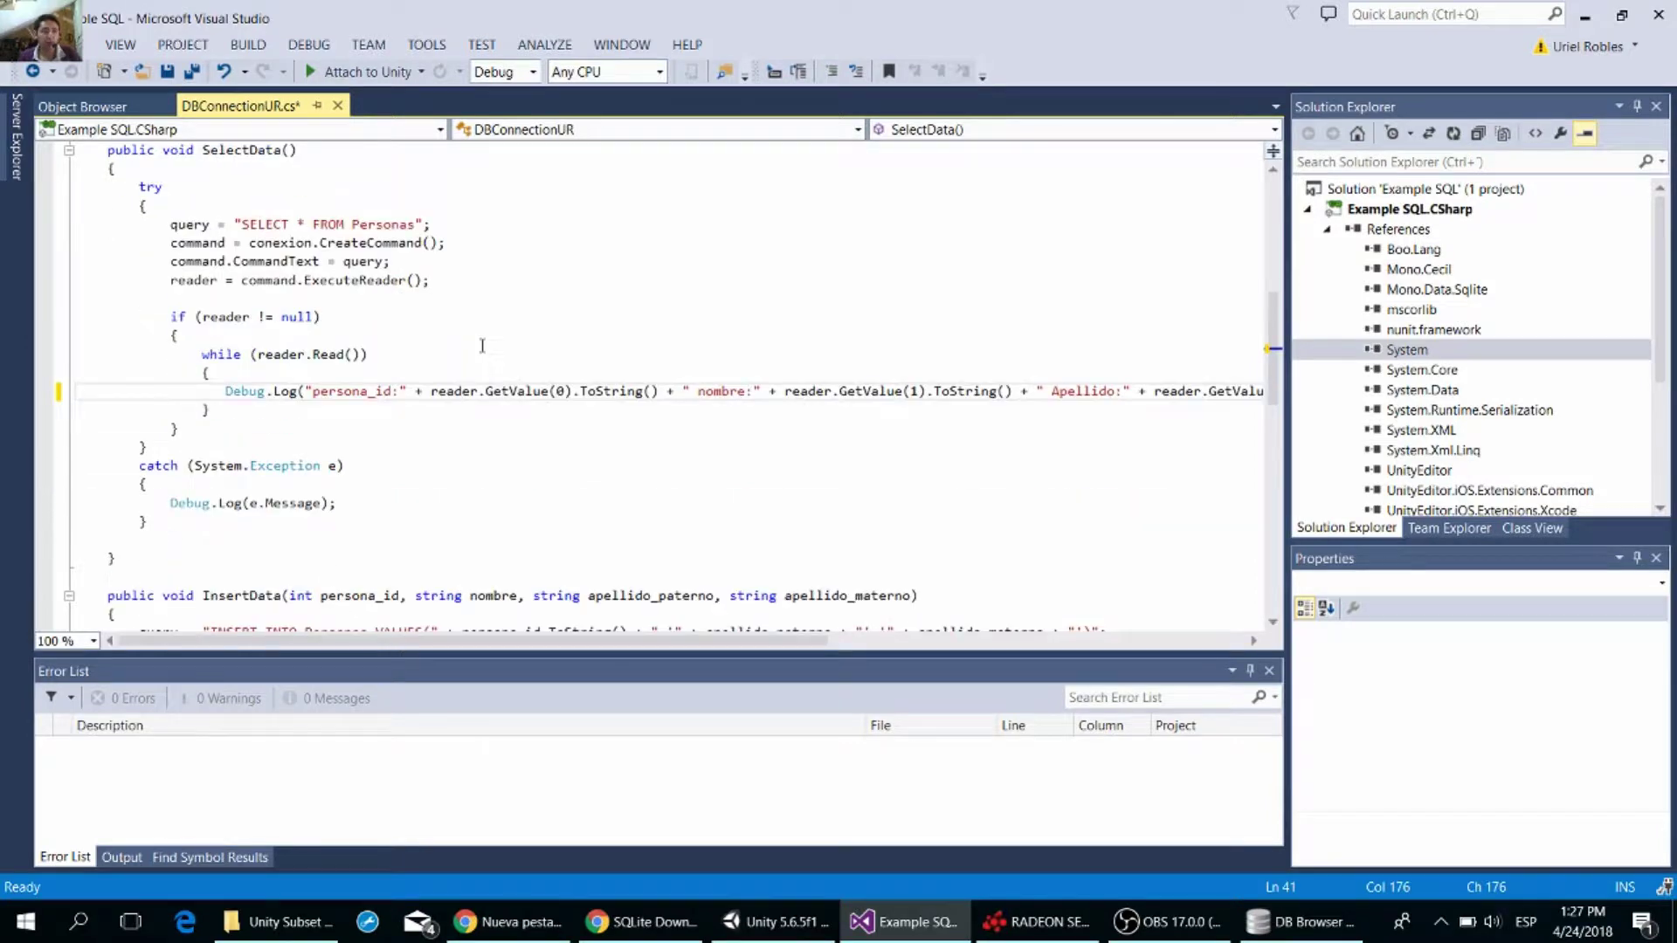
pyautogui.scroll(-1, 483, 347)
pyautogui.scroll(-2, 483, 347)
pyautogui.scroll(-1, 483, 347)
pyautogui.scroll(-1, 483, 347)
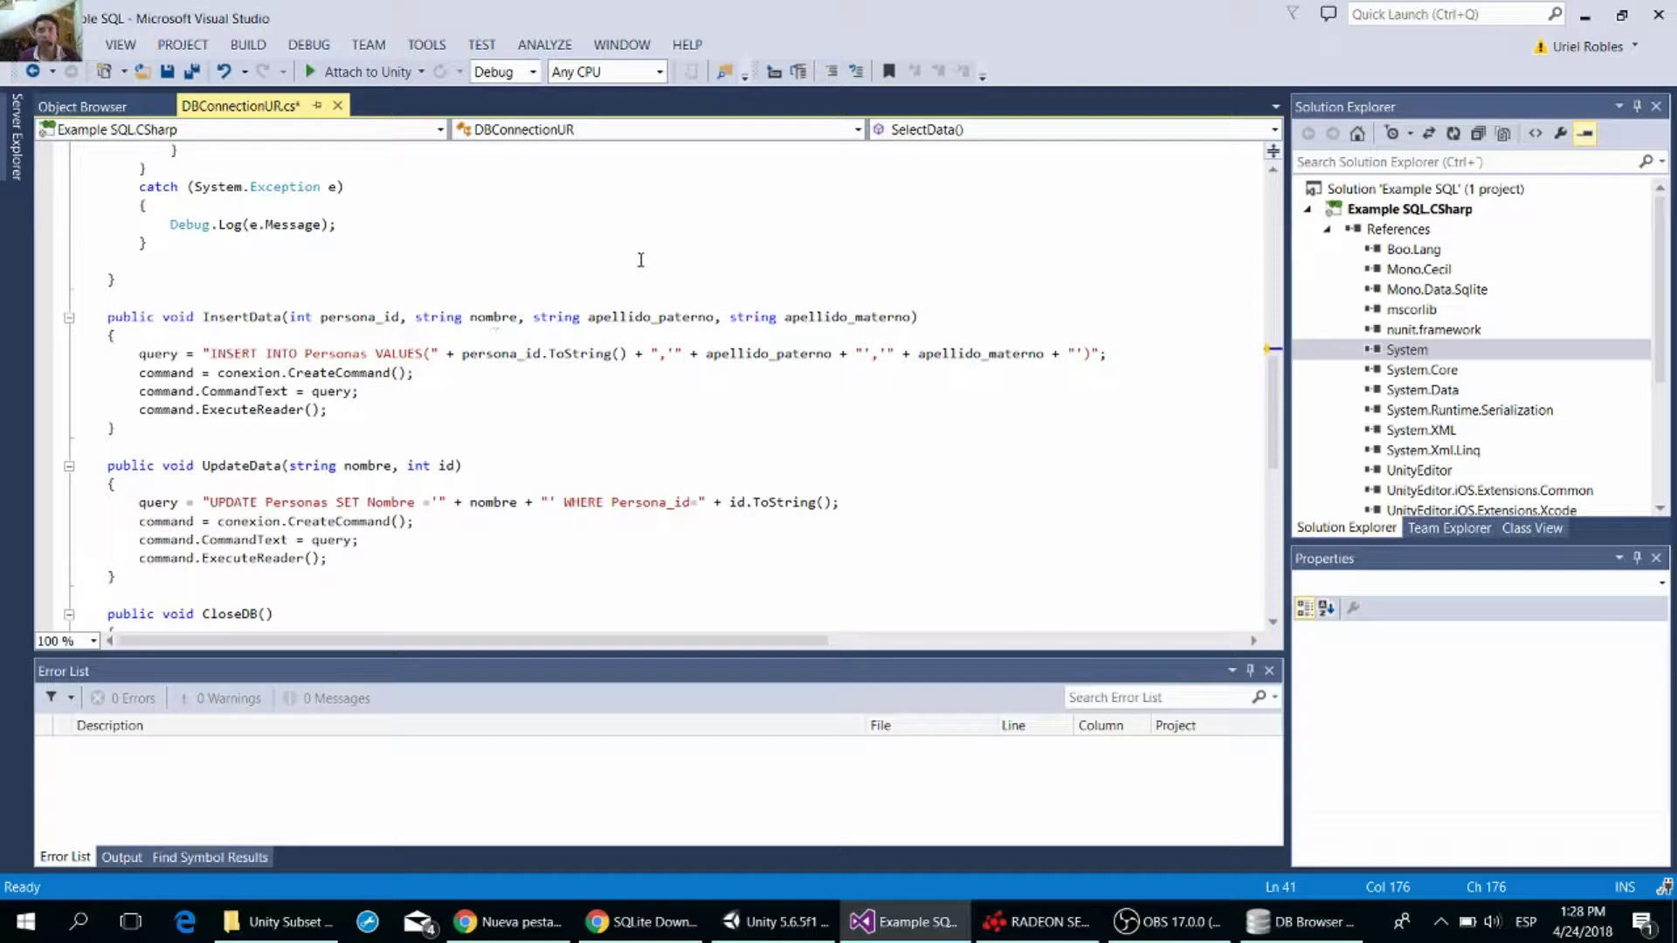
# - Rename the InsertData parameter apellido_materno to edad and make its type int
pyautogui.doubleClick(837, 320)
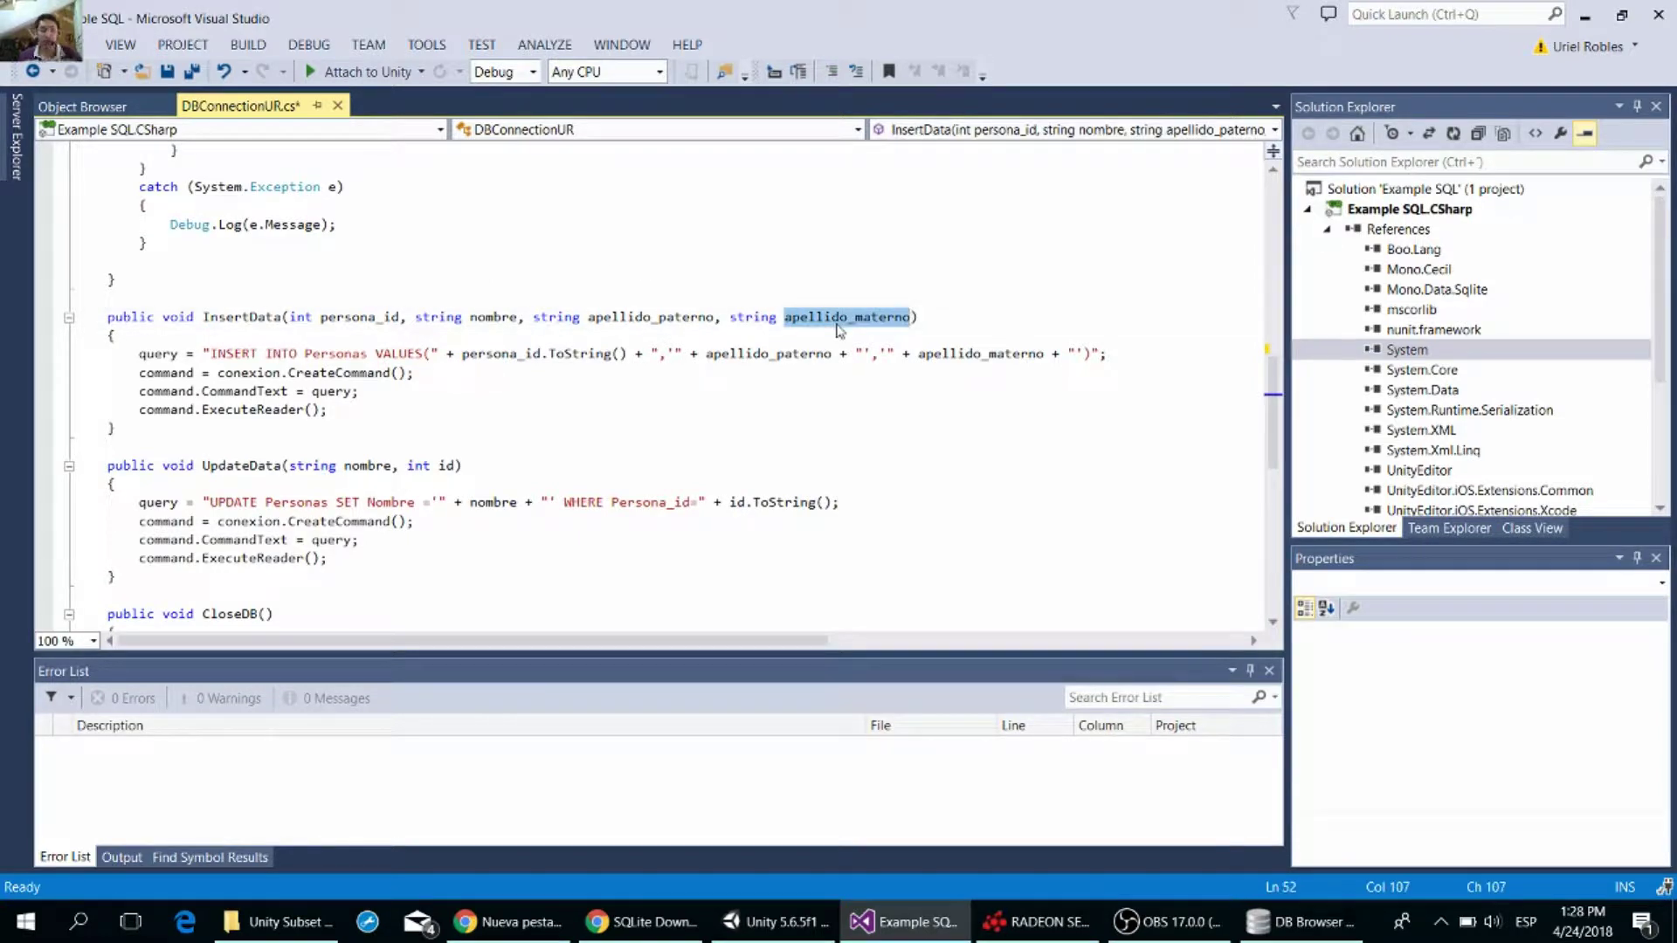
pyautogui.write('edad')
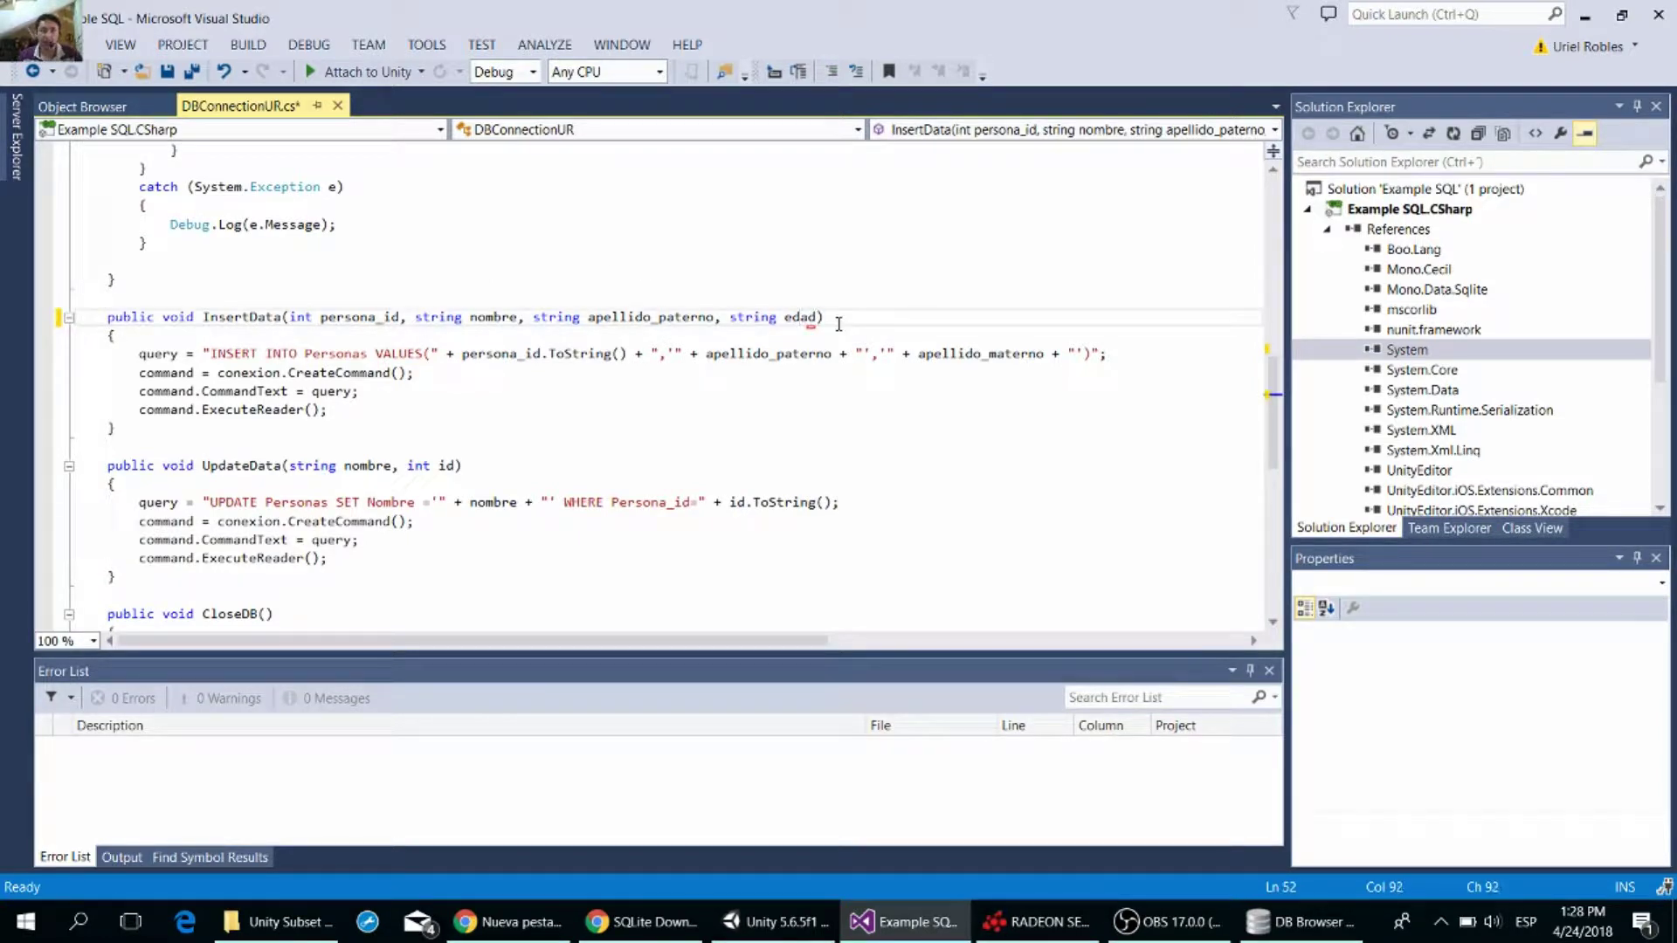
pyautogui.press('BackSpace')
pyautogui.press('BackSpace')
pyautogui.press('BackSpace')
pyautogui.press('BackSpace')
pyautogui.press('BackSpace')
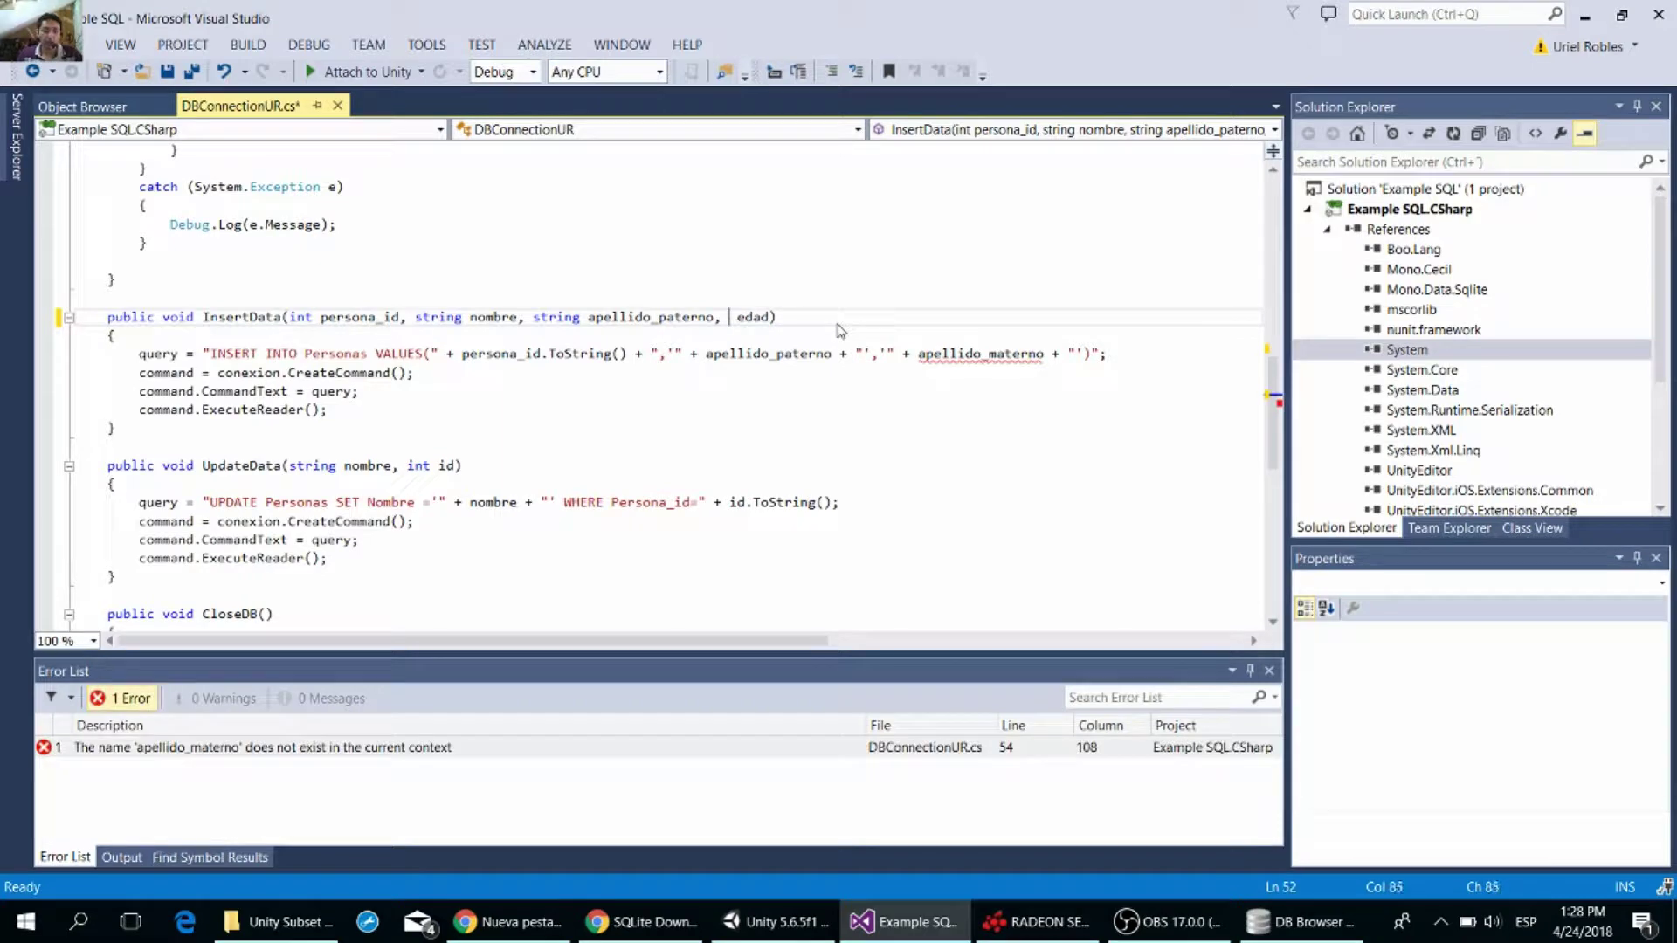
pyautogui.write('int')
pyautogui.press('Escape')
pyautogui.press('Up')
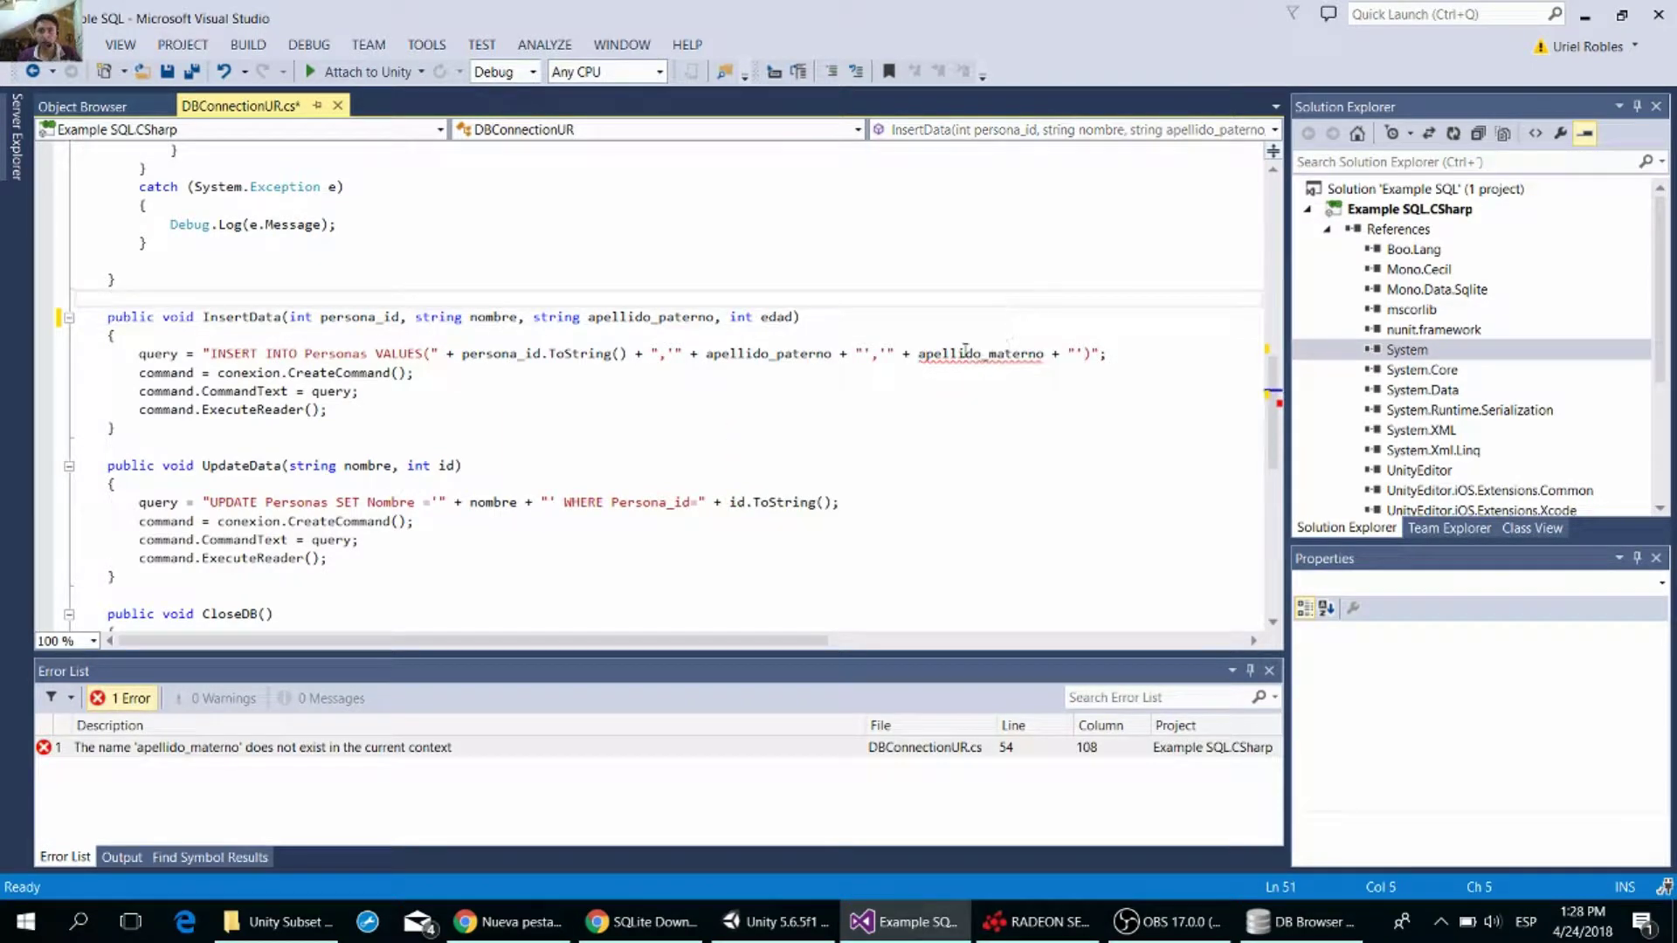
# - Use edad.ToString() instead of apellido_materno in the insert query, and save the script
pyautogui.doubleClick(958, 356)
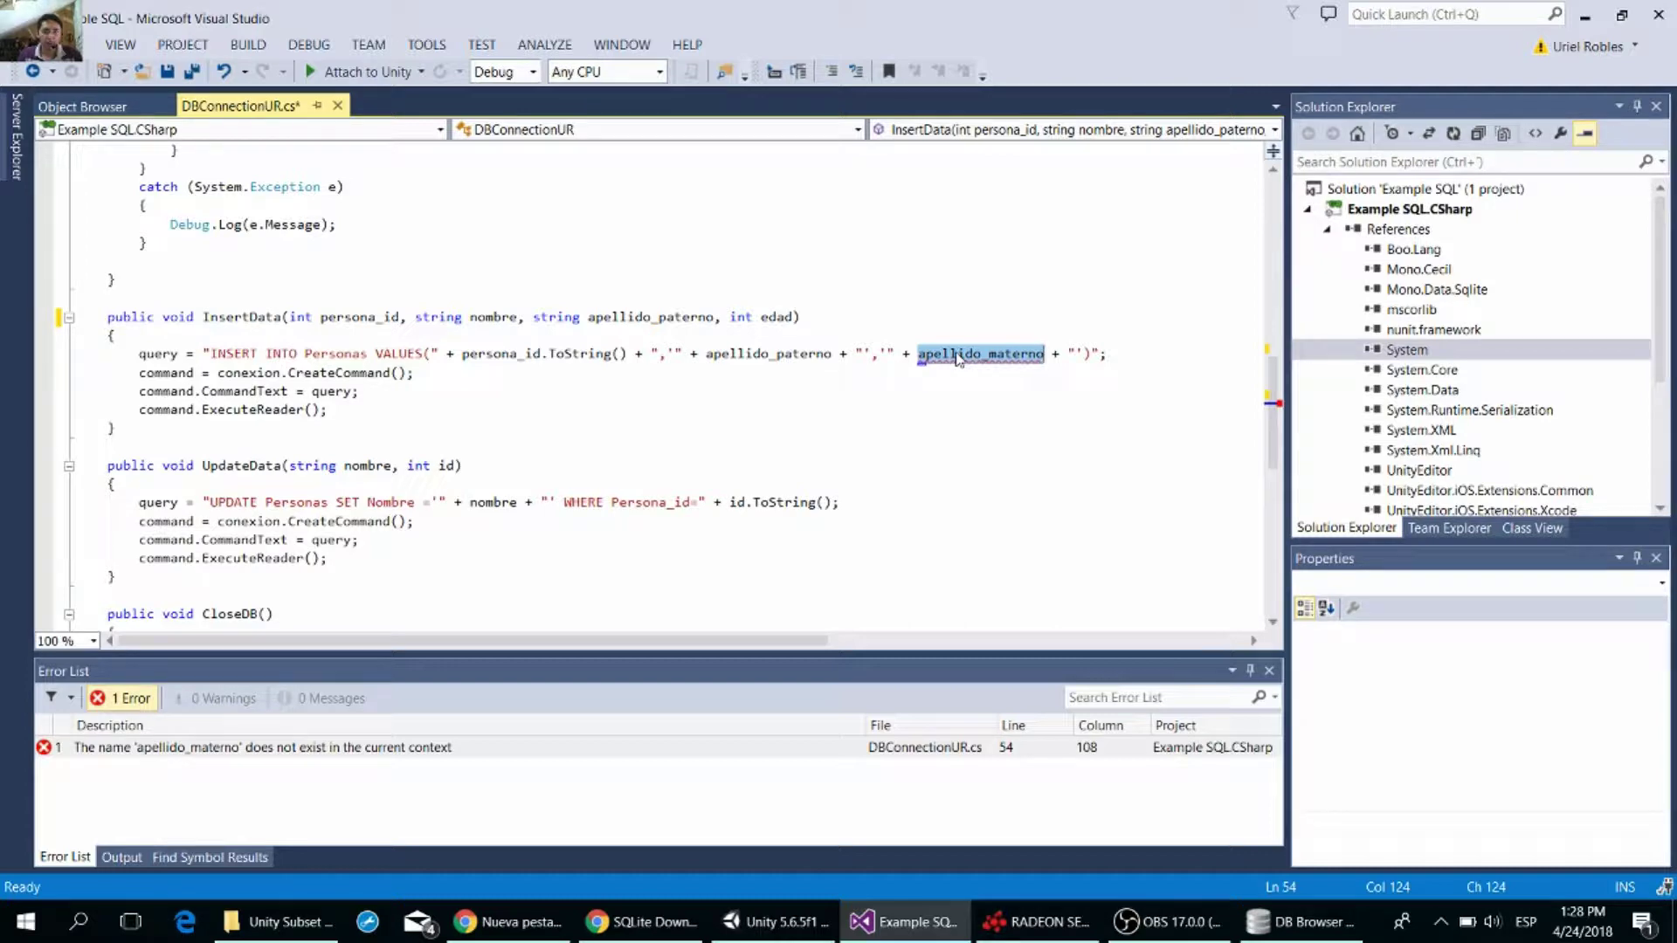
pyautogui.write('edad')
pyautogui.press('Escape')
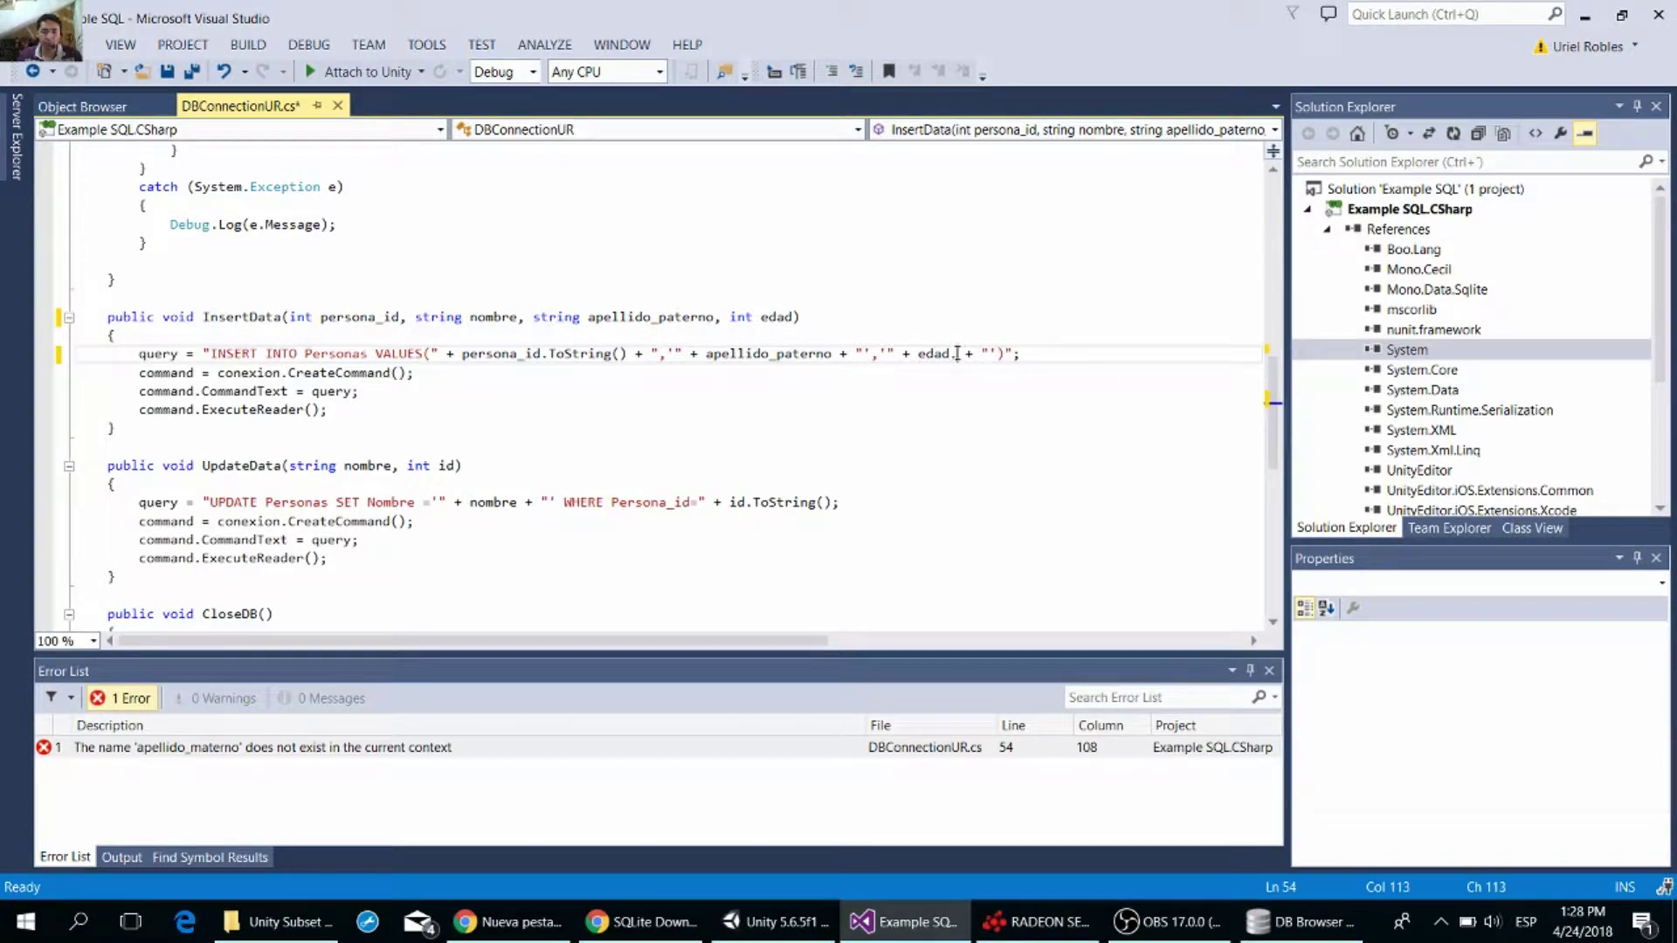
pyautogui.write('to')
pyautogui.press('Tab')
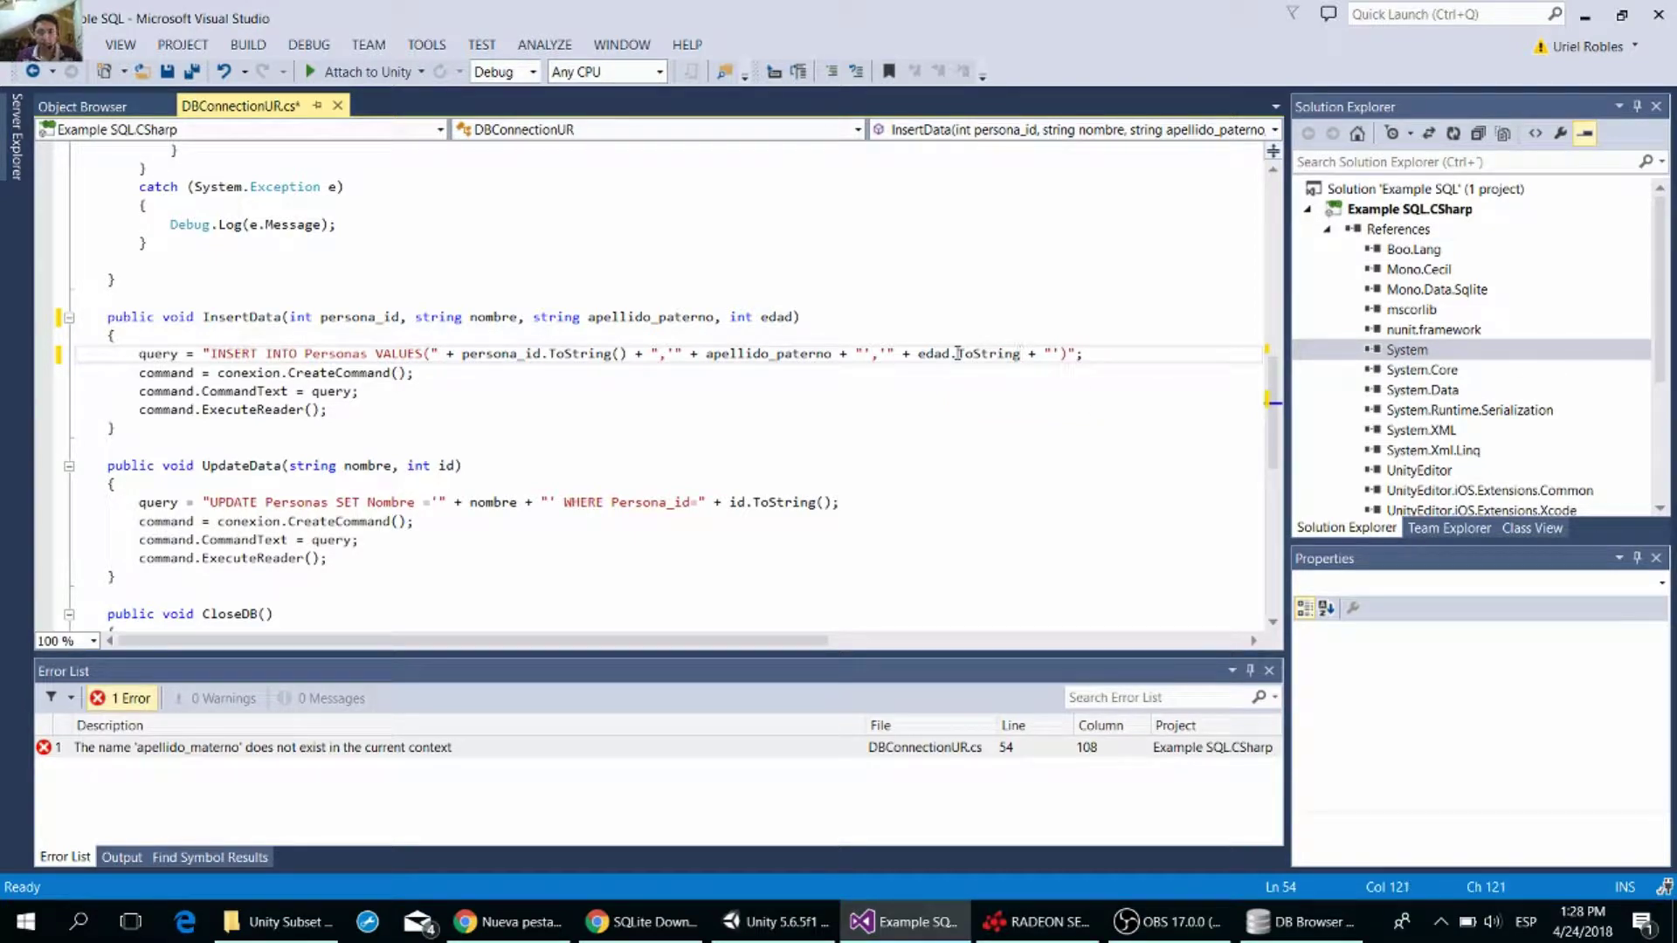
pyautogui.write('()')
pyautogui.hotkey('ctrl', 's')
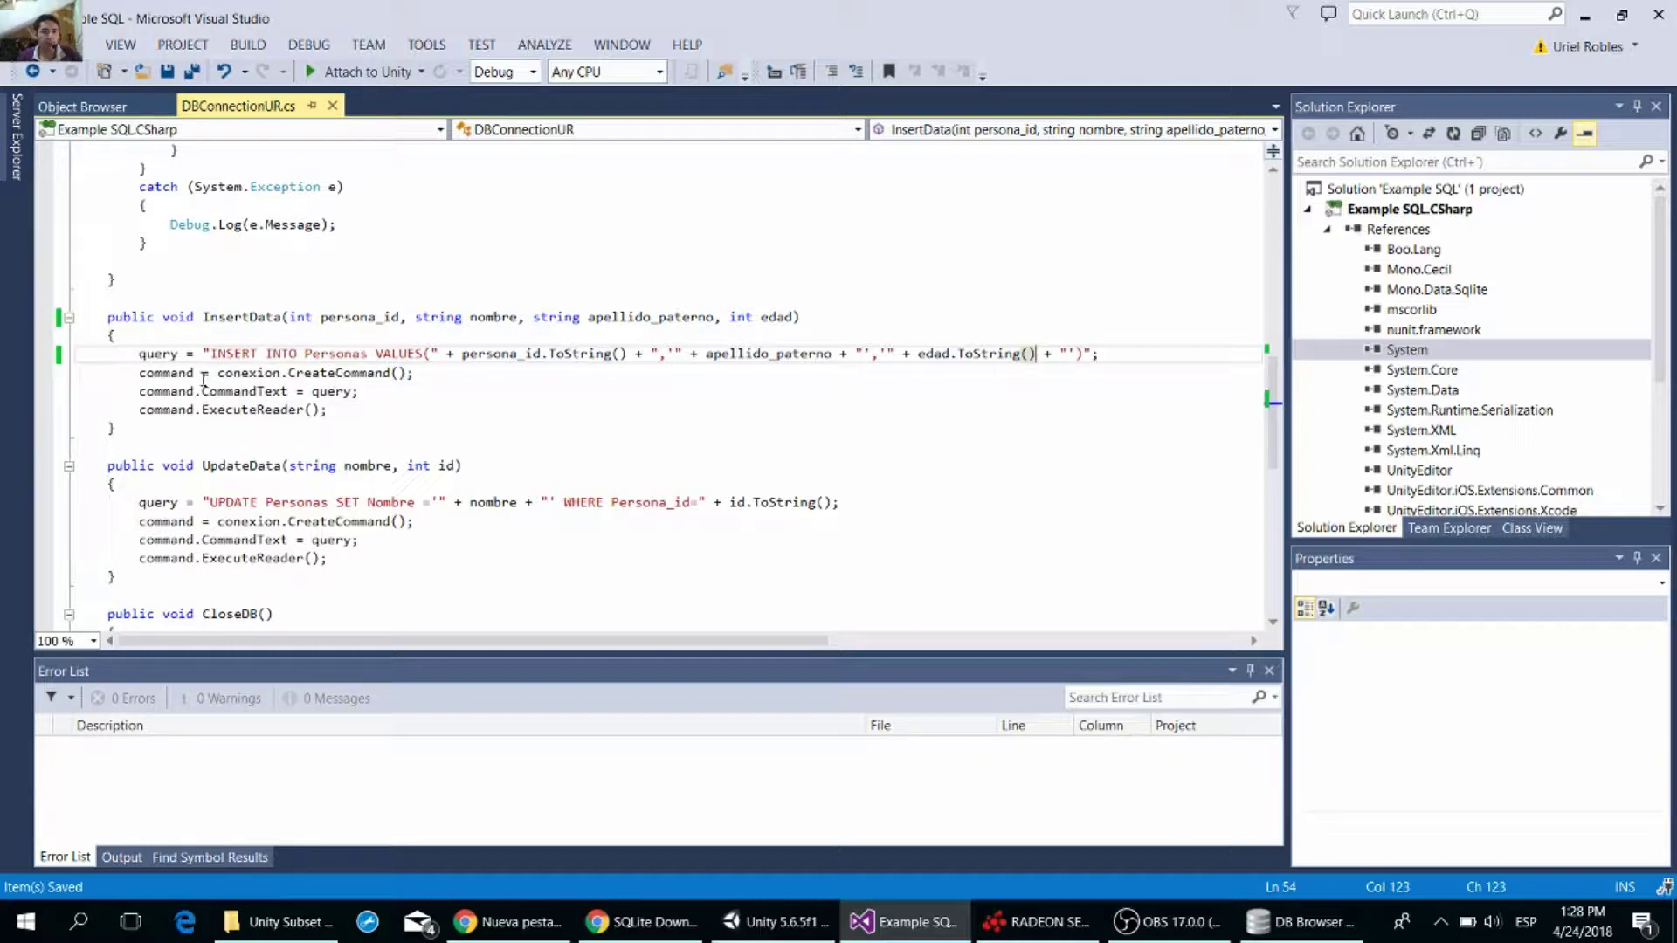
pyautogui.scroll(4, 203, 379)
pyautogui.scroll(2, 203, 378)
pyautogui.scroll(2, 209, 384)
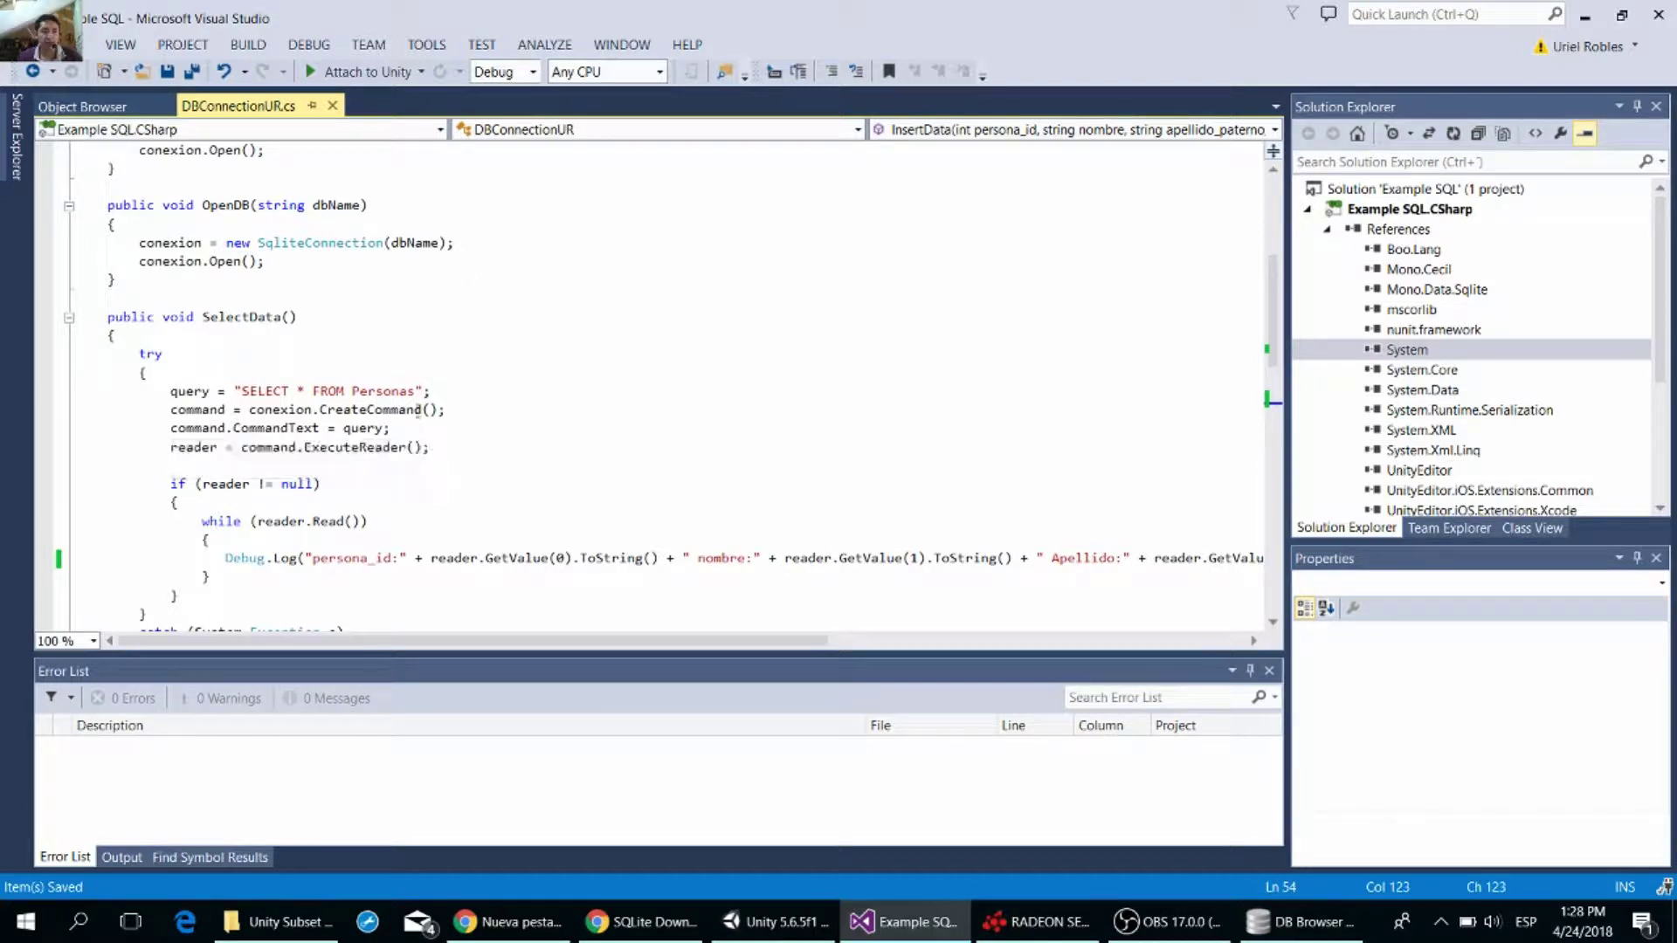
pyautogui.scroll(-1, 262, 446)
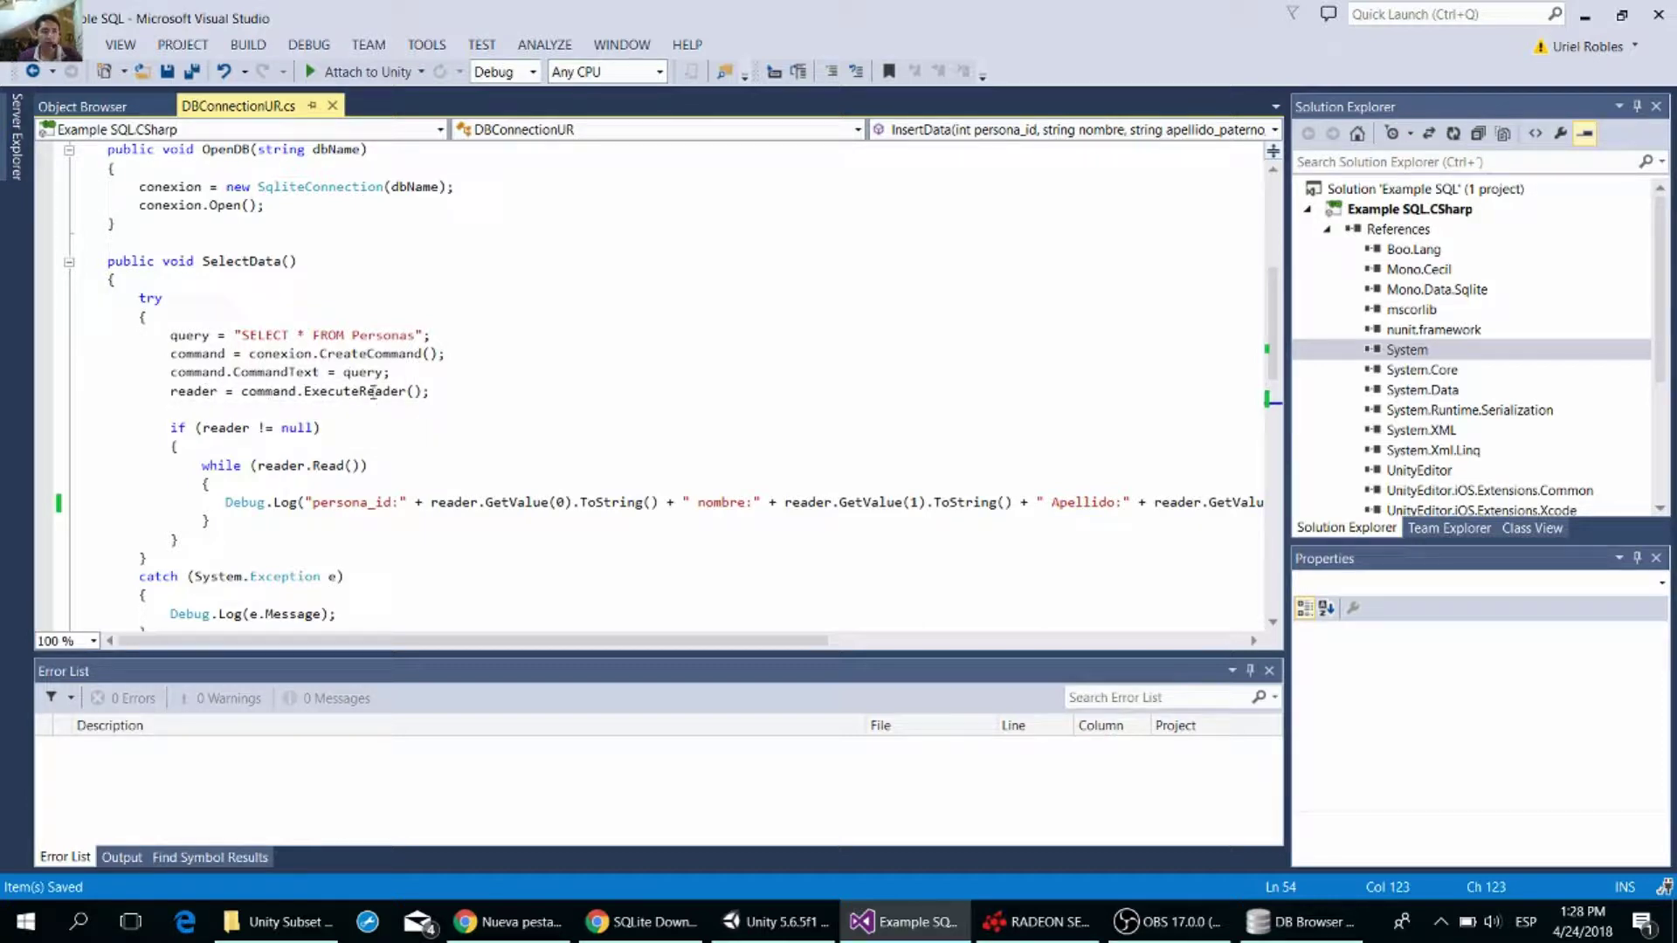
pyautogui.scroll(-2, 234, 395)
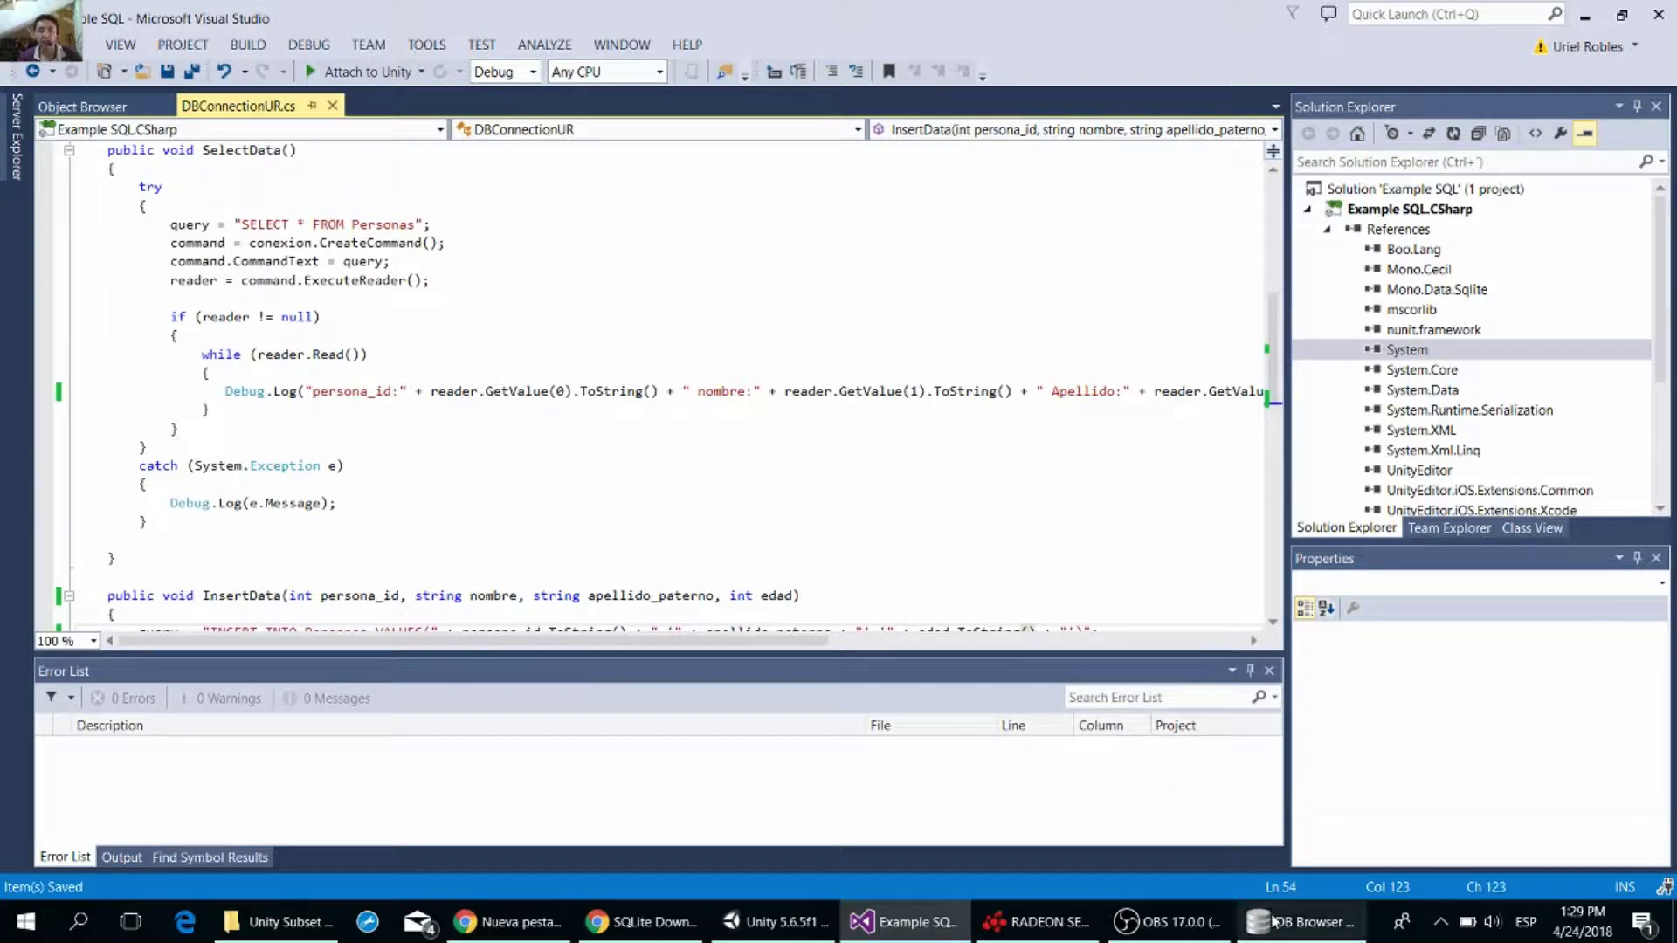
pyautogui.click(1306, 922)
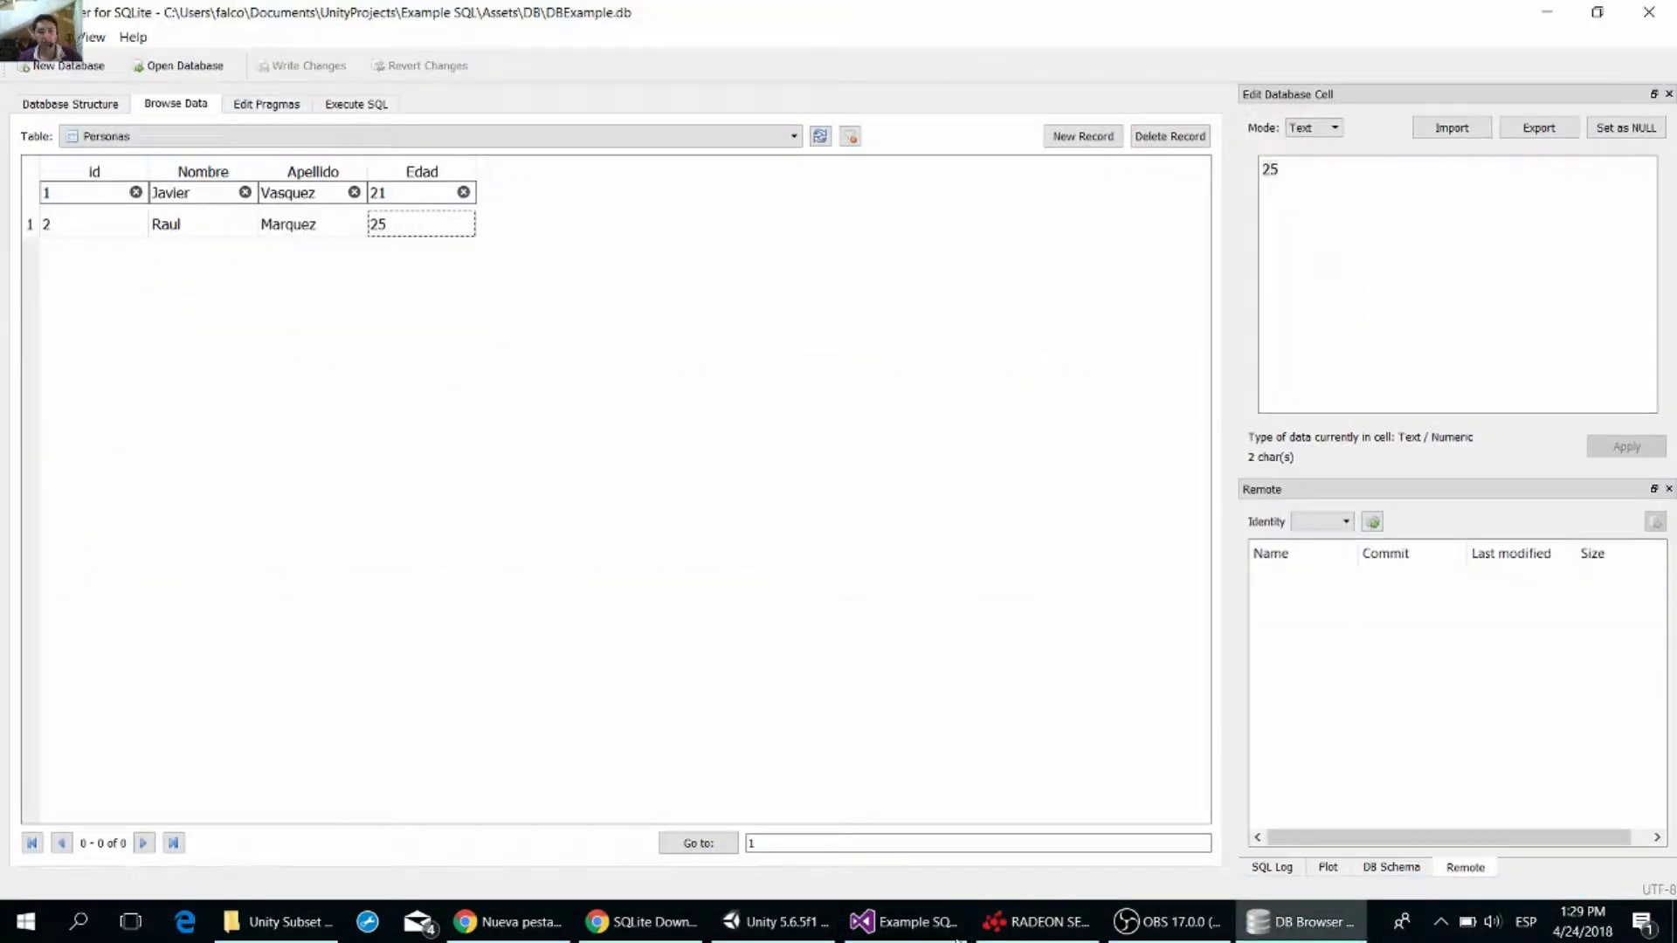
pyautogui.click(904, 921)
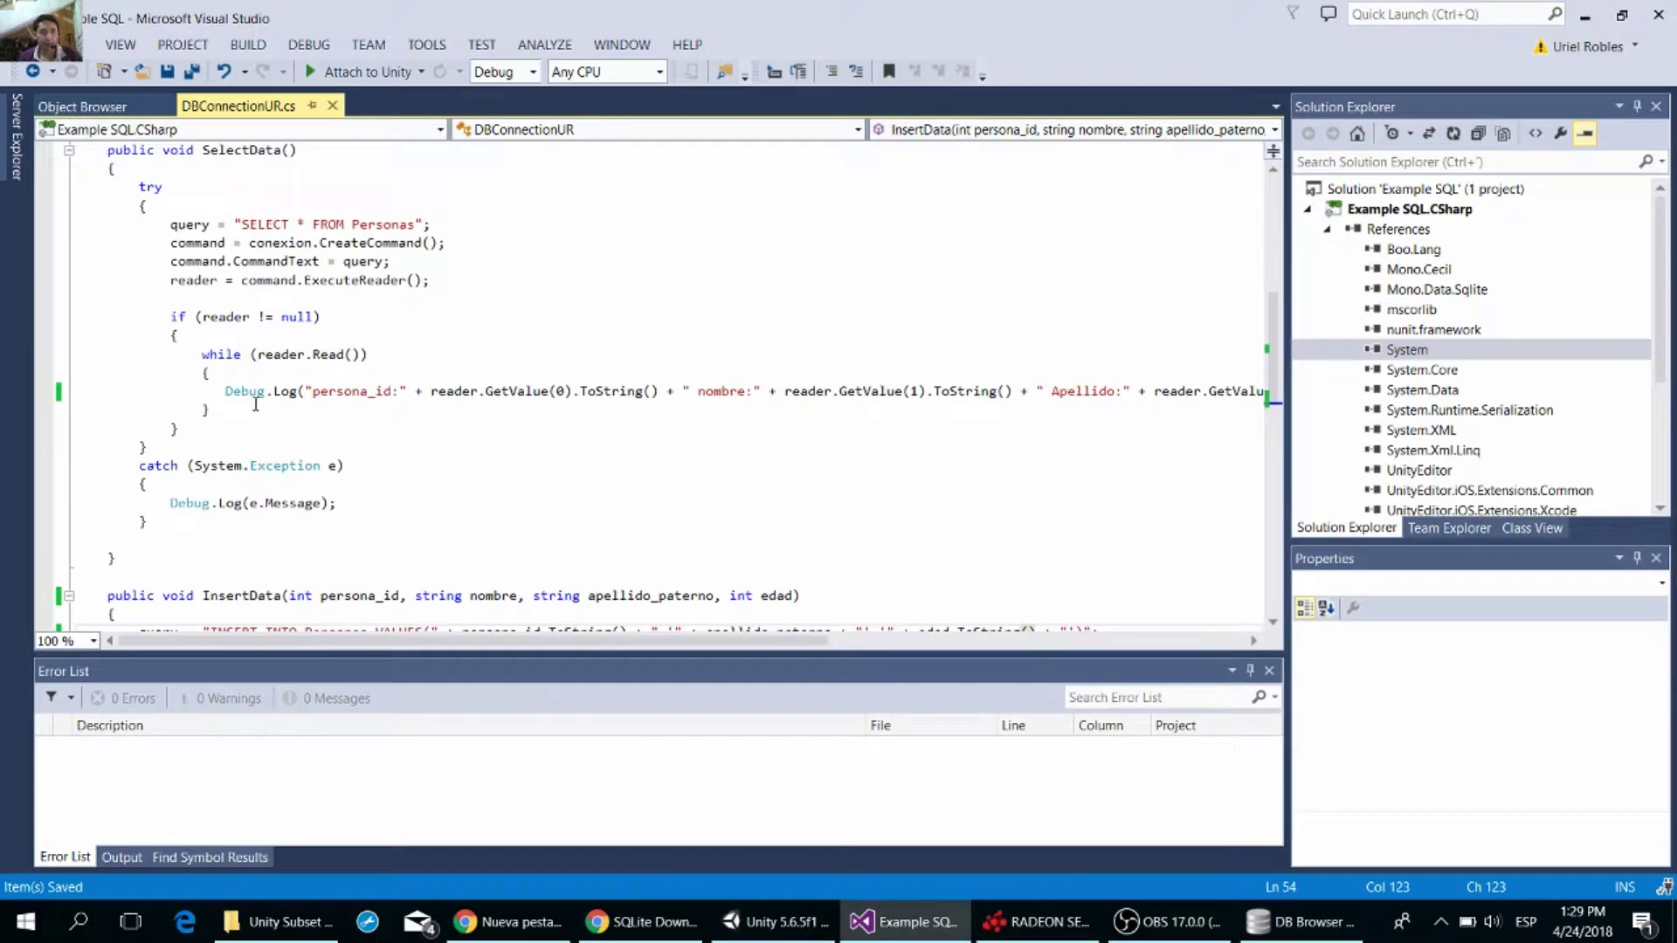
pyautogui.scroll(-1, 236, 408)
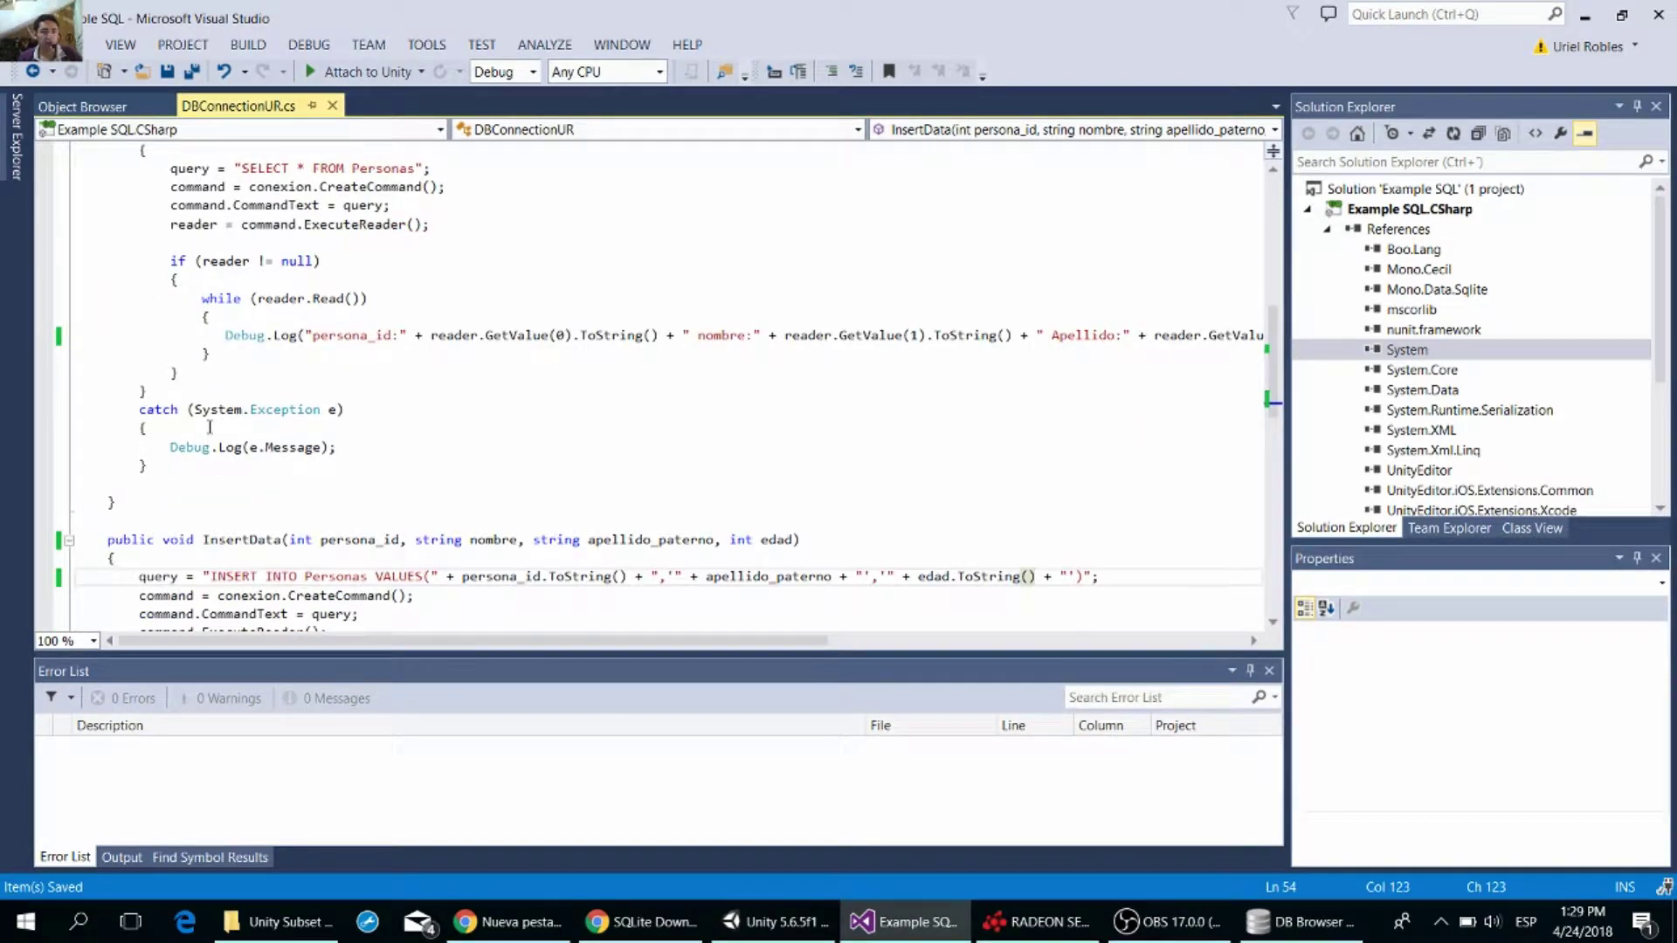
pyautogui.scroll(-4, 210, 427)
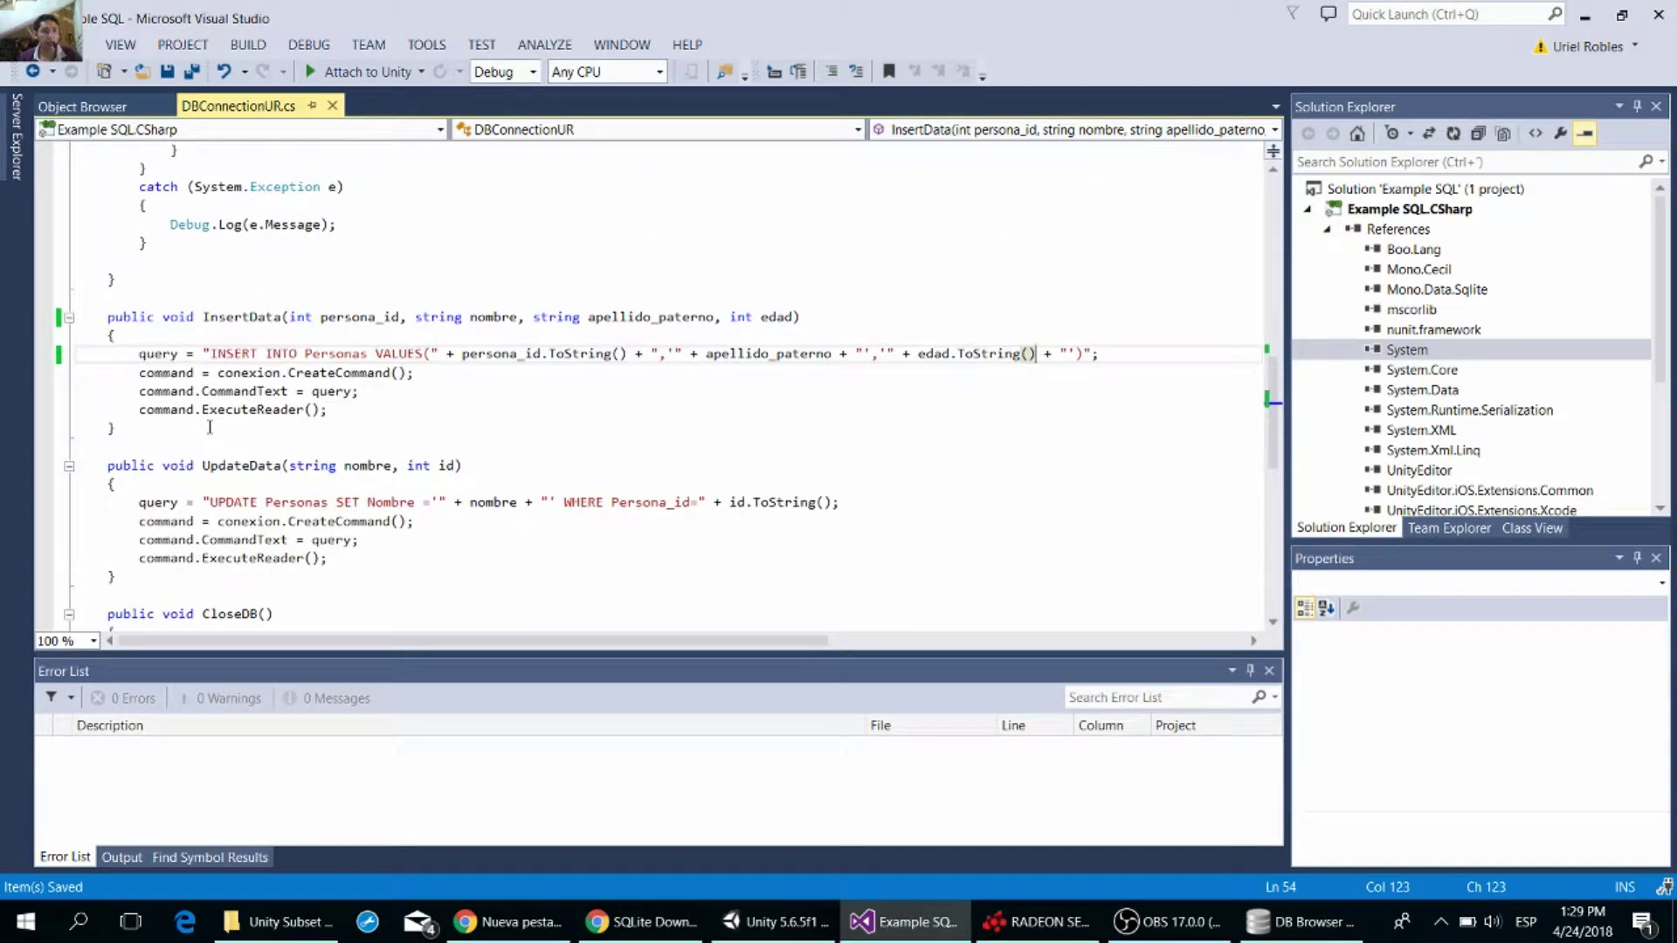
pyautogui.scroll(-1, 210, 427)
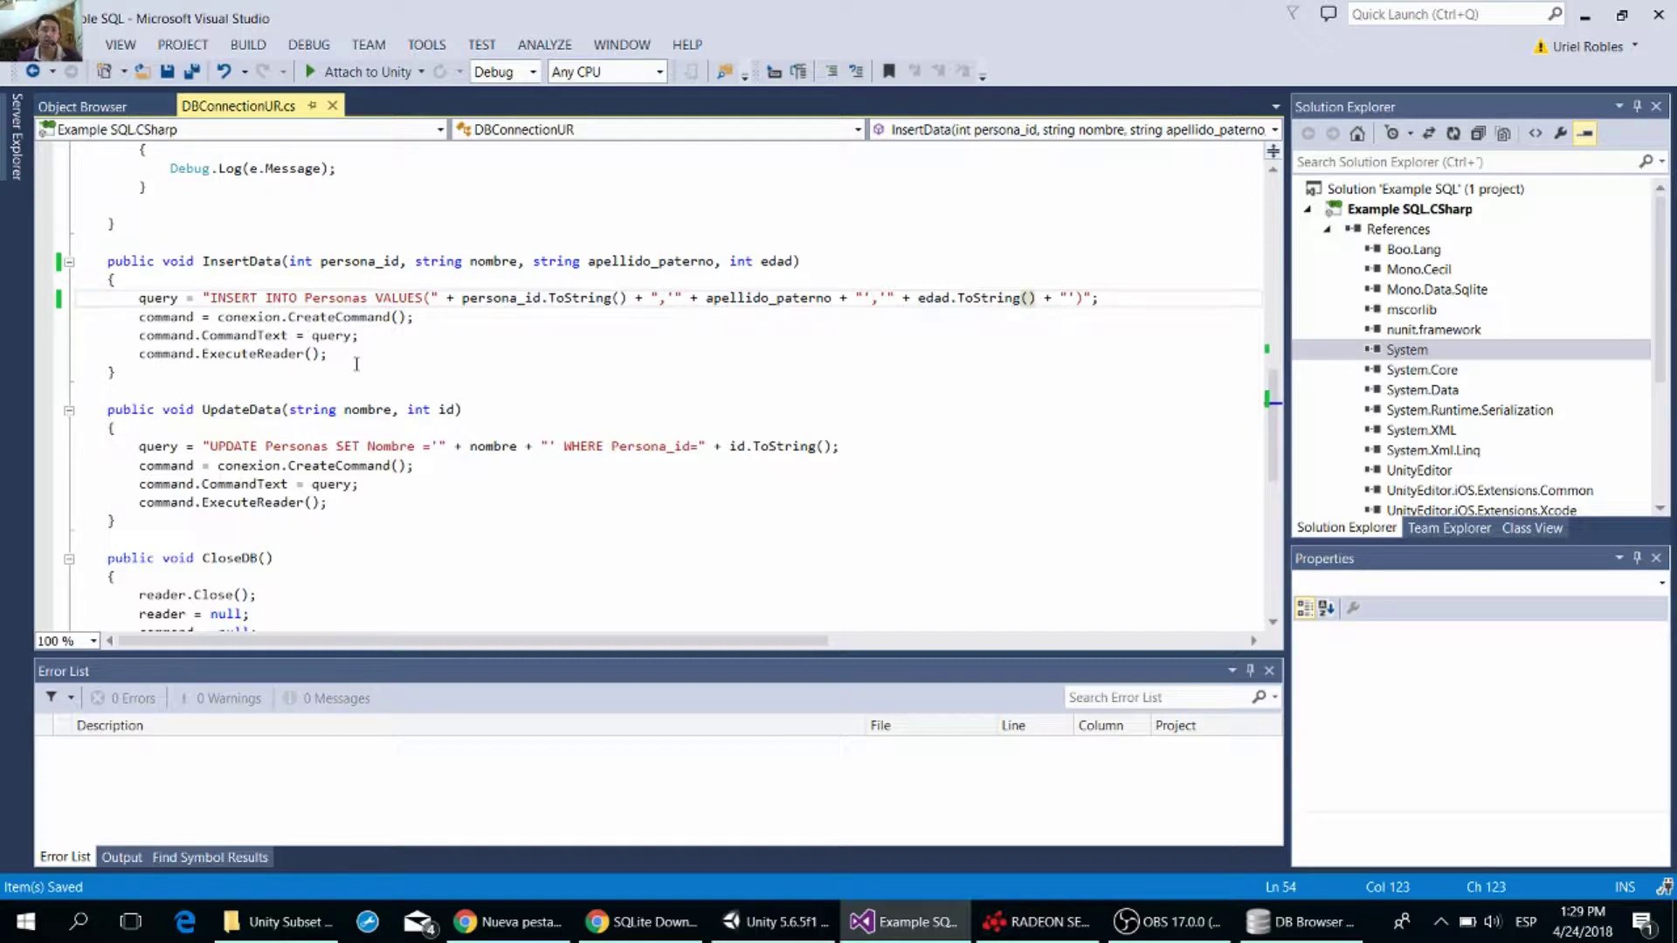
pyautogui.scroll(-2, 356, 364)
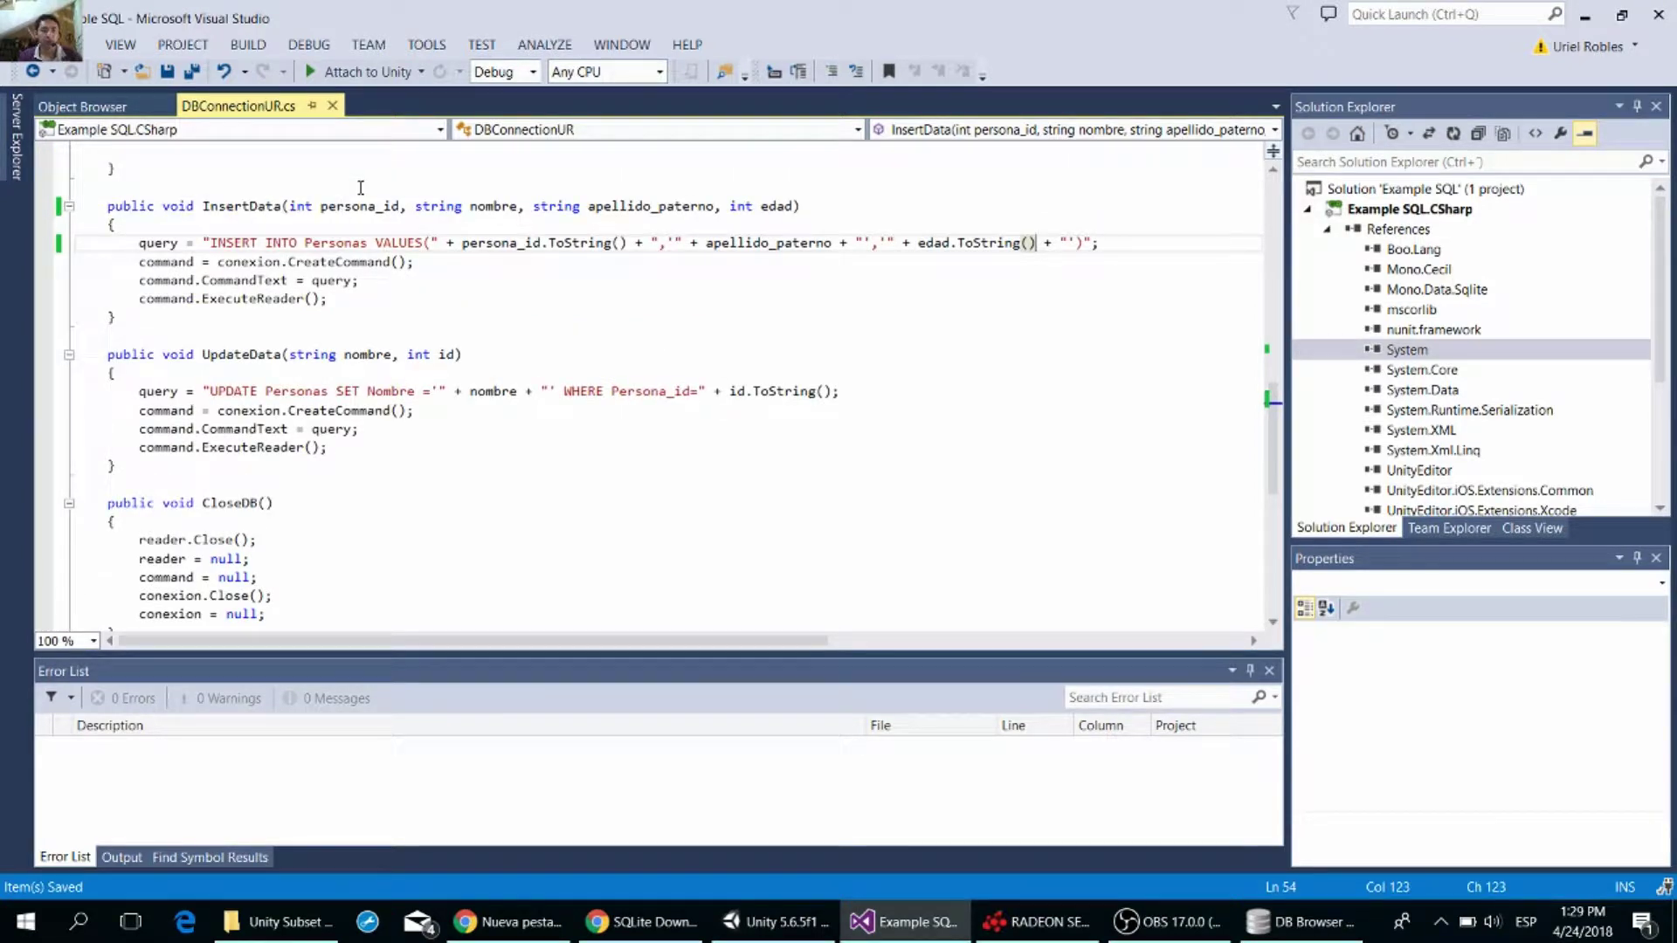
pyautogui.scroll(-1, 359, 188)
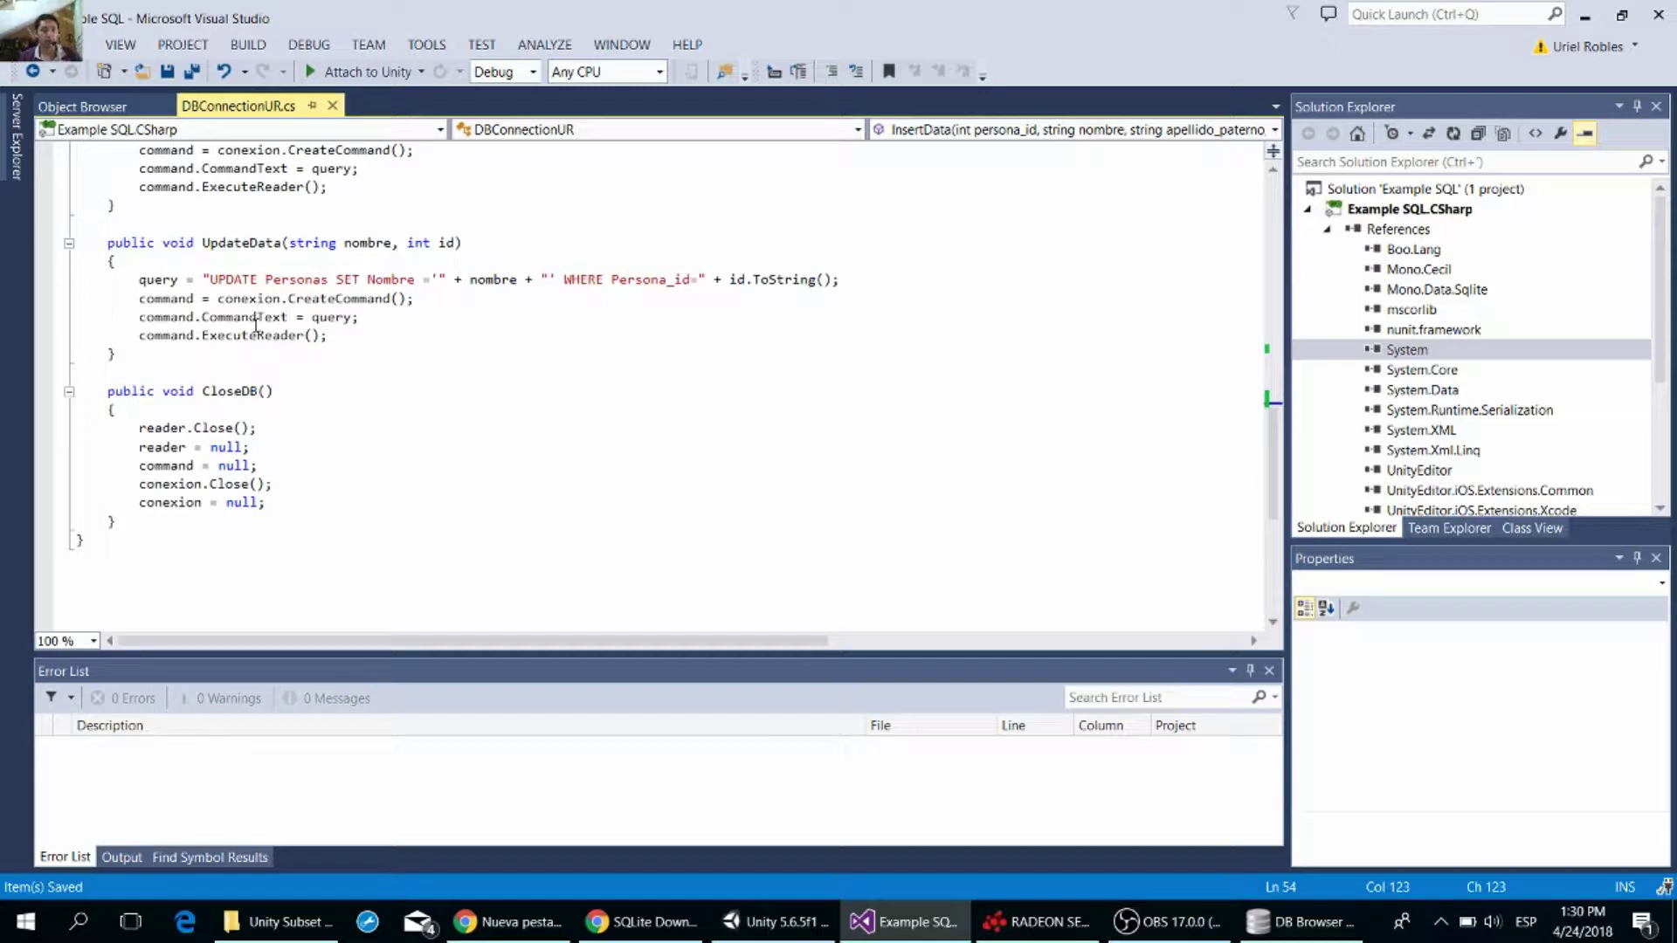
pyautogui.scroll(8, 364, 345)
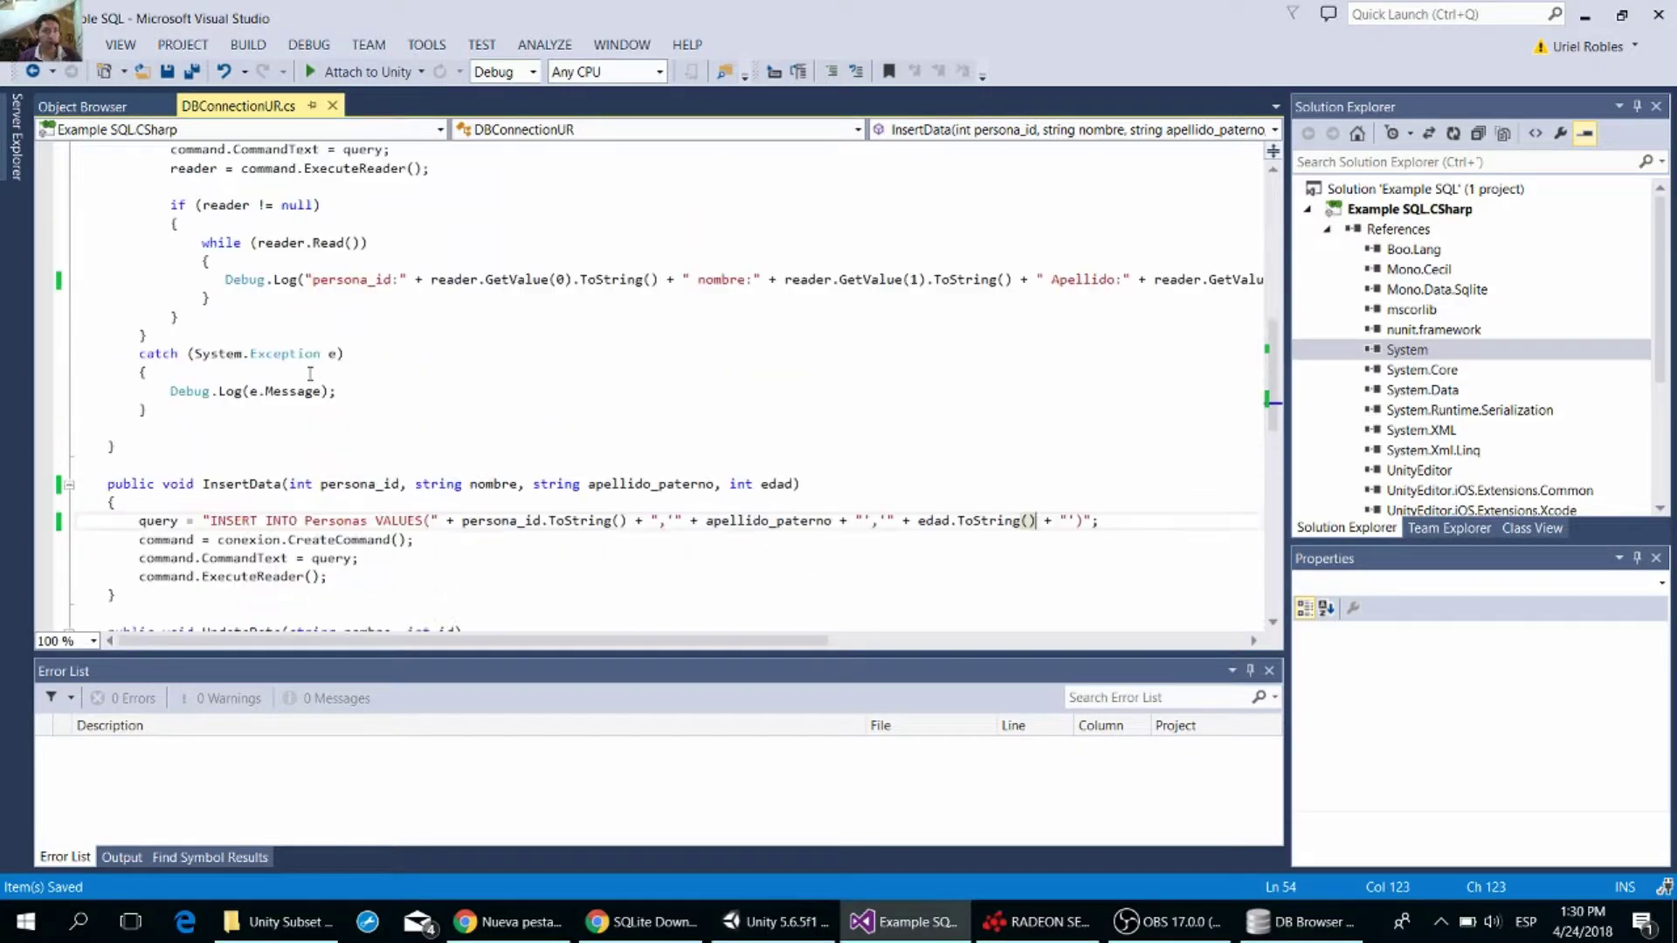
pyautogui.scroll(8, 363, 345)
pyautogui.scroll(3, 364, 345)
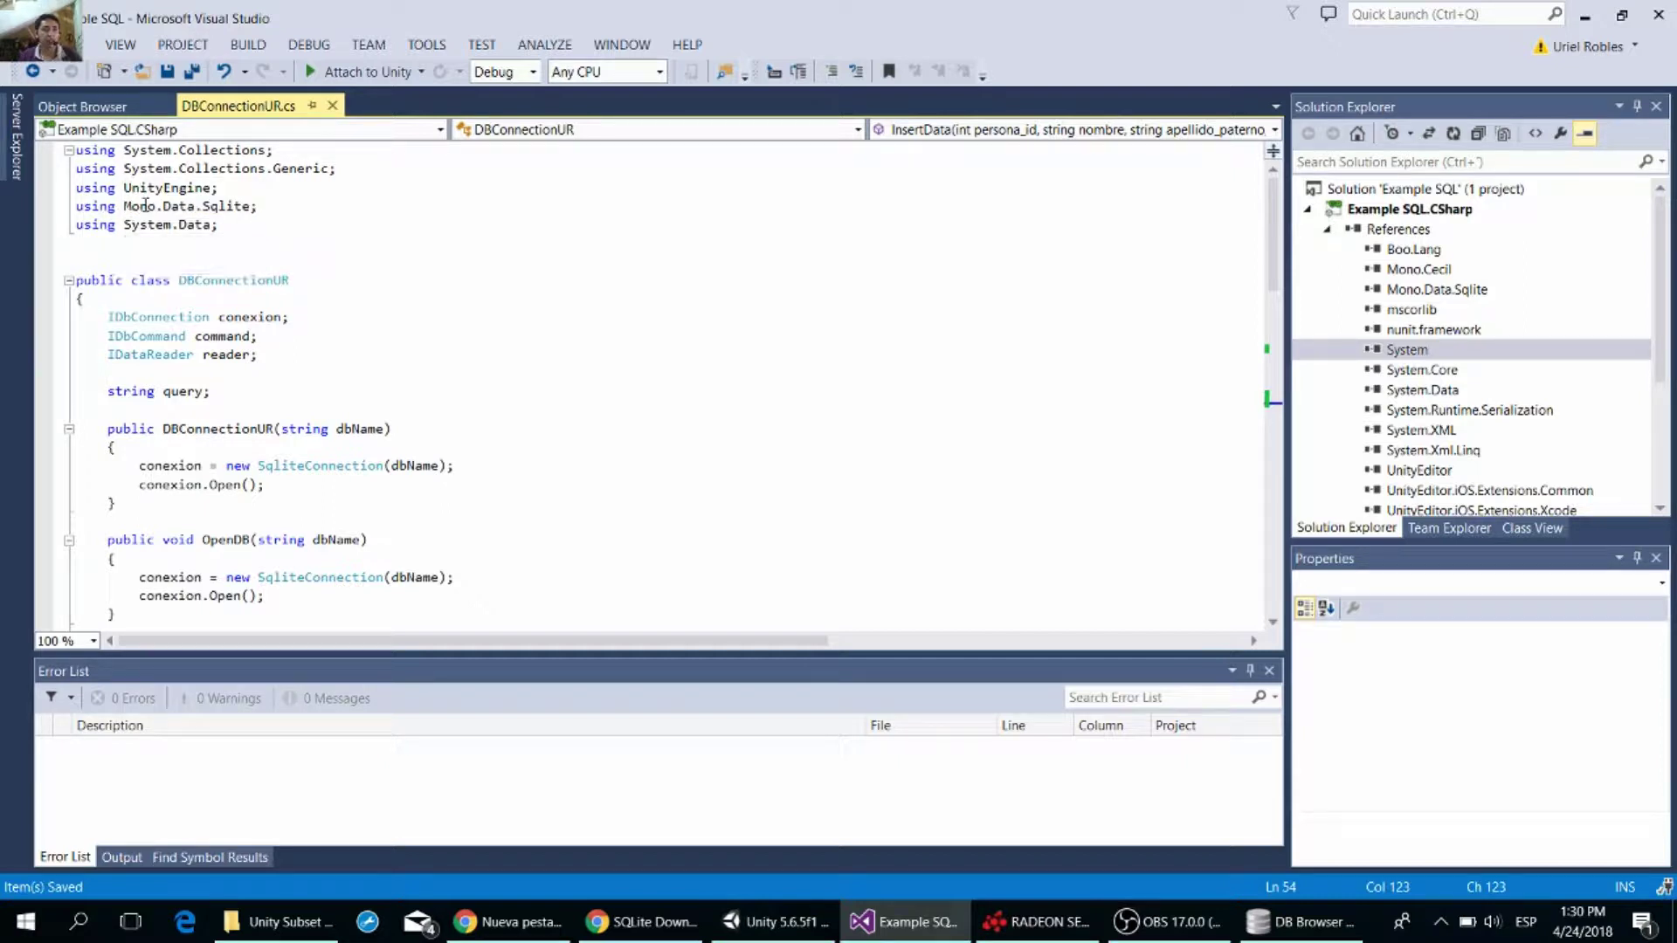
pyautogui.moveTo(131, 206)
pyautogui.scroll(-2, 164, 340)
pyautogui.scroll(-5, 165, 340)
pyautogui.scroll(-5, 164, 341)
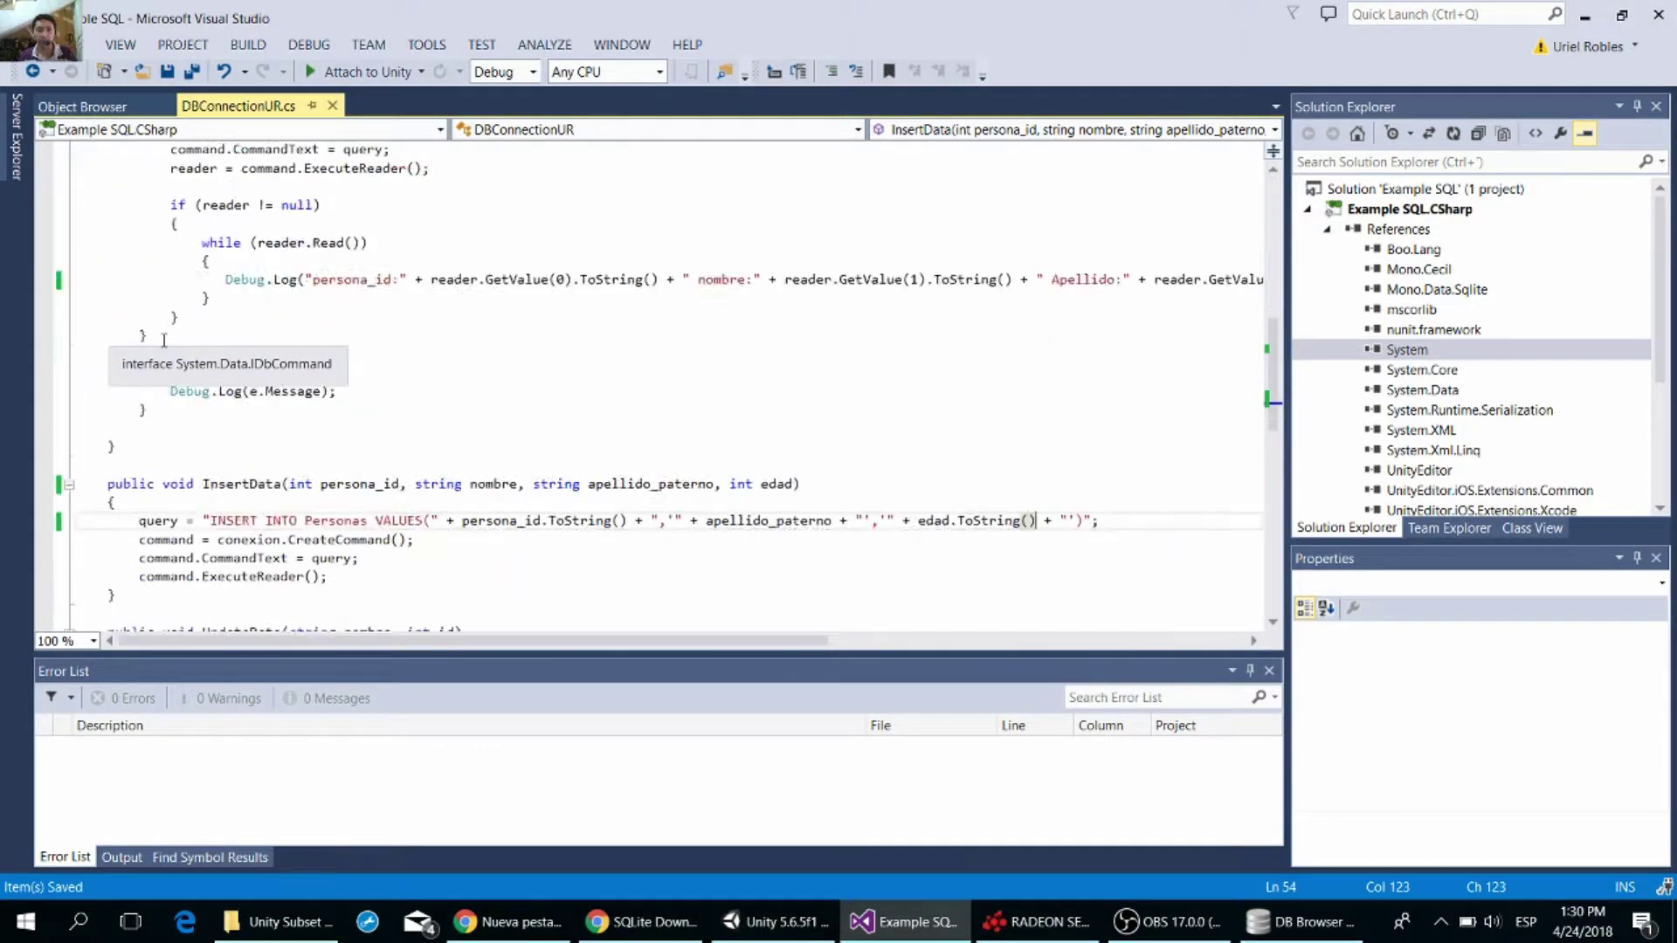
pyautogui.scroll(-4, 165, 341)
pyautogui.scroll(-2, 164, 341)
pyautogui.scroll(-5, 164, 341)
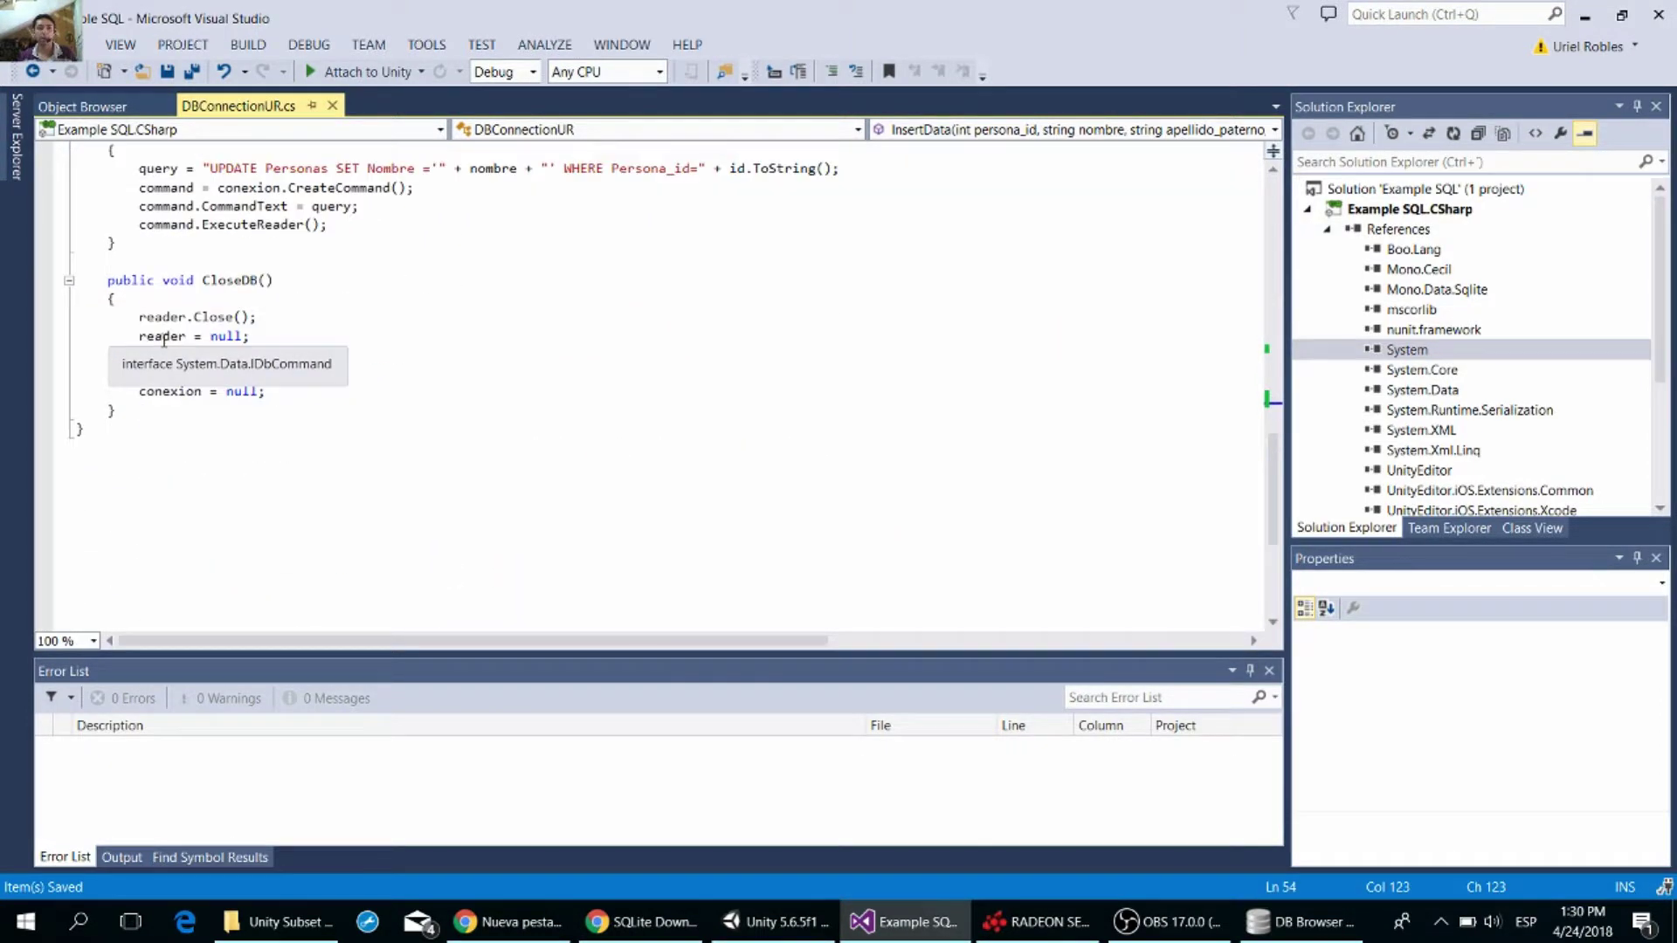
pyautogui.scroll(6, 164, 340)
pyautogui.scroll(4, 164, 341)
pyautogui.scroll(2, 164, 340)
pyautogui.scroll(4, 164, 341)
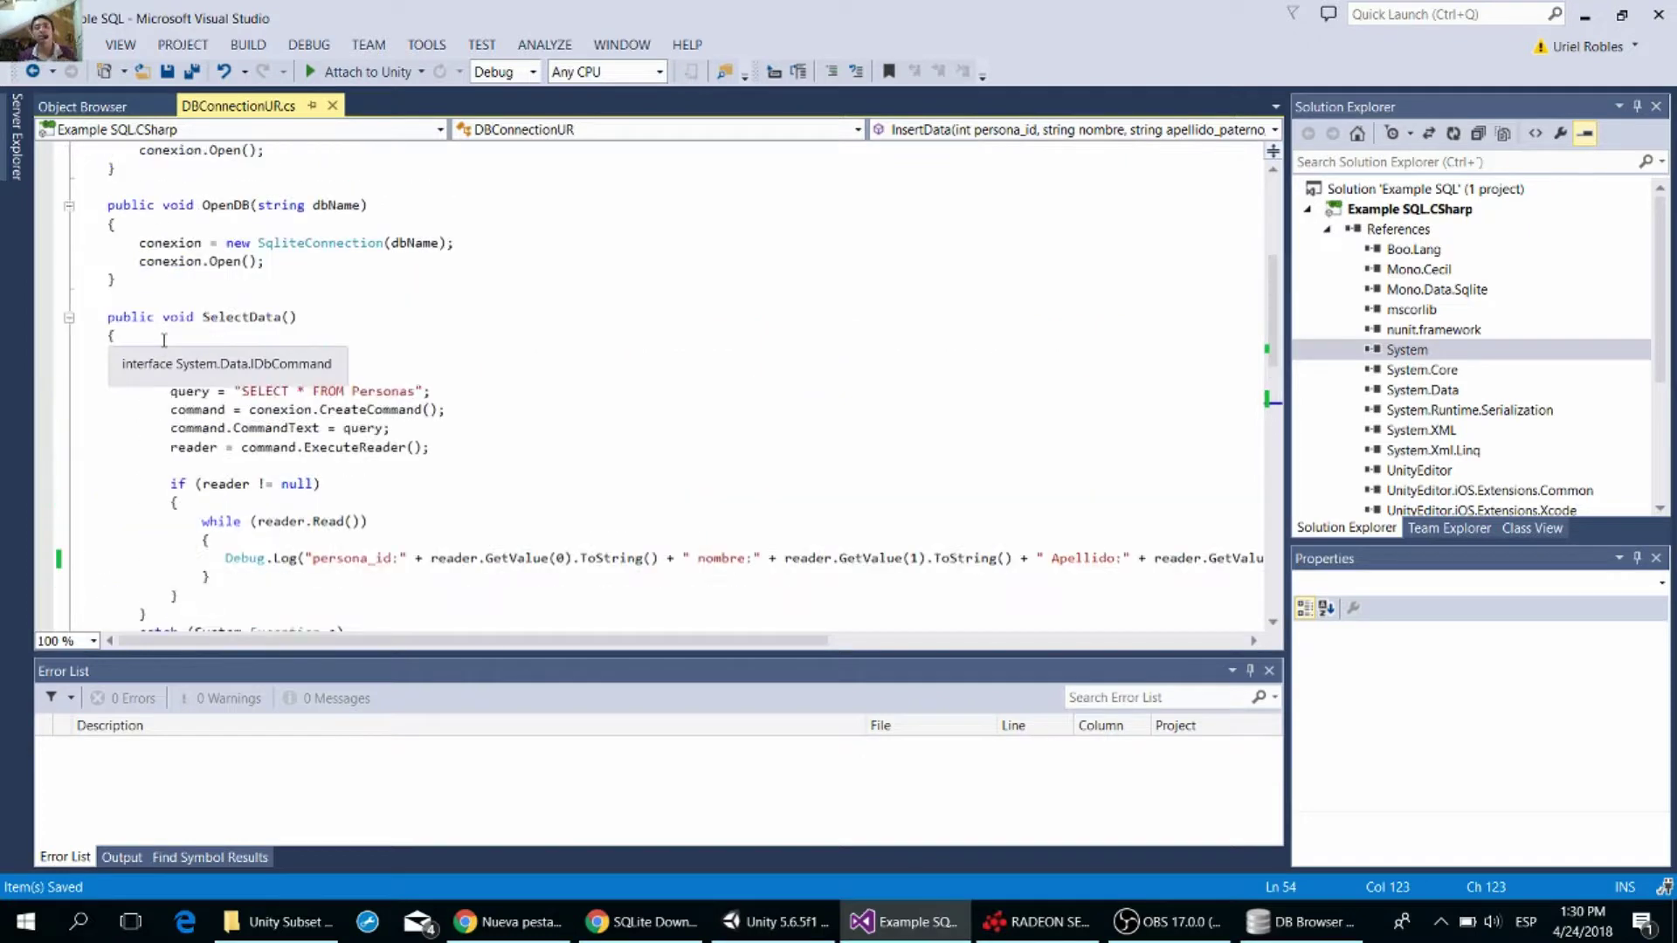
pyautogui.scroll(6, 152, 265)
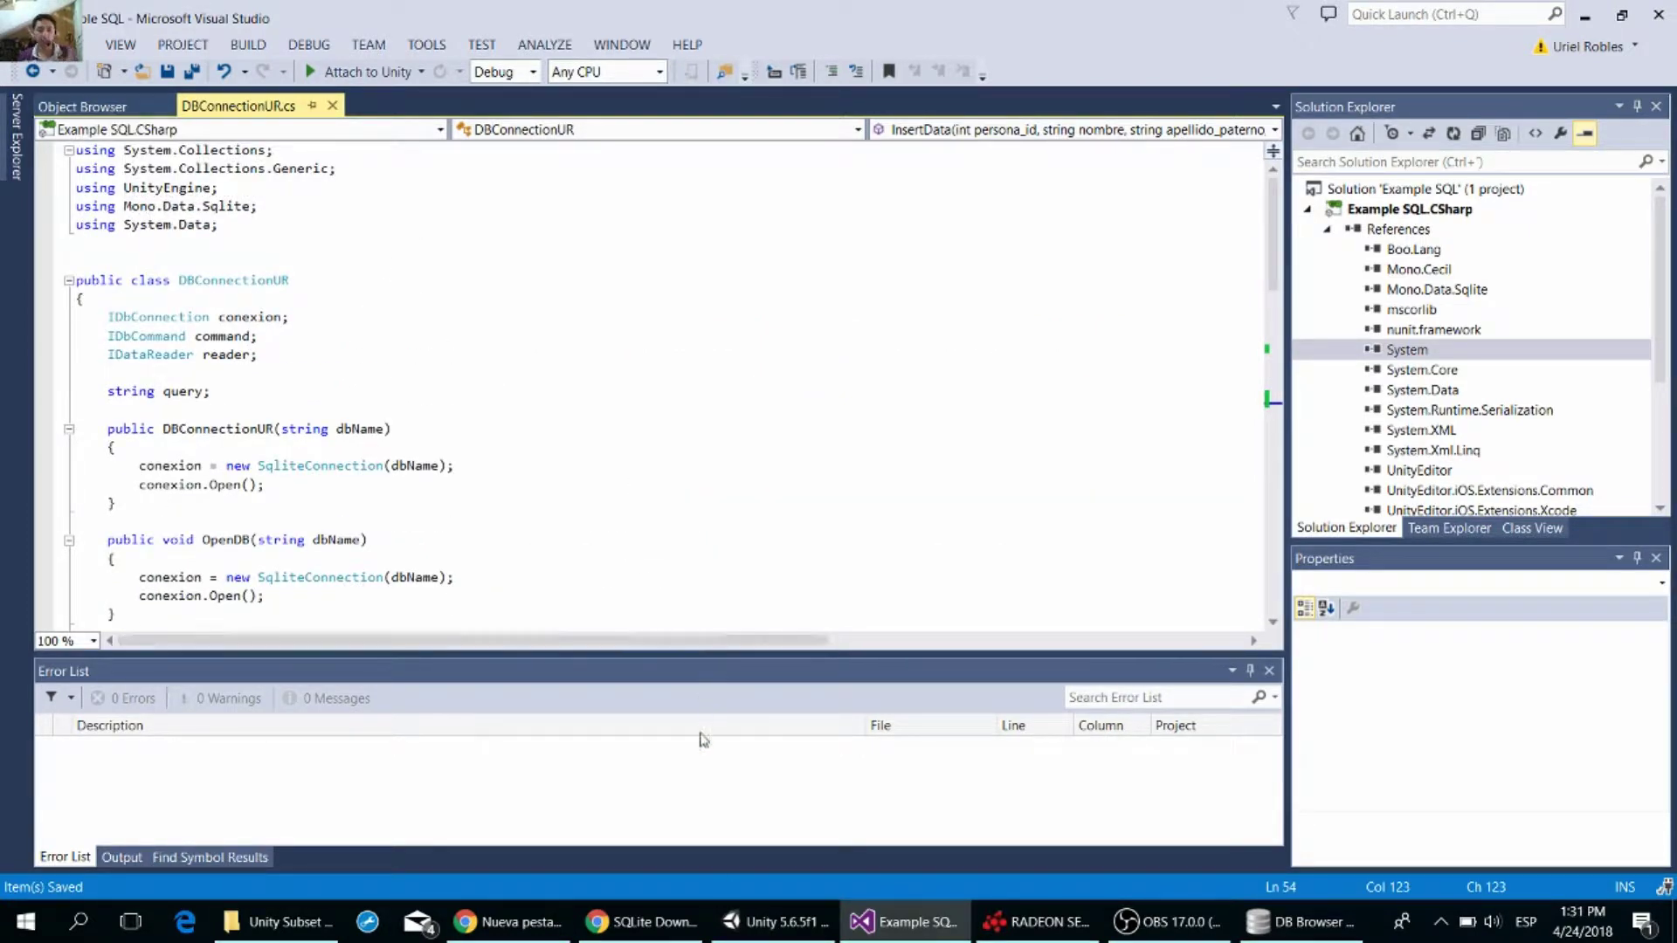
# - Open ExampleDB.cs, normalize its line endings, append .db to MyDataBase, and save
pyautogui.click(757, 932)
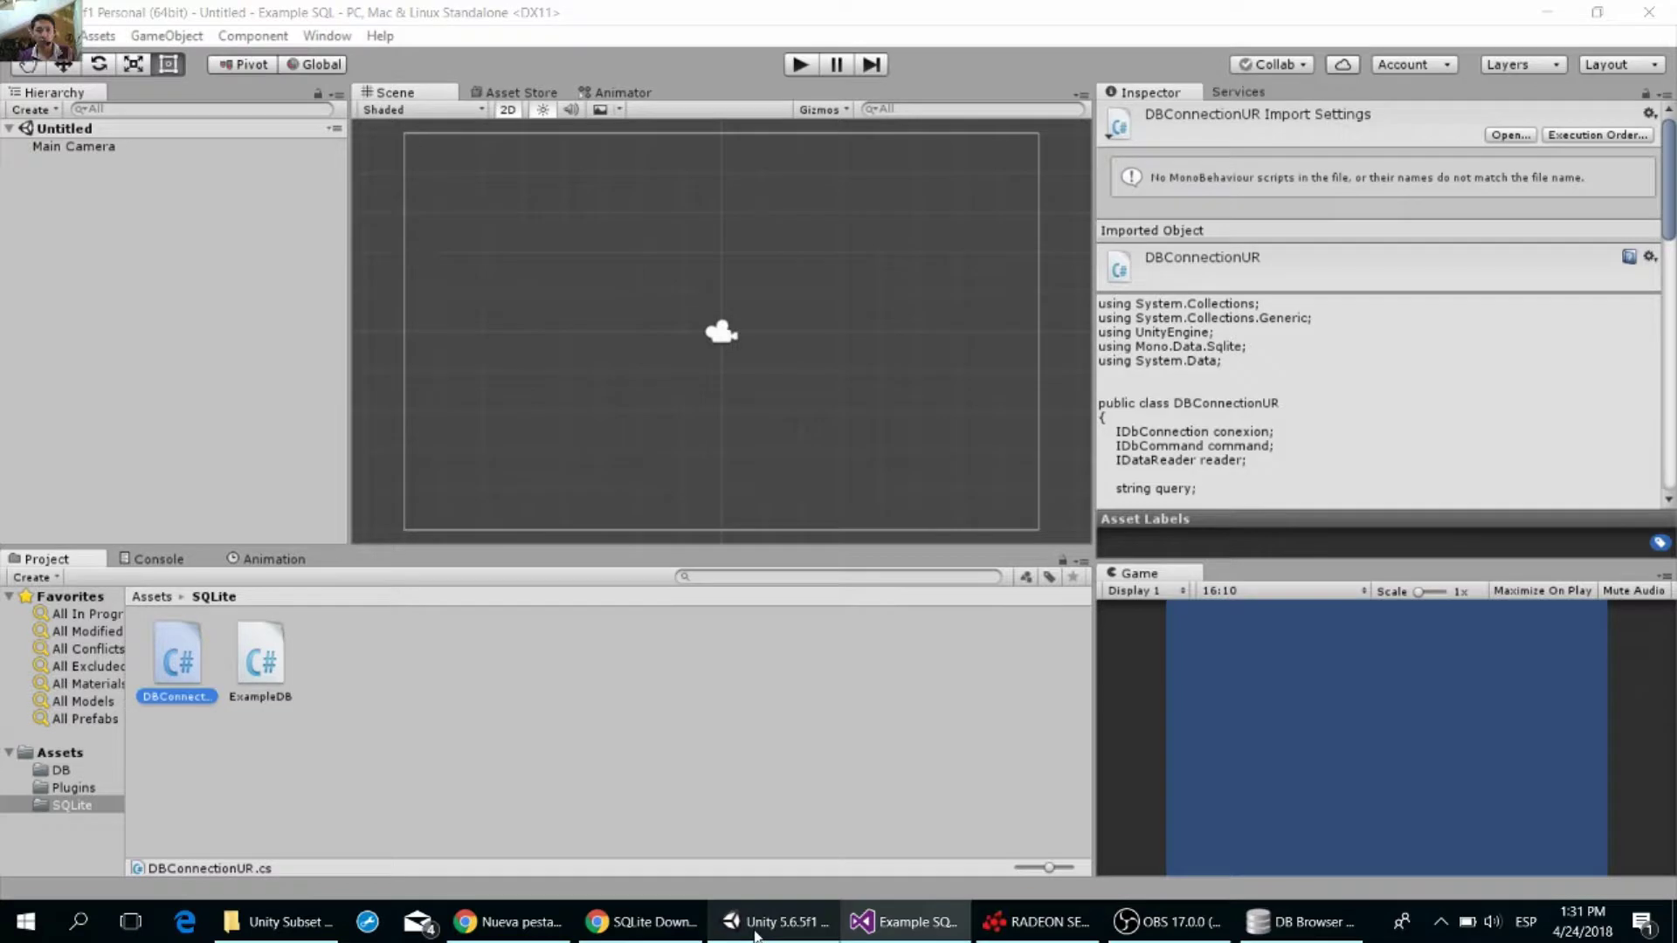
pyautogui.click(253, 679)
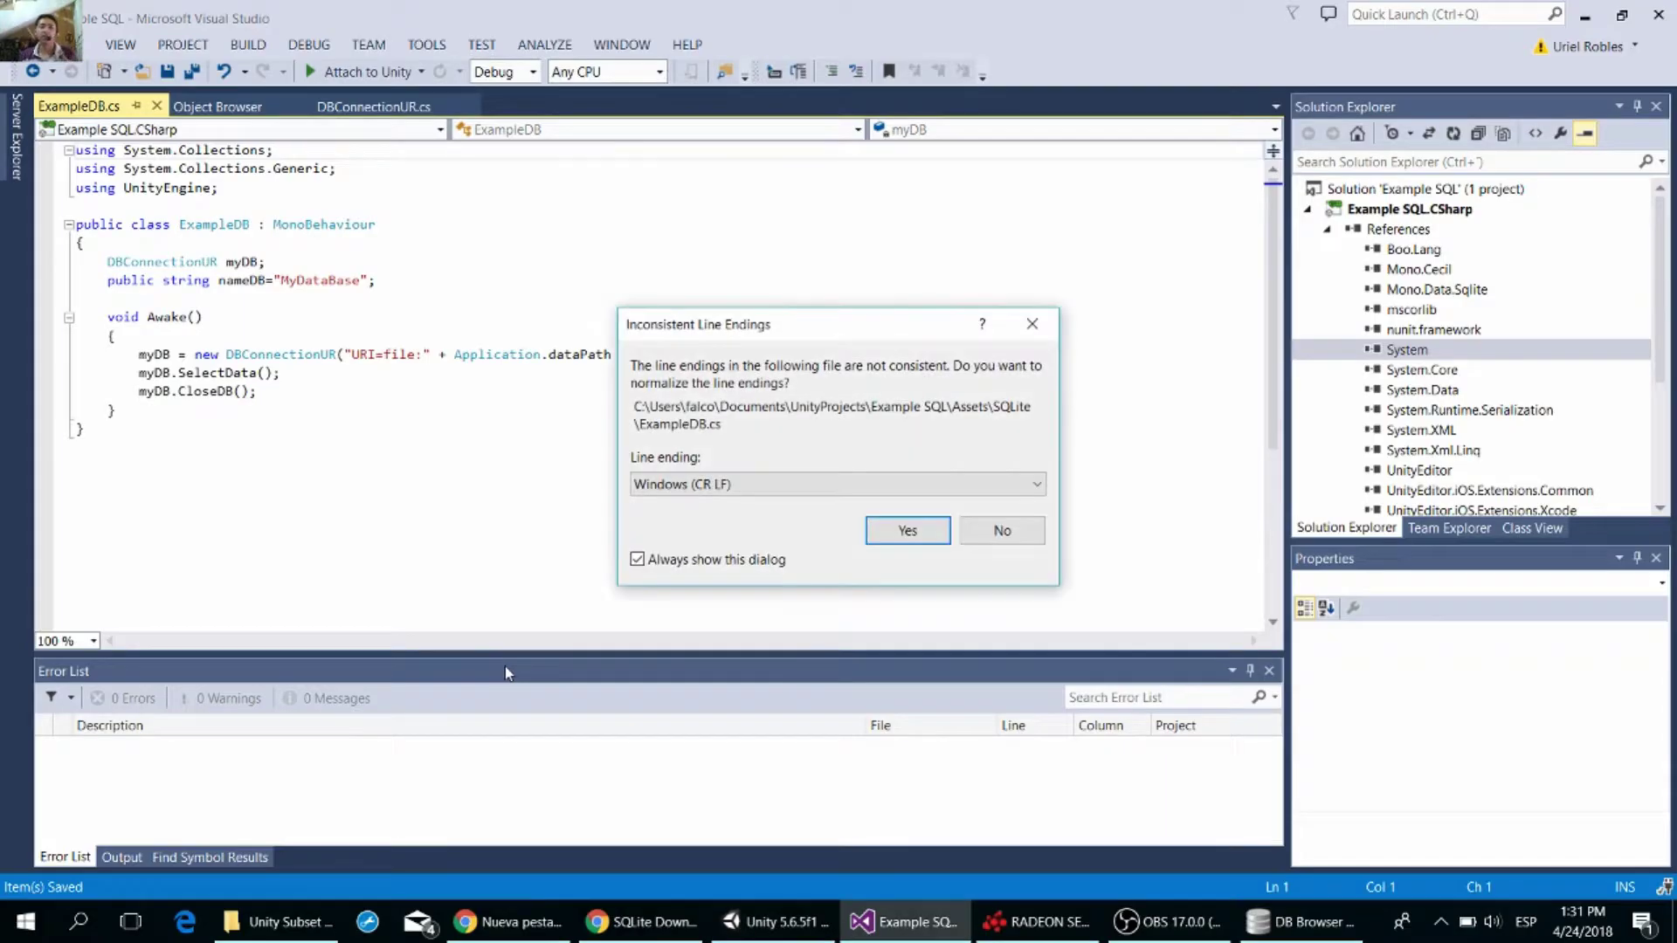
pyautogui.click(919, 534)
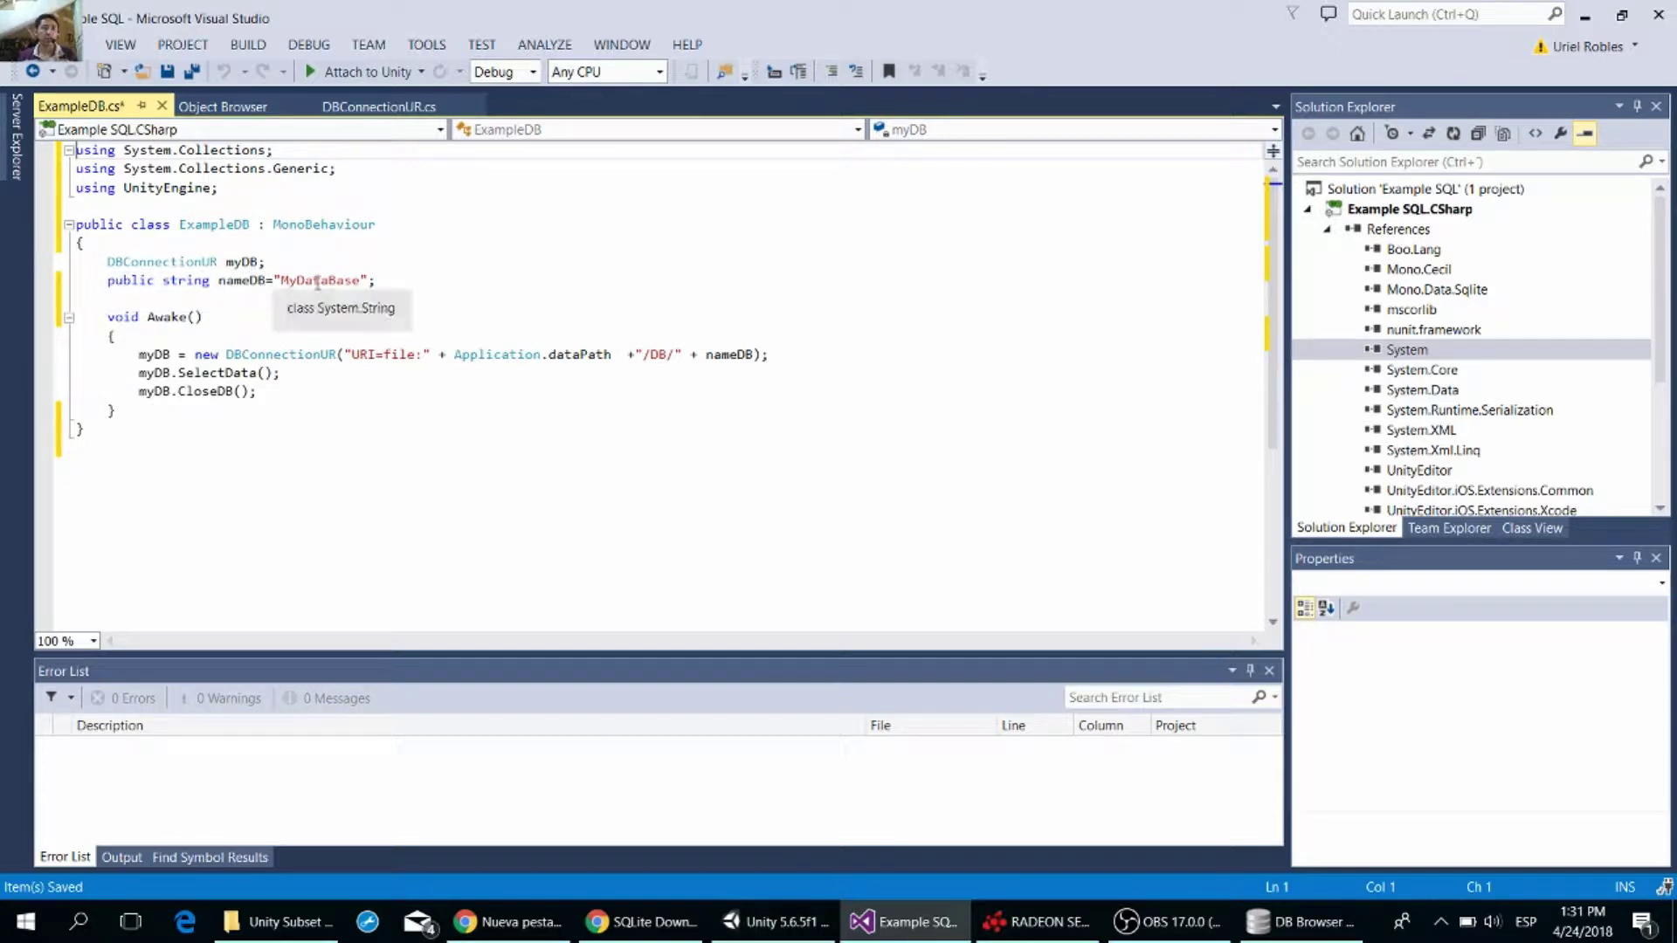
pyautogui.click(371, 282)
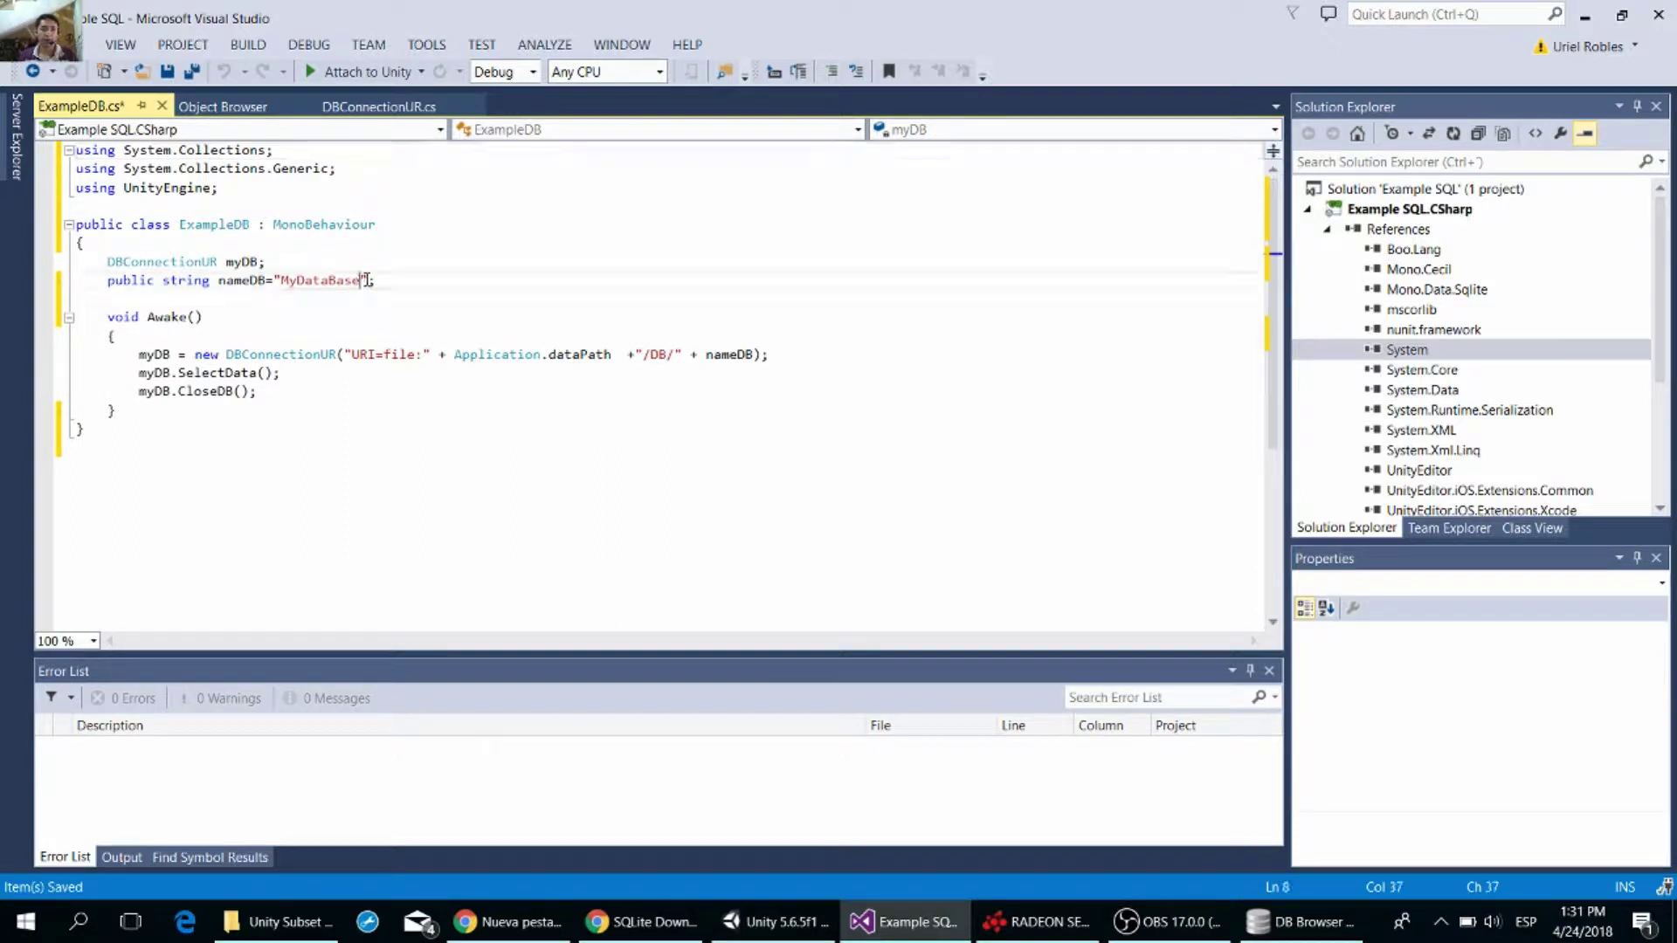
pyautogui.write('.db')
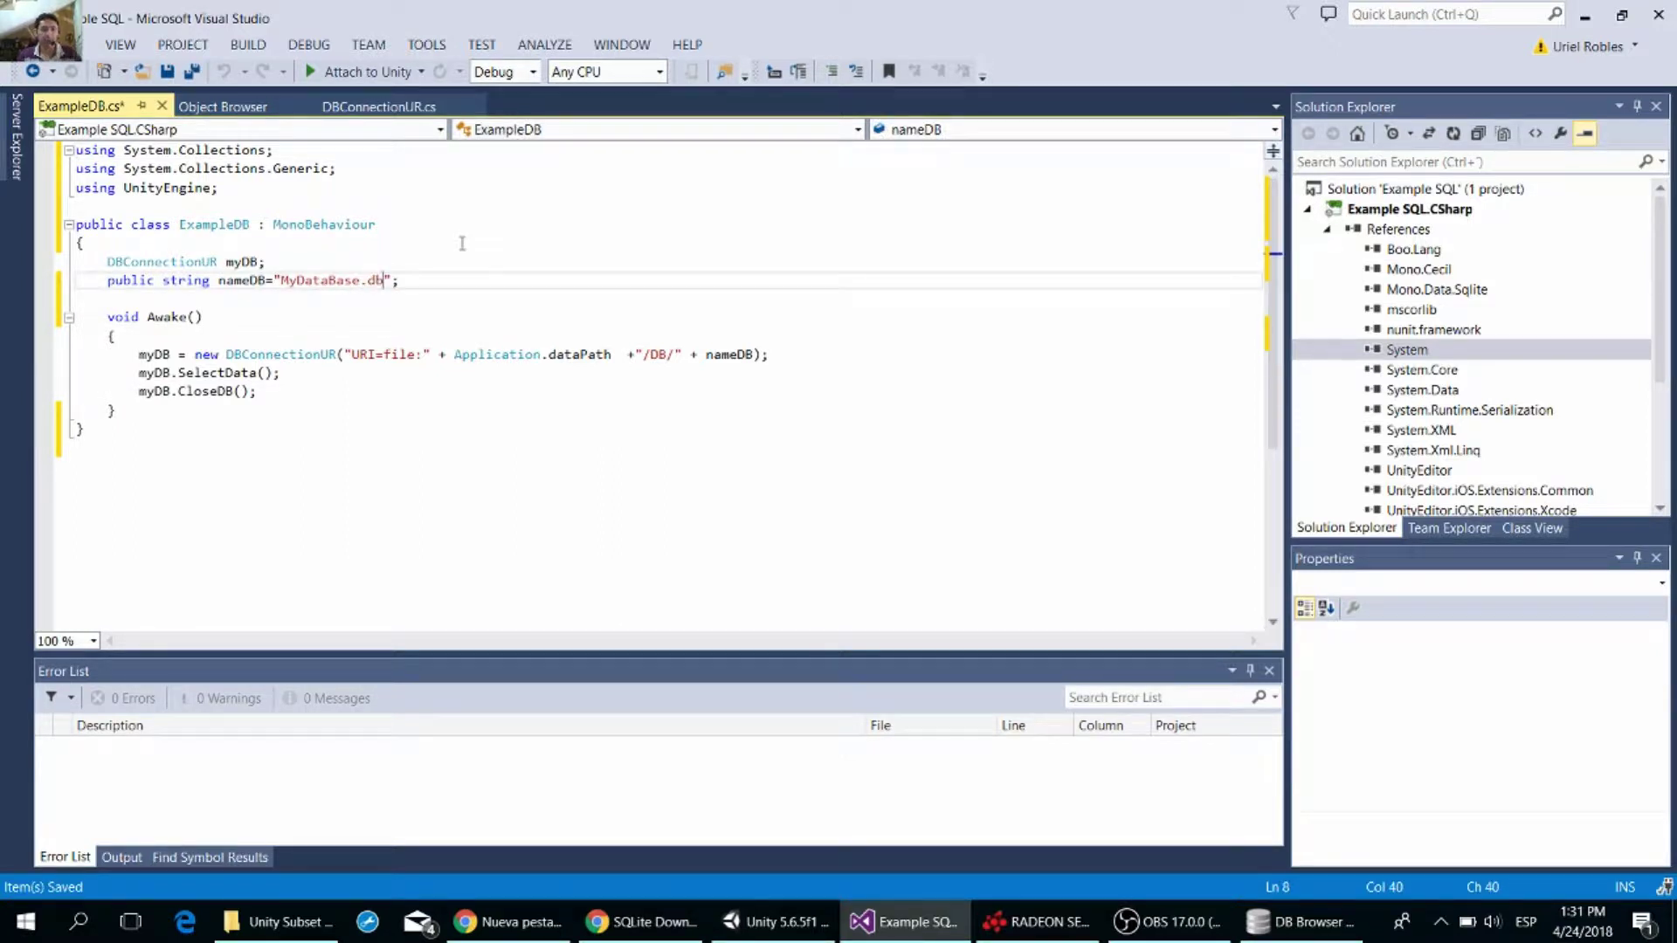
pyautogui.hotkey('ctrl', 's')
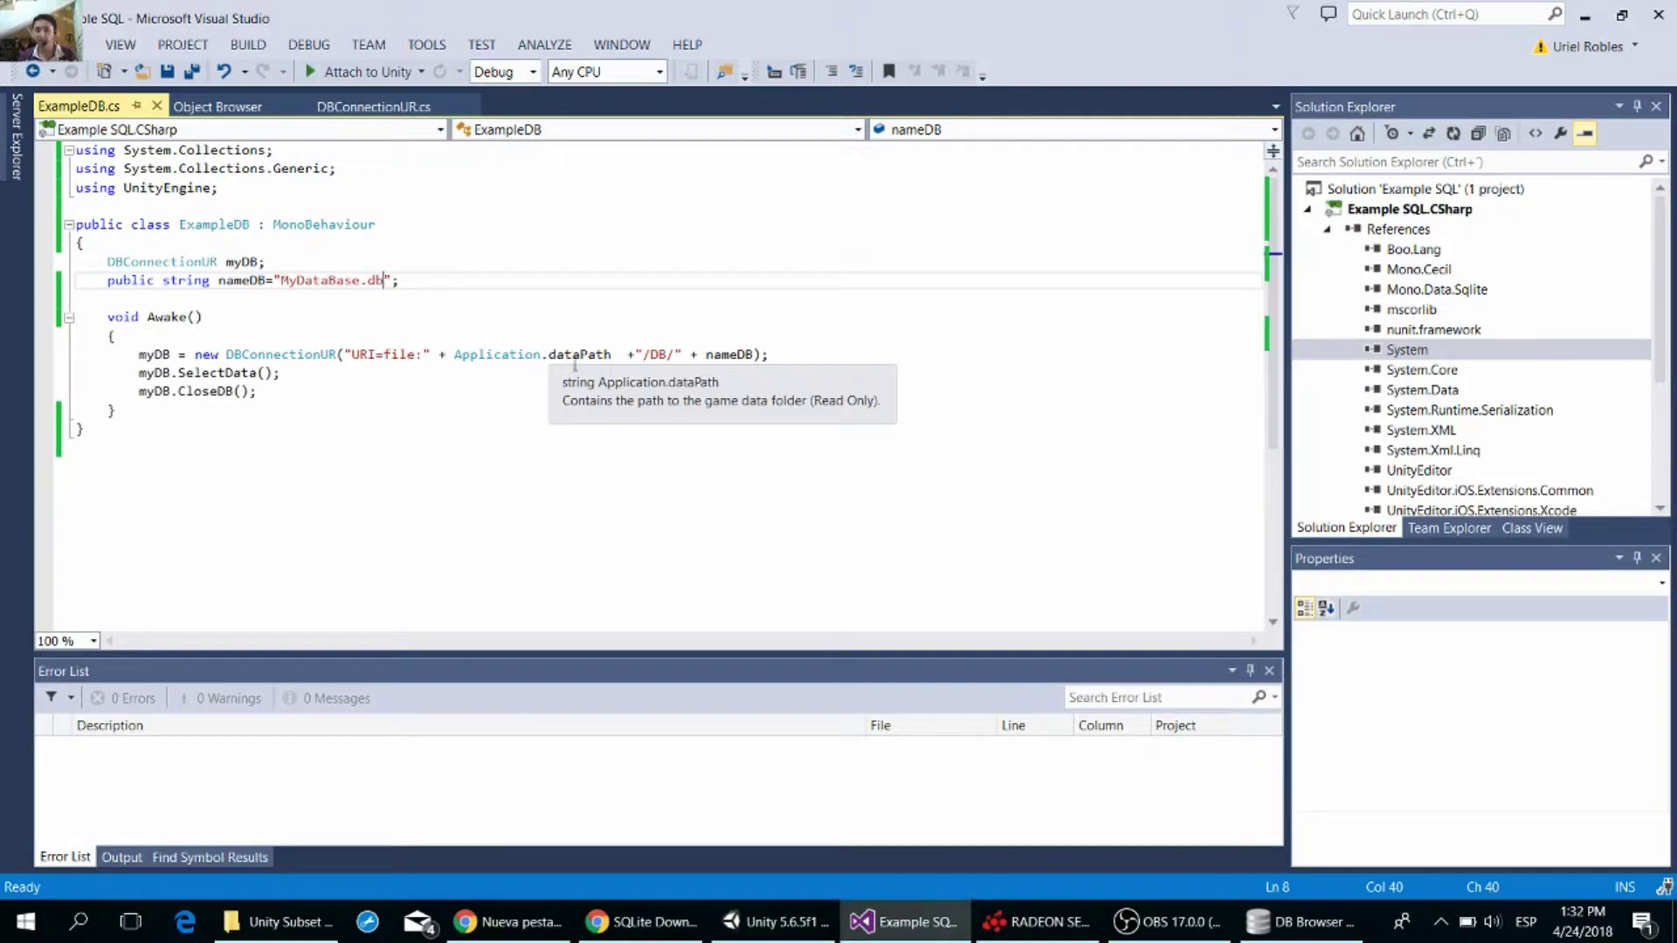
# - Change the nameDB string in ExampleDB.cs from MyDataBase.db to DBExample.db
pyautogui.click(791, 923)
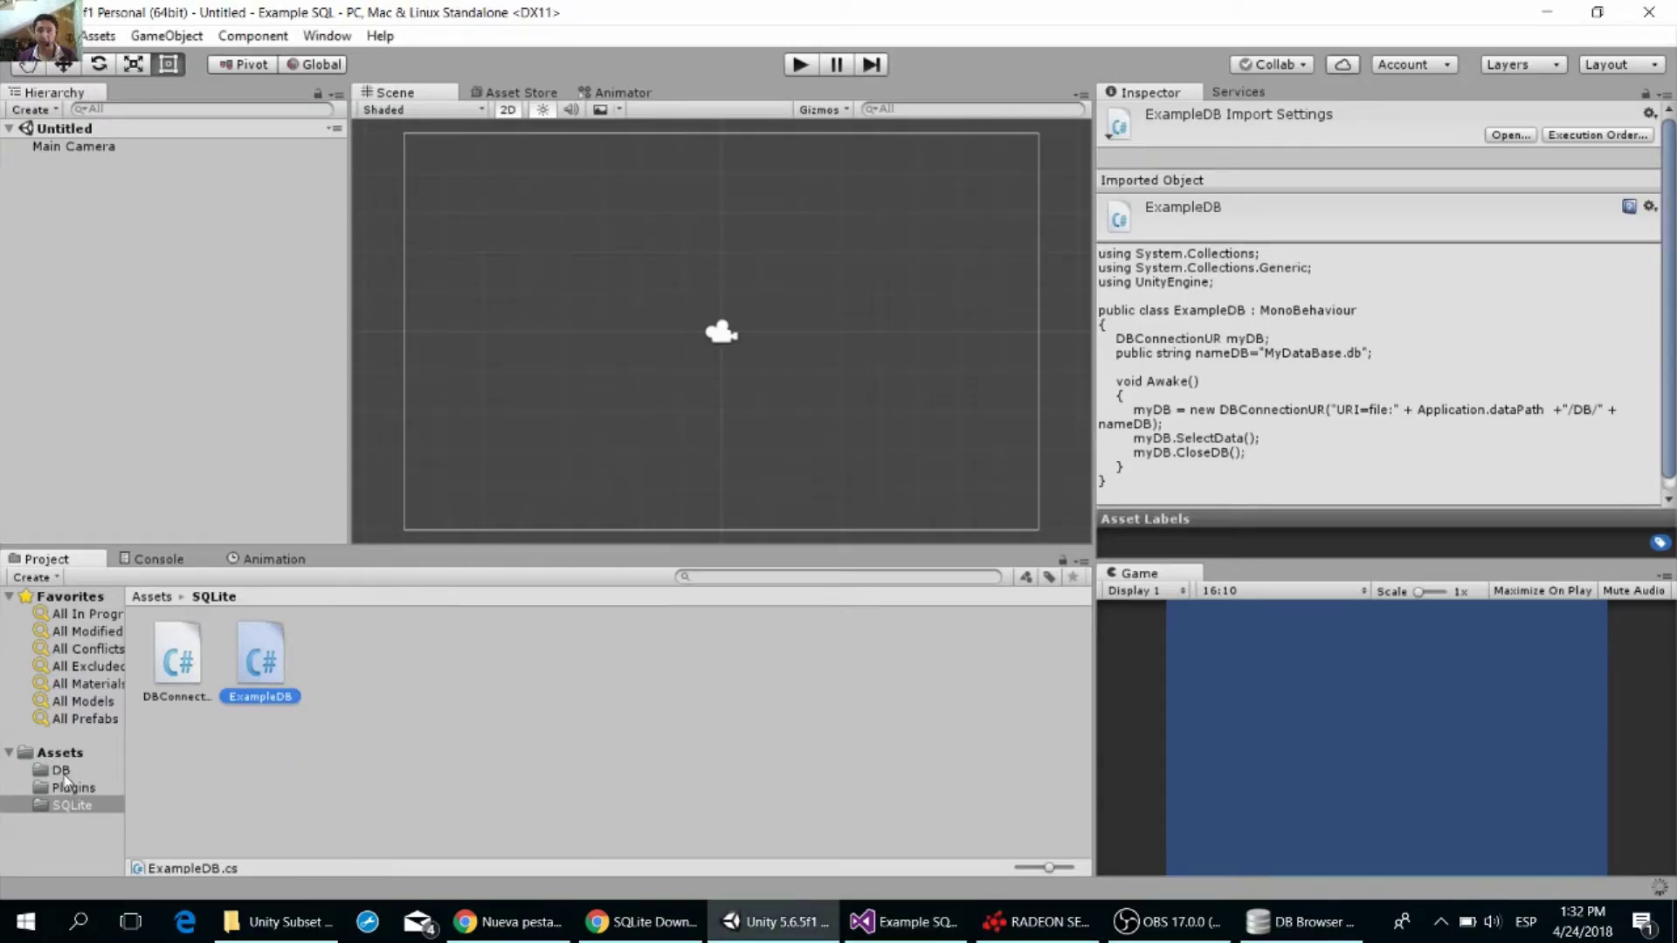
pyautogui.click(900, 922)
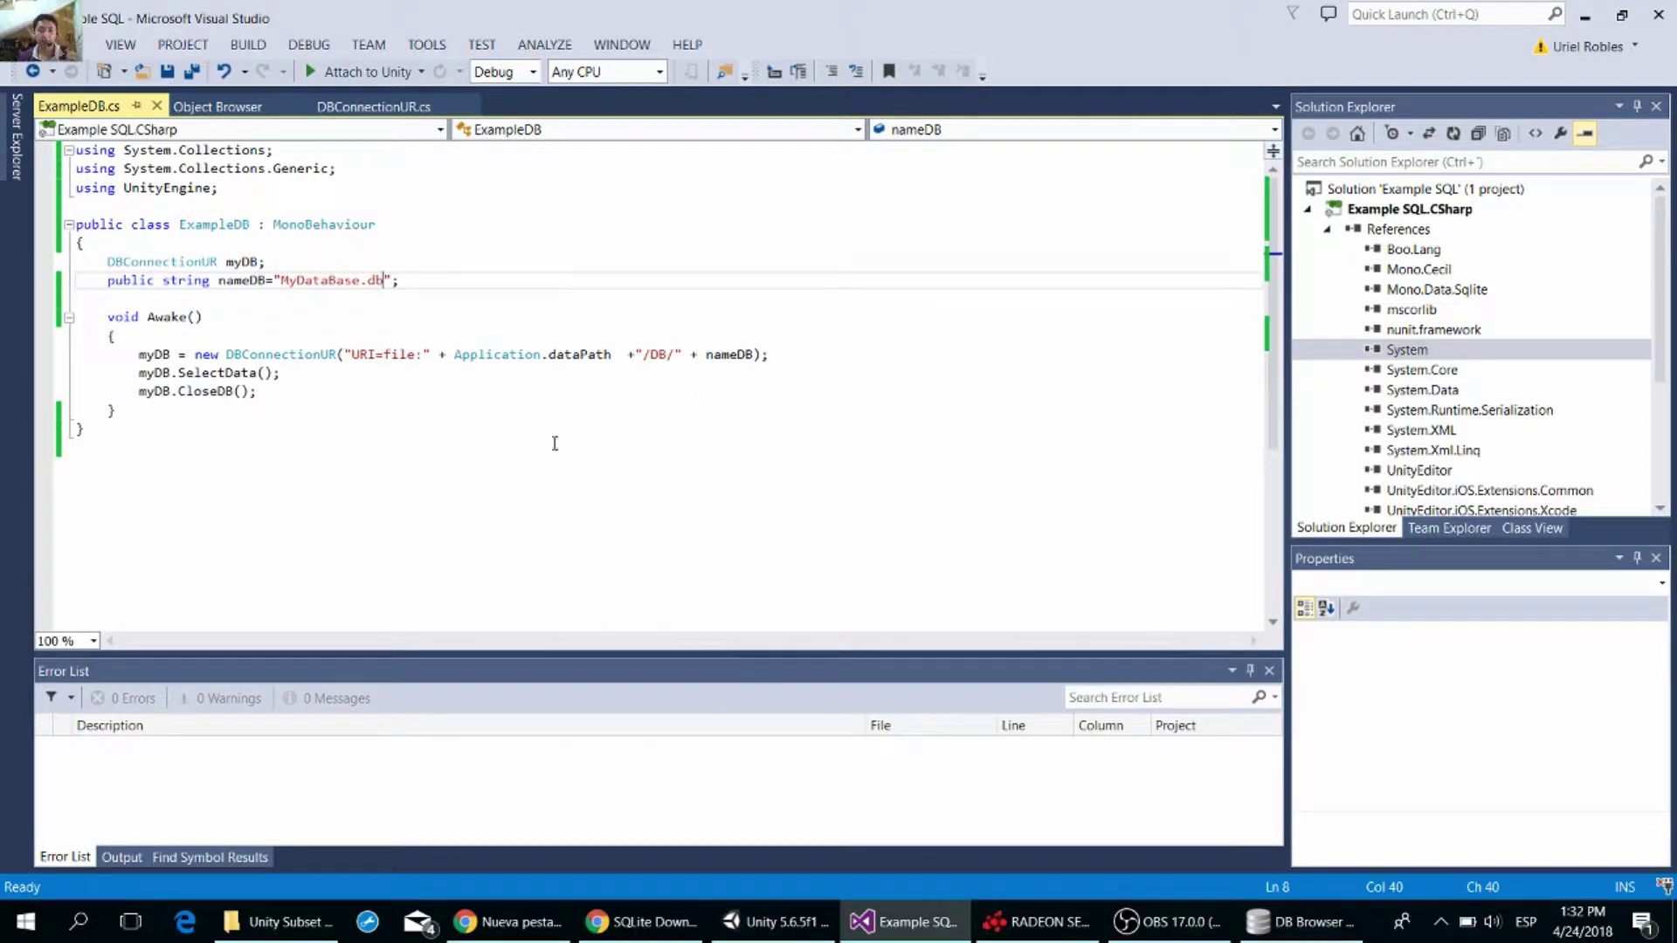
pyautogui.doubleClick(321, 280)
pyautogui.press('BackSpace')
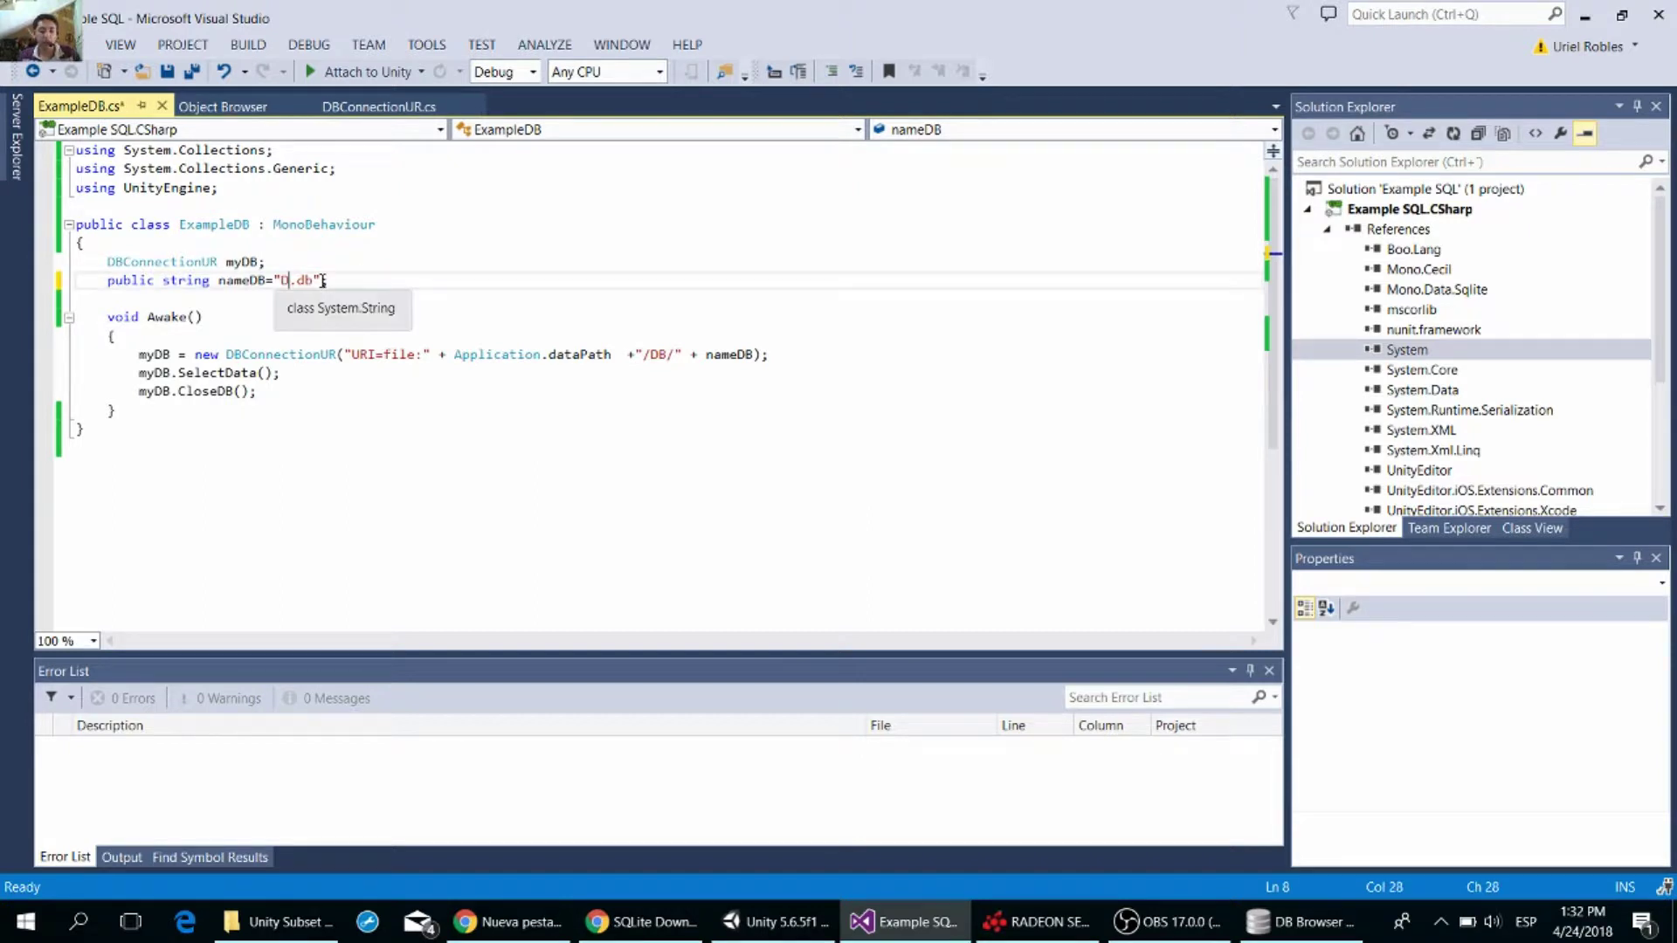
pyautogui.write('DBExample')
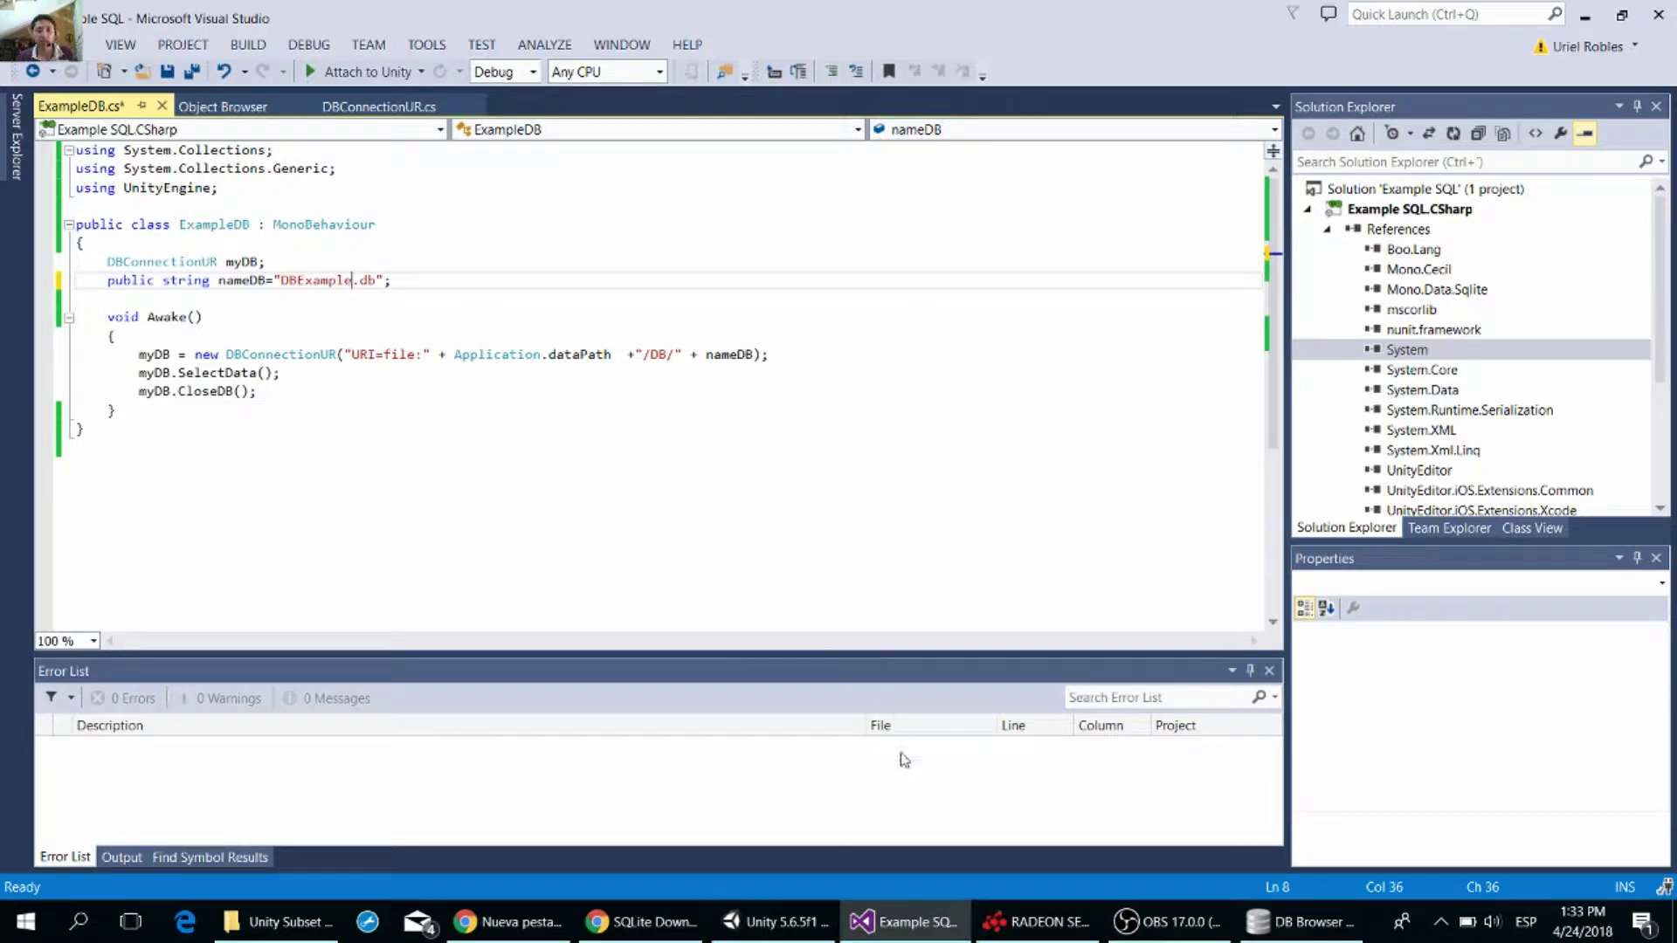
pyautogui.click(812, 928)
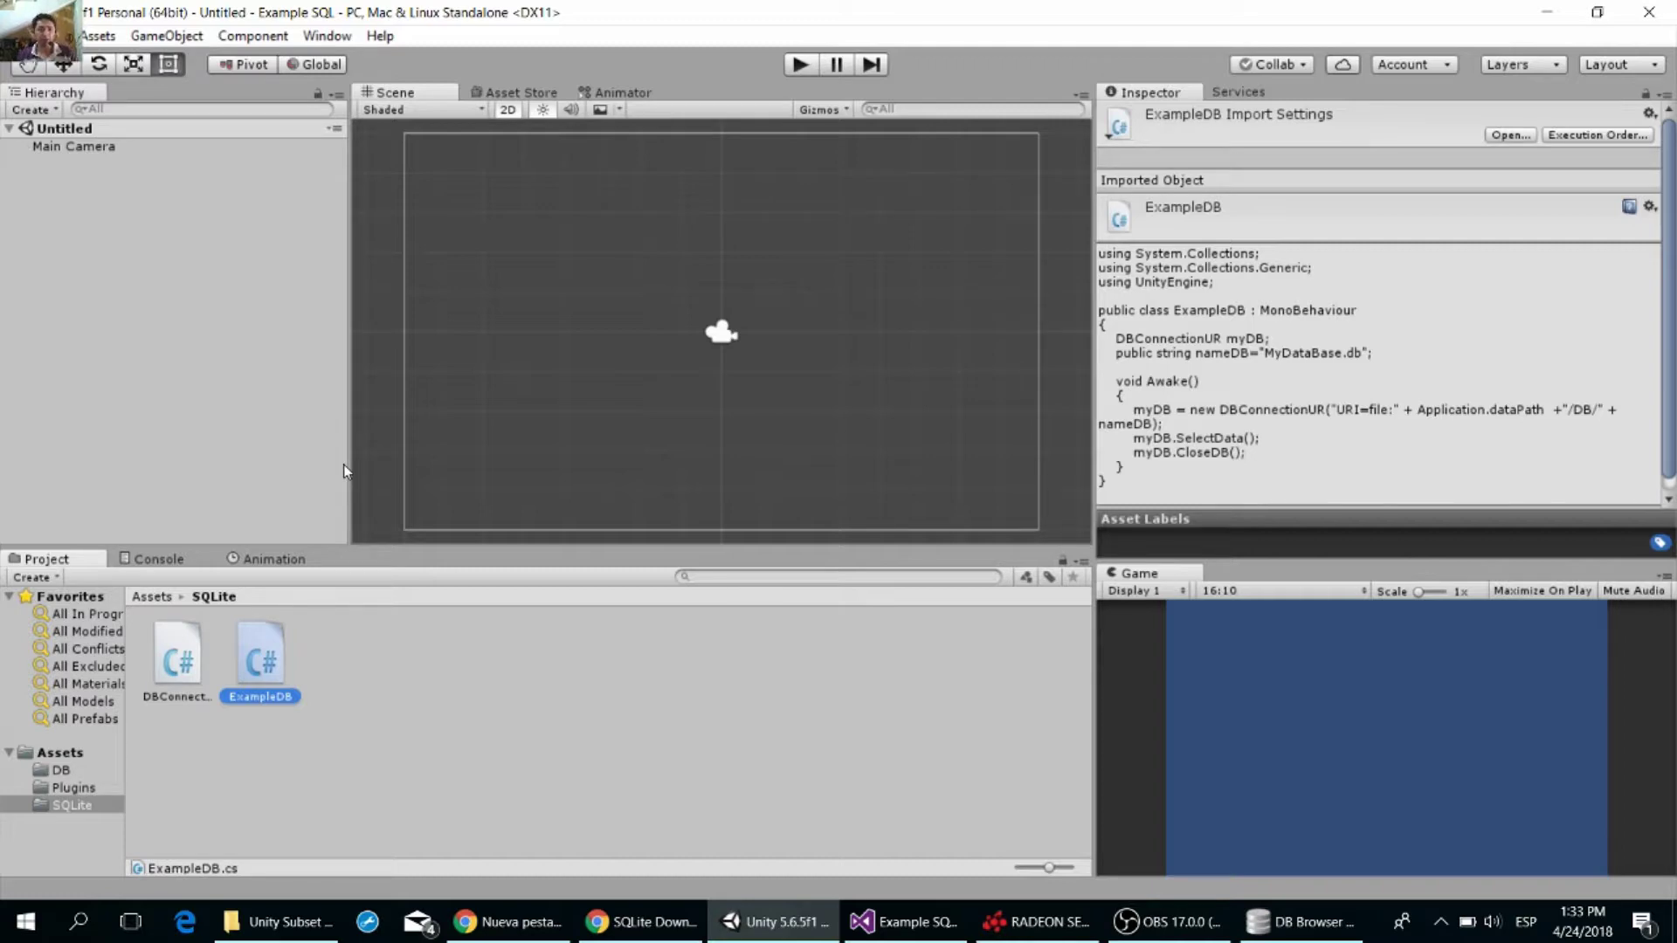
# - Create an empty GameObject named SQL and attach the ExampleDB script to it
pyautogui.click(102, 249)
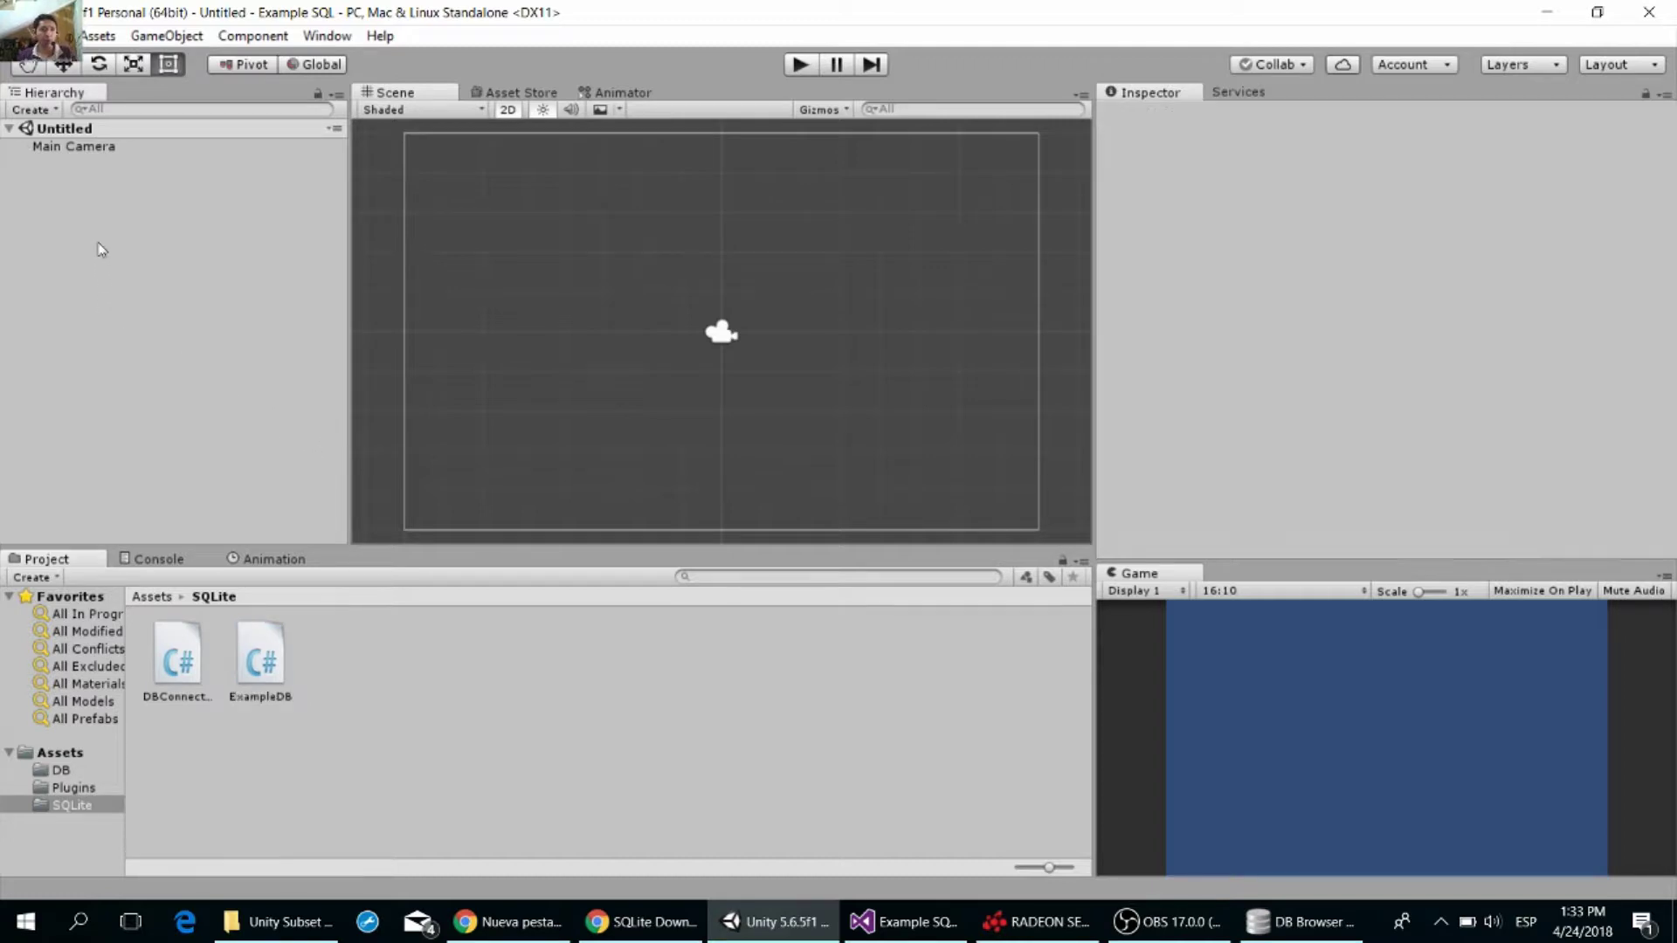
pyautogui.rightClick(102, 249)
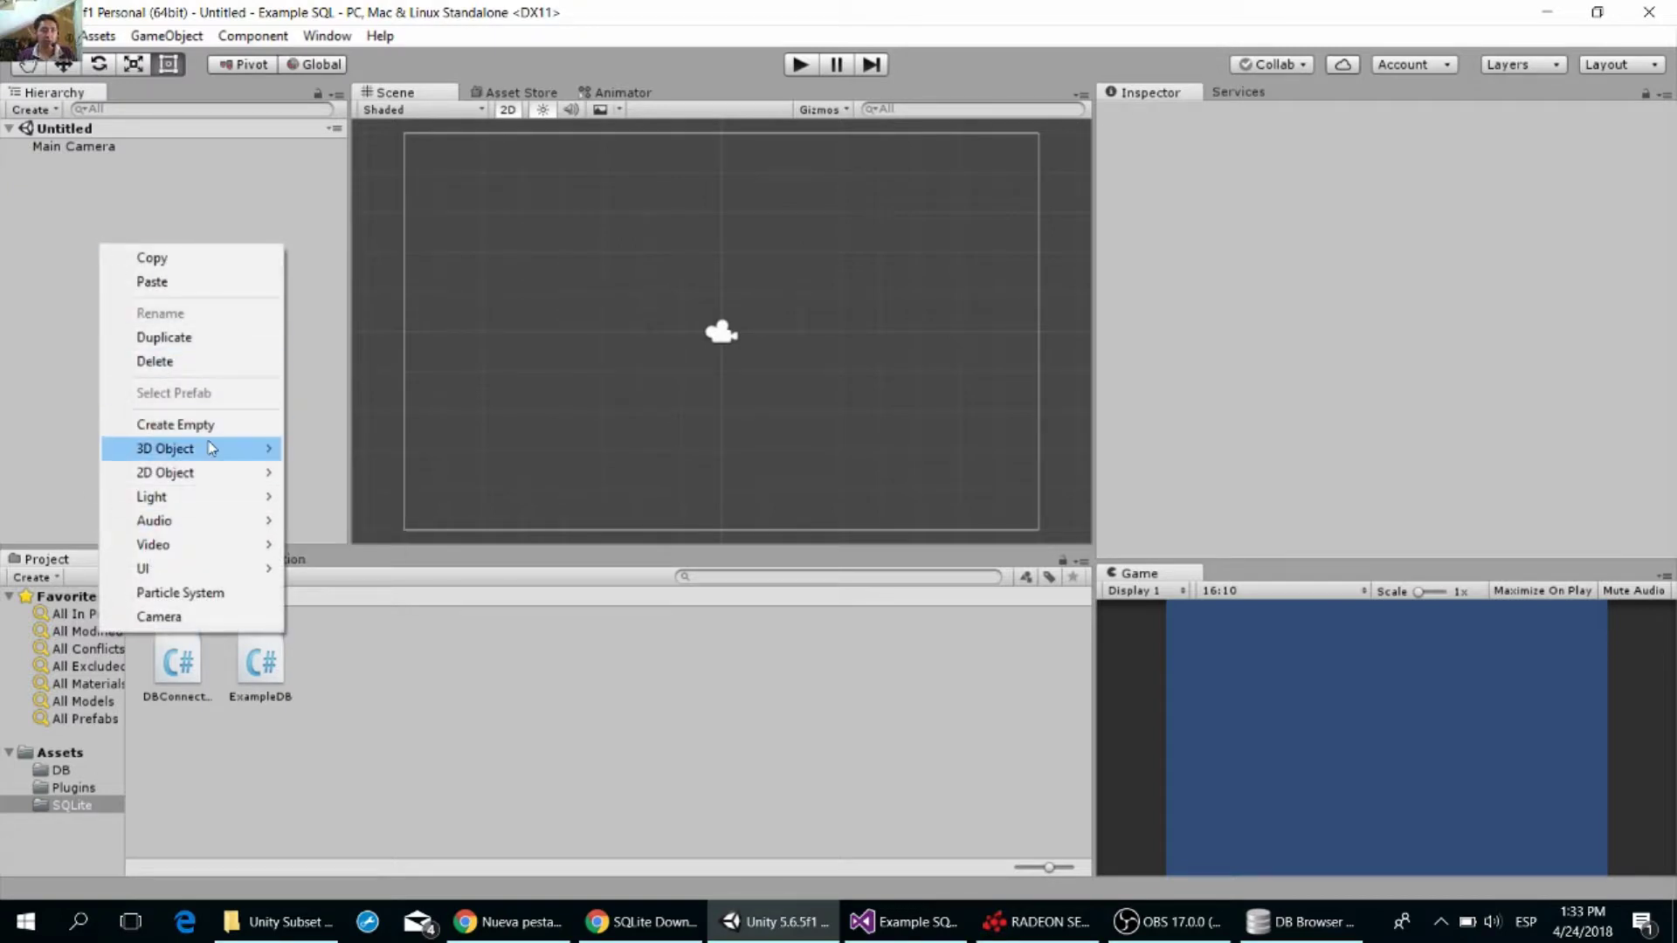
pyautogui.click(157, 425)
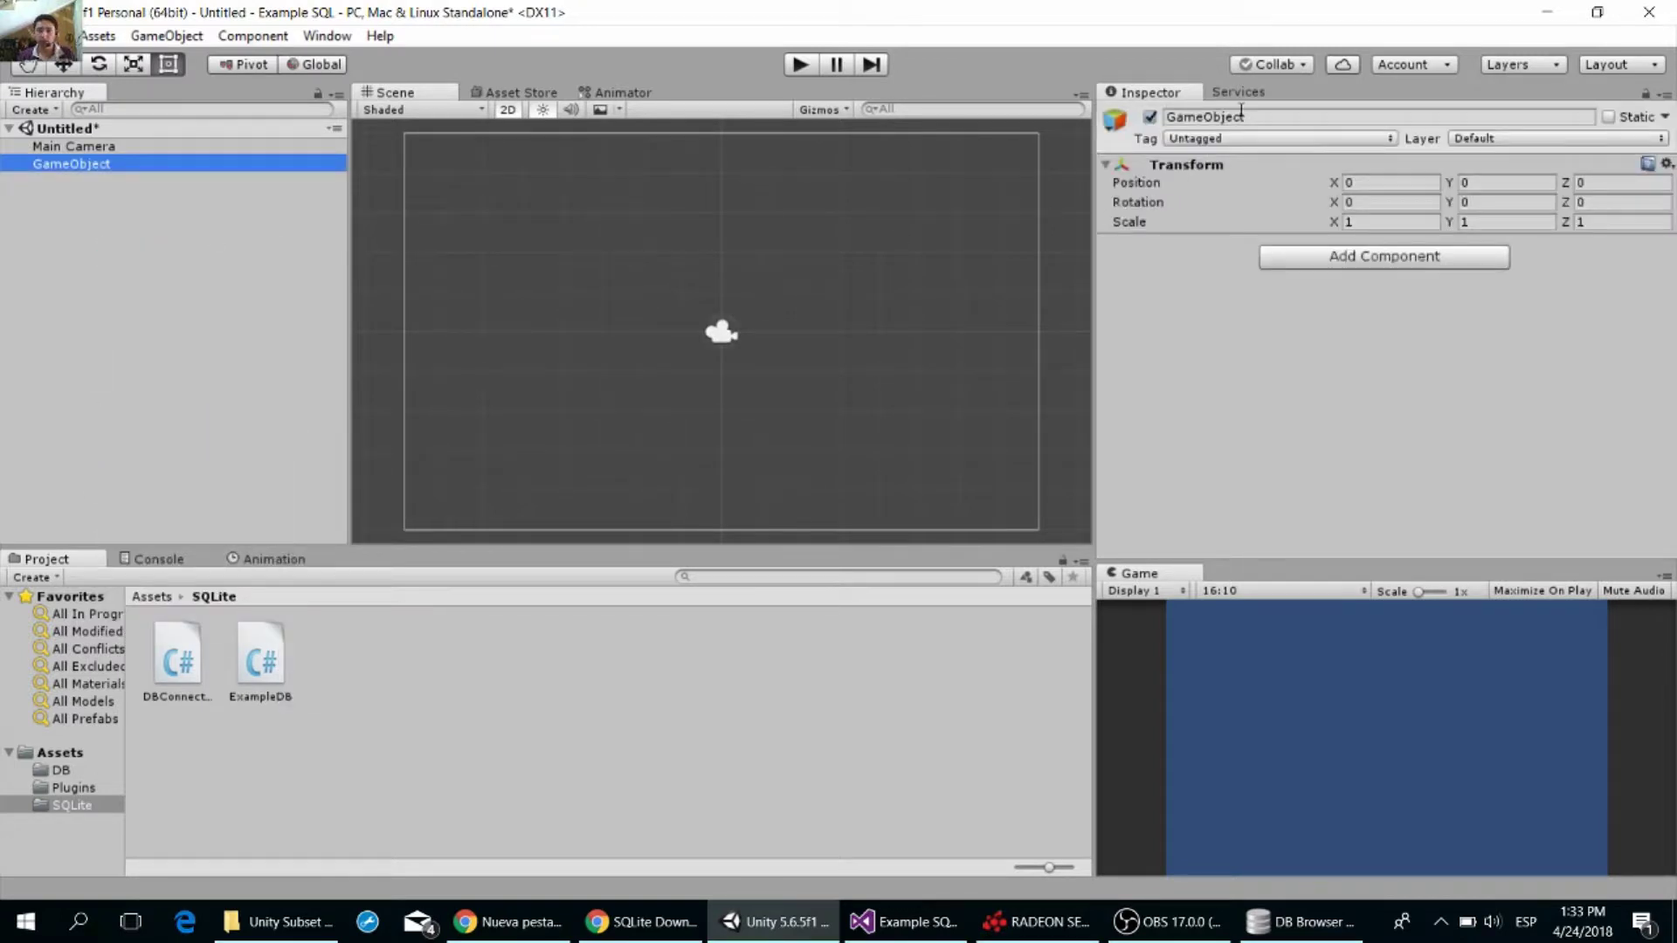
pyautogui.click(1241, 116)
pyautogui.write('SQL')
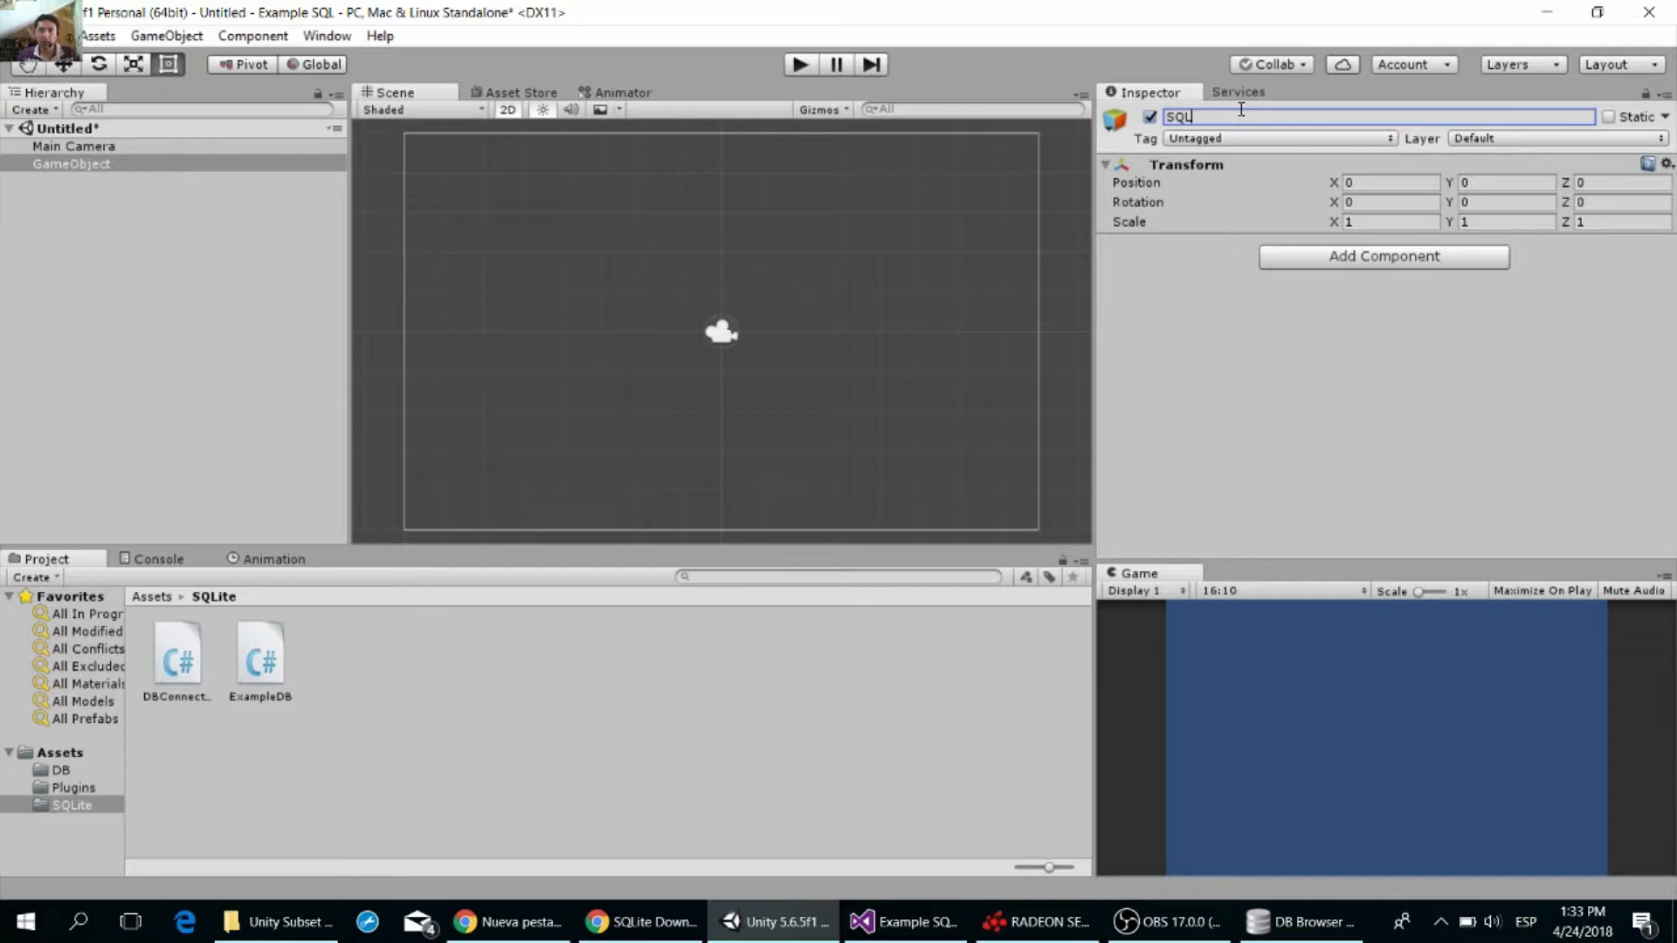
pyautogui.press('Return')
pyautogui.moveTo(260, 662); pyautogui.dragTo(1284, 332)
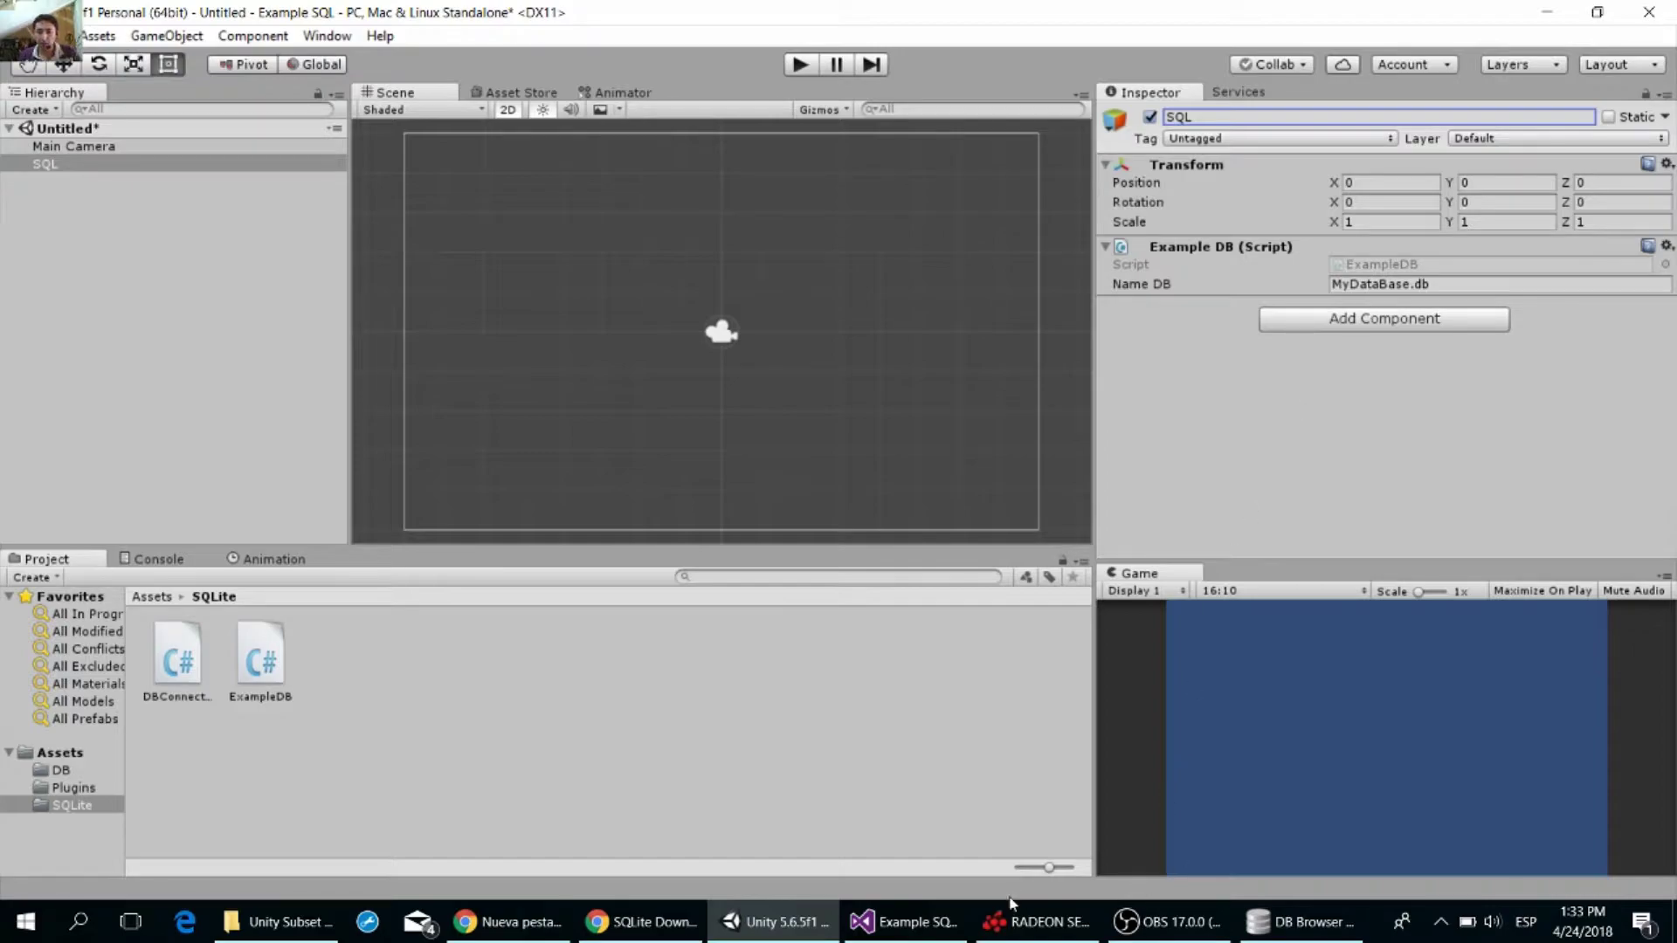
# - Save the ExampleDB.cs edits in Visual Studio
pyautogui.click(906, 921)
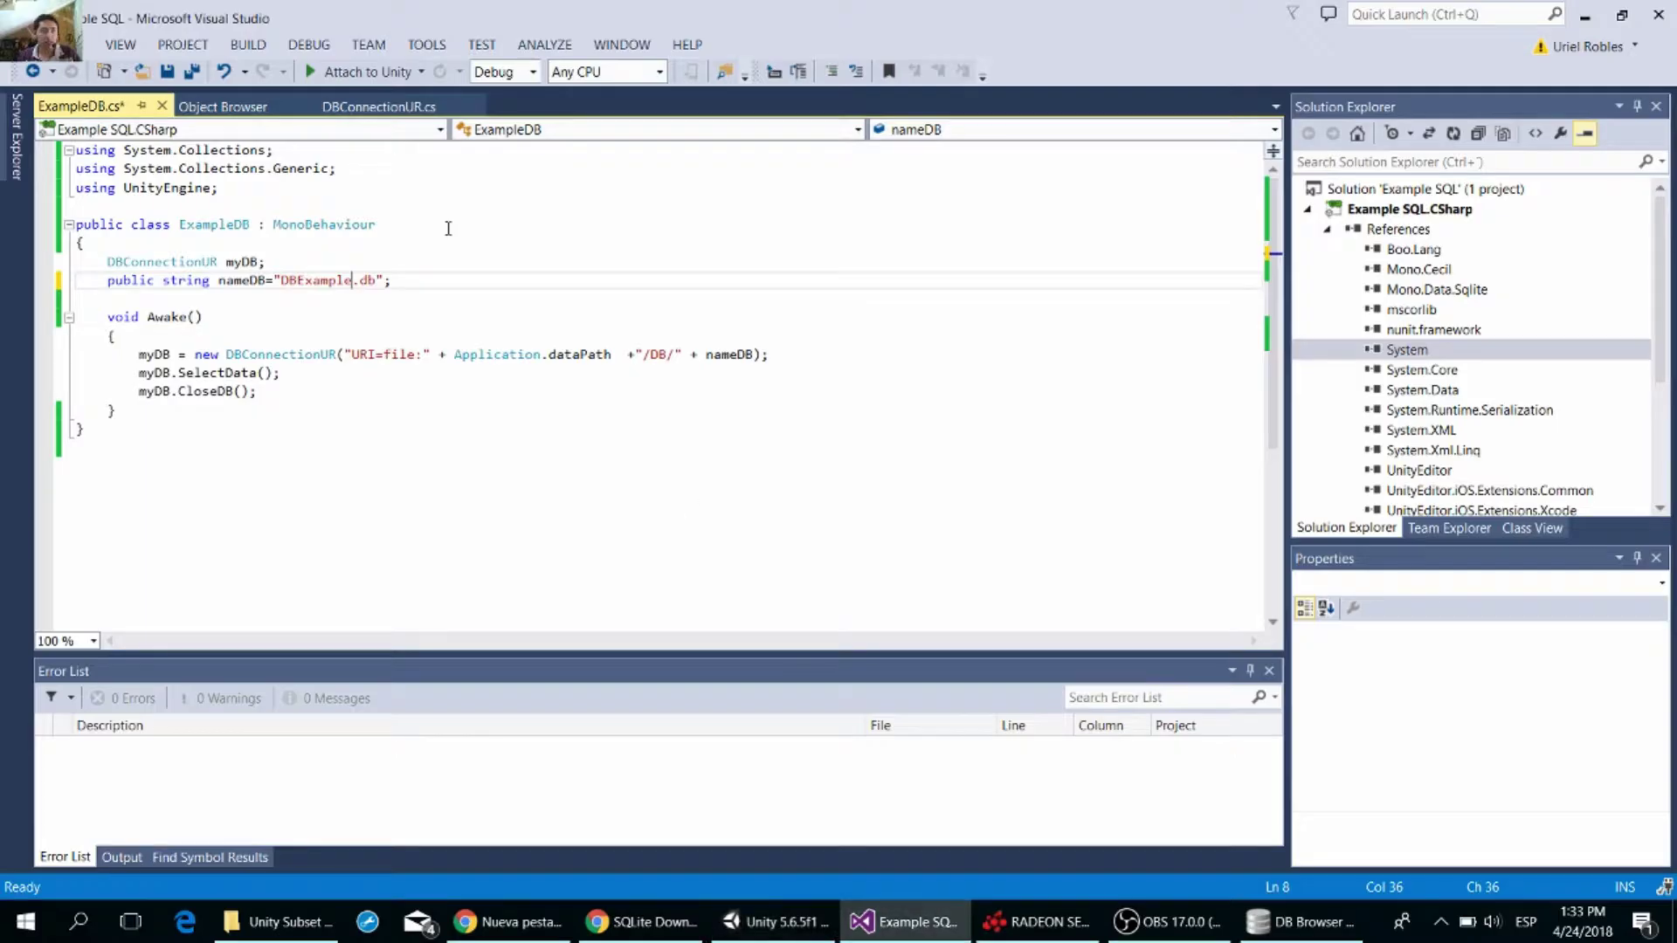
pyautogui.click(194, 74)
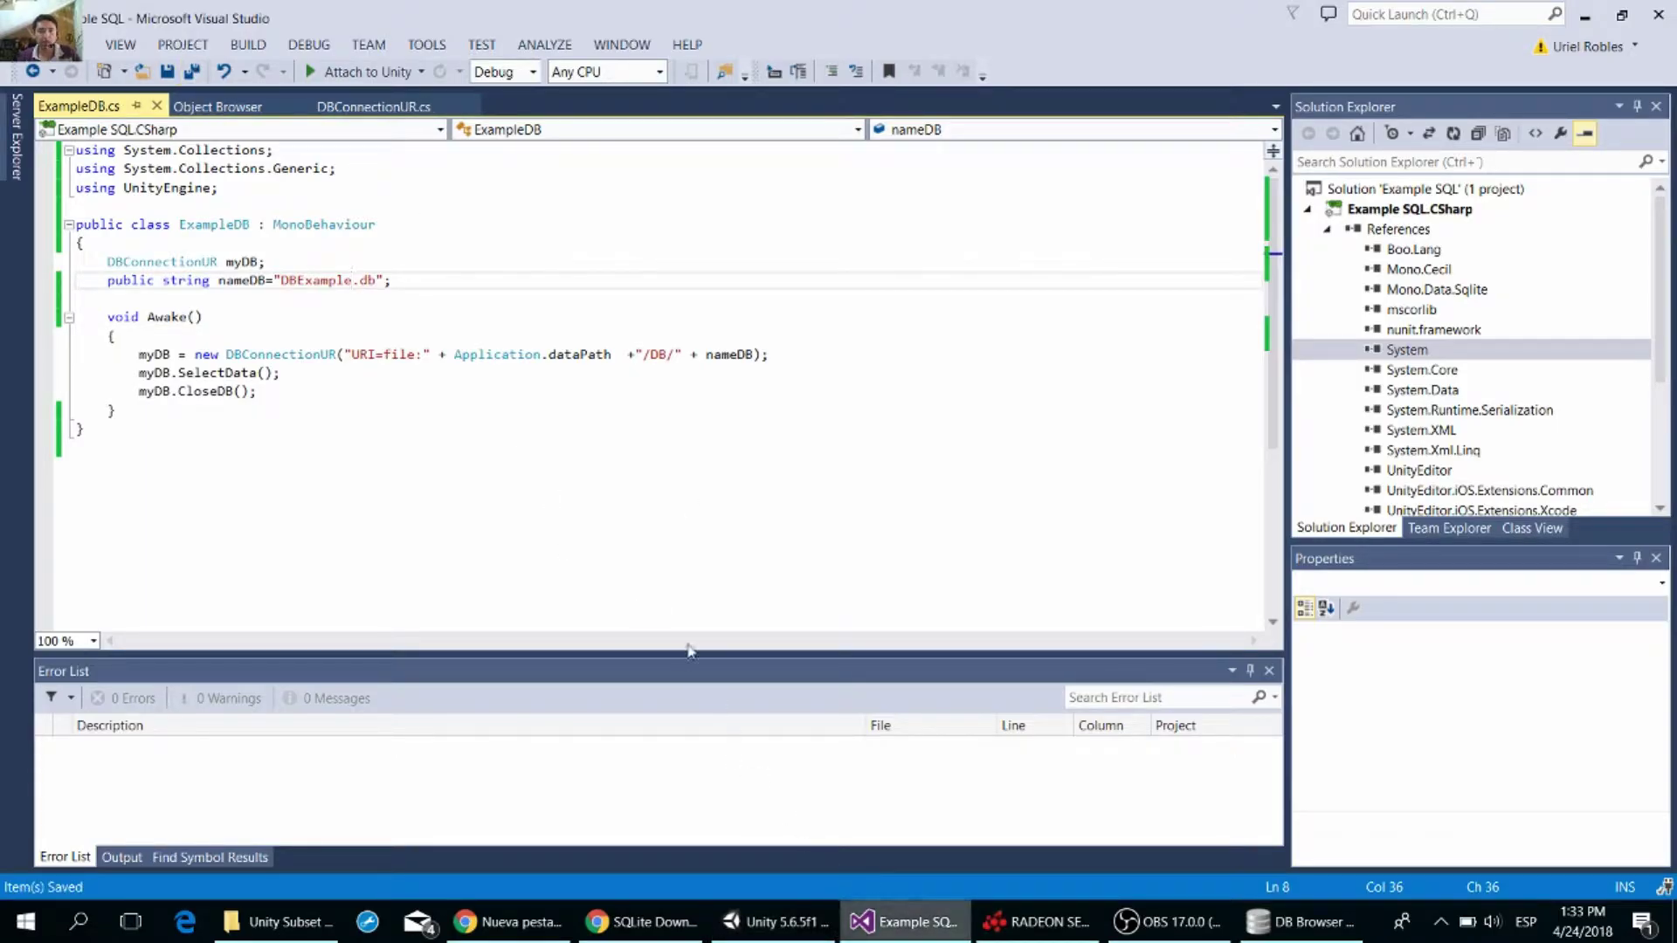
pyautogui.click(773, 922)
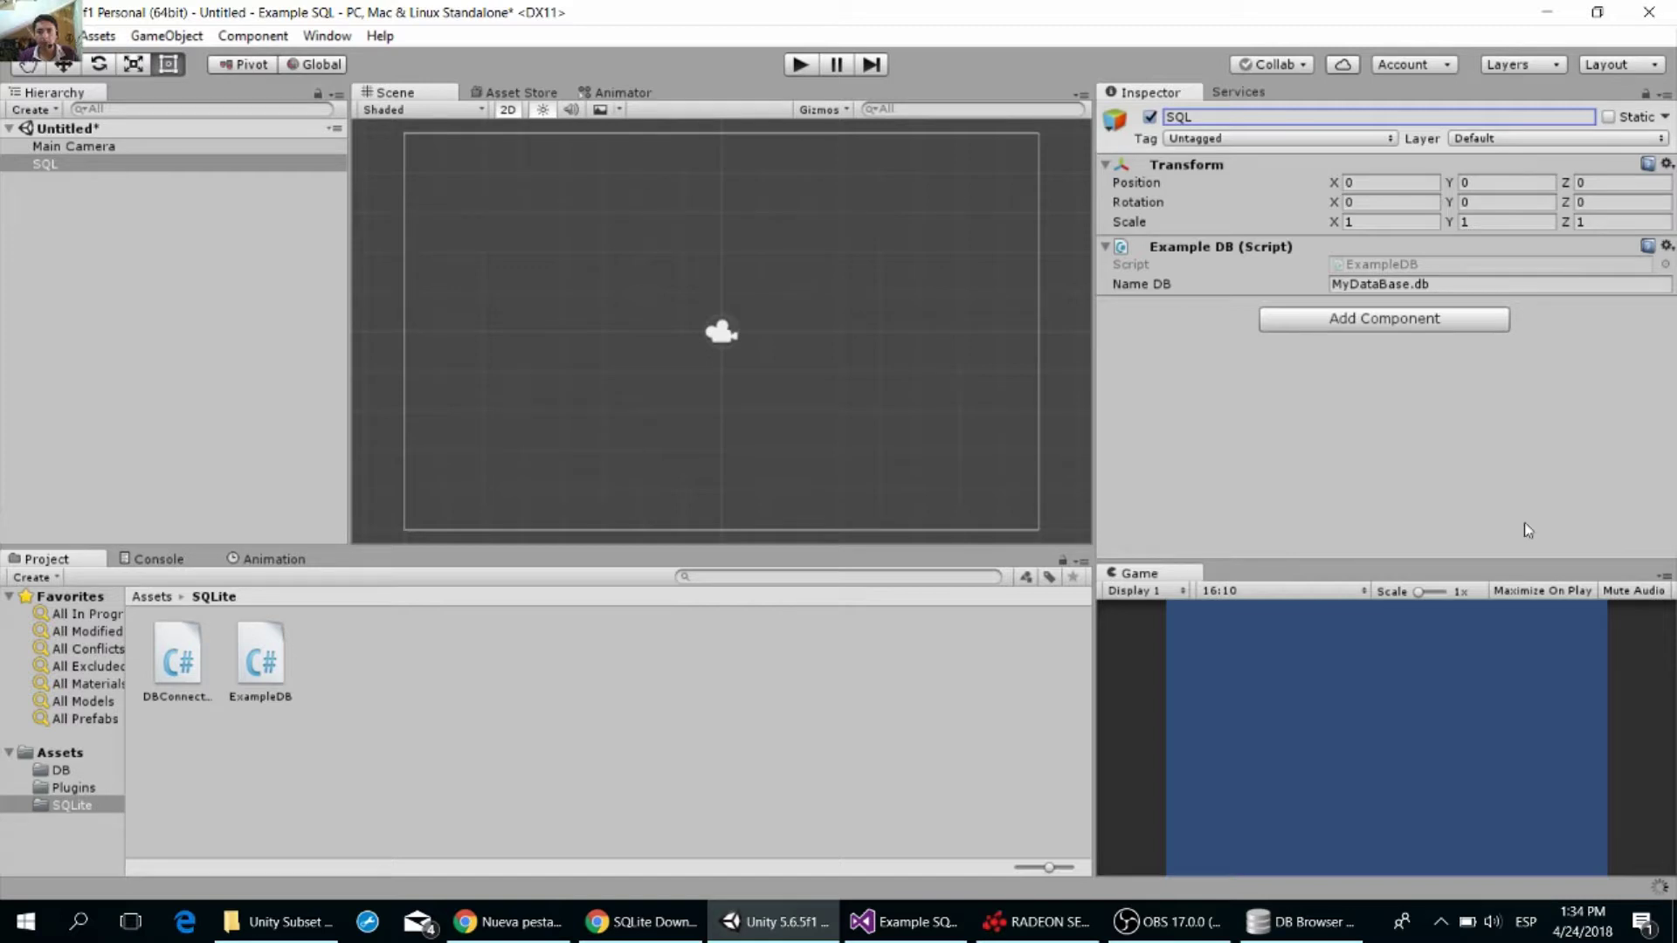
# - Change the SQL object's Name DB field from MyDataBase.db to DBExample.db, then view the DB folder
pyautogui.click(1423, 285)
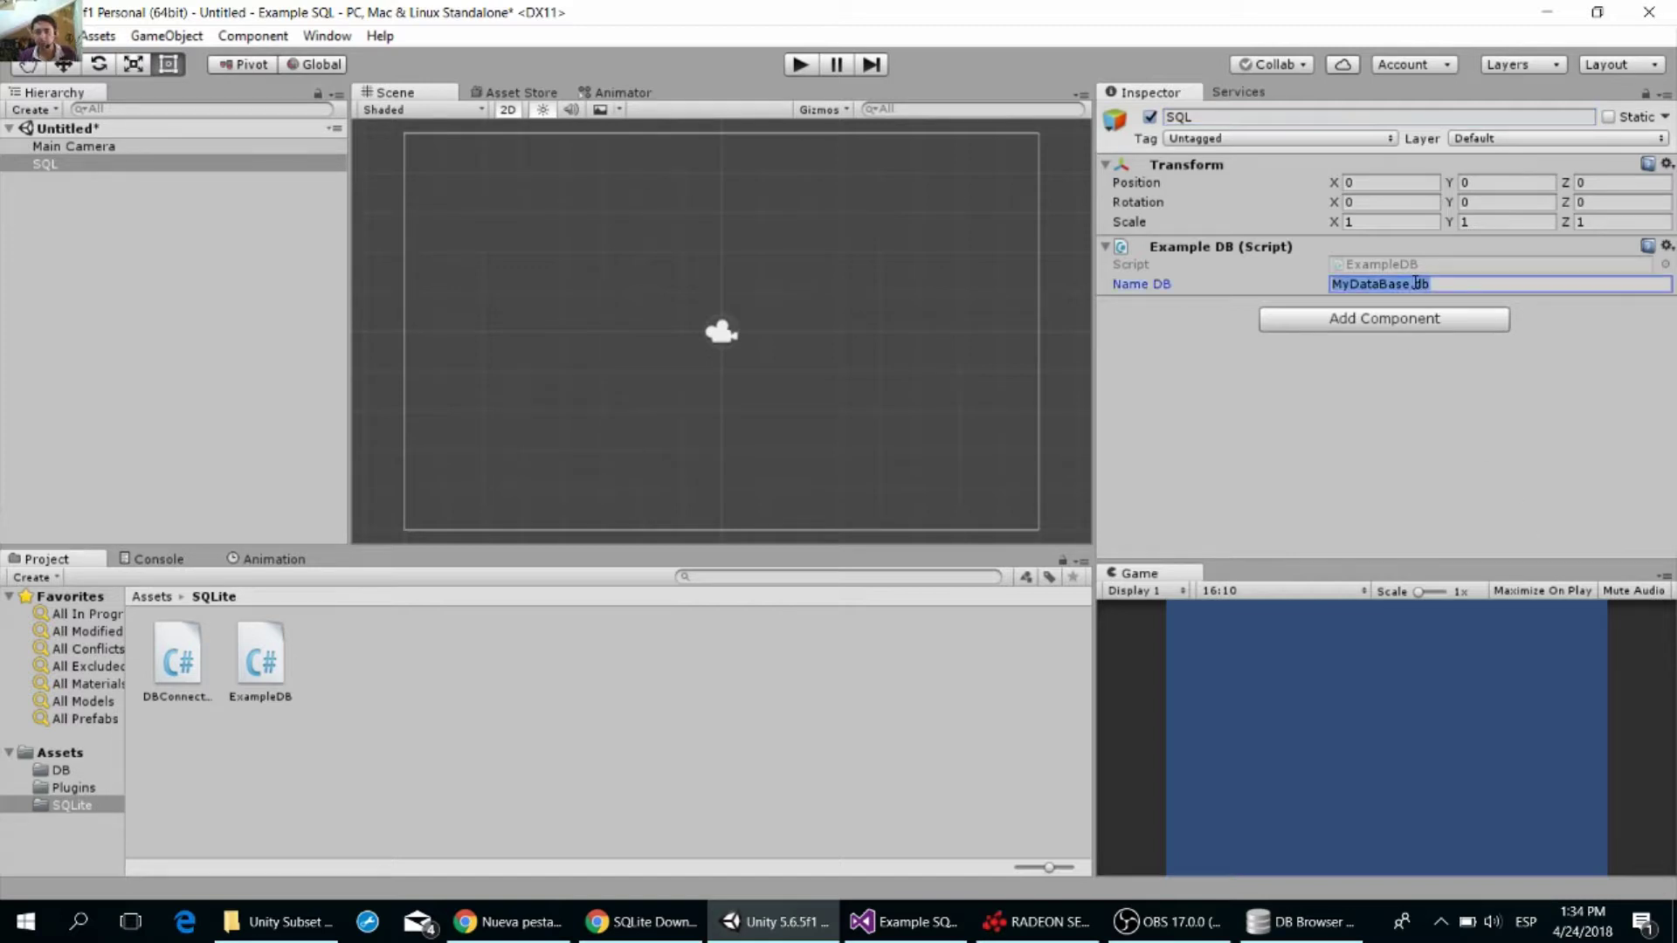
pyautogui.click(1415, 284)
pyautogui.press('BackSpace')
pyautogui.press('BackSpace')
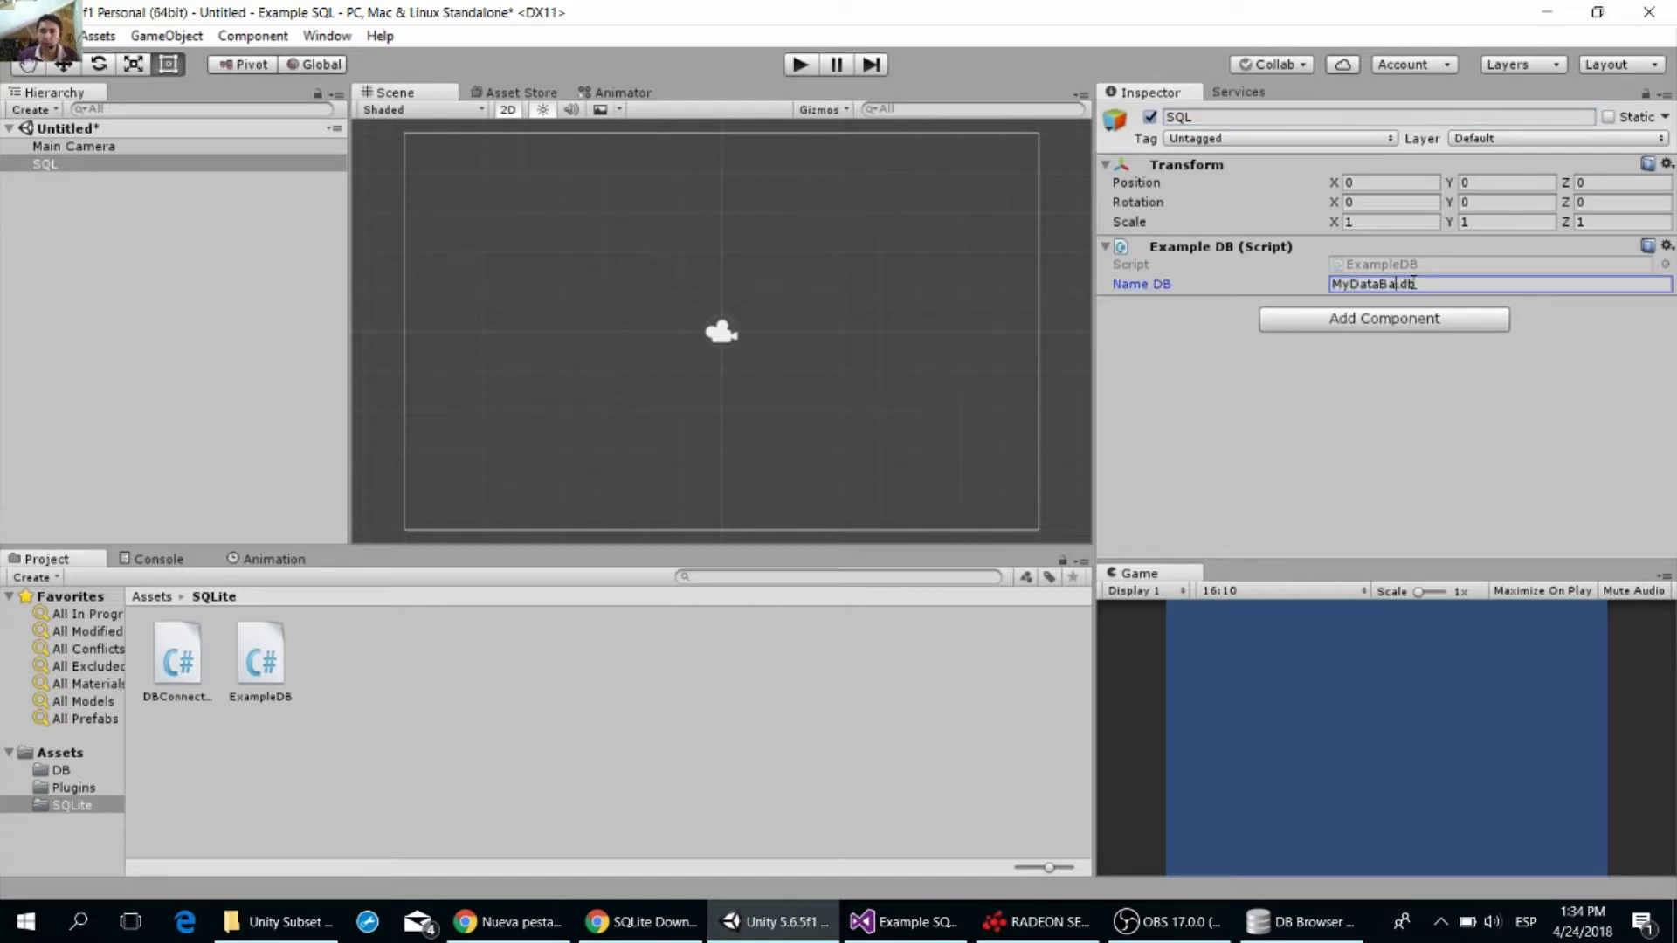
pyautogui.press('BackSpace')
pyautogui.press('BackSpace')
pyautogui.press('BackSpace')
pyautogui.press('BackSpace')
pyautogui.write('D')
pyautogui.write('B')
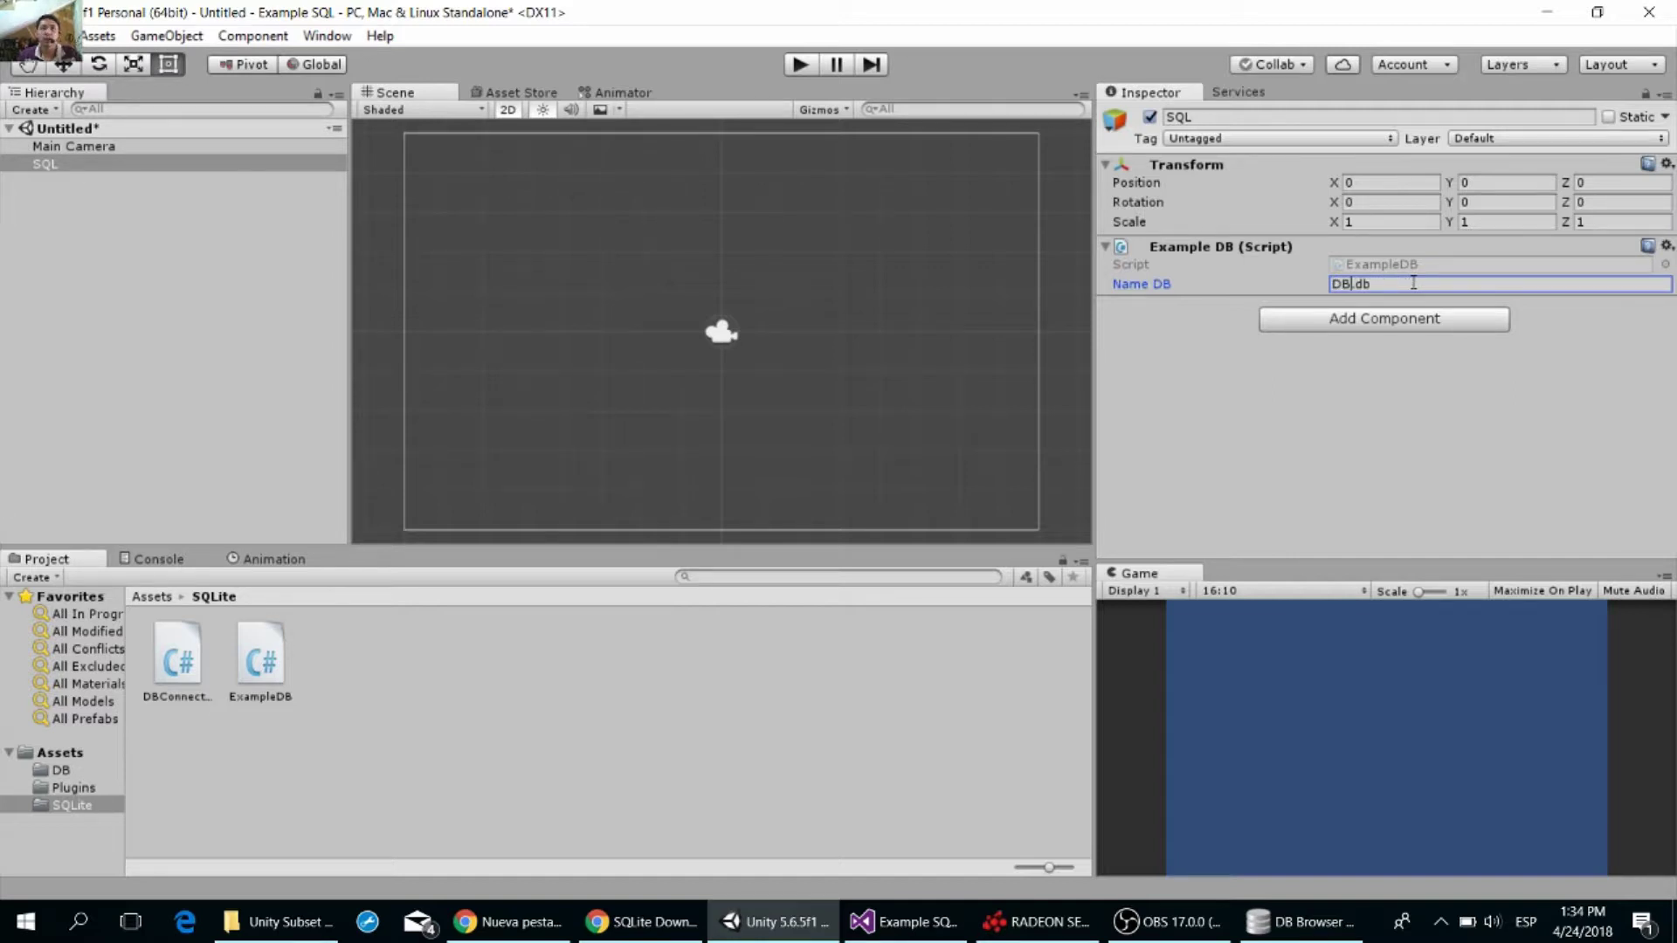
pyautogui.write('Ec')
pyautogui.press('BackSpace')
pyautogui.write('xample')
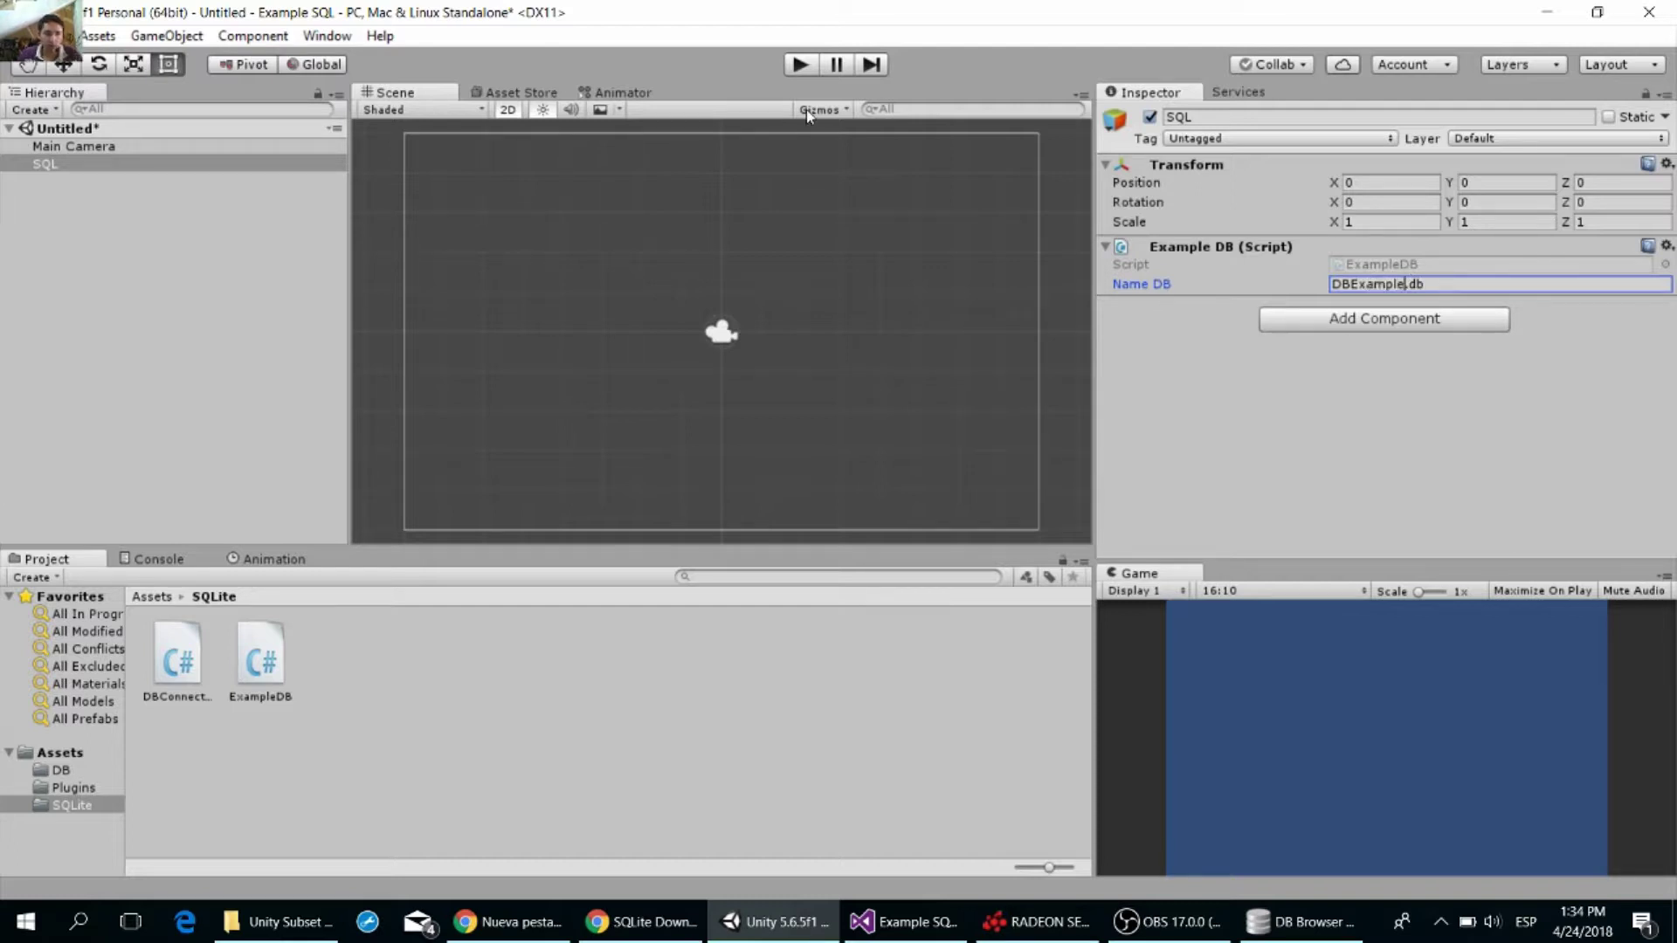
pyautogui.click(71, 772)
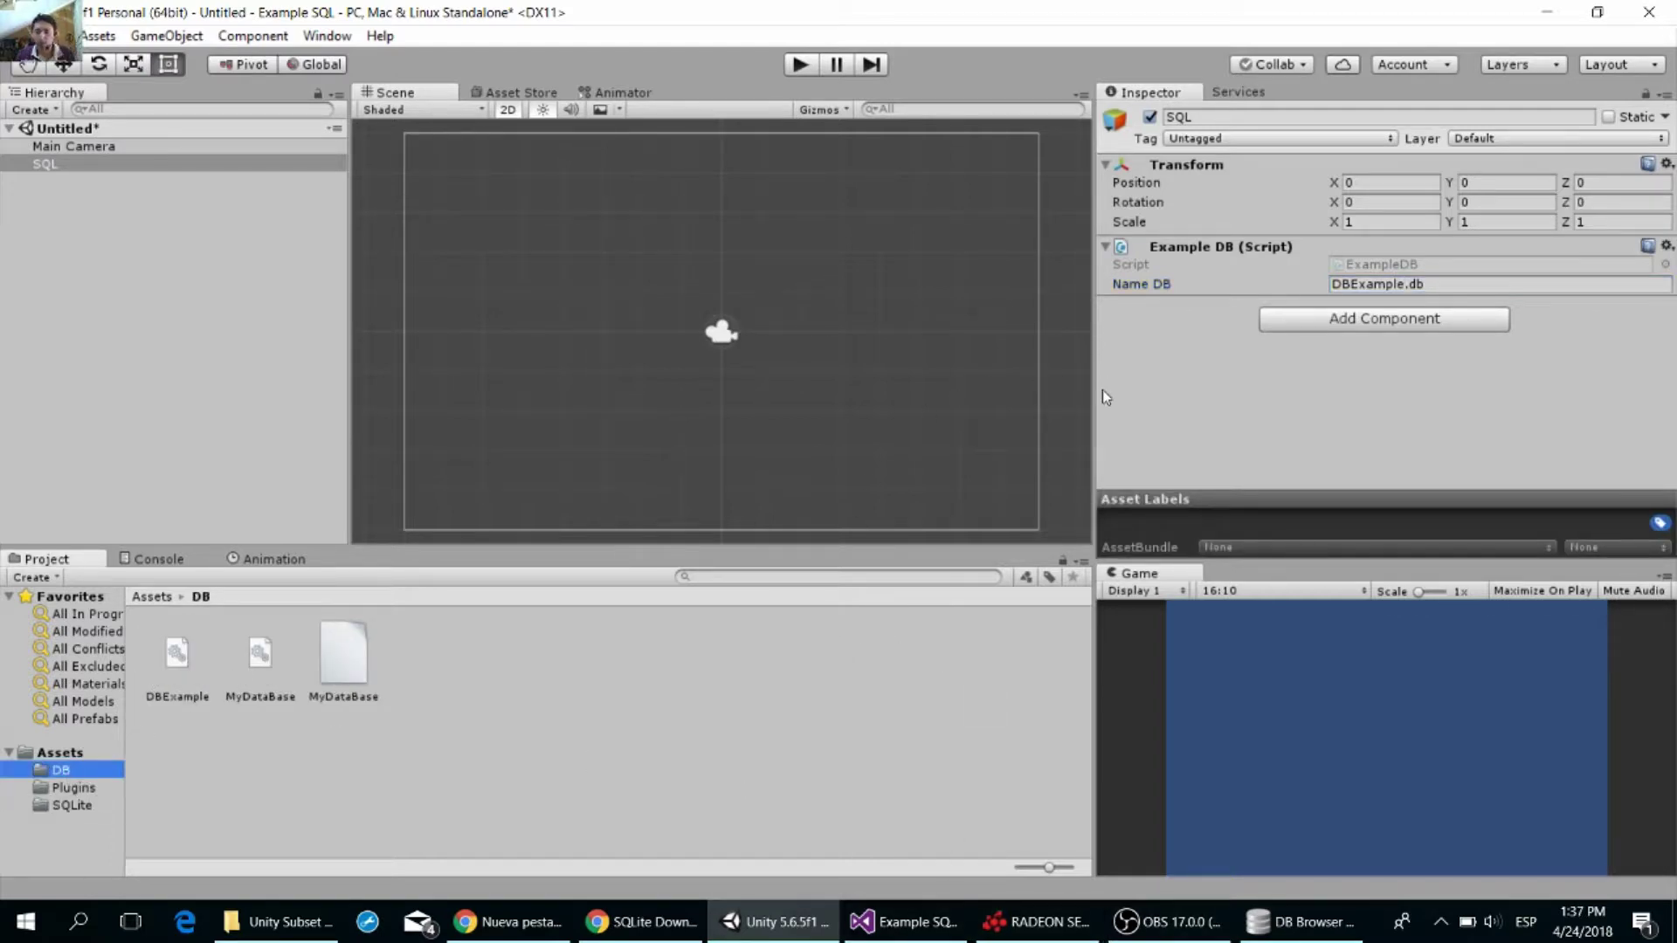
# - Save the scene as 'Example SQL' in the Assets folder
pyautogui.click(1125, 921)
pyautogui.click(1127, 922)
pyautogui.hotkey('ctrl', 's')
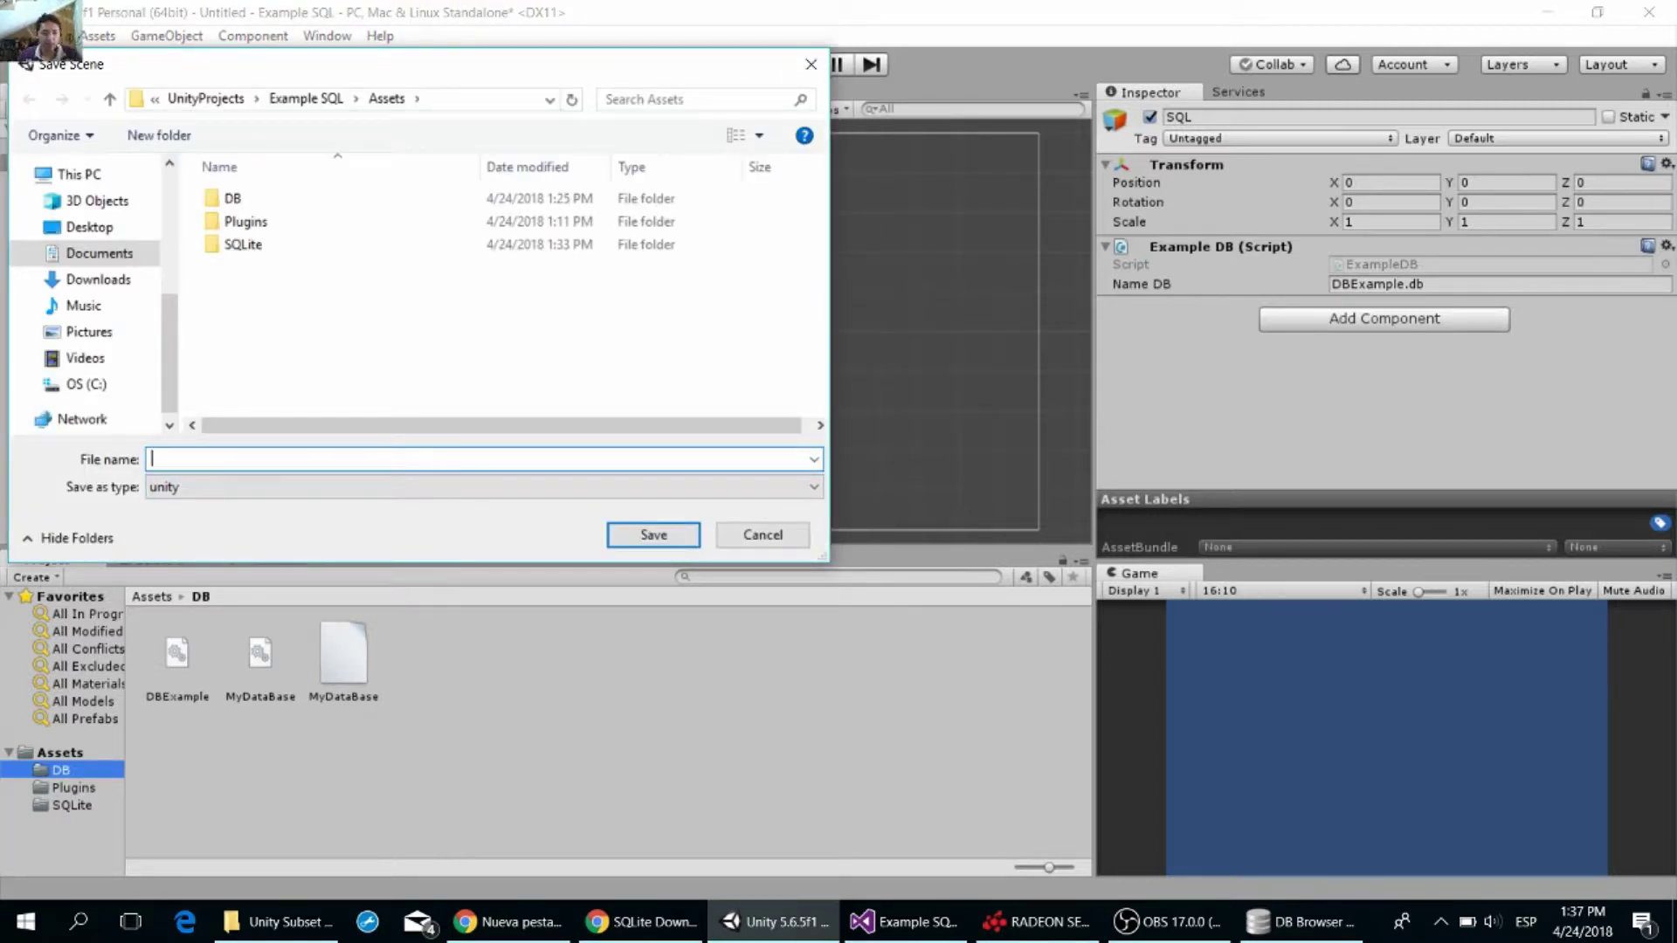
pyautogui.write('Example')
pyautogui.write(' SQL')
pyautogui.press('Return')
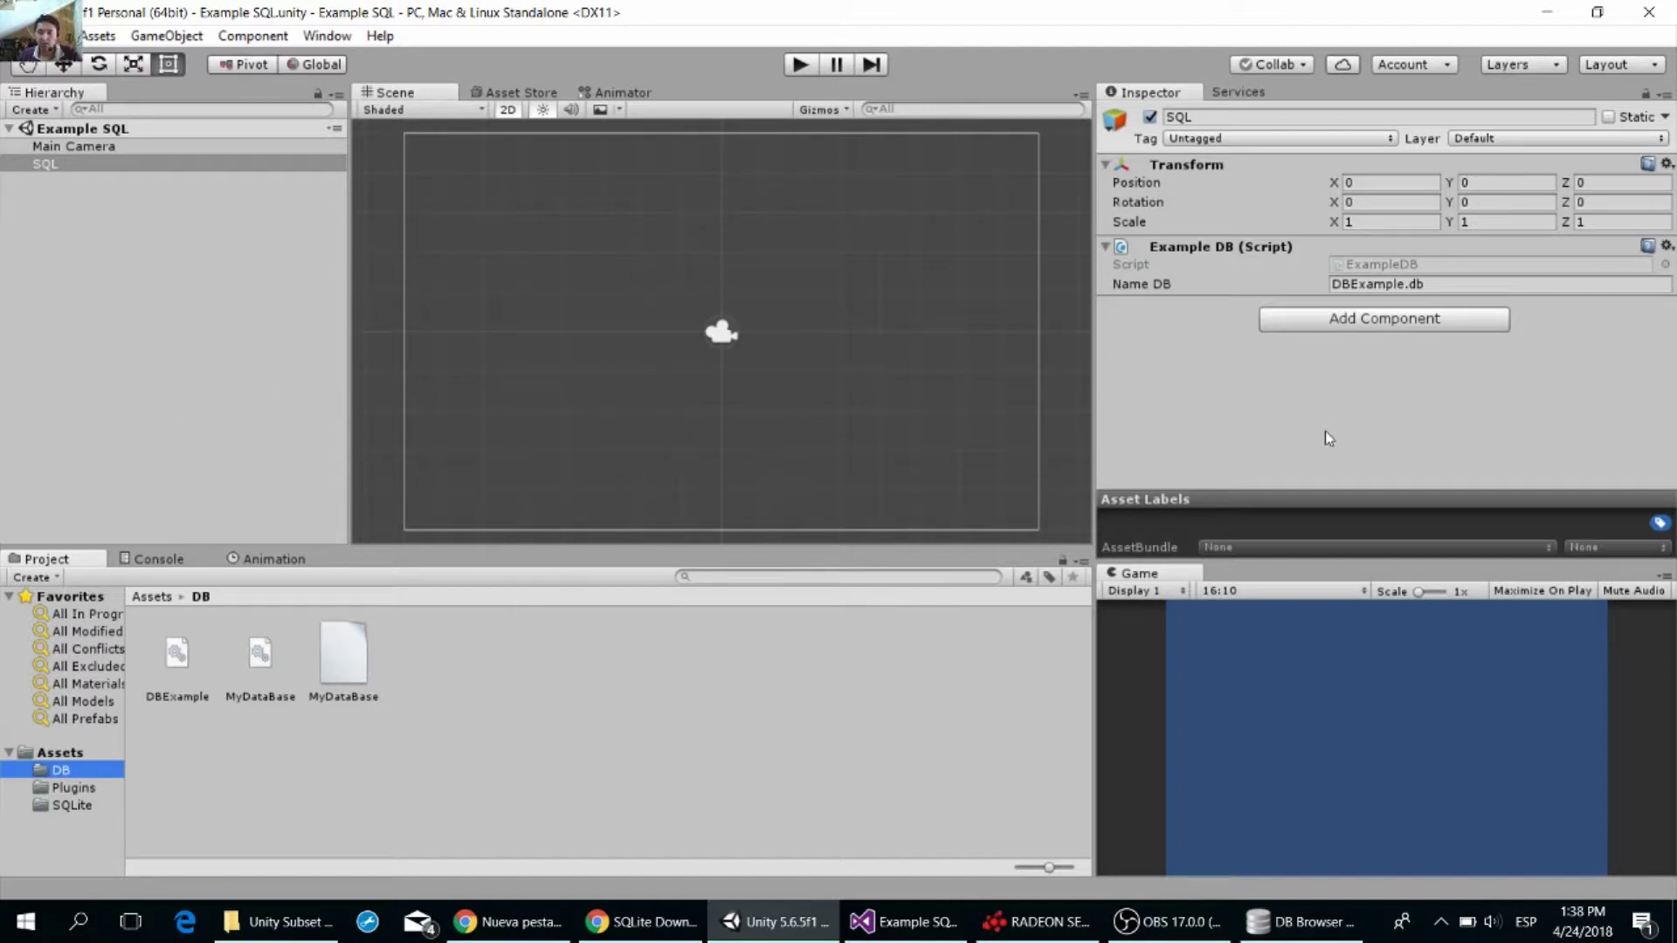
# - Run the scene and inspect the console log: persona_id 2, blank name and surname, Edad 0
pyautogui.hotkey('ctrl', 'p')
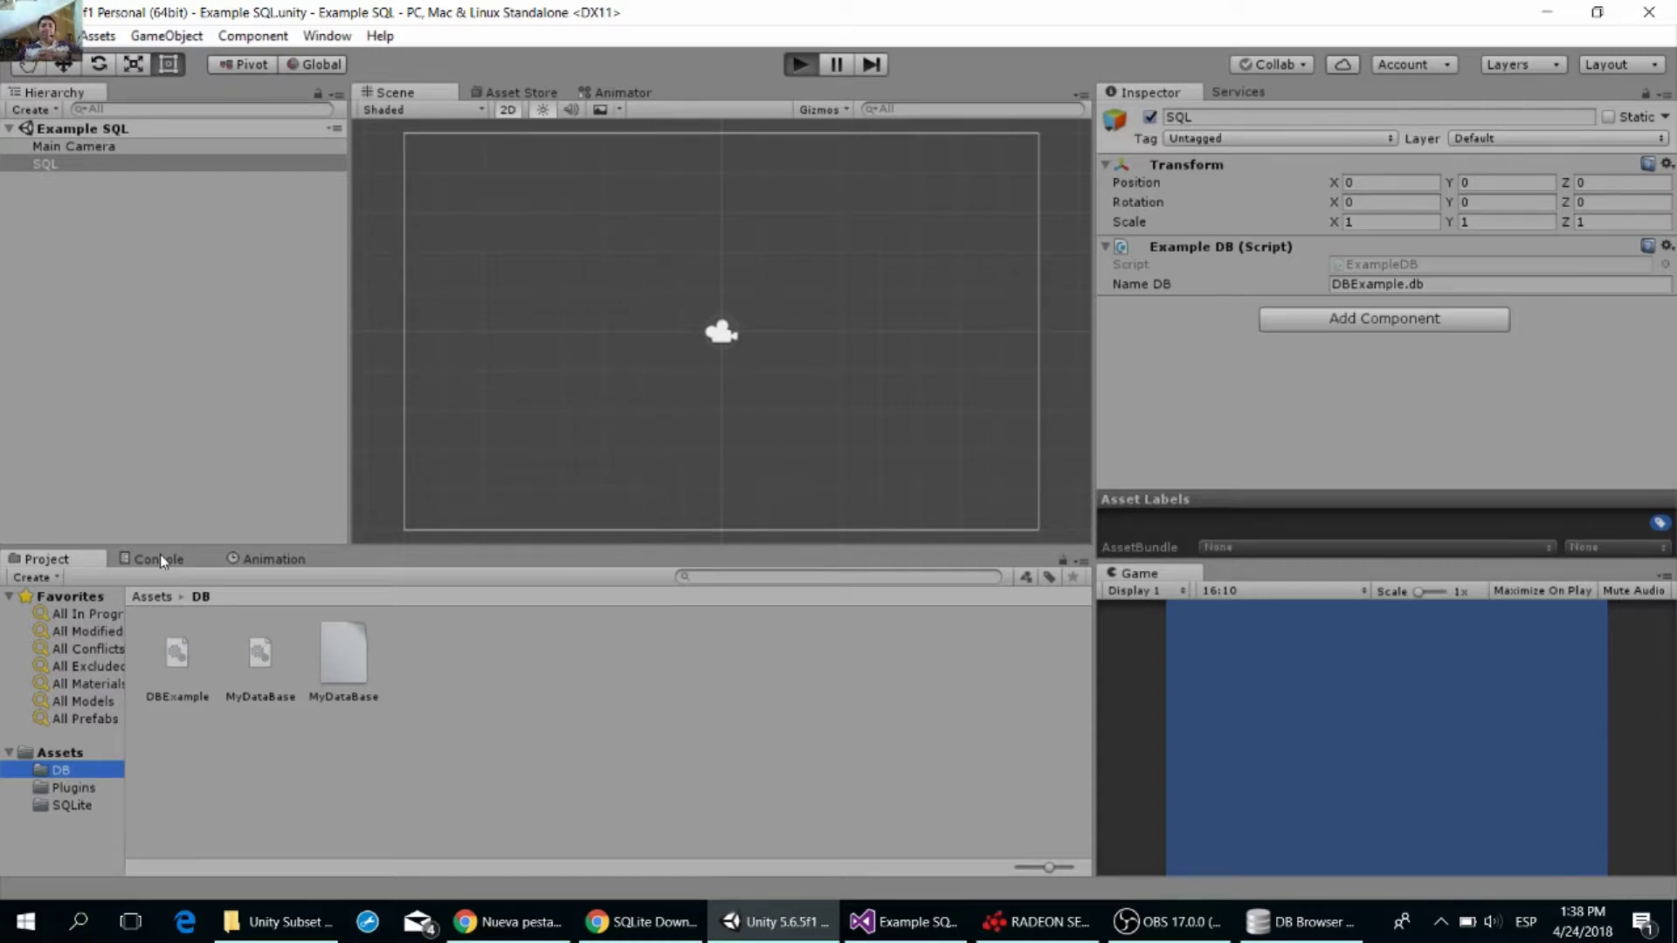
pyautogui.hotkey('ctrl', 'p')
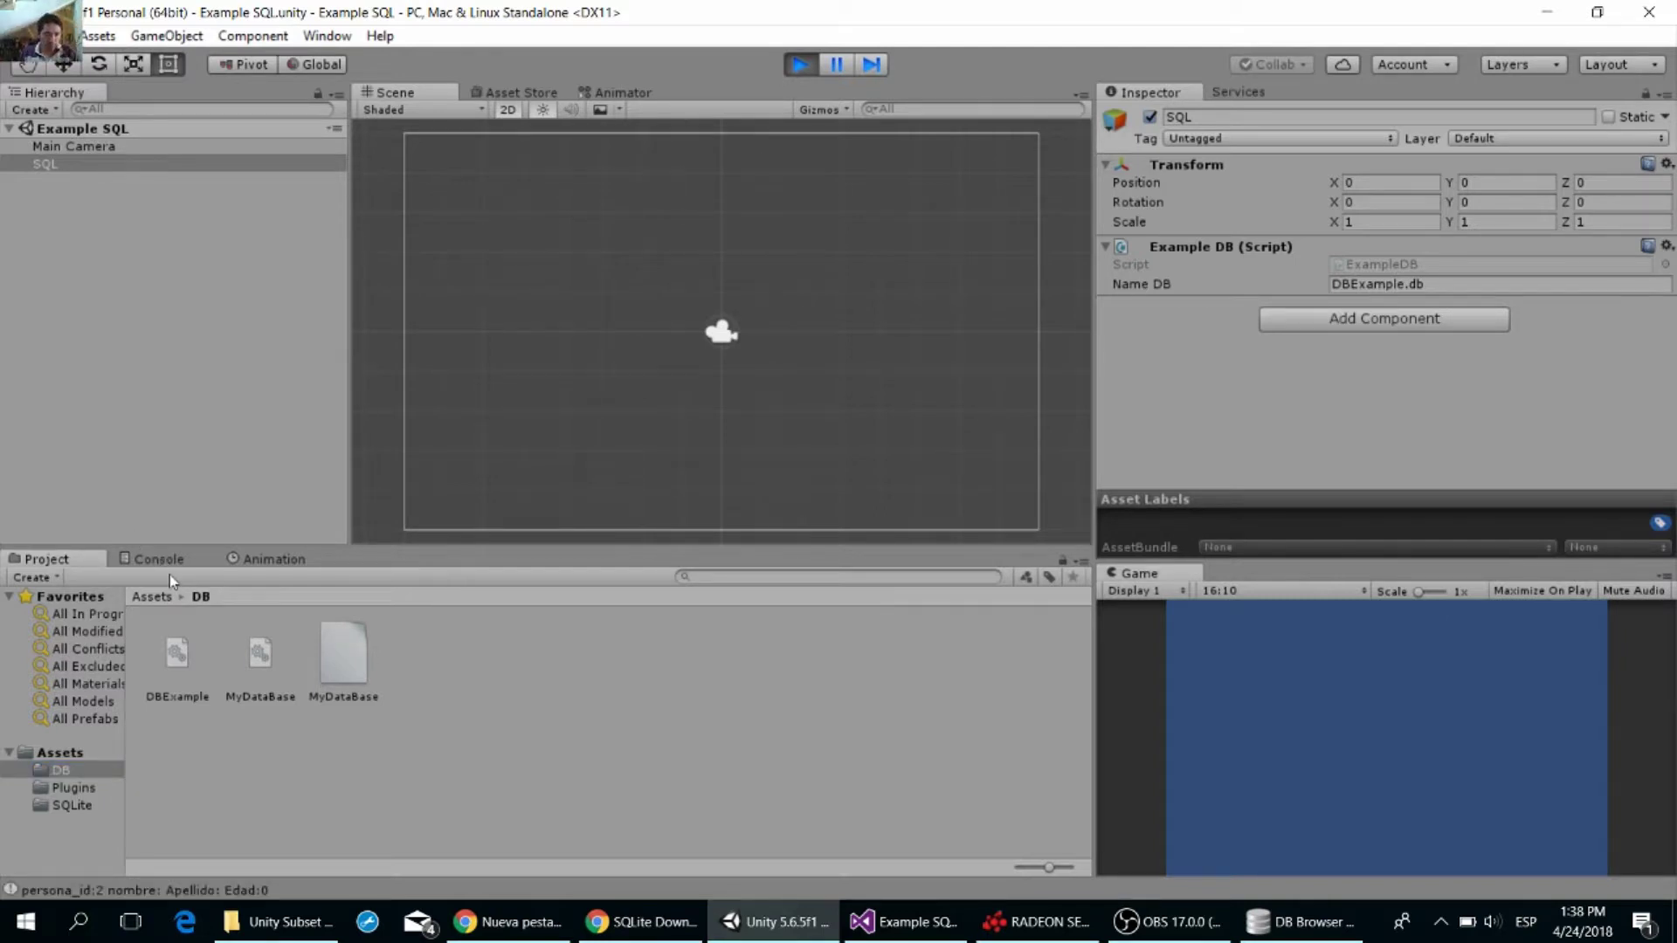
pyautogui.click(165, 562)
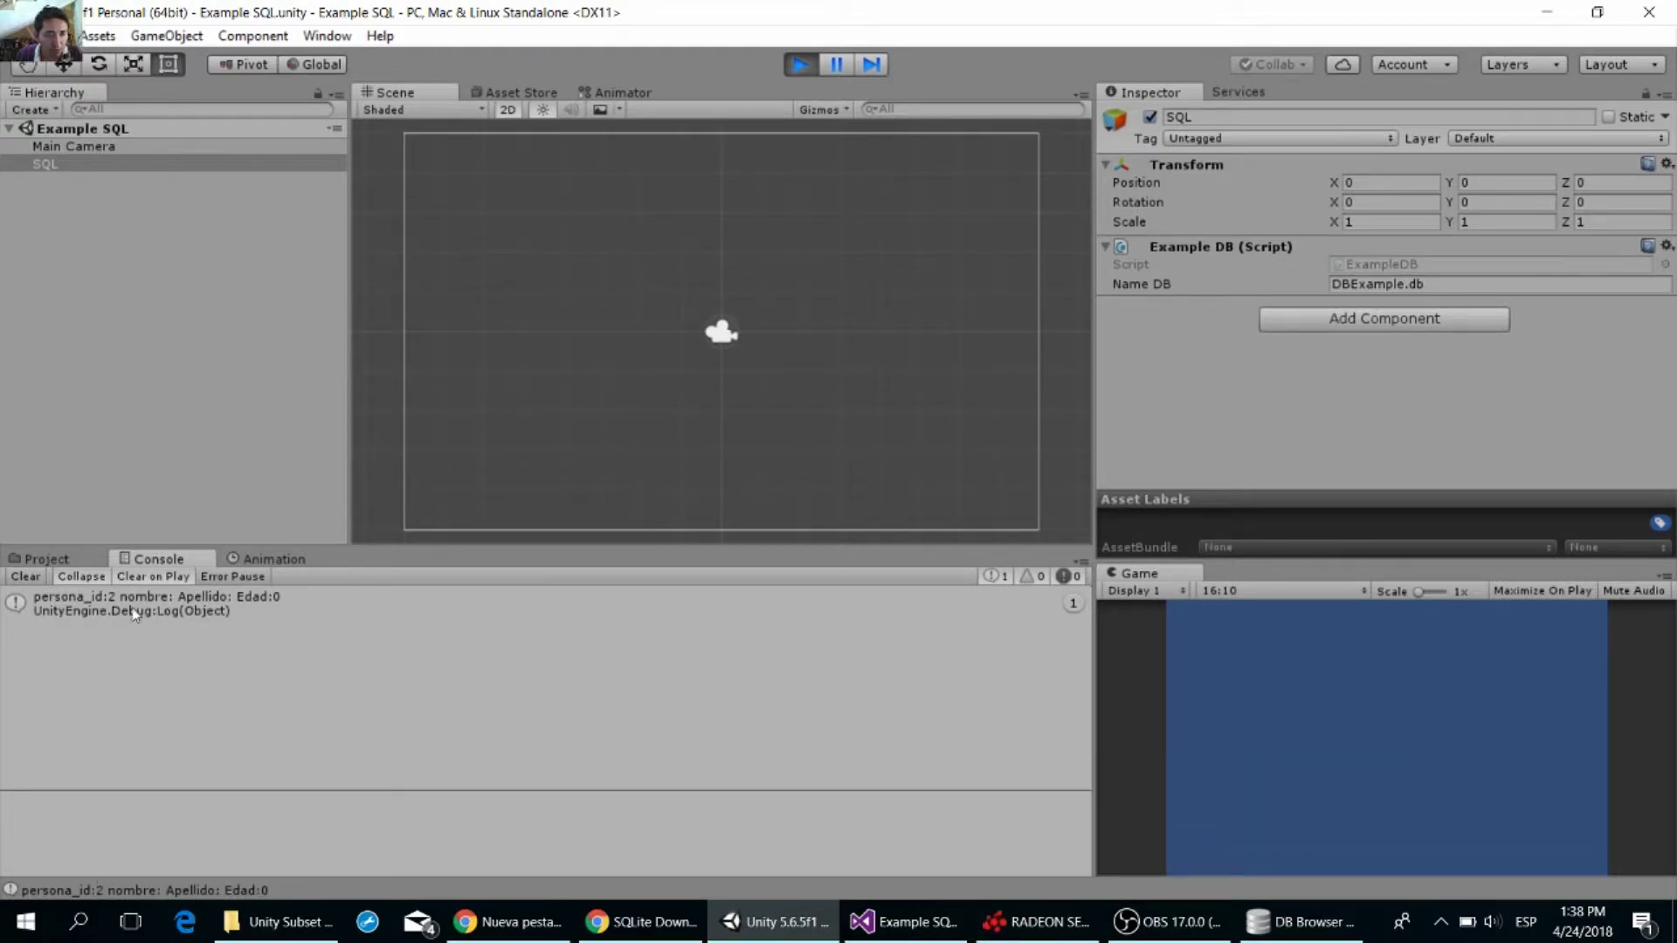
pyautogui.click(136, 614)
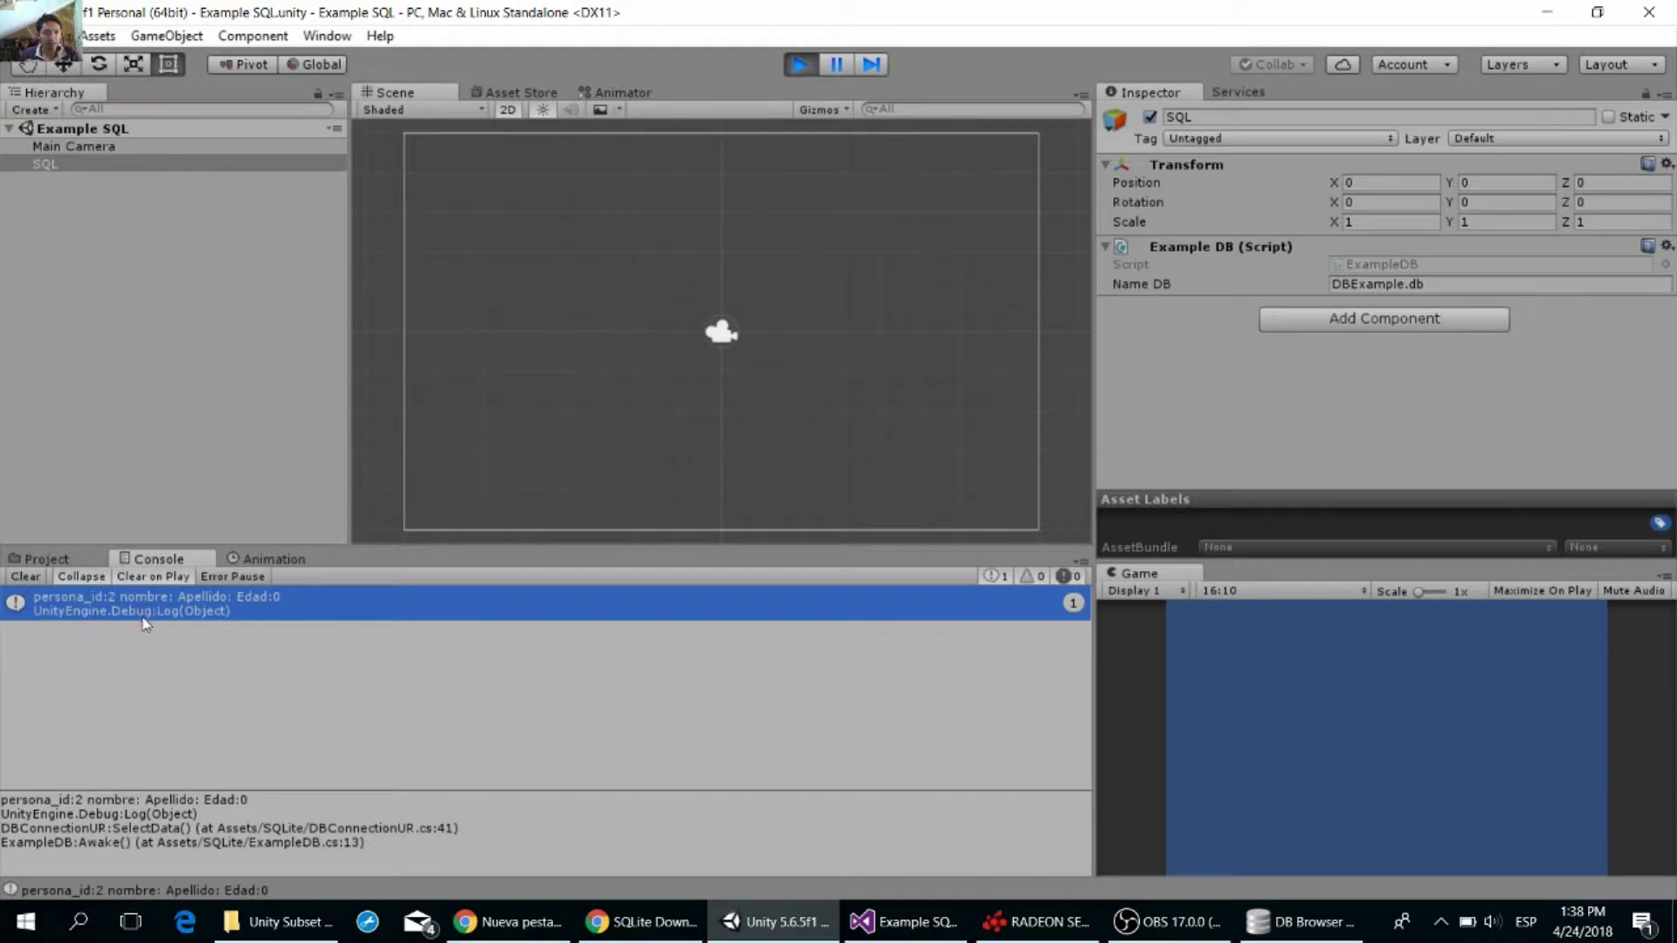
# - Clear the Unity console and fill the id 2 row with a first name, surname and age 25
pyautogui.click(33, 581)
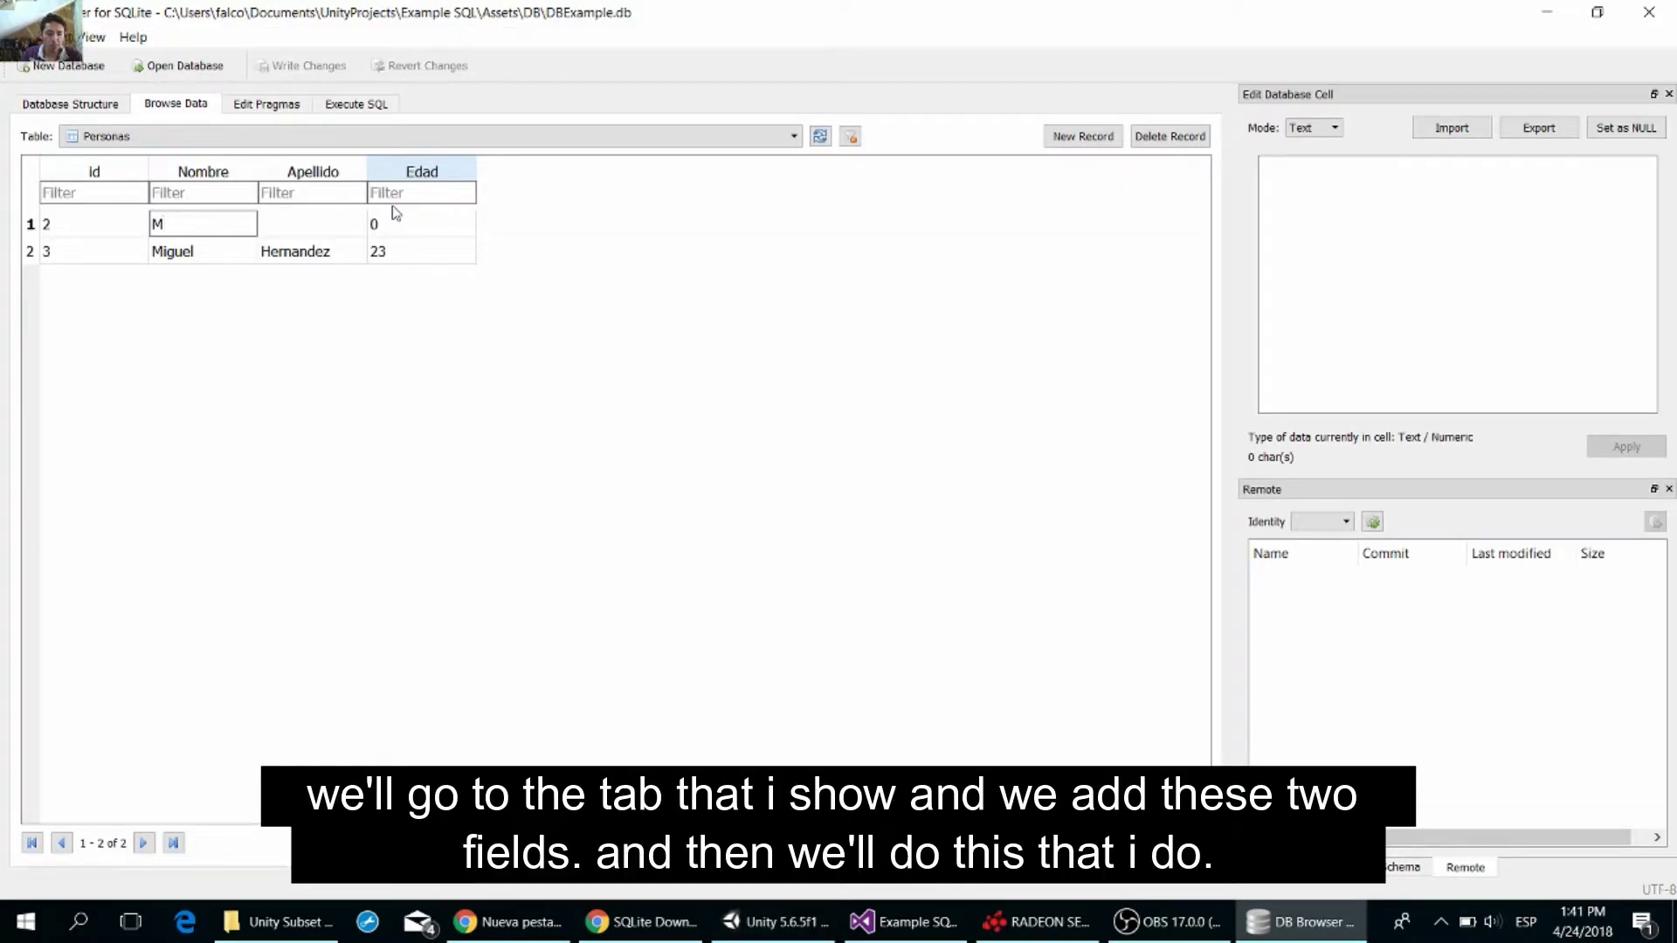
pyautogui.press('BackSpace')
pyautogui.write('Juan')
pyautogui.press('Tab')
pyautogui.write('Va')
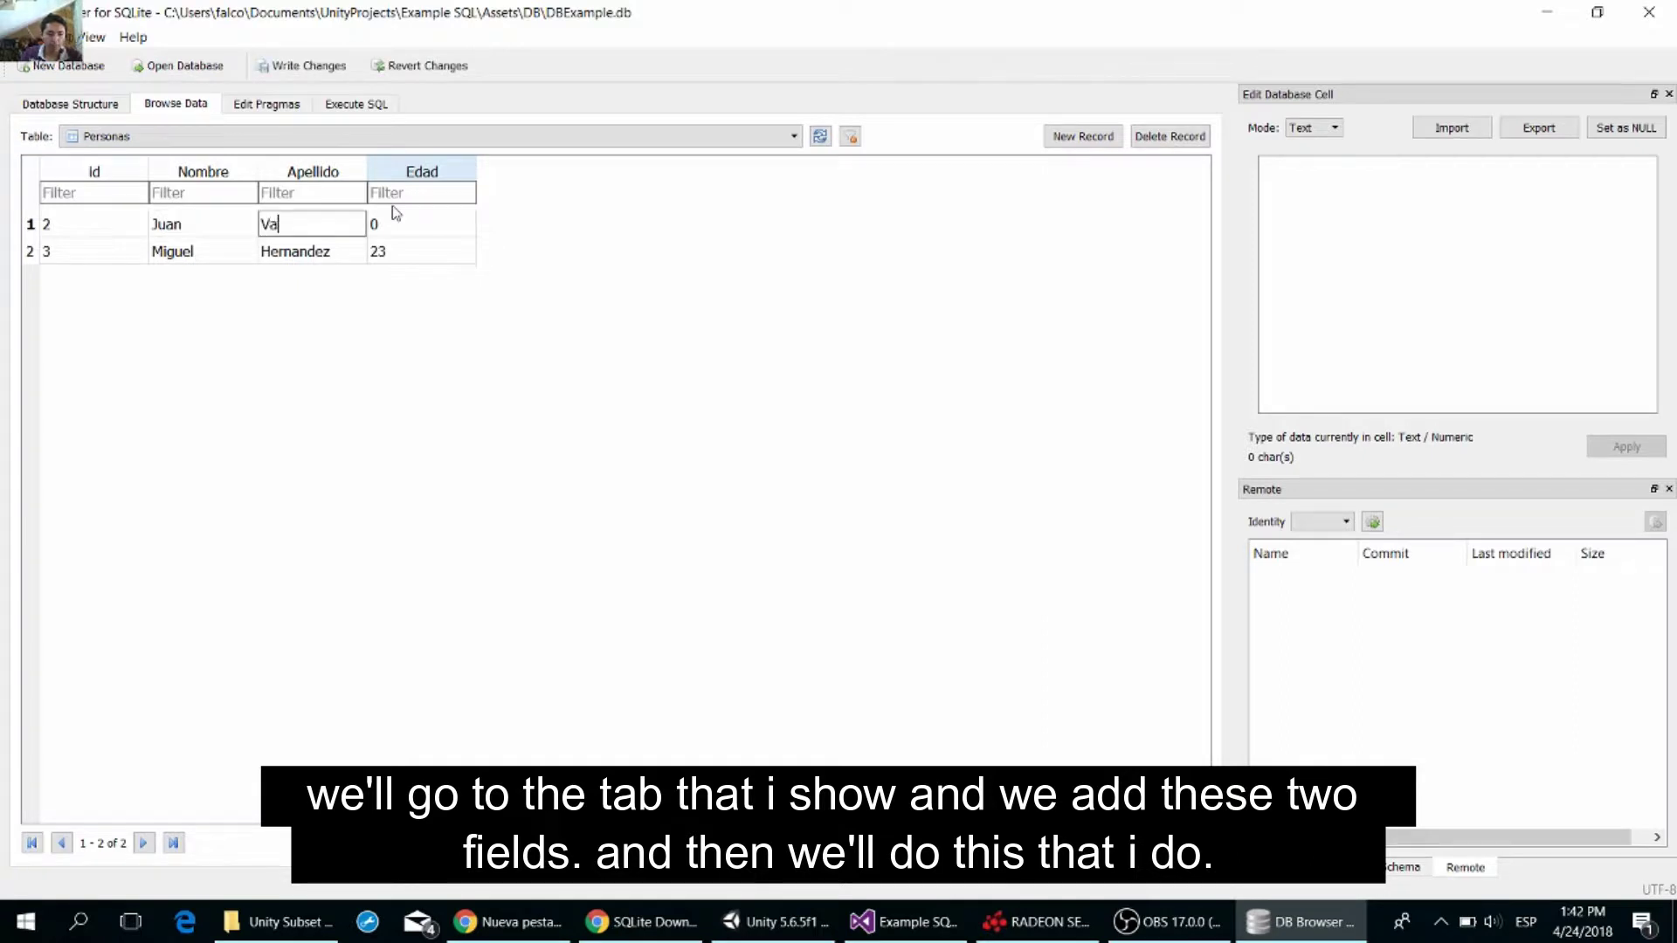
pyautogui.write('squez')
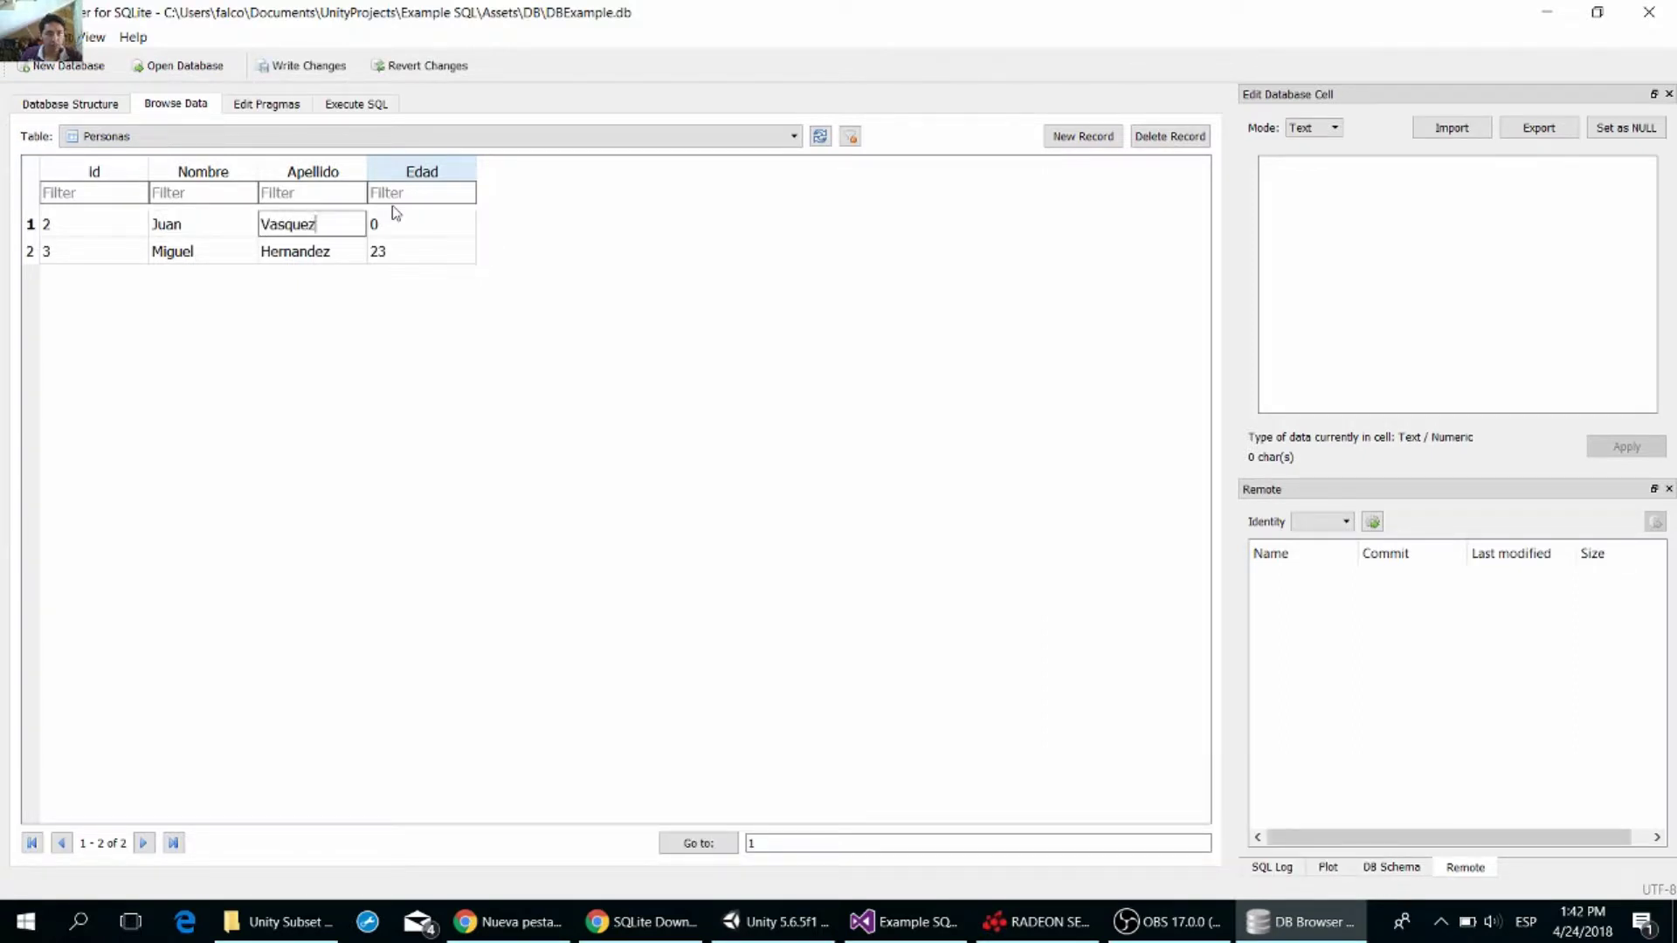
pyautogui.press('Tab')
pyautogui.write('25')
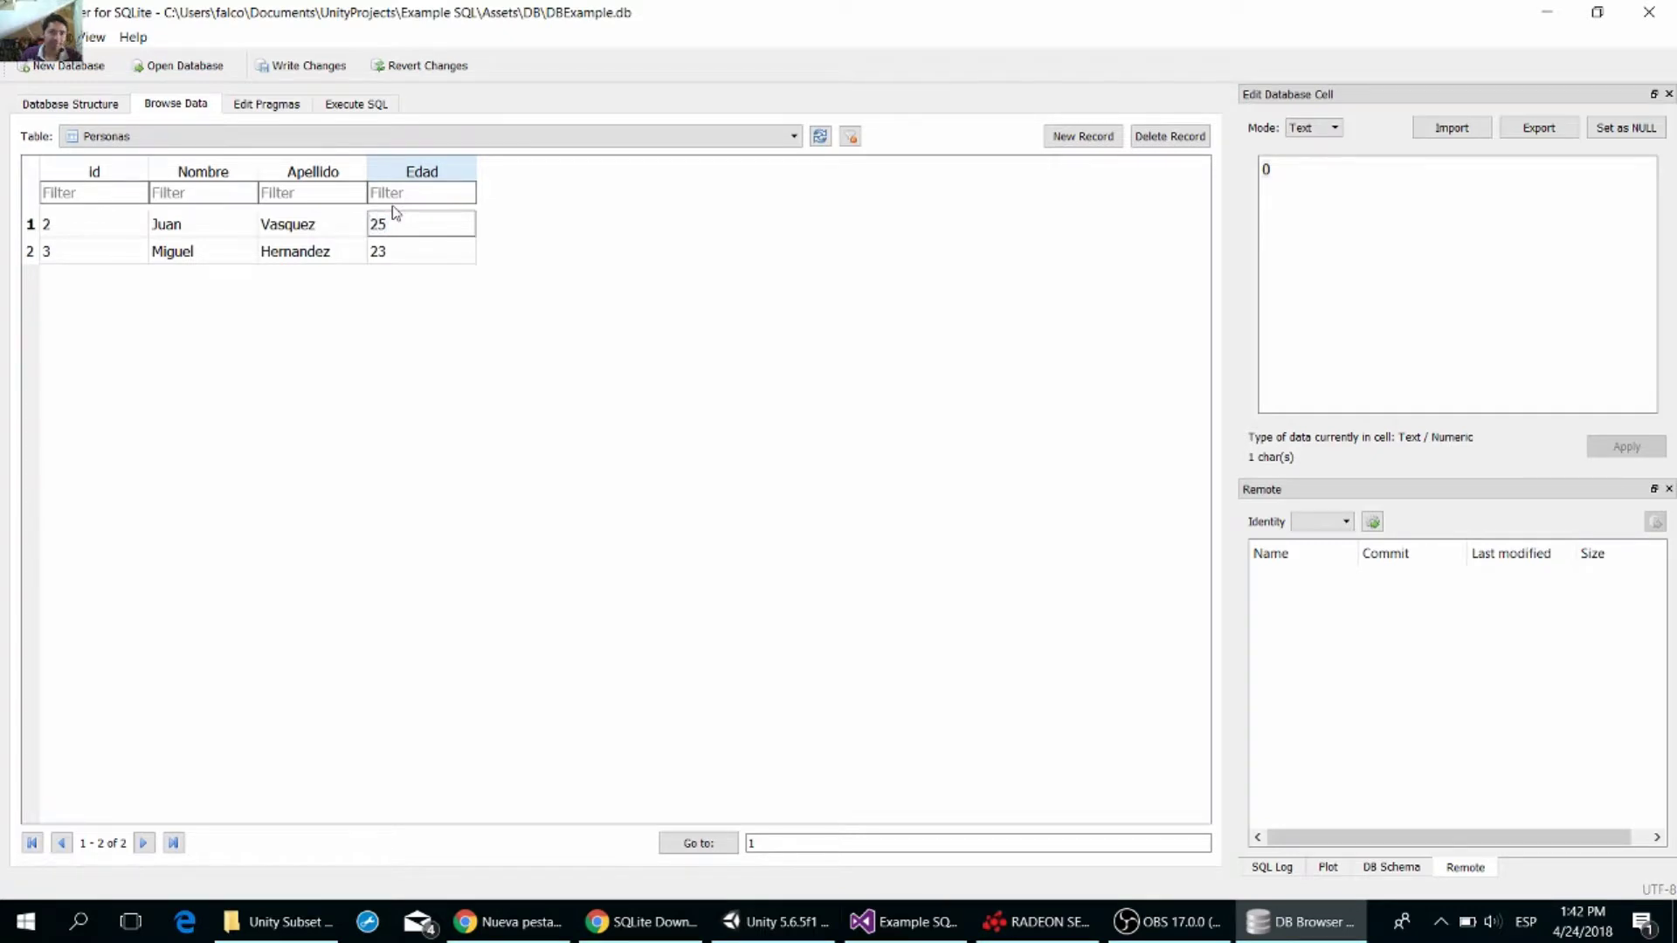
pyautogui.press('Return')
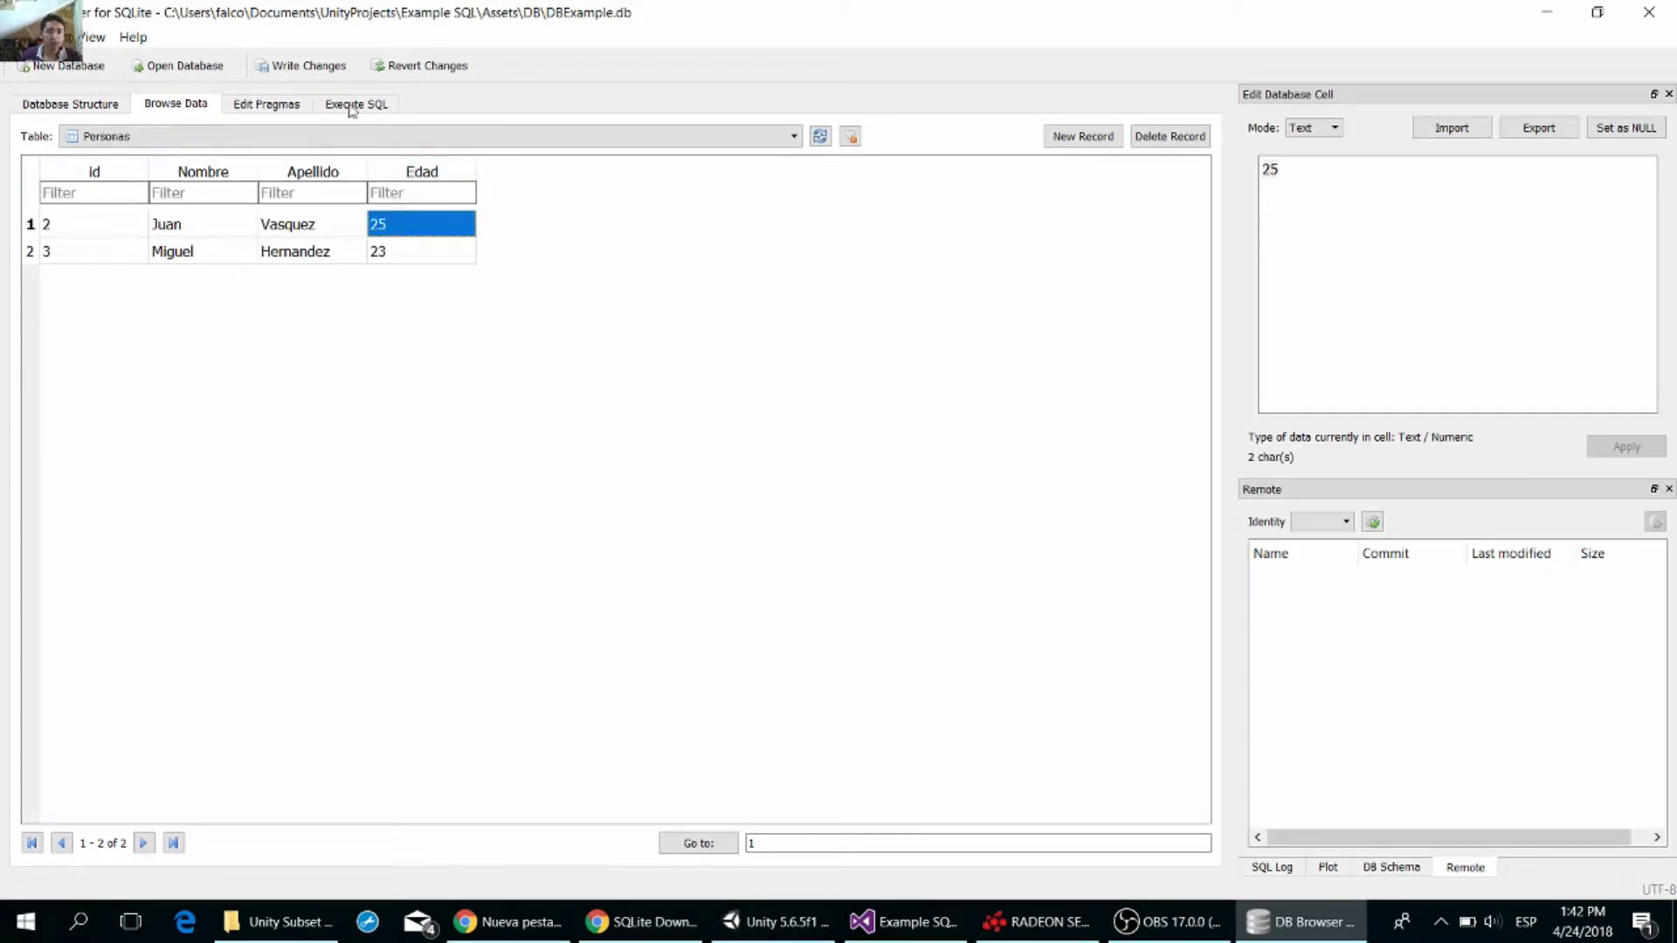
# - Write the changes to the database and re-run the Personas query to check the update
pyautogui.click(320, 74)
pyautogui.click(343, 106)
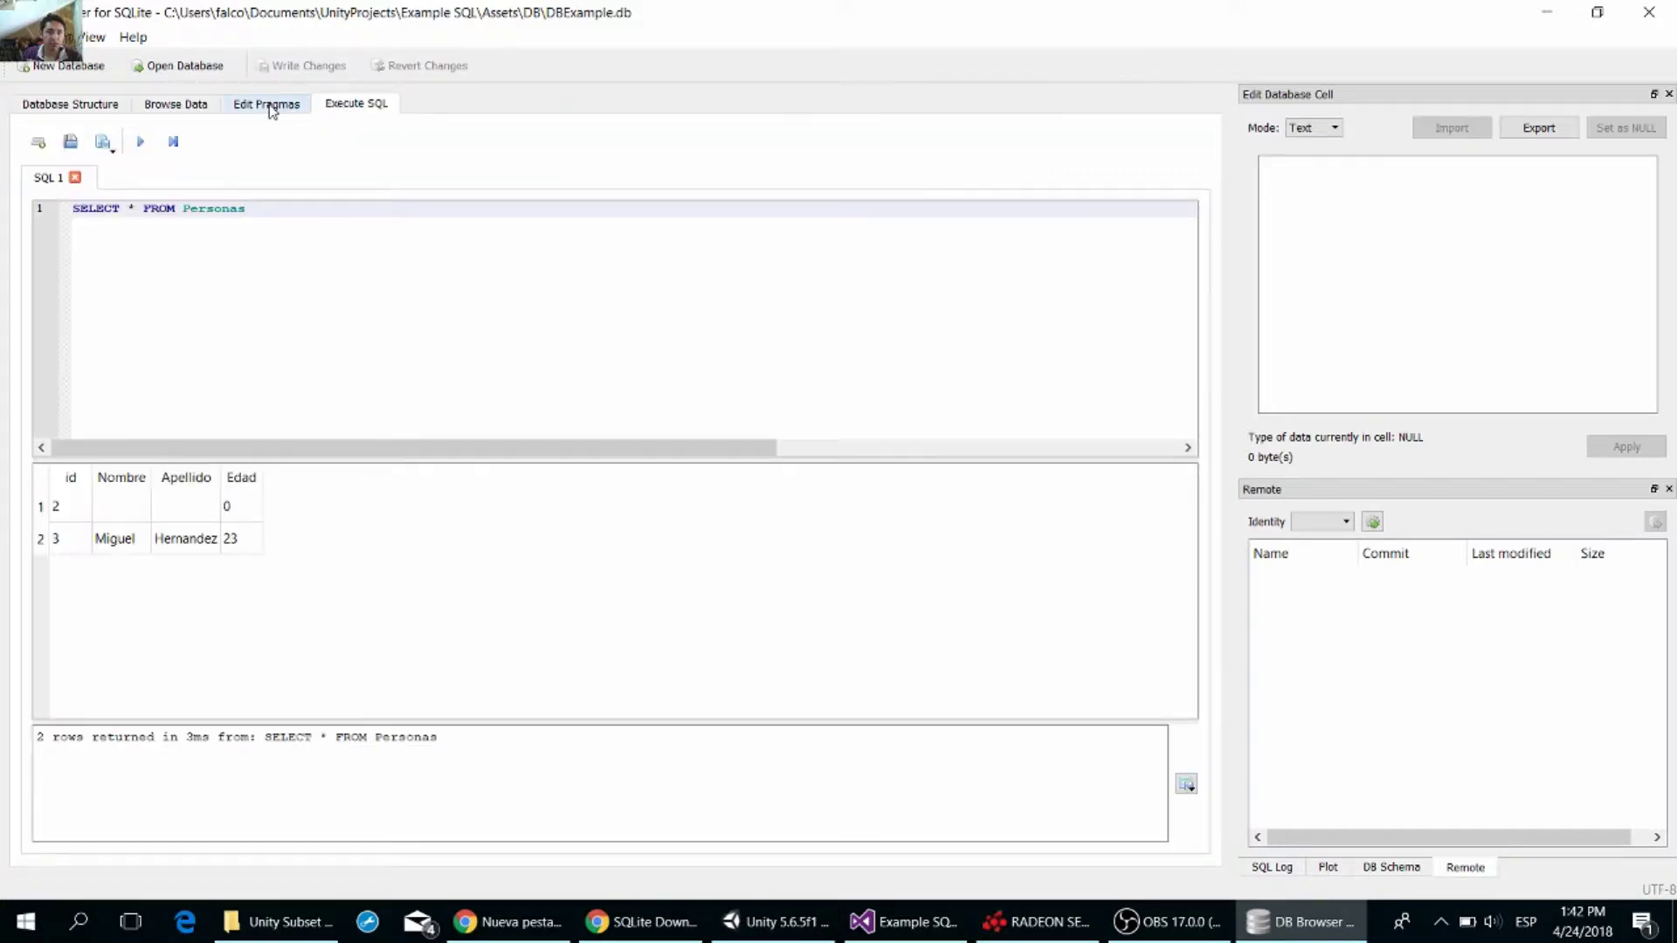
pyautogui.click(140, 142)
pyautogui.click(255, 105)
pyautogui.click(188, 103)
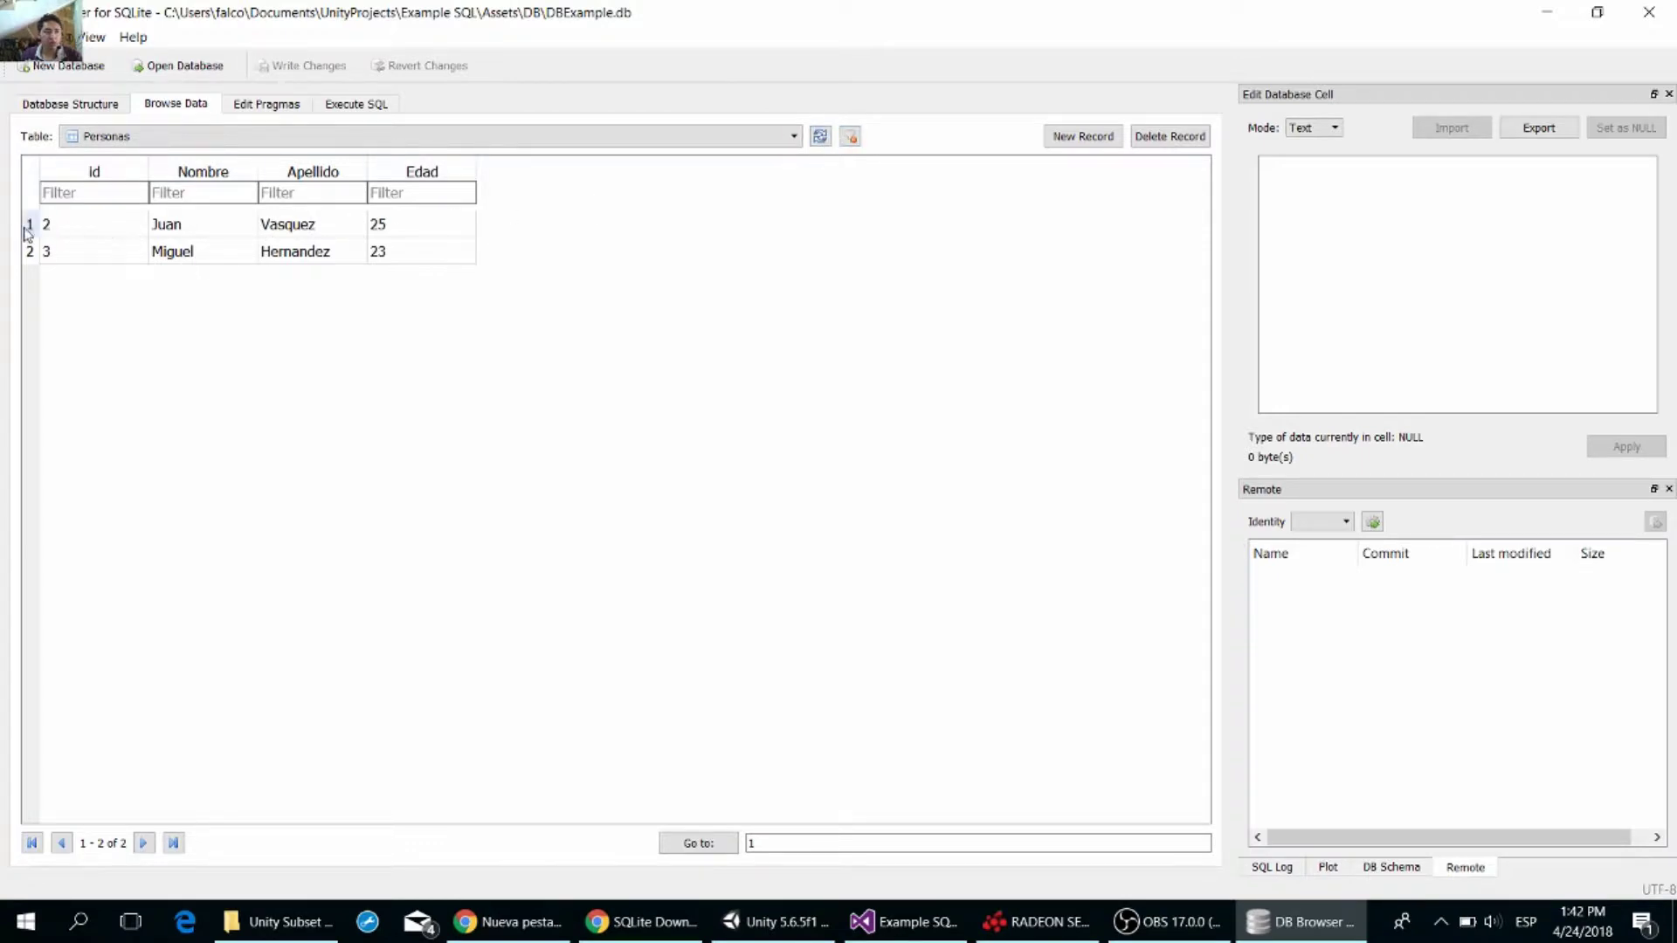
# - Change the Personas row ids from 2 and 3 to 1 and 2
pyautogui.click(66, 229)
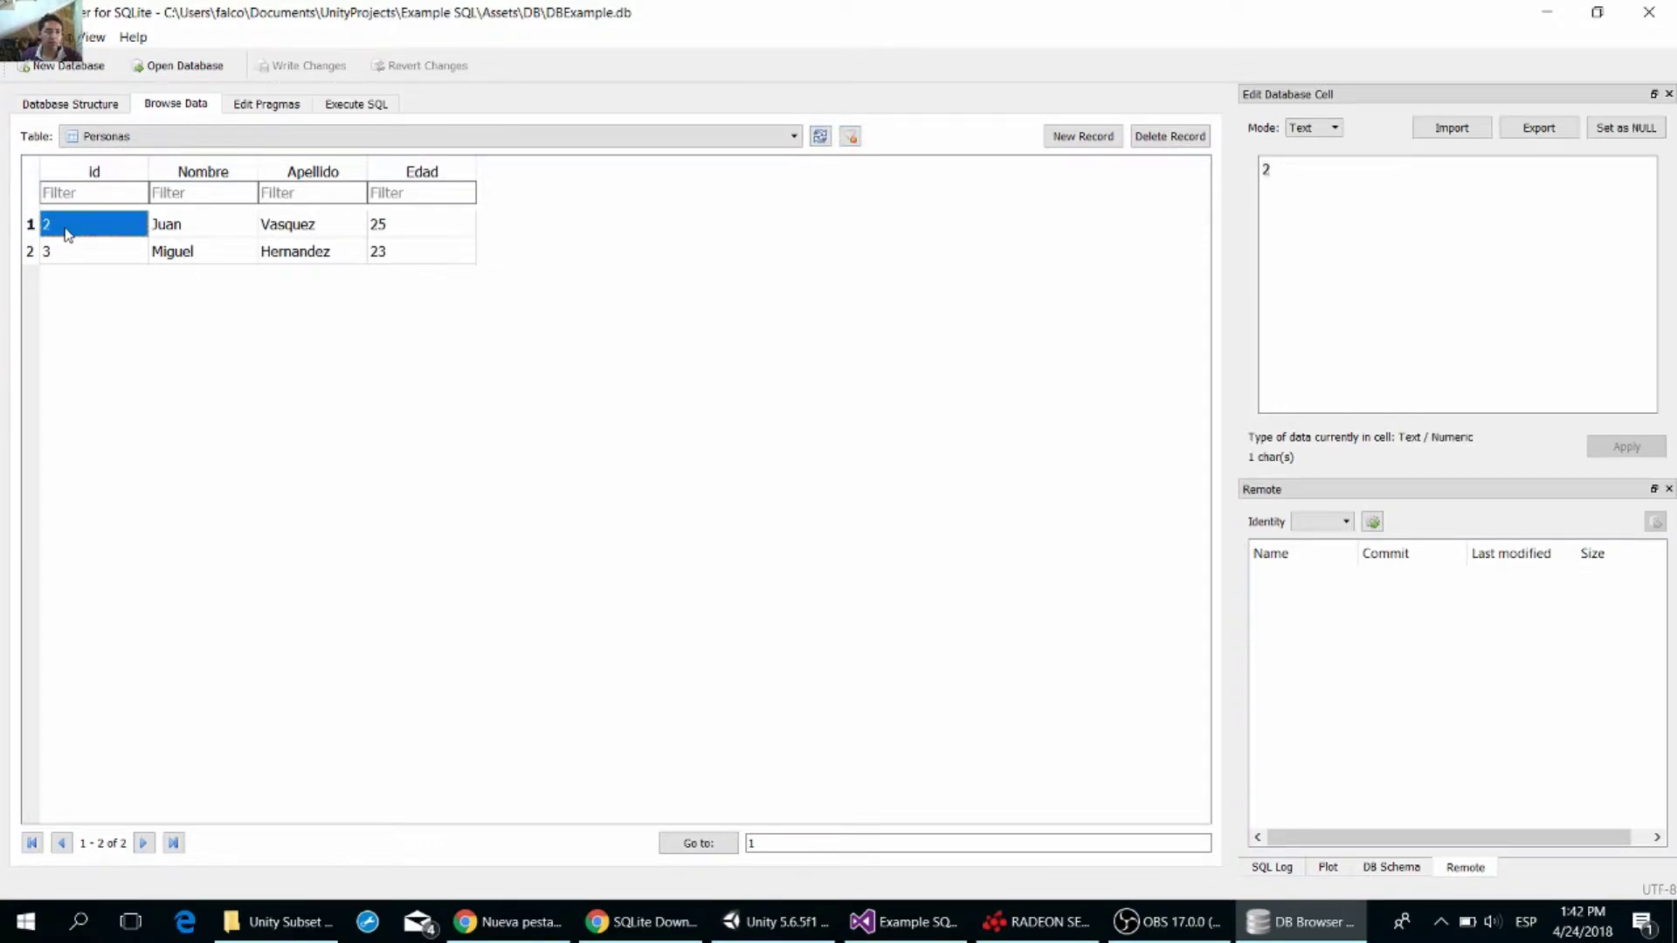
pyautogui.doubleClick(68, 226)
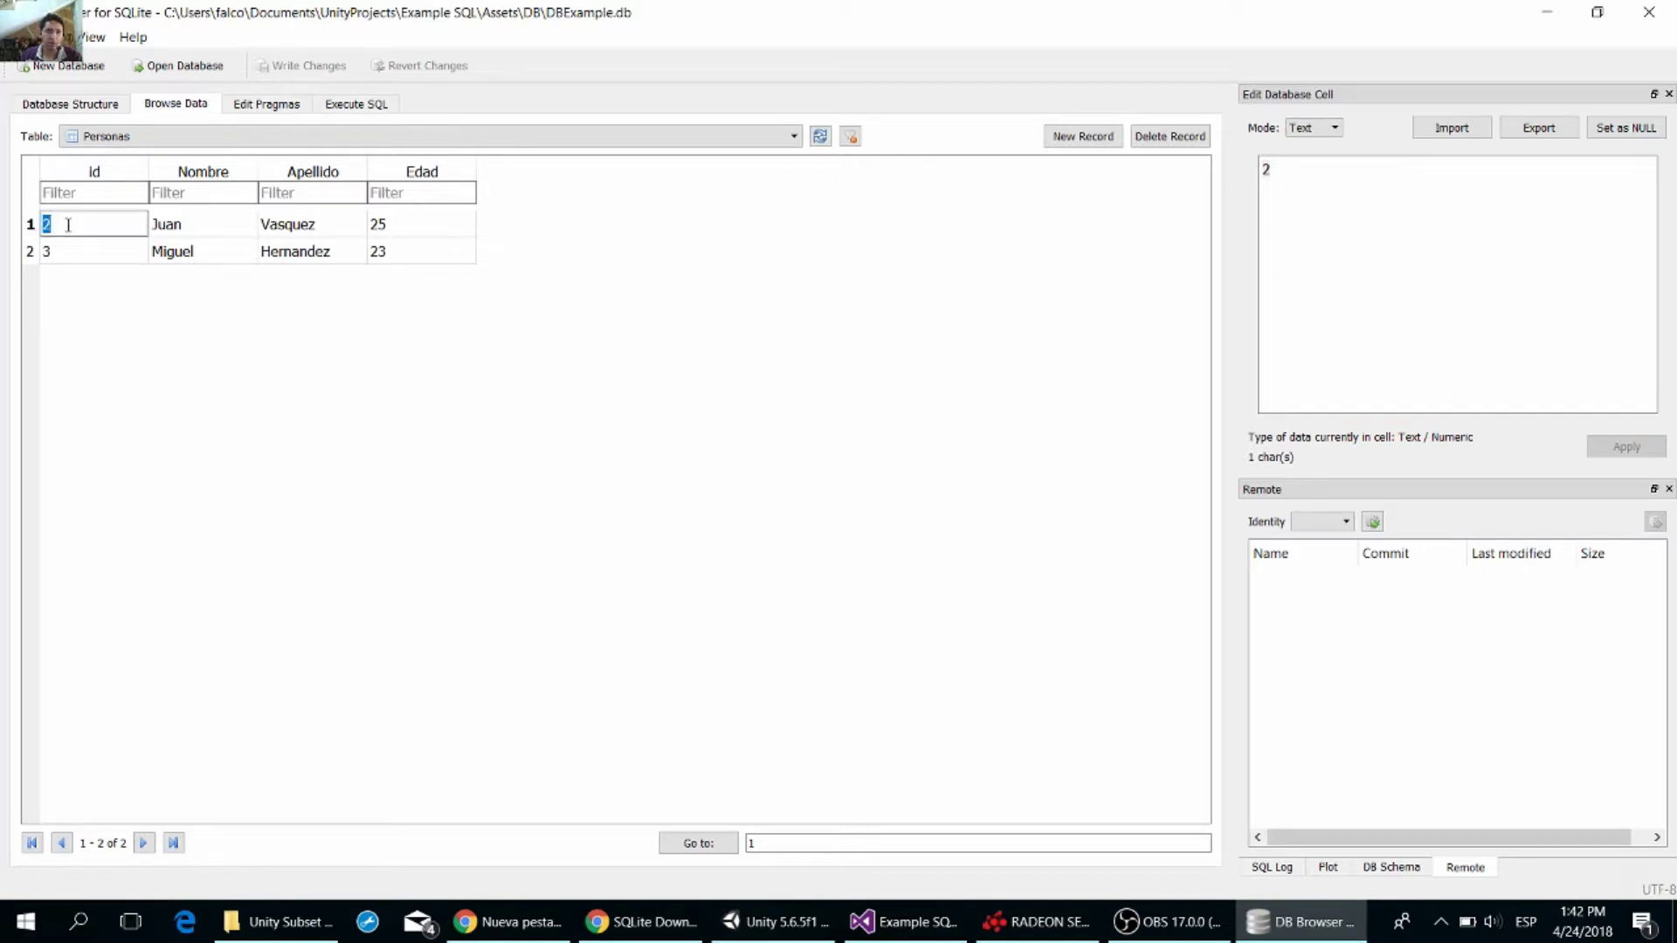
pyautogui.write('1')
pyautogui.press('Return')
pyautogui.click(70, 260)
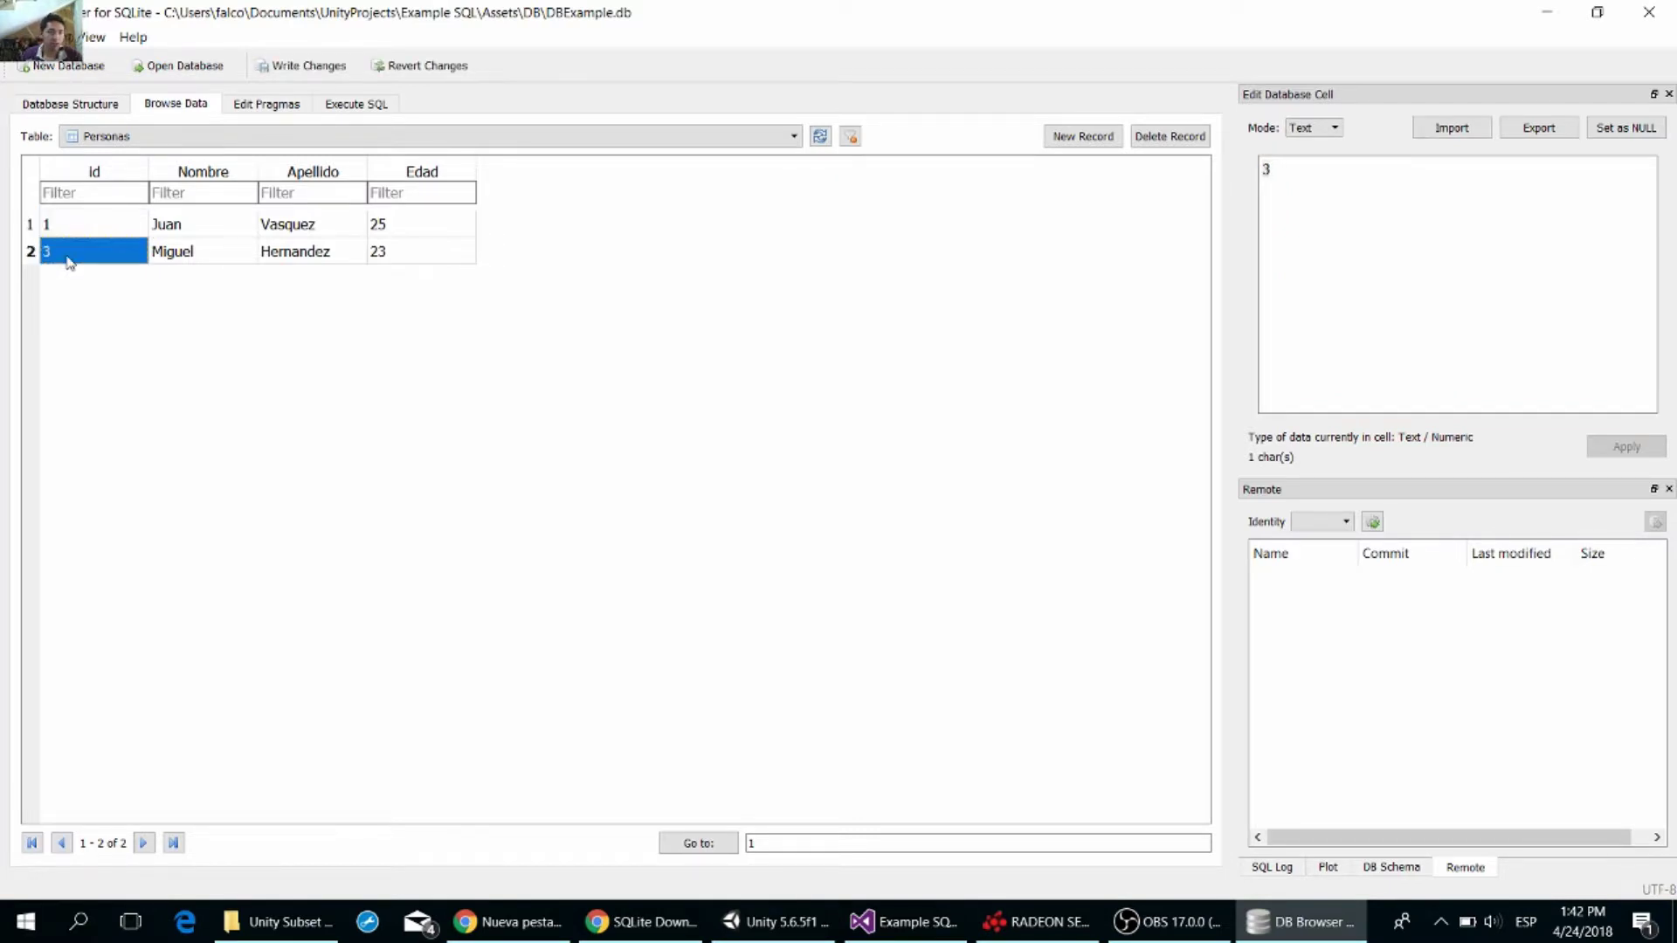
pyautogui.doubleClick(69, 259)
pyautogui.press('Escape')
pyautogui.click(1316, 170)
pyautogui.press('BackSpace')
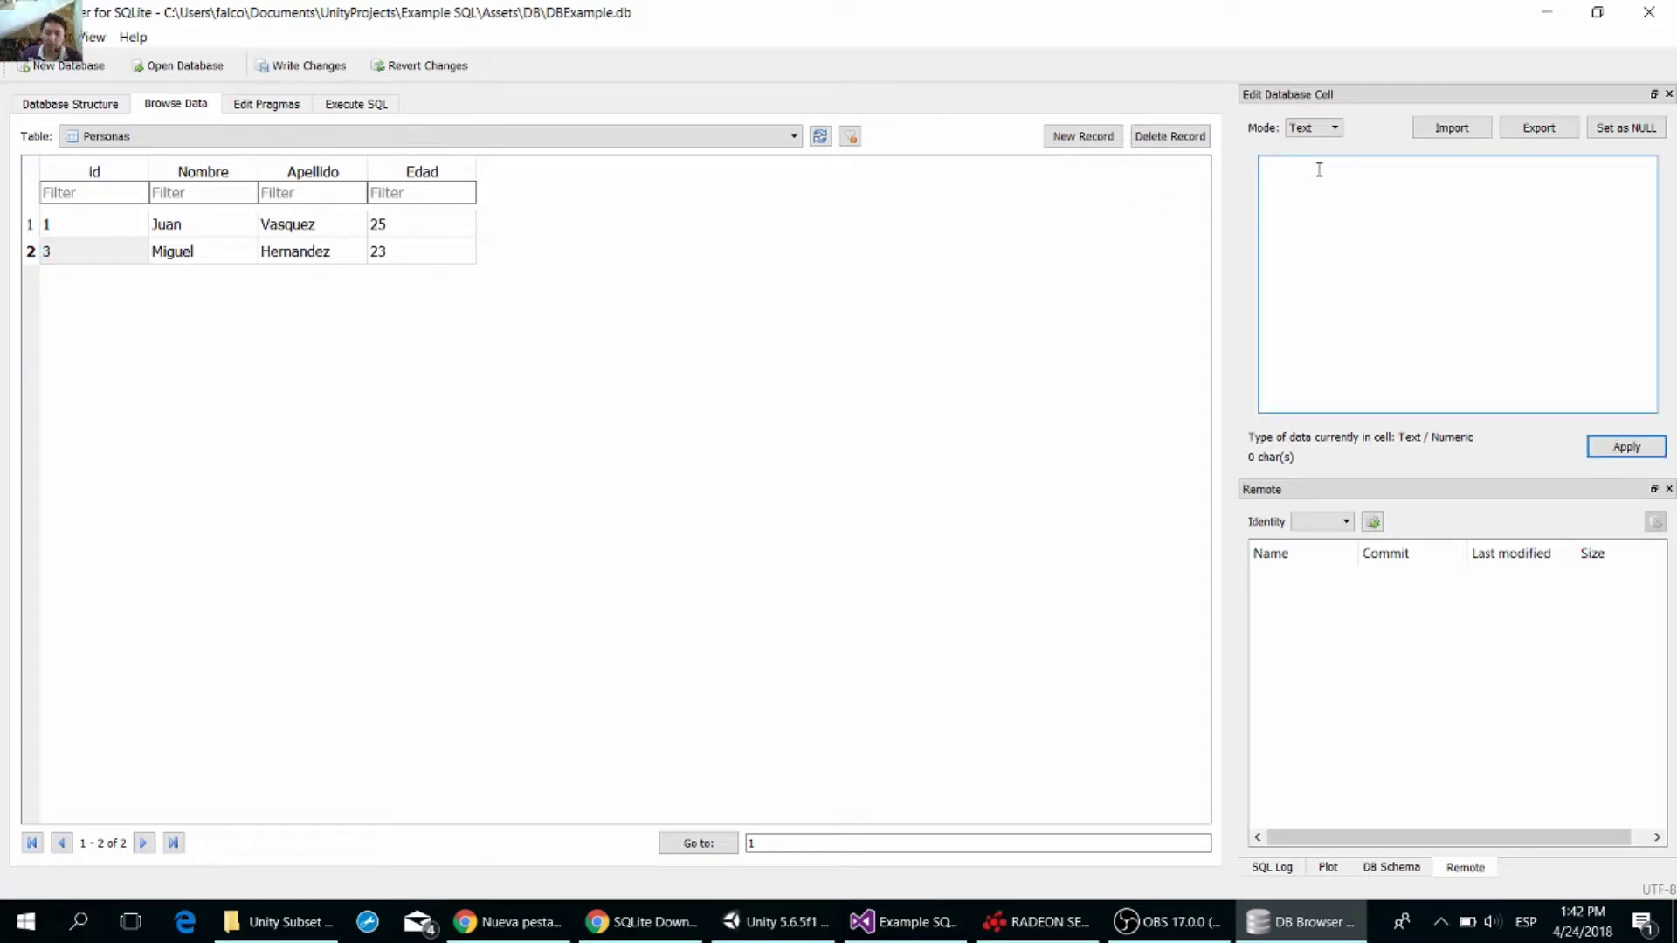
pyautogui.write('2')
pyautogui.press('Return')
pyautogui.click(1625, 446)
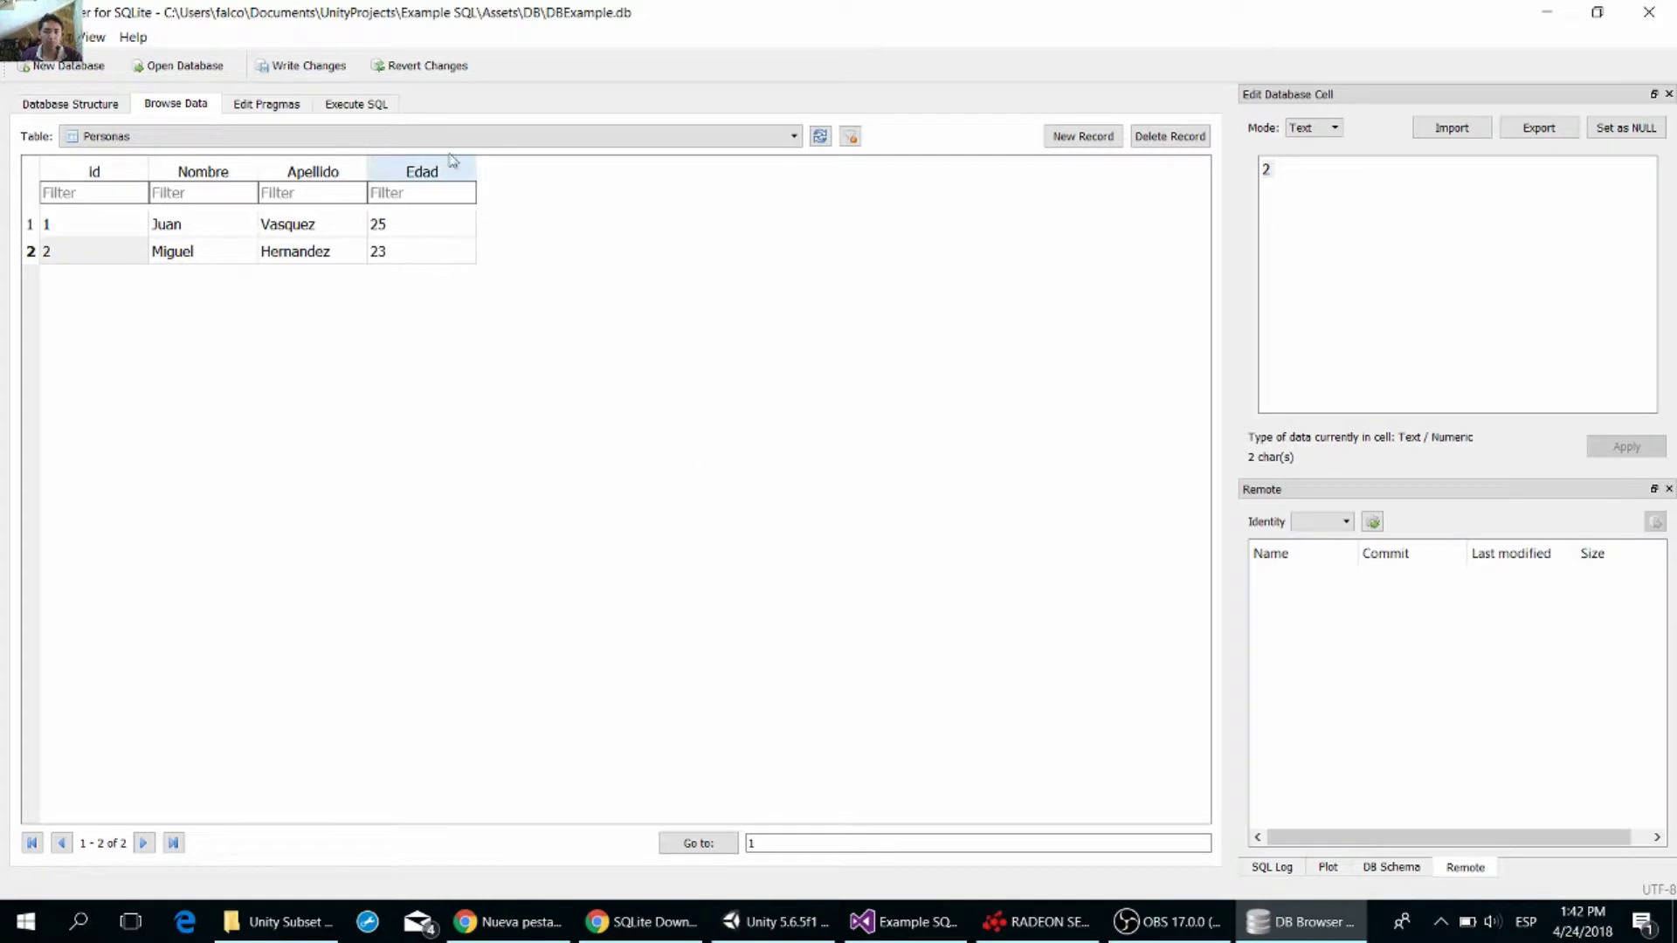
# - Write the id changes to the database and open Execute SQL to verify them
pyautogui.click(292, 67)
pyautogui.click(358, 106)
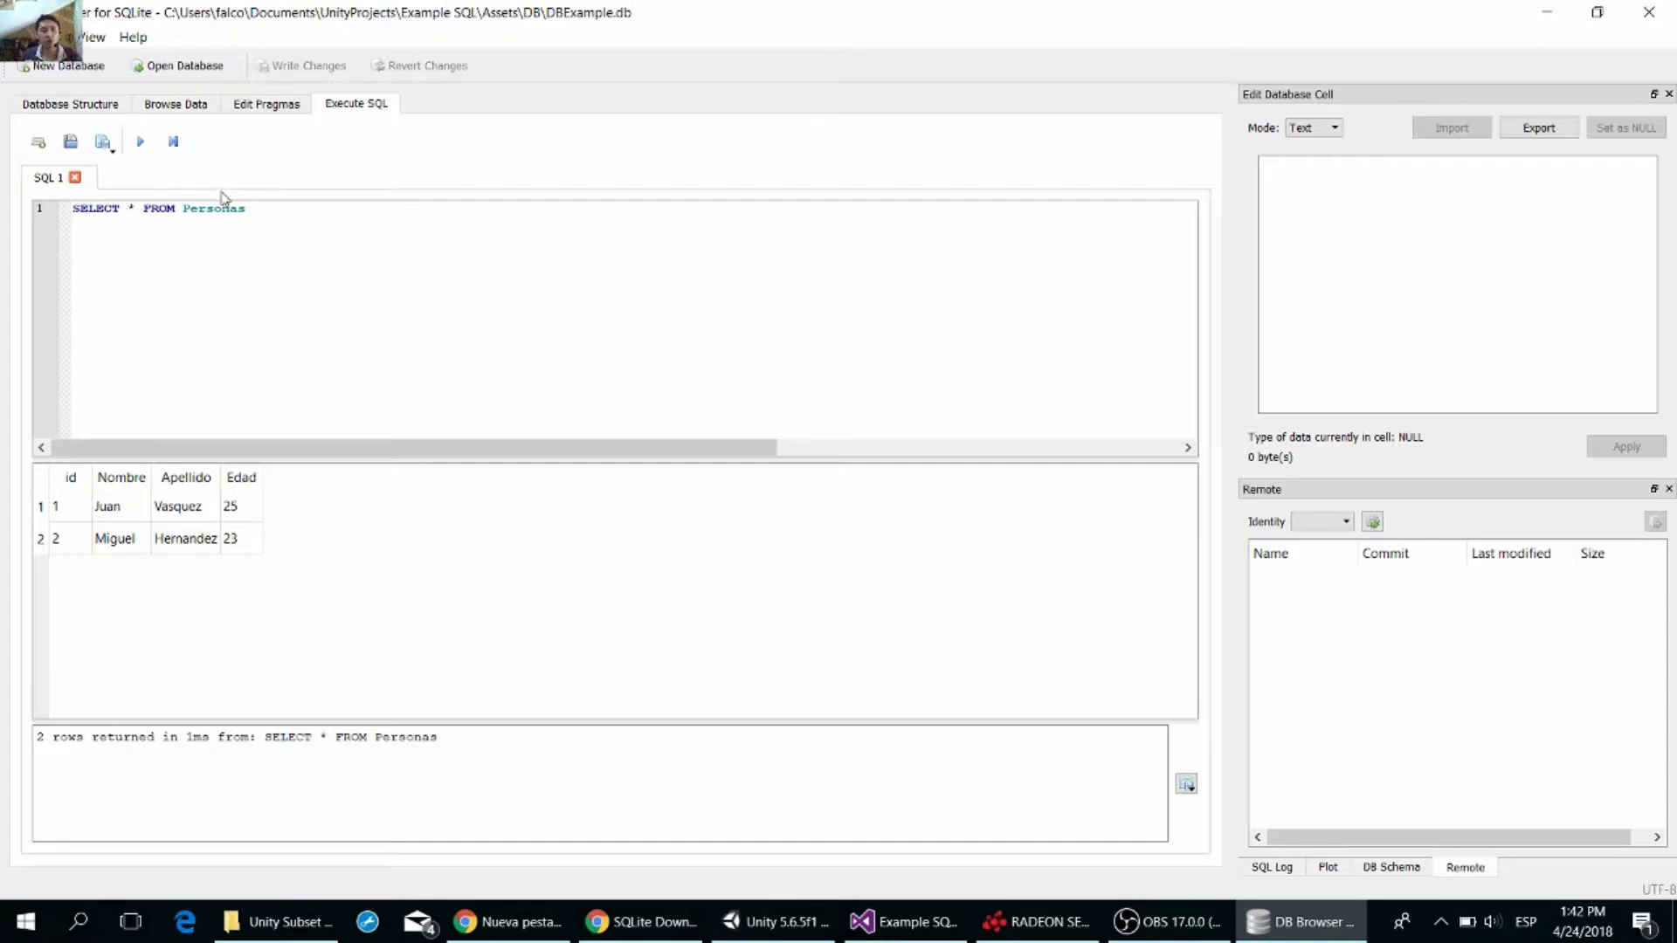
pyautogui.click(893, 933)
pyautogui.click(808, 931)
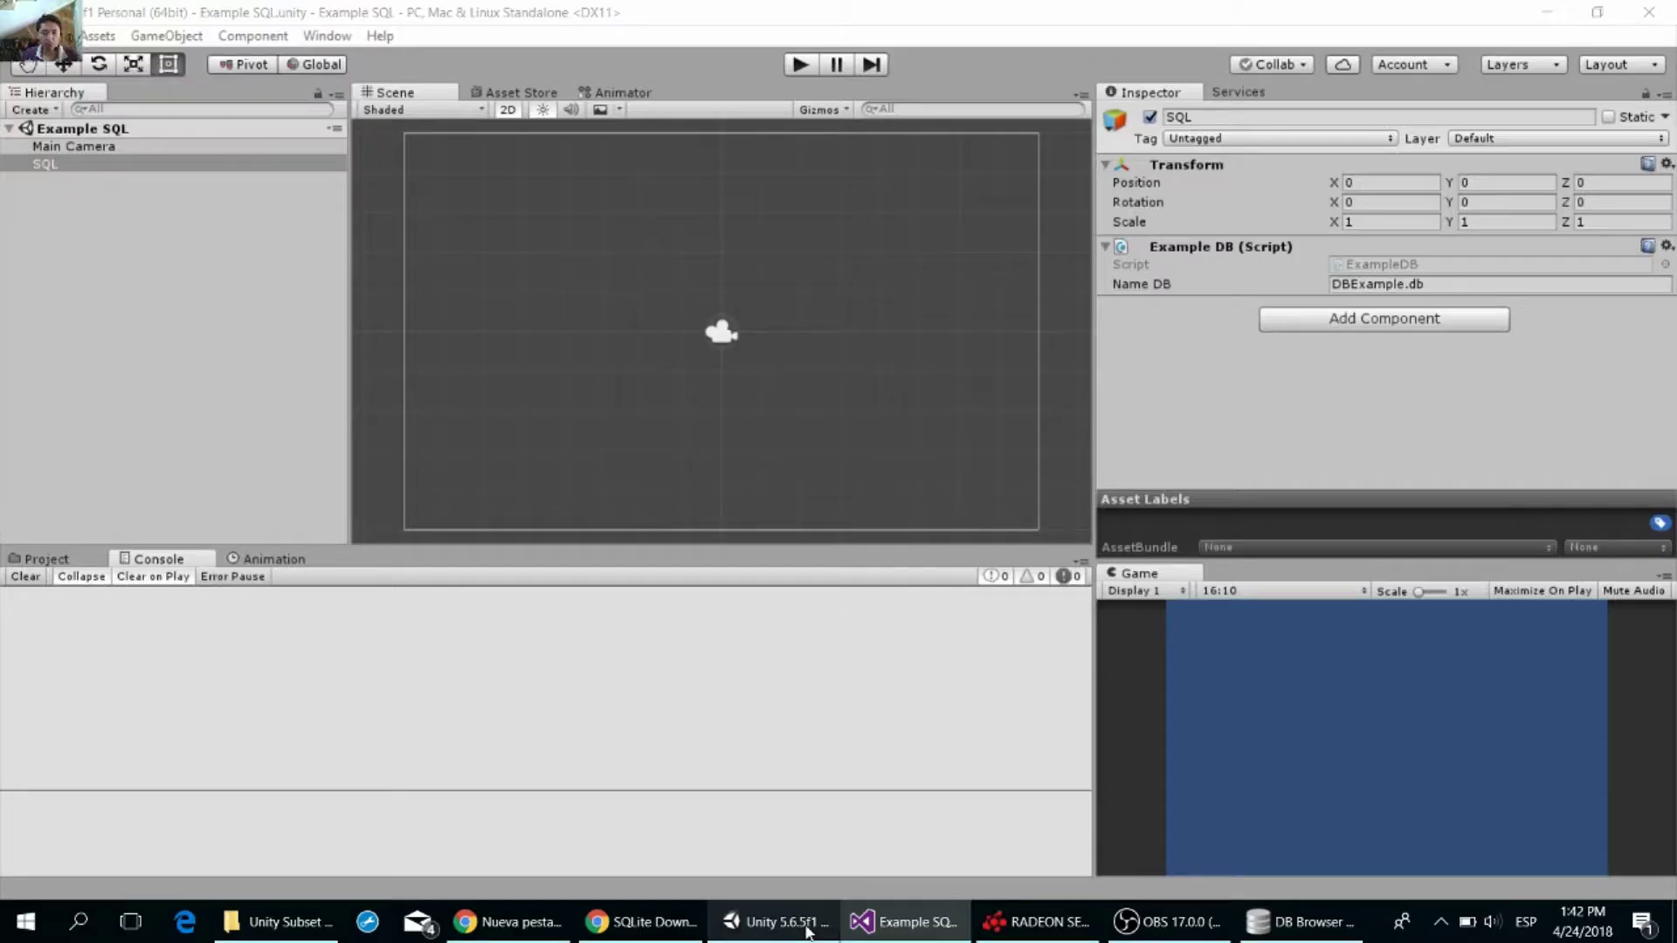
pyautogui.click(793, 71)
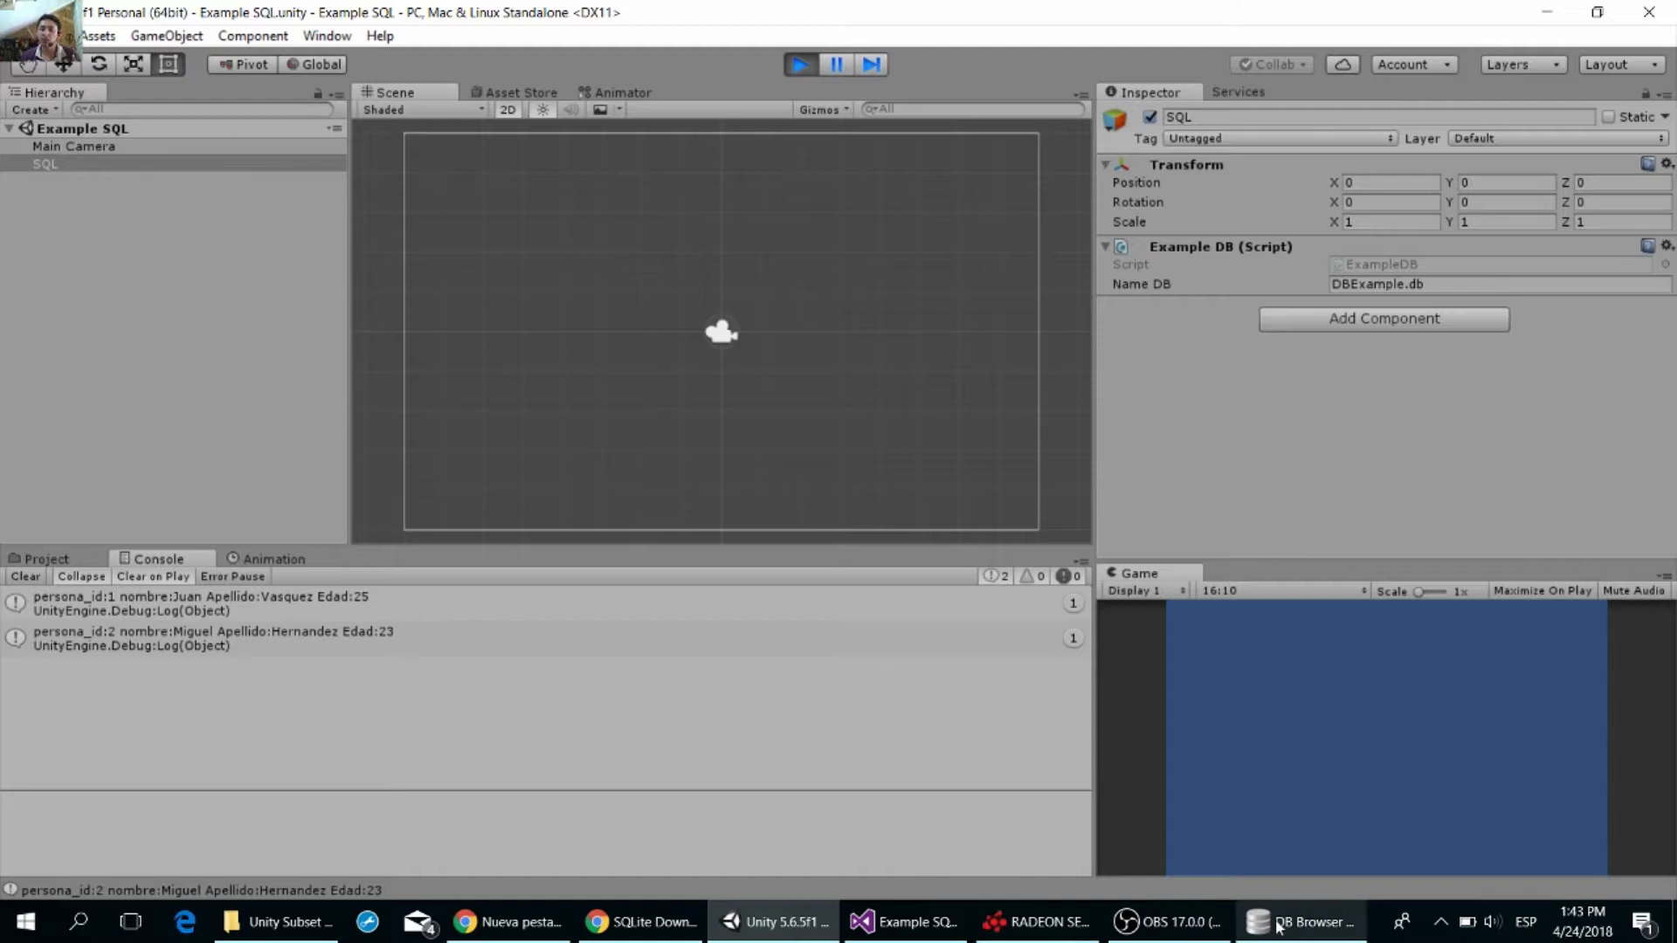
pyautogui.moveTo(1279, 927)
pyautogui.moveTo(1300, 849)
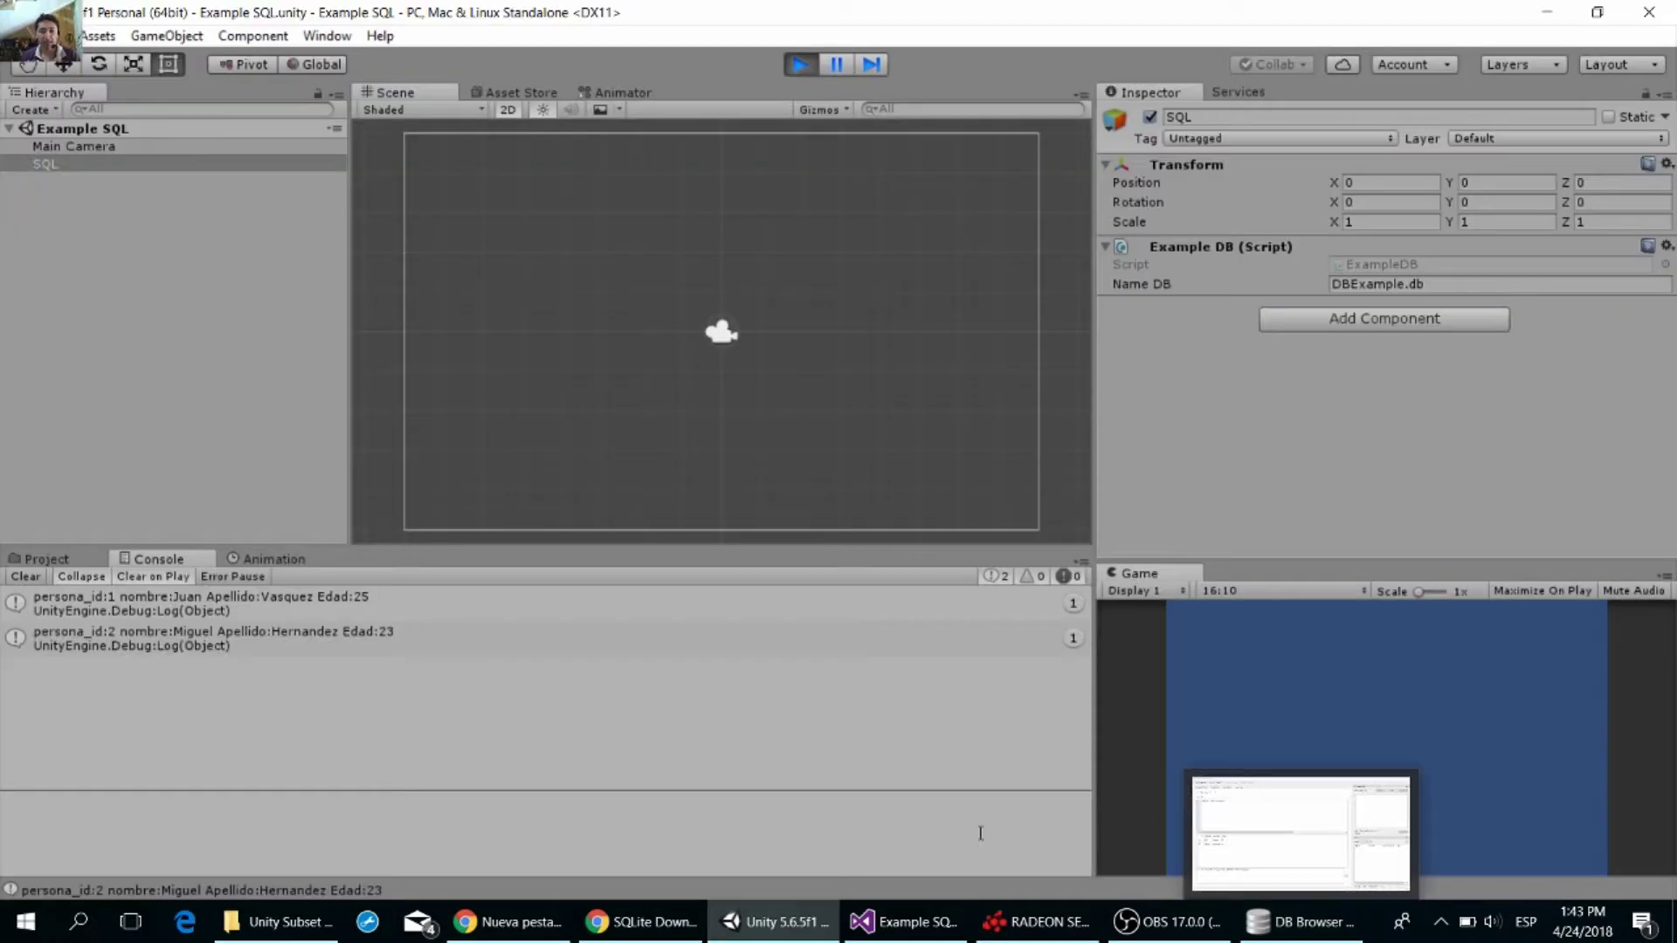
# - Stop the running scene and add a new line above the SelectData call in ExampleDB.cs
pyautogui.click(798, 65)
pyautogui.click(909, 922)
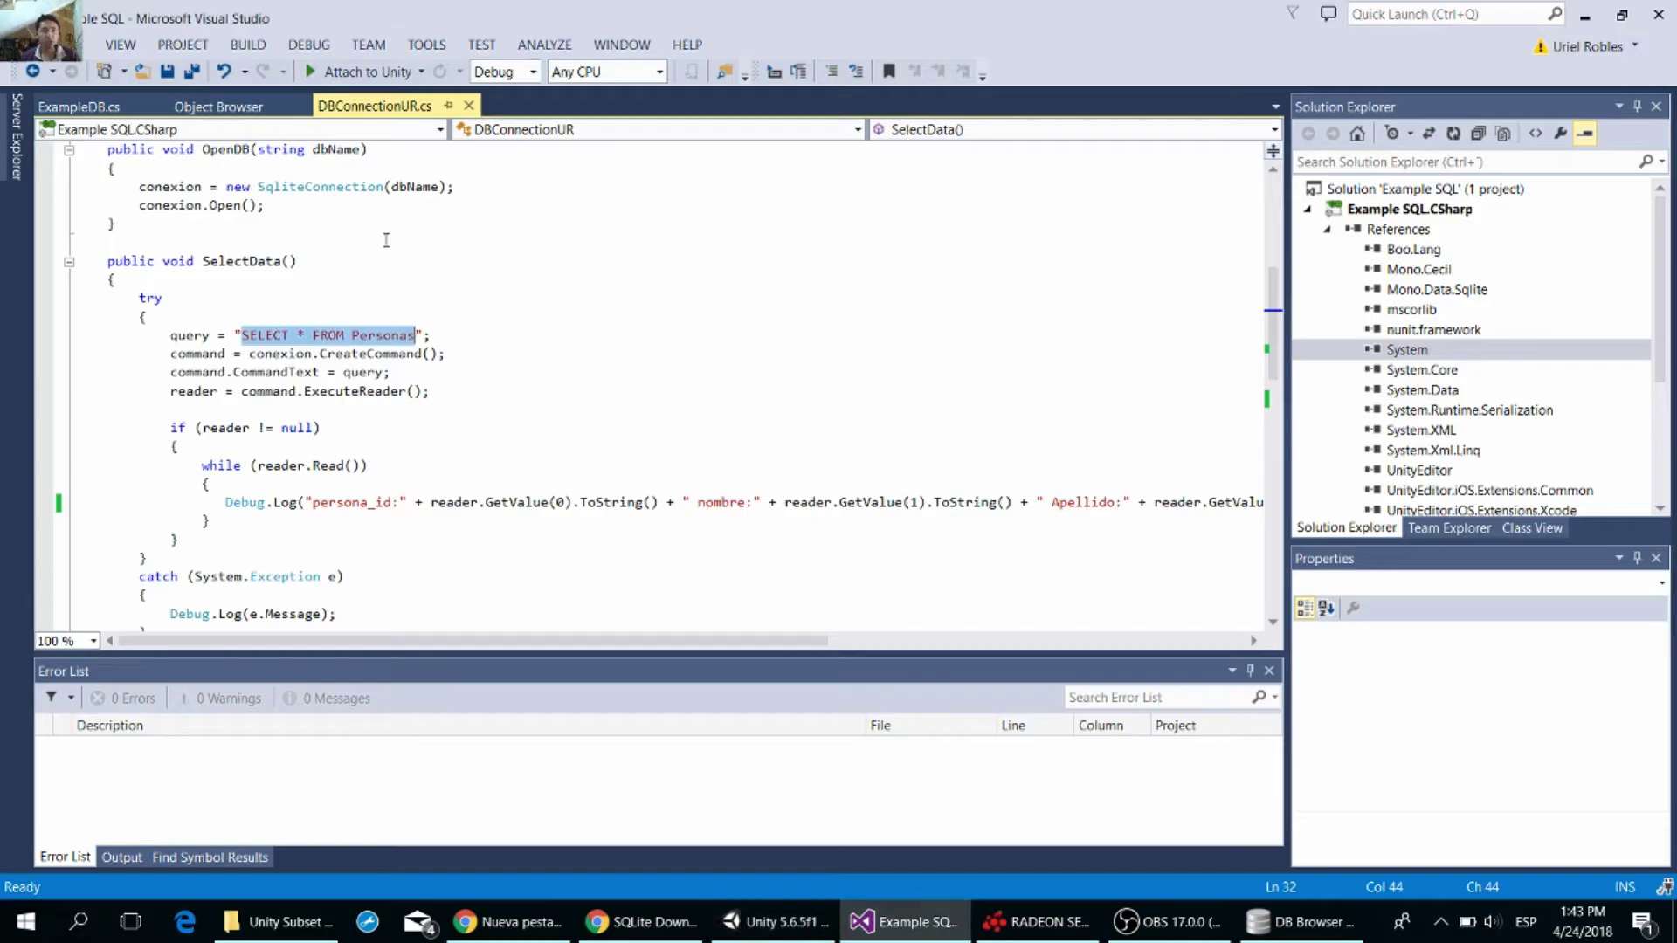
pyautogui.click(83, 106)
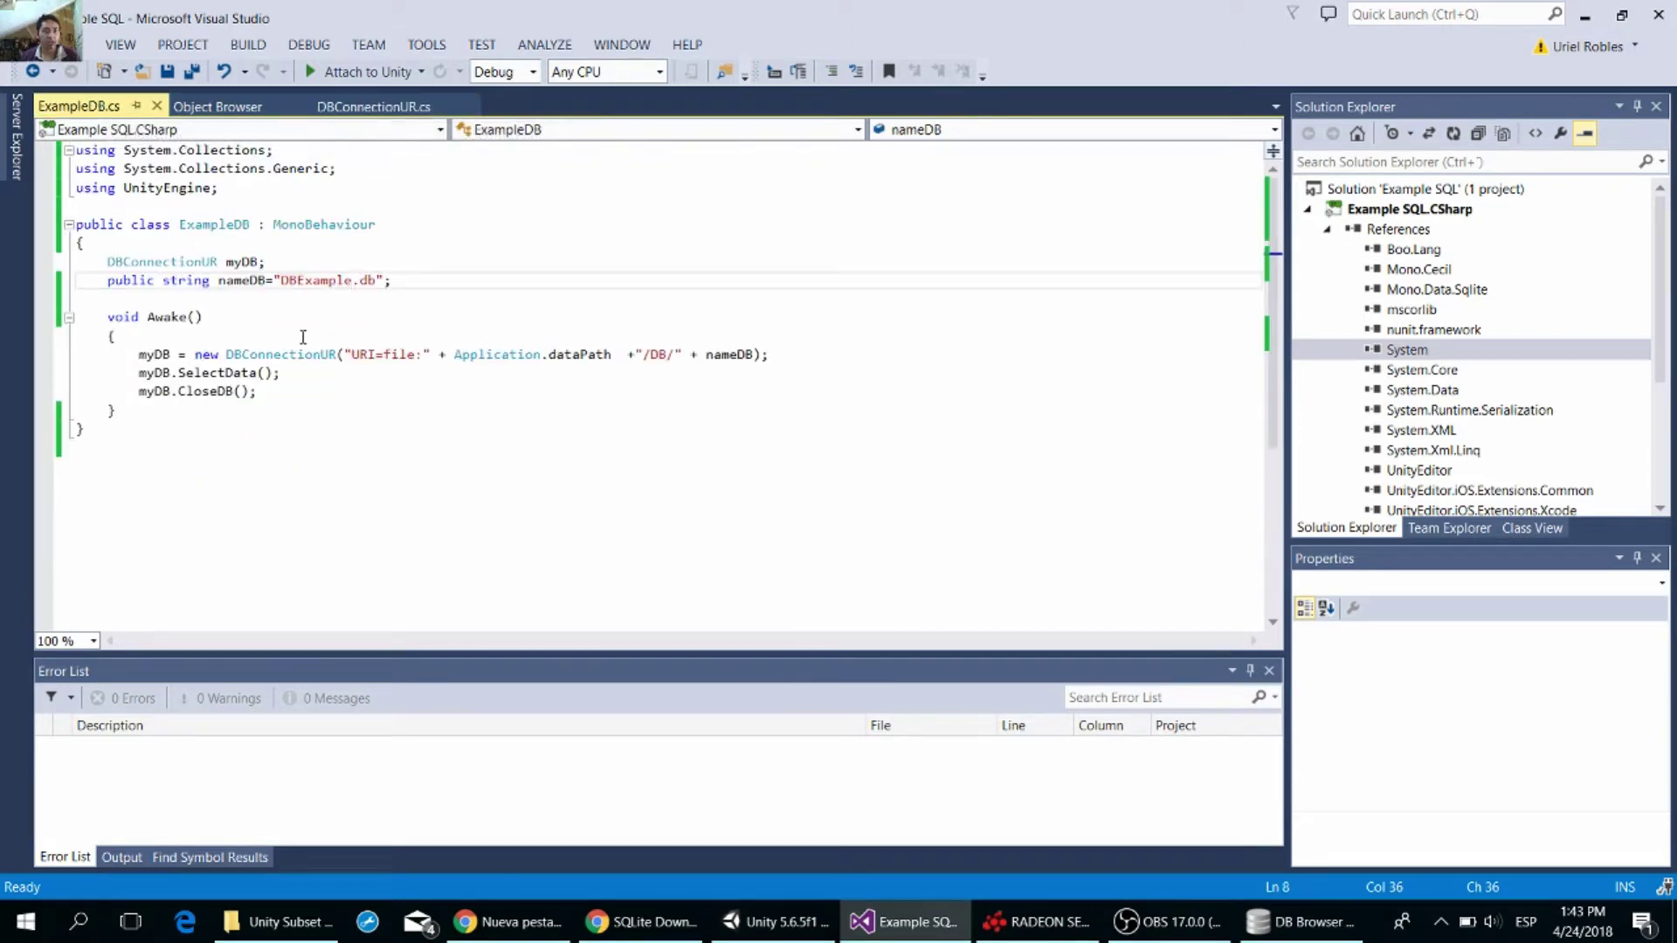
pyautogui.click(296, 370)
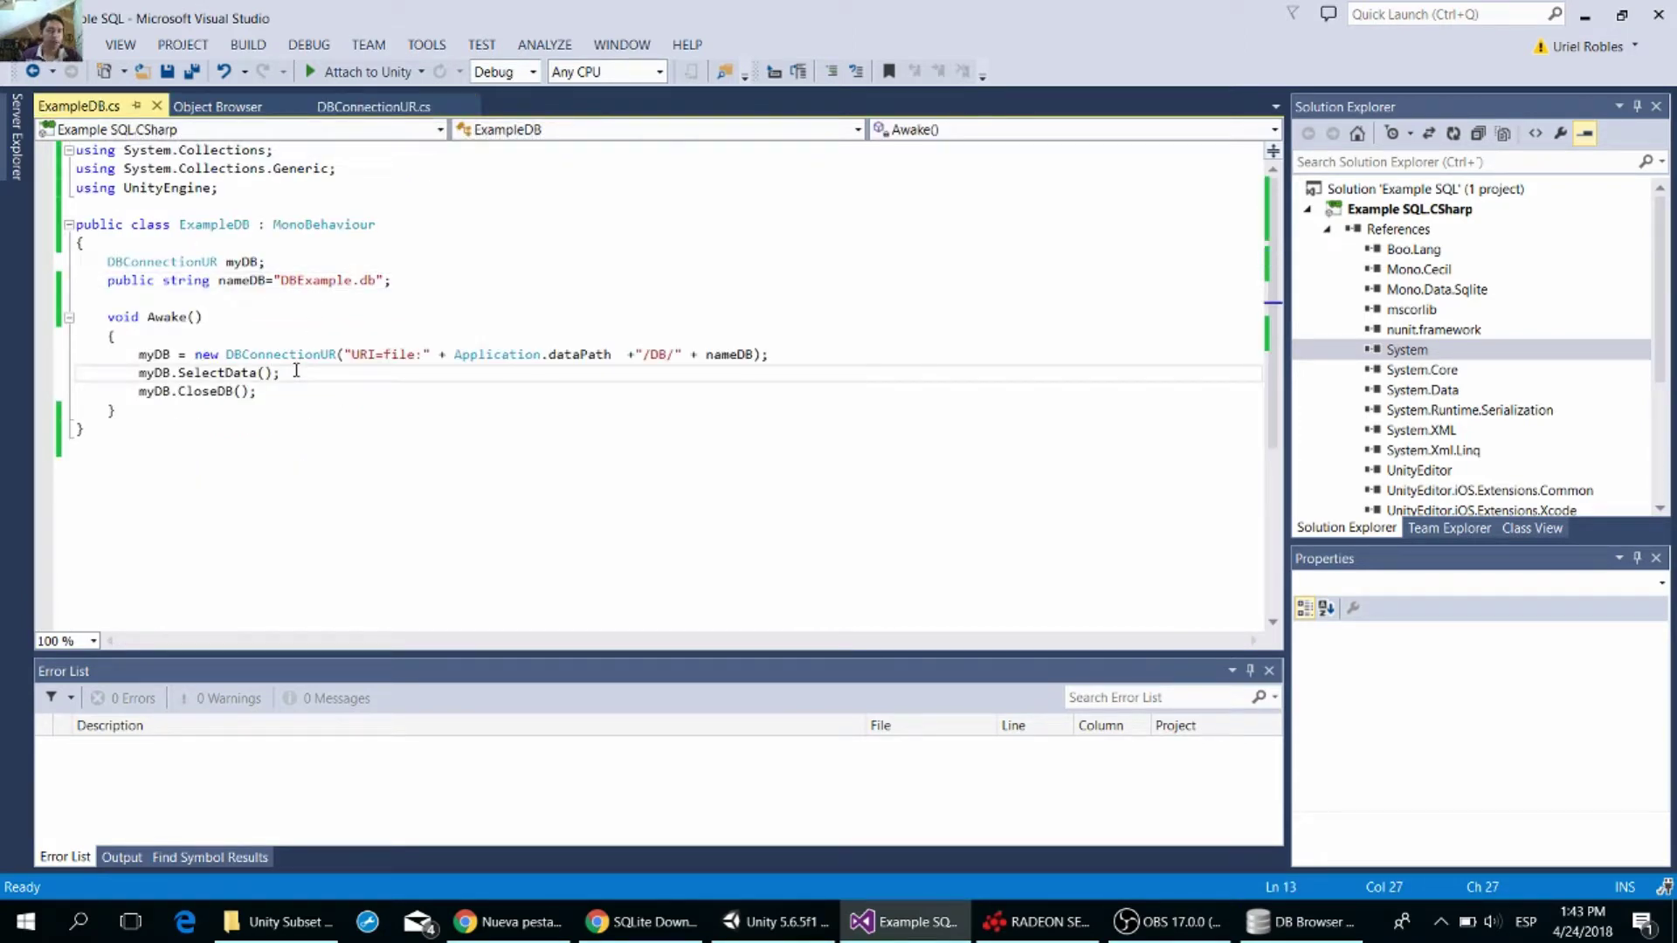
pyautogui.hotkey('ctrl', 'Left')
pyautogui.hotkey('ctrl', 'Left')
pyautogui.hotkey('ctrl', 'Left')
pyautogui.hotkey('ctrl', 'Left')
pyautogui.hotkey('ctrl', 'Left')
pyautogui.press('Return')
pyautogui.press('Up')
# - Write myDB.InsertData(3, first name, surname, 35); on that line and save the script
pyautogui.write('my')
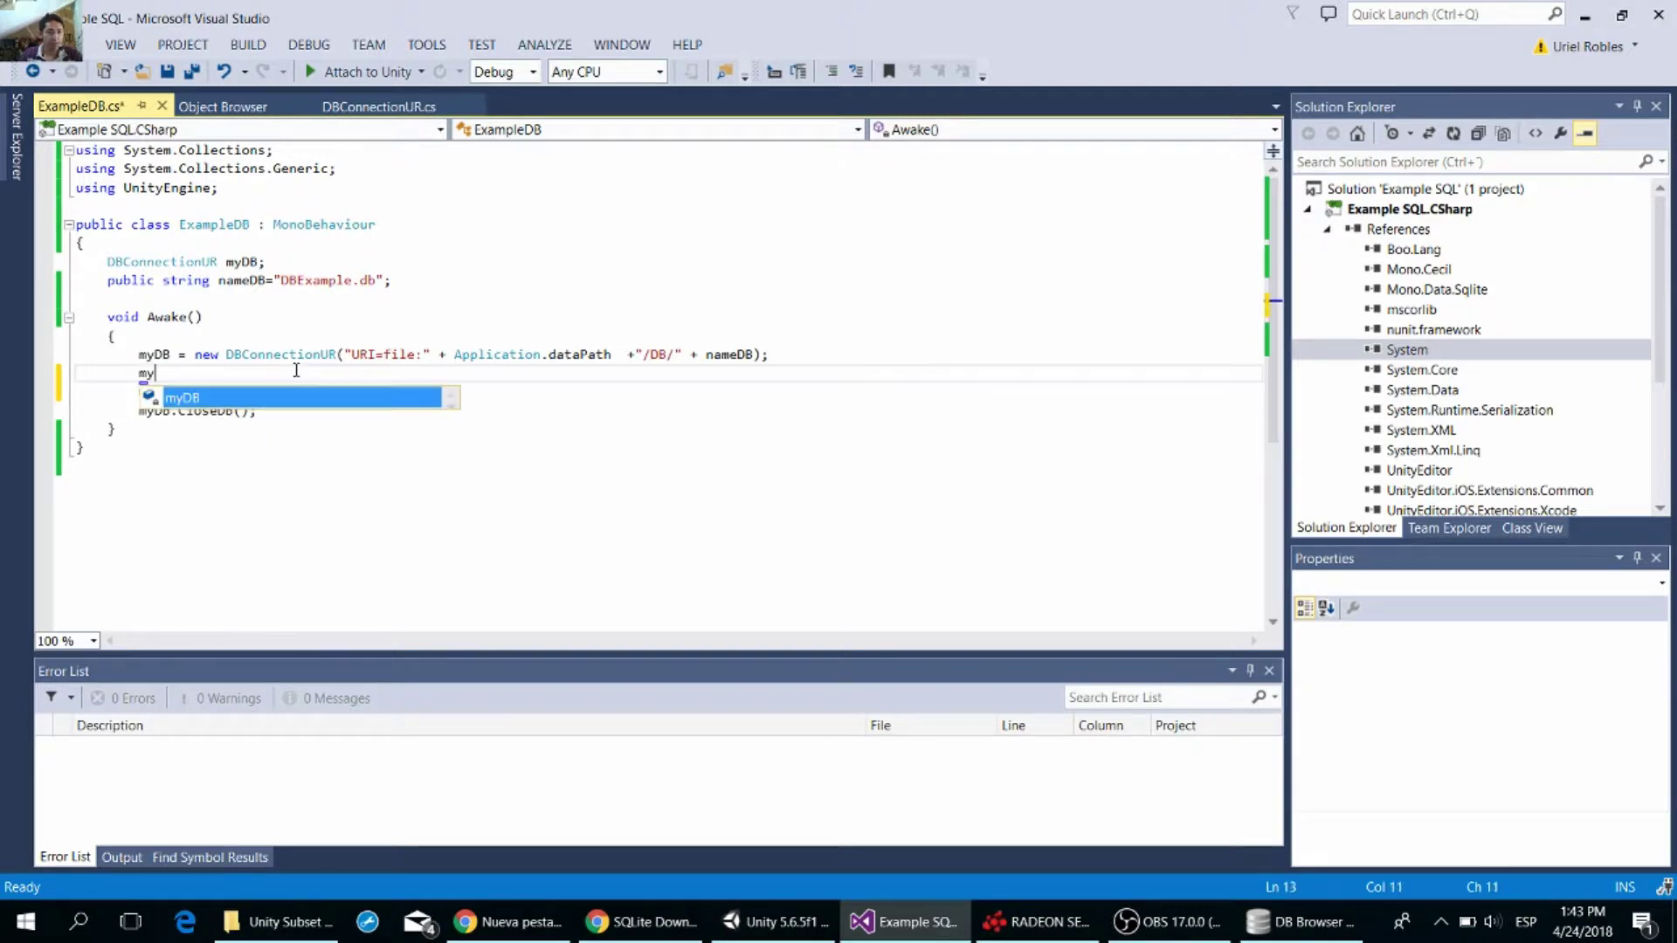
pyautogui.press('Tab')
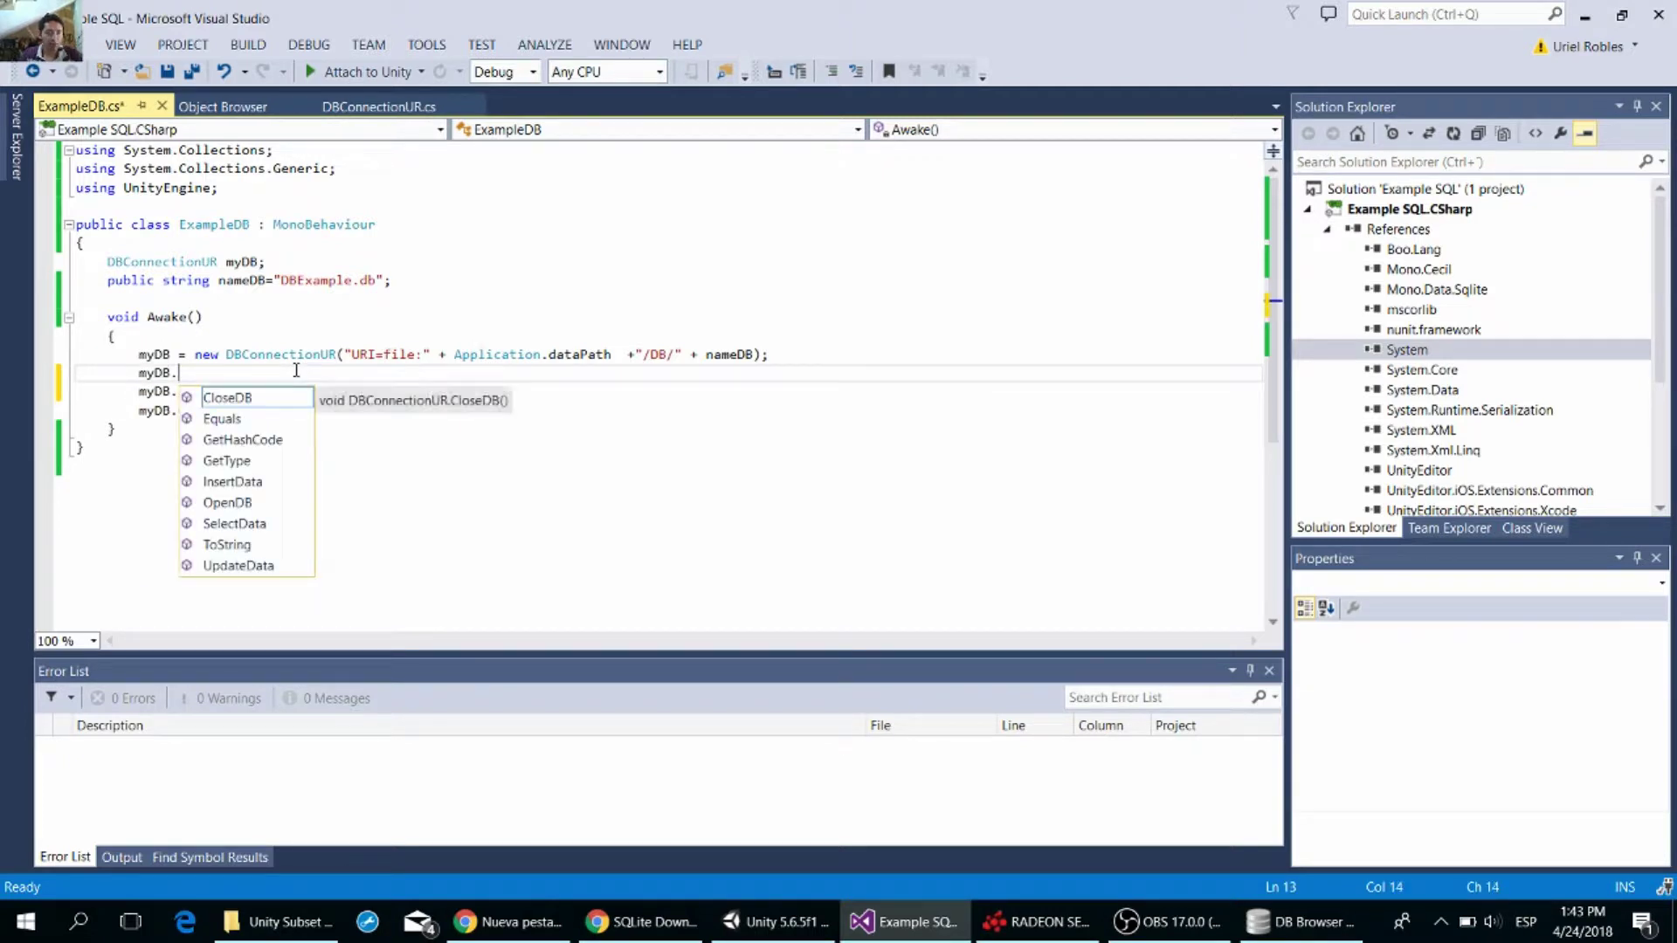
pyautogui.press('Down')
pyautogui.press('Down')
pyautogui.press('Down')
pyautogui.press('Down')
pyautogui.press('Tab')
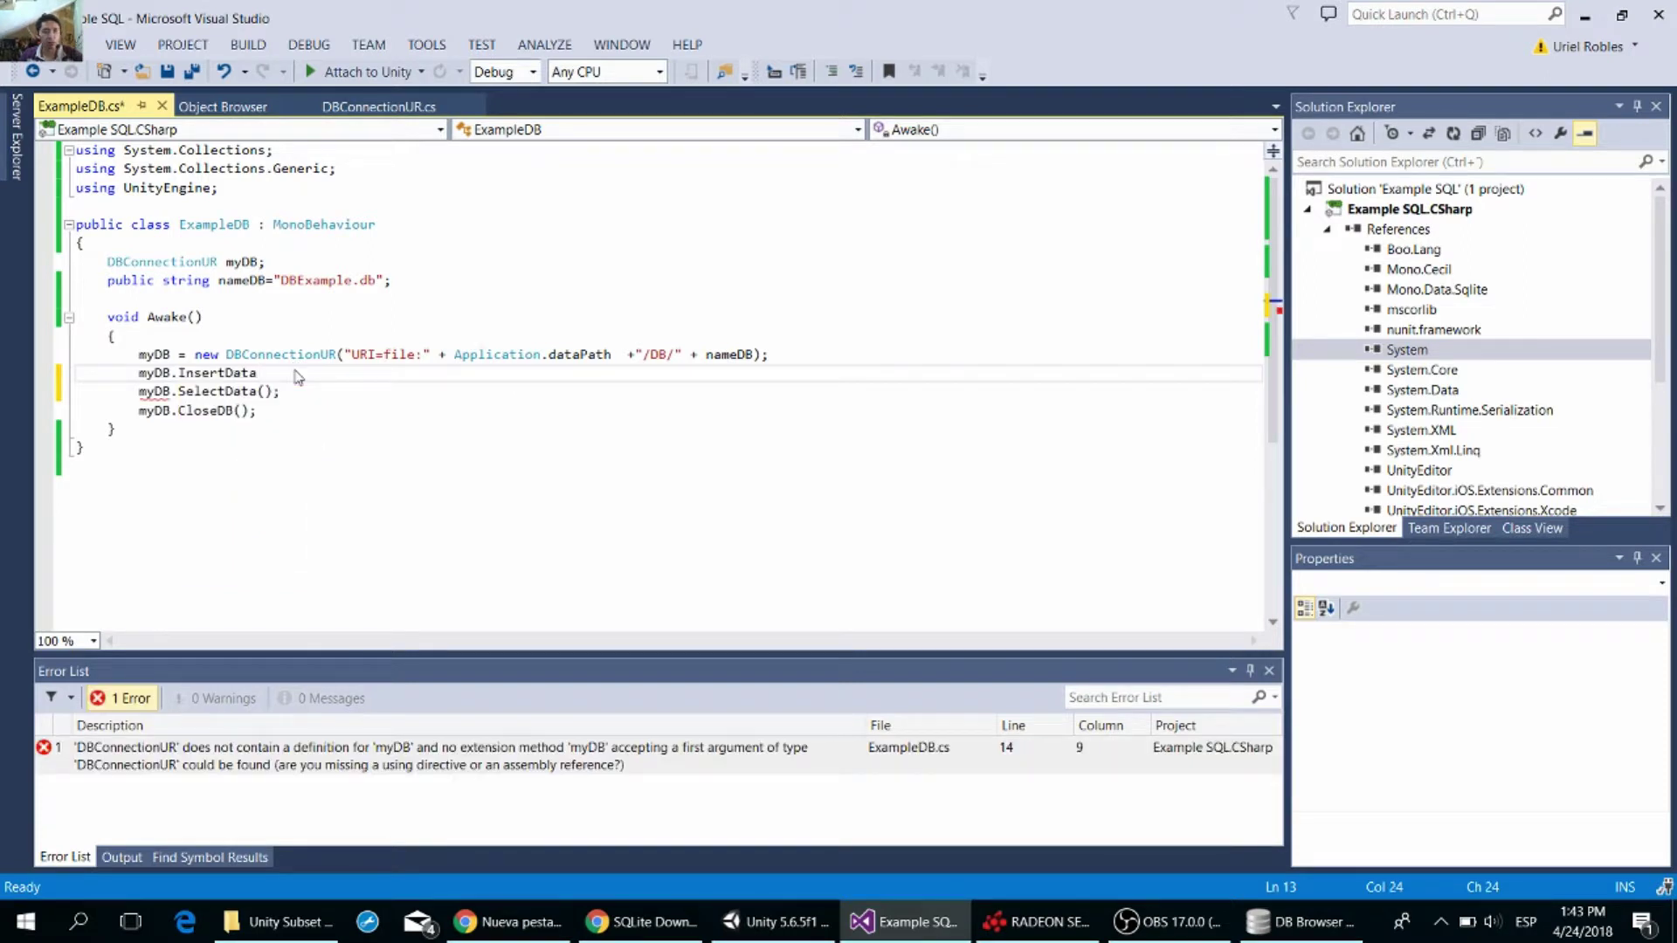
pyautogui.write(')(')
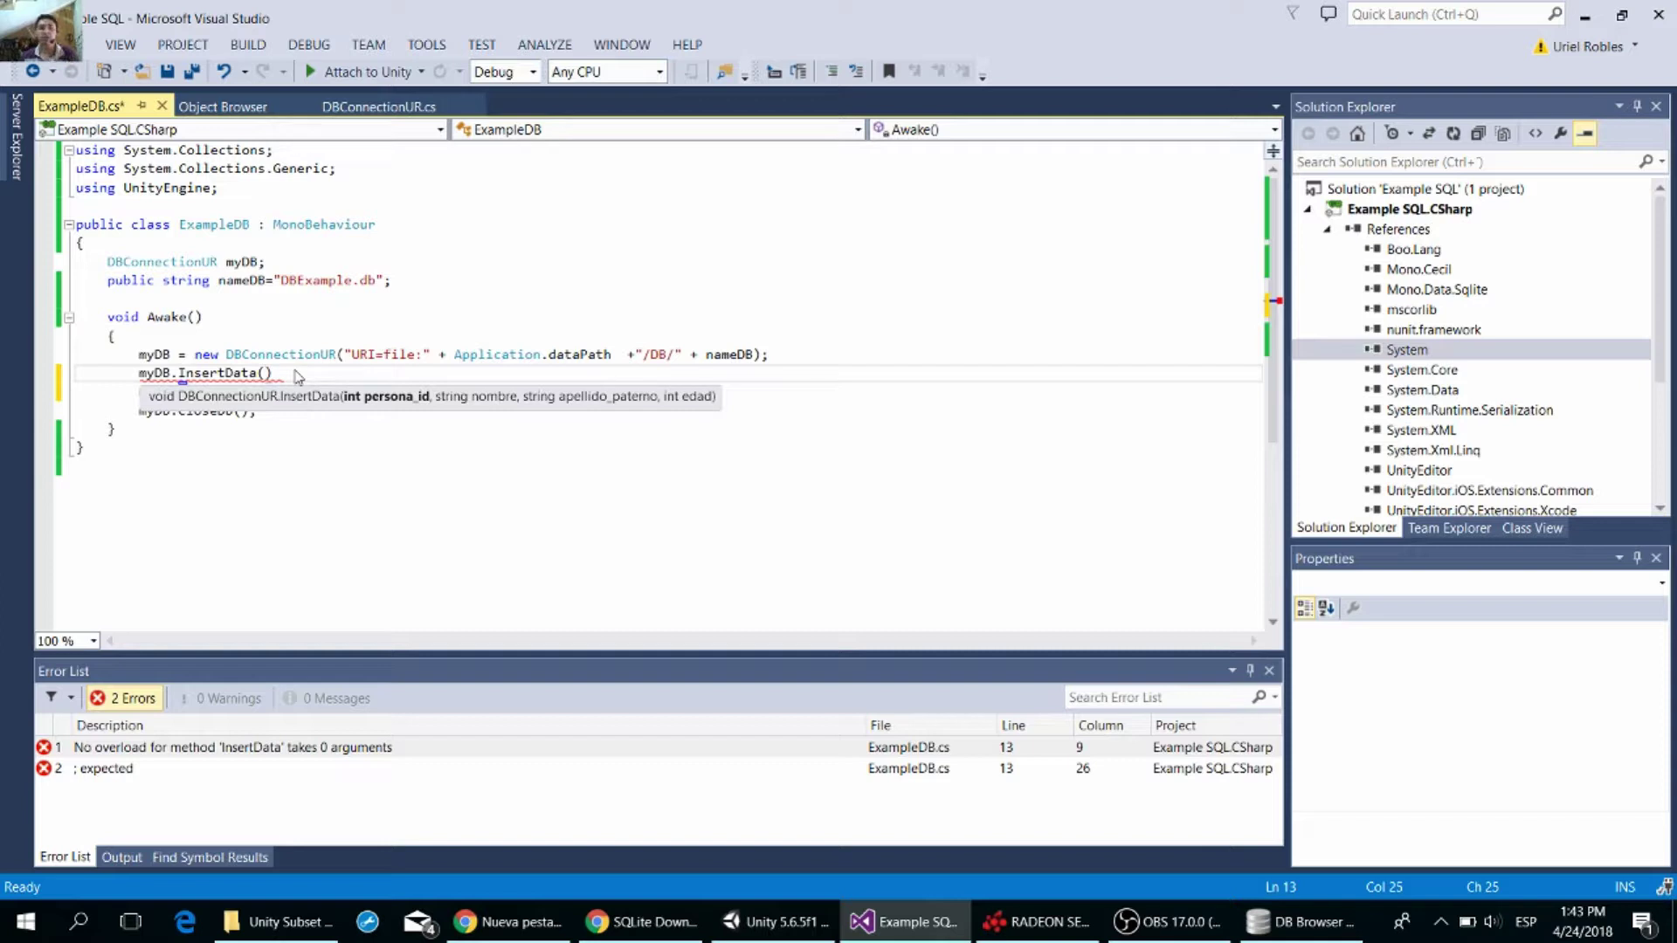
pyautogui.write('3')
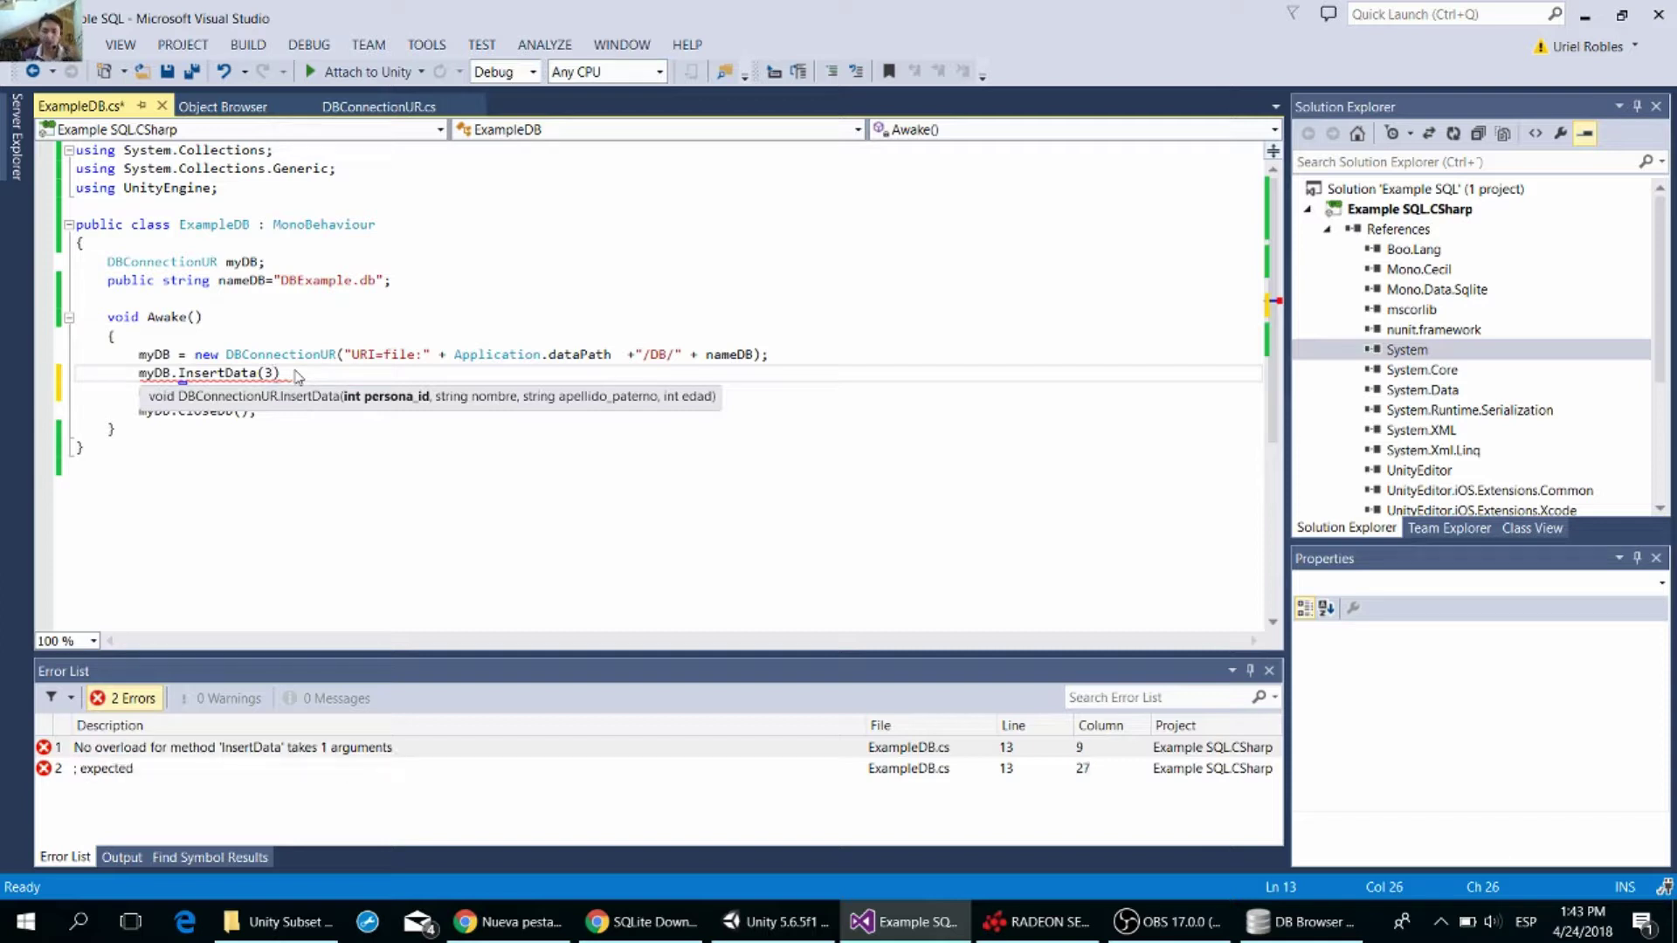
pyautogui.write(',')
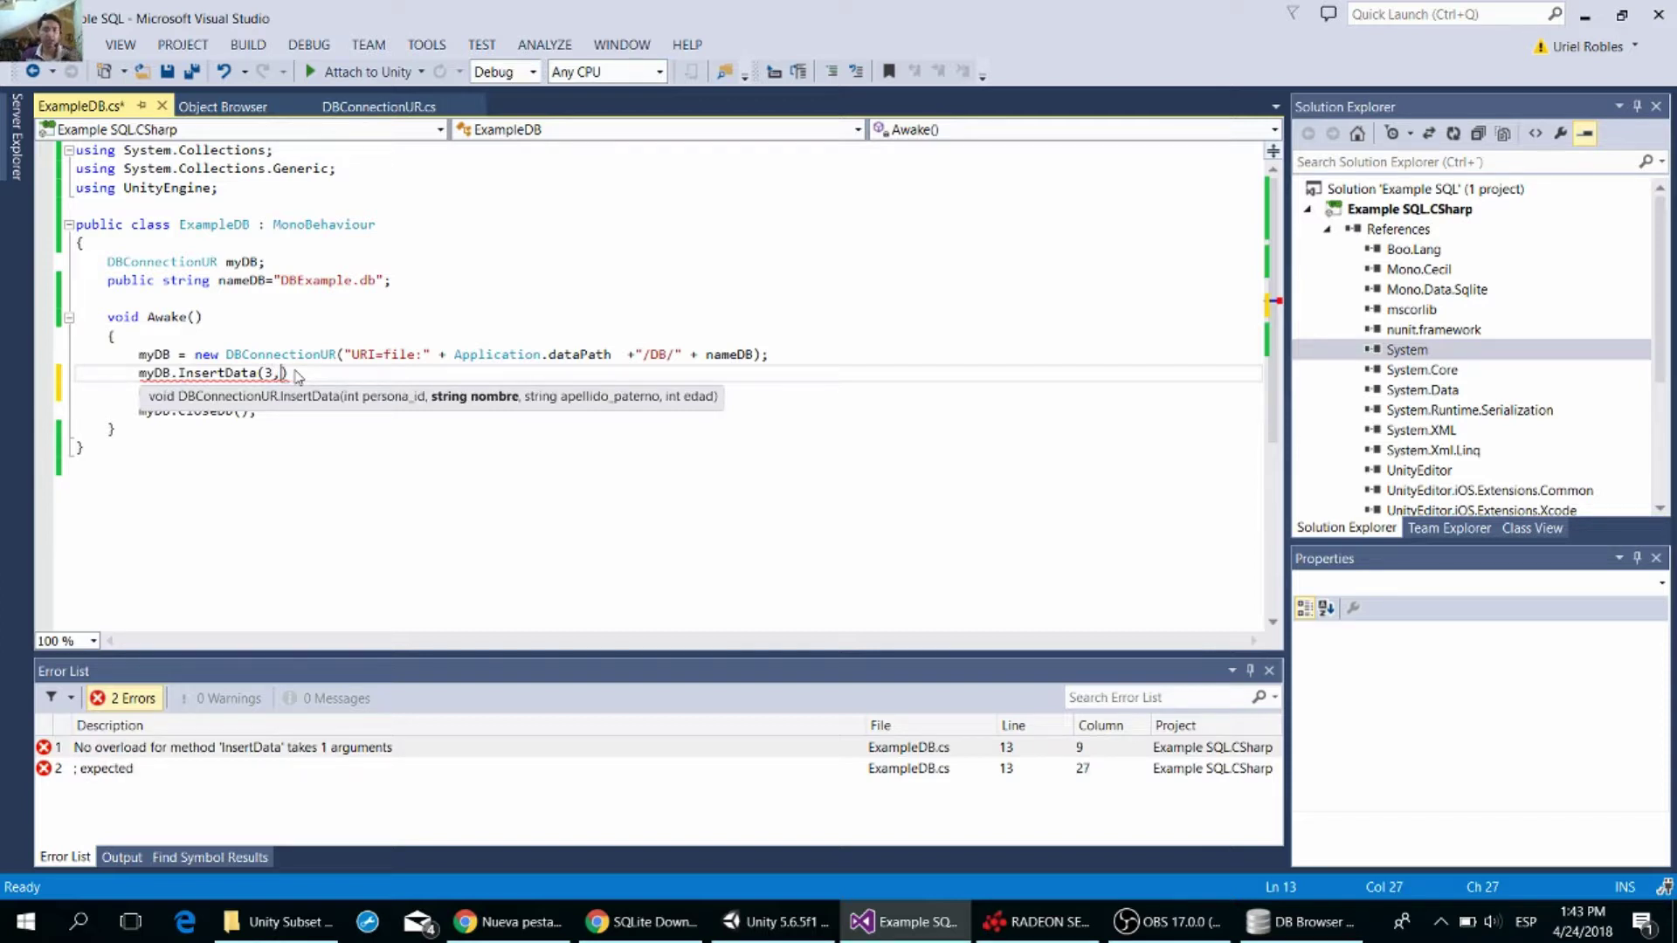
pyautogui.write('[[')
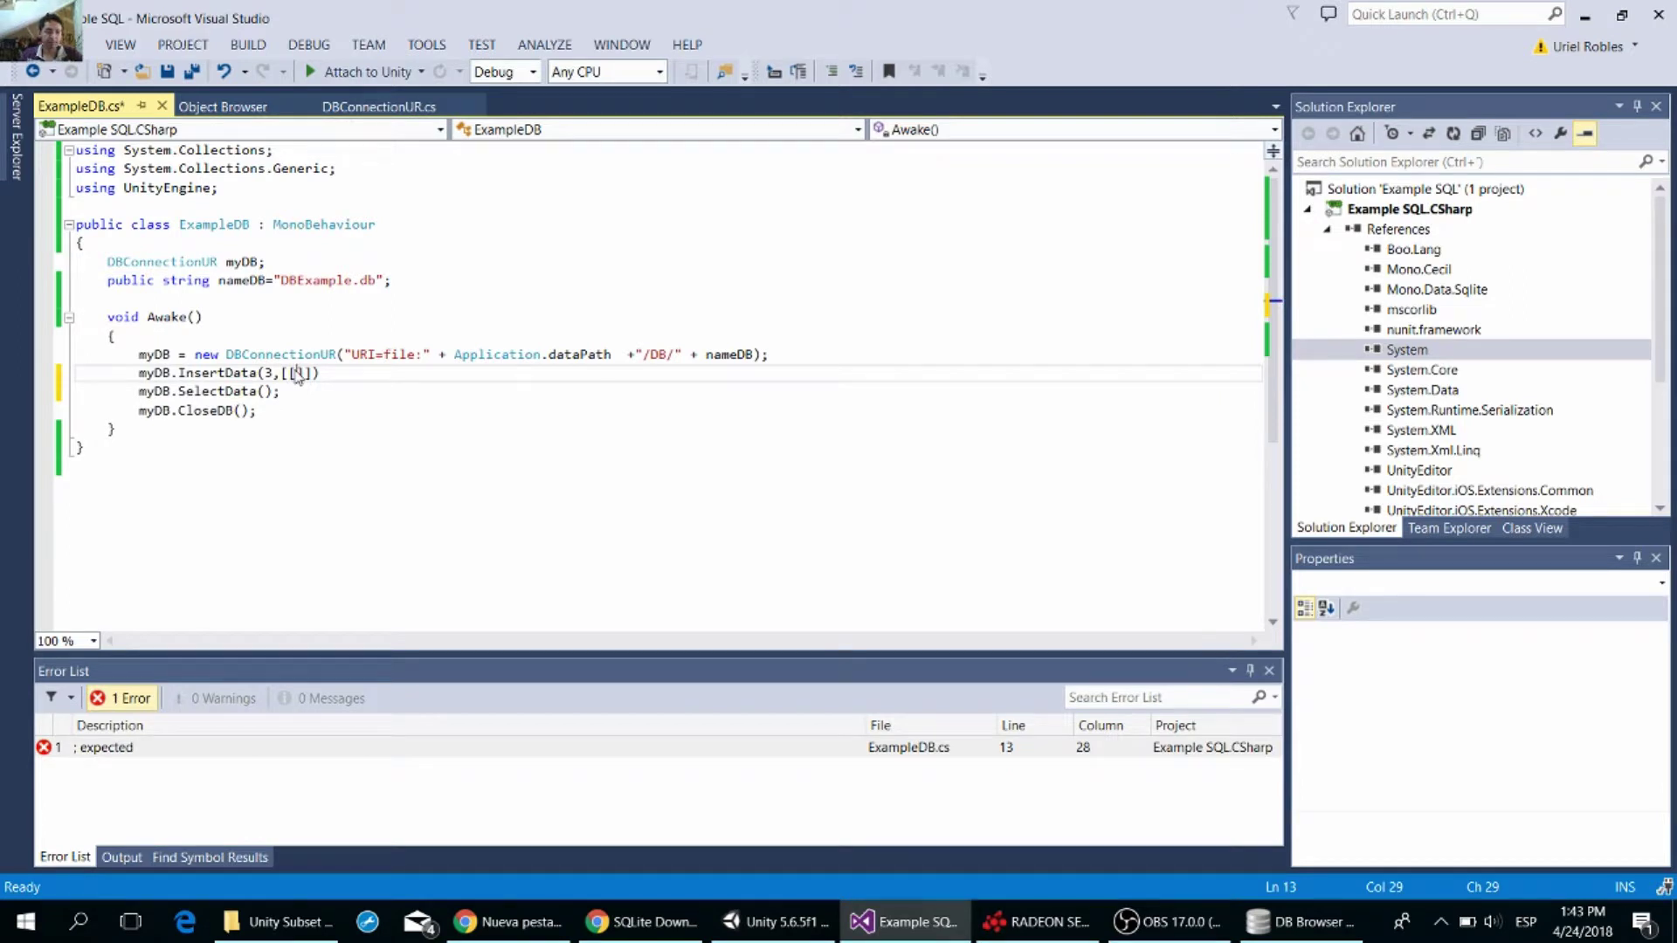
pyautogui.press('BackSpace')
pyautogui.hotkey('ctrl', 'z')
pyautogui.press('BackSpace')
pyautogui.press('BackSpace')
pyautogui.write(',')
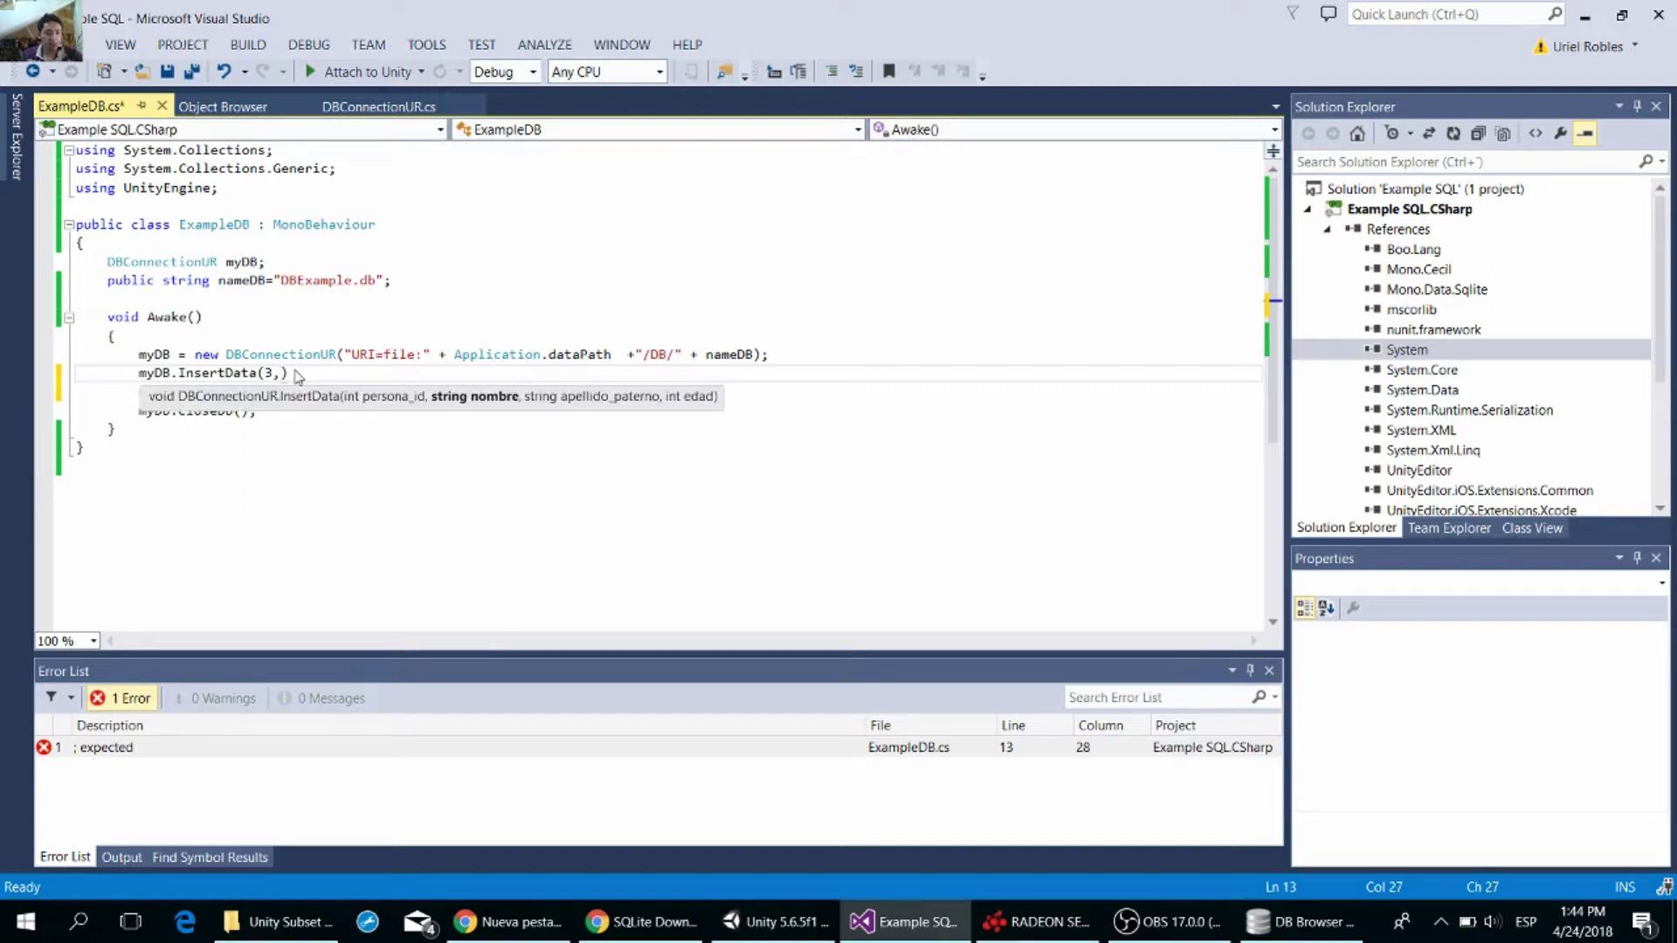
pyautogui.write('"J')
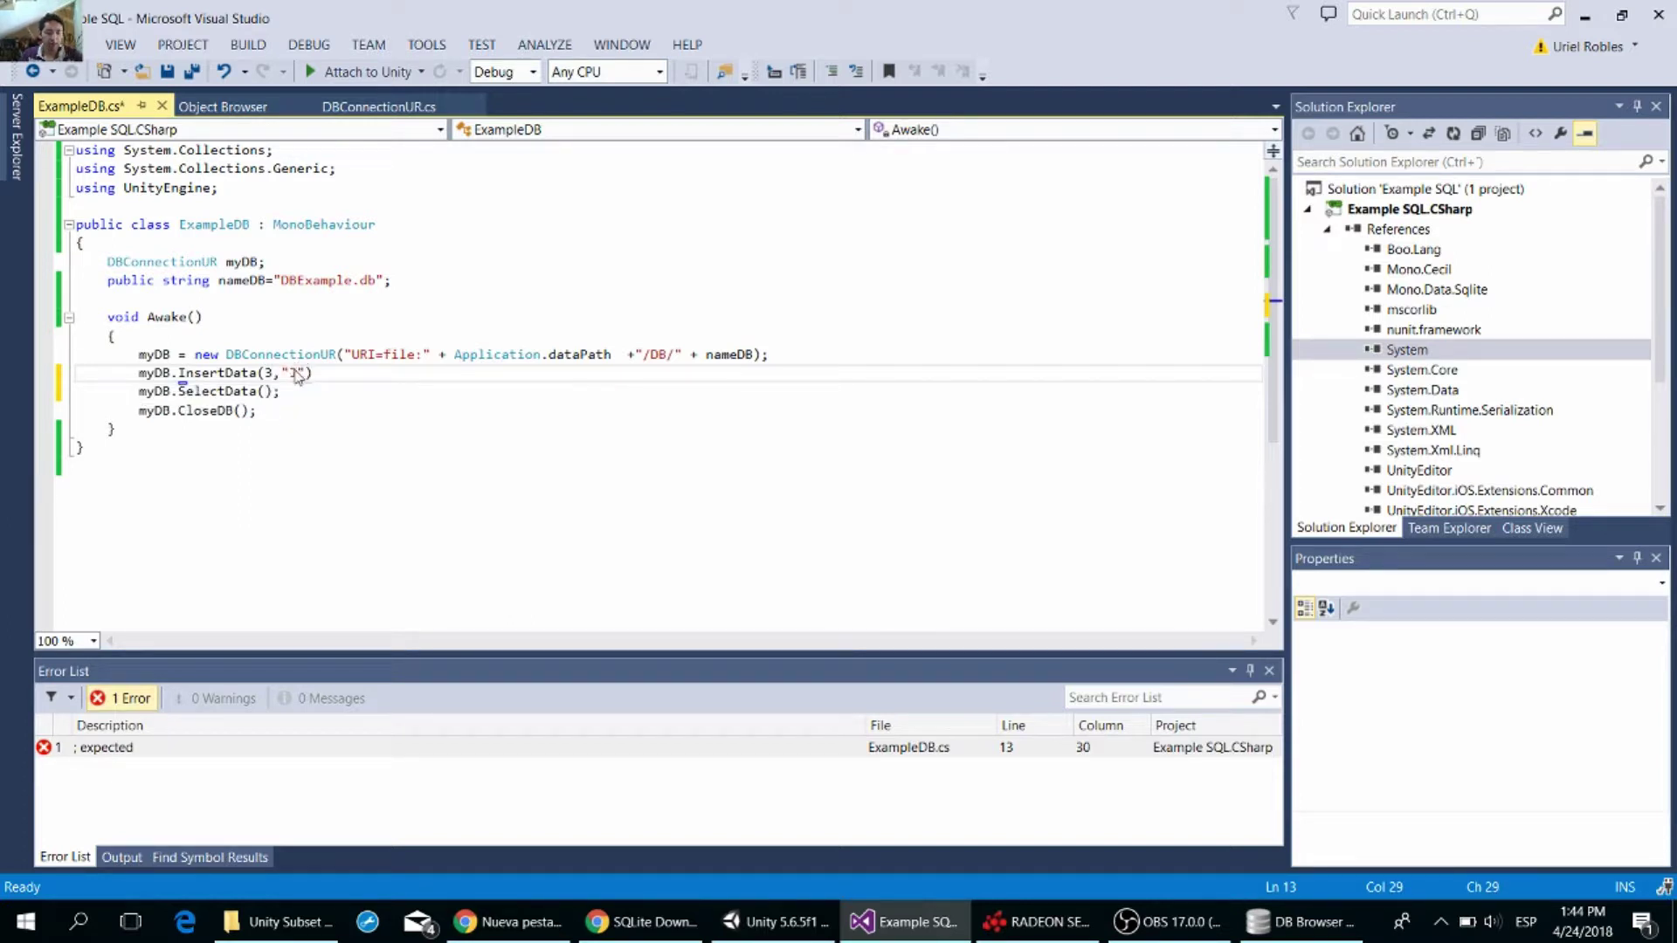
pyautogui.write('esus')
pyautogui.write(',')
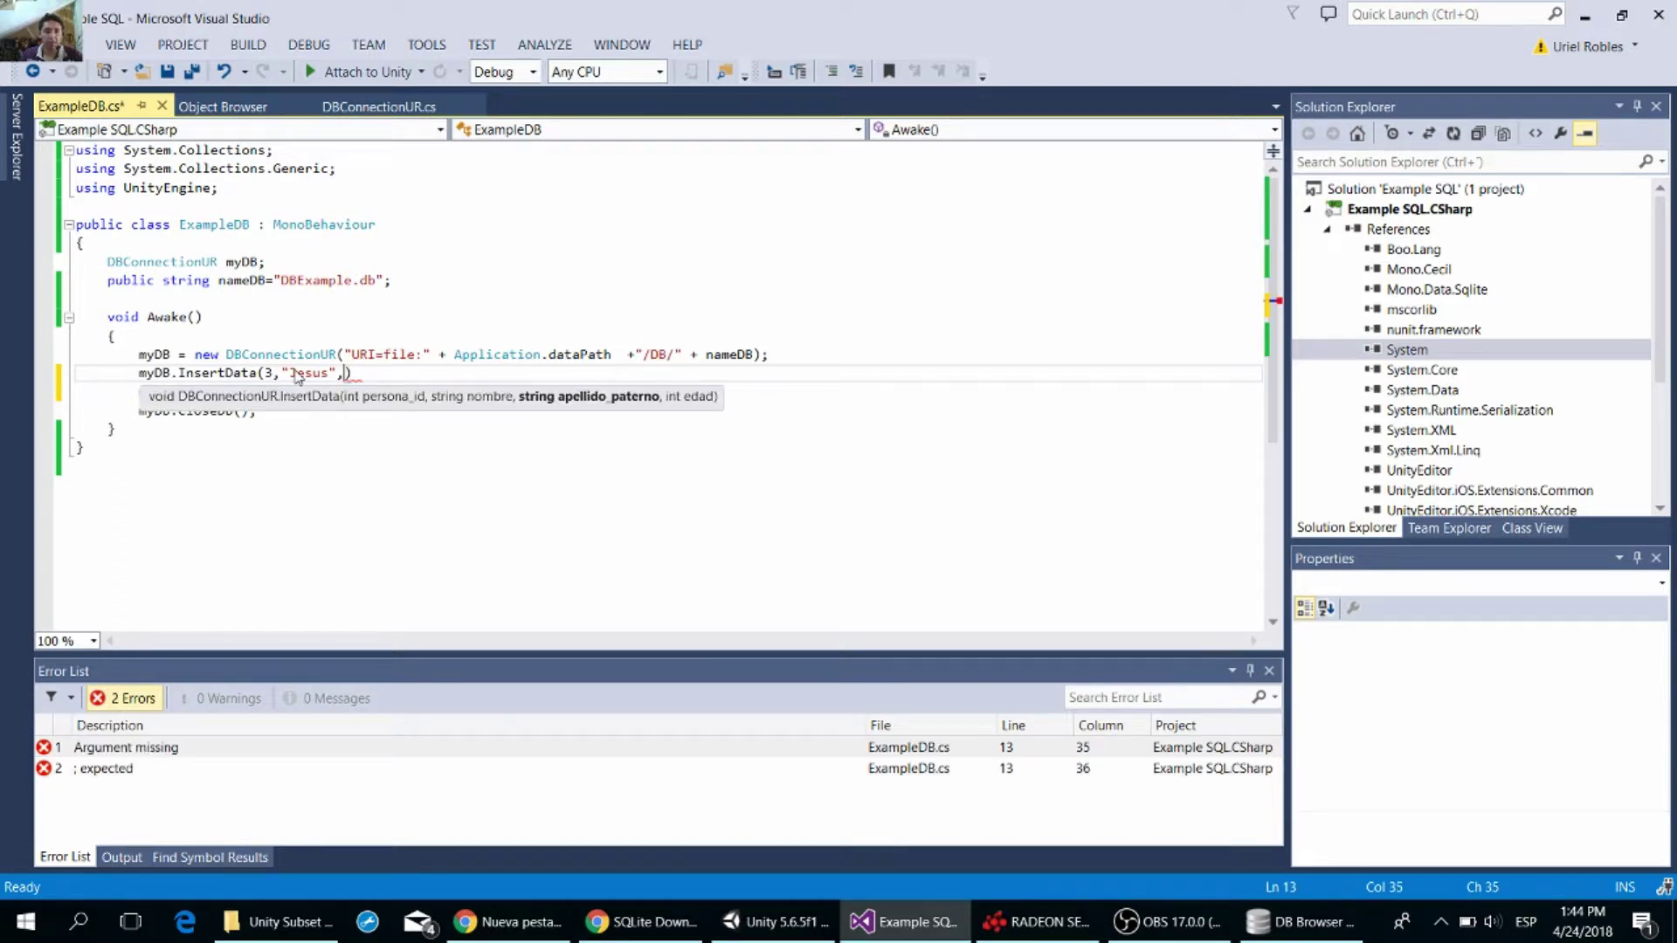
pyautogui.write('""')
pyautogui.write('G')
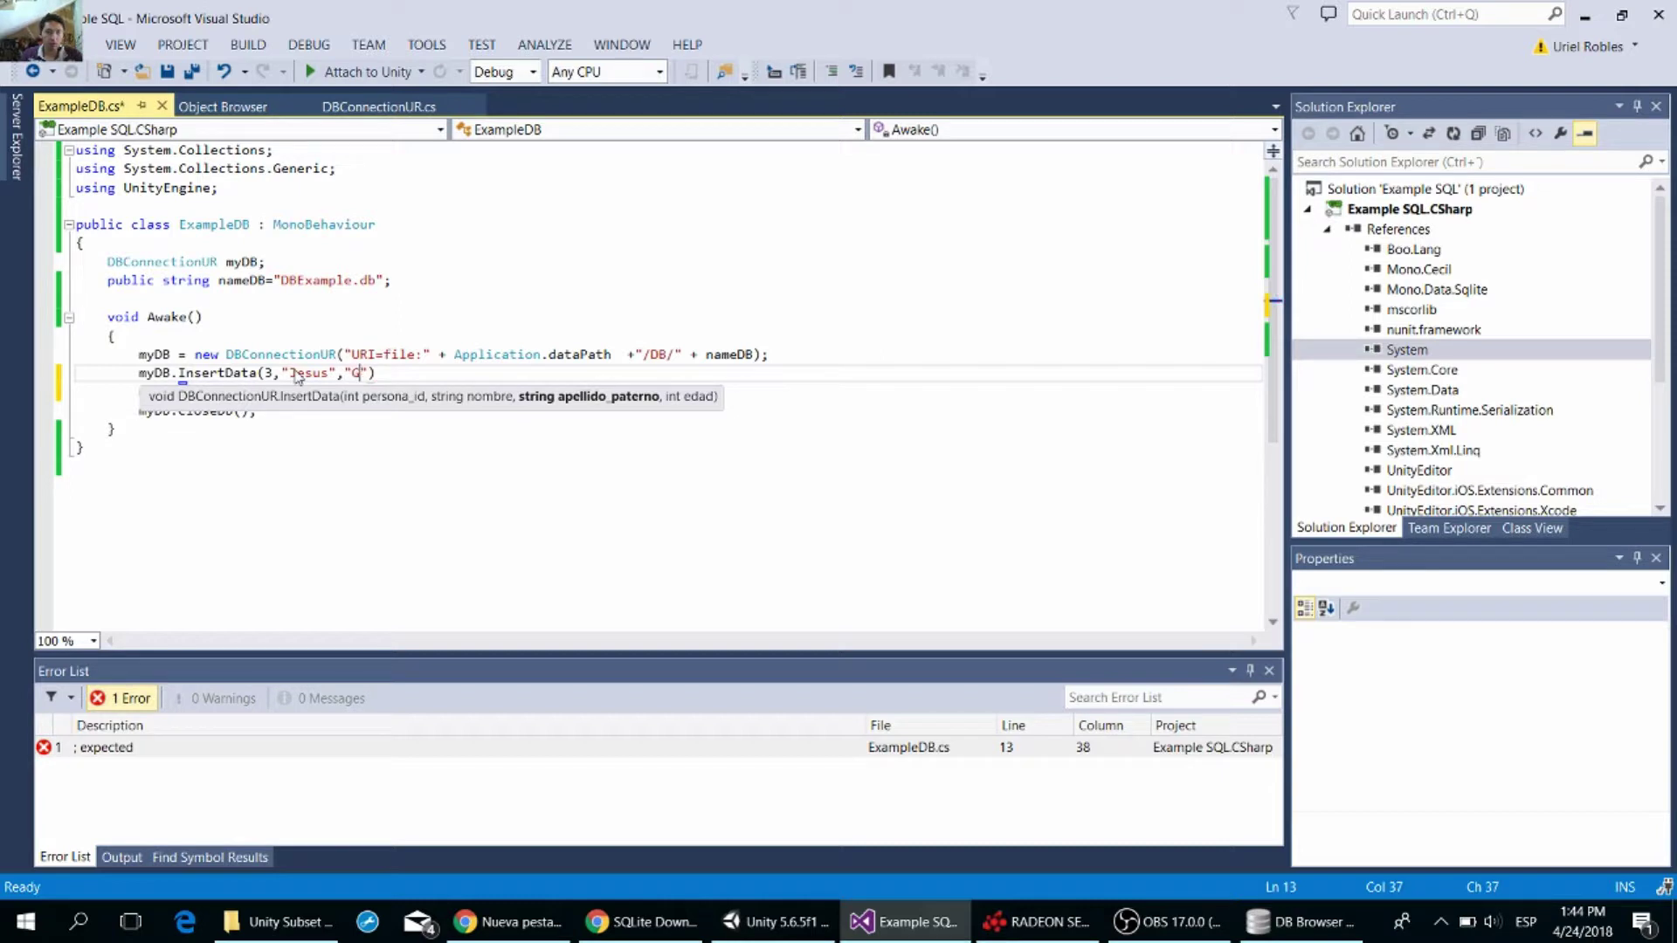
pyautogui.write('utierre')
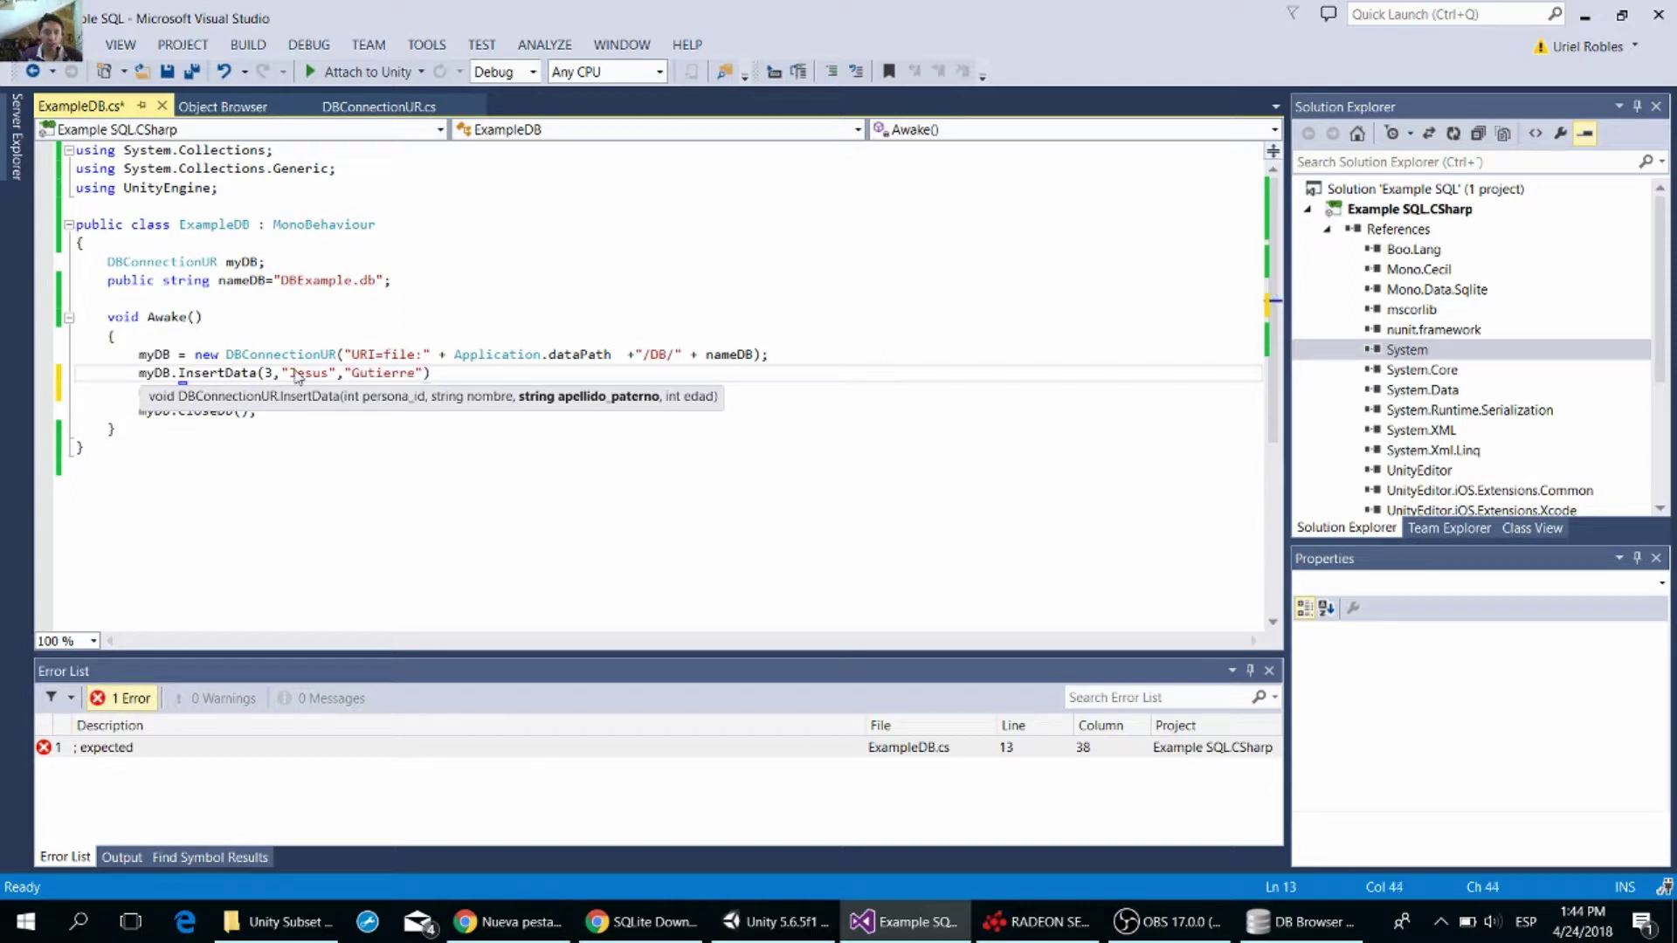
pyautogui.write('z",')
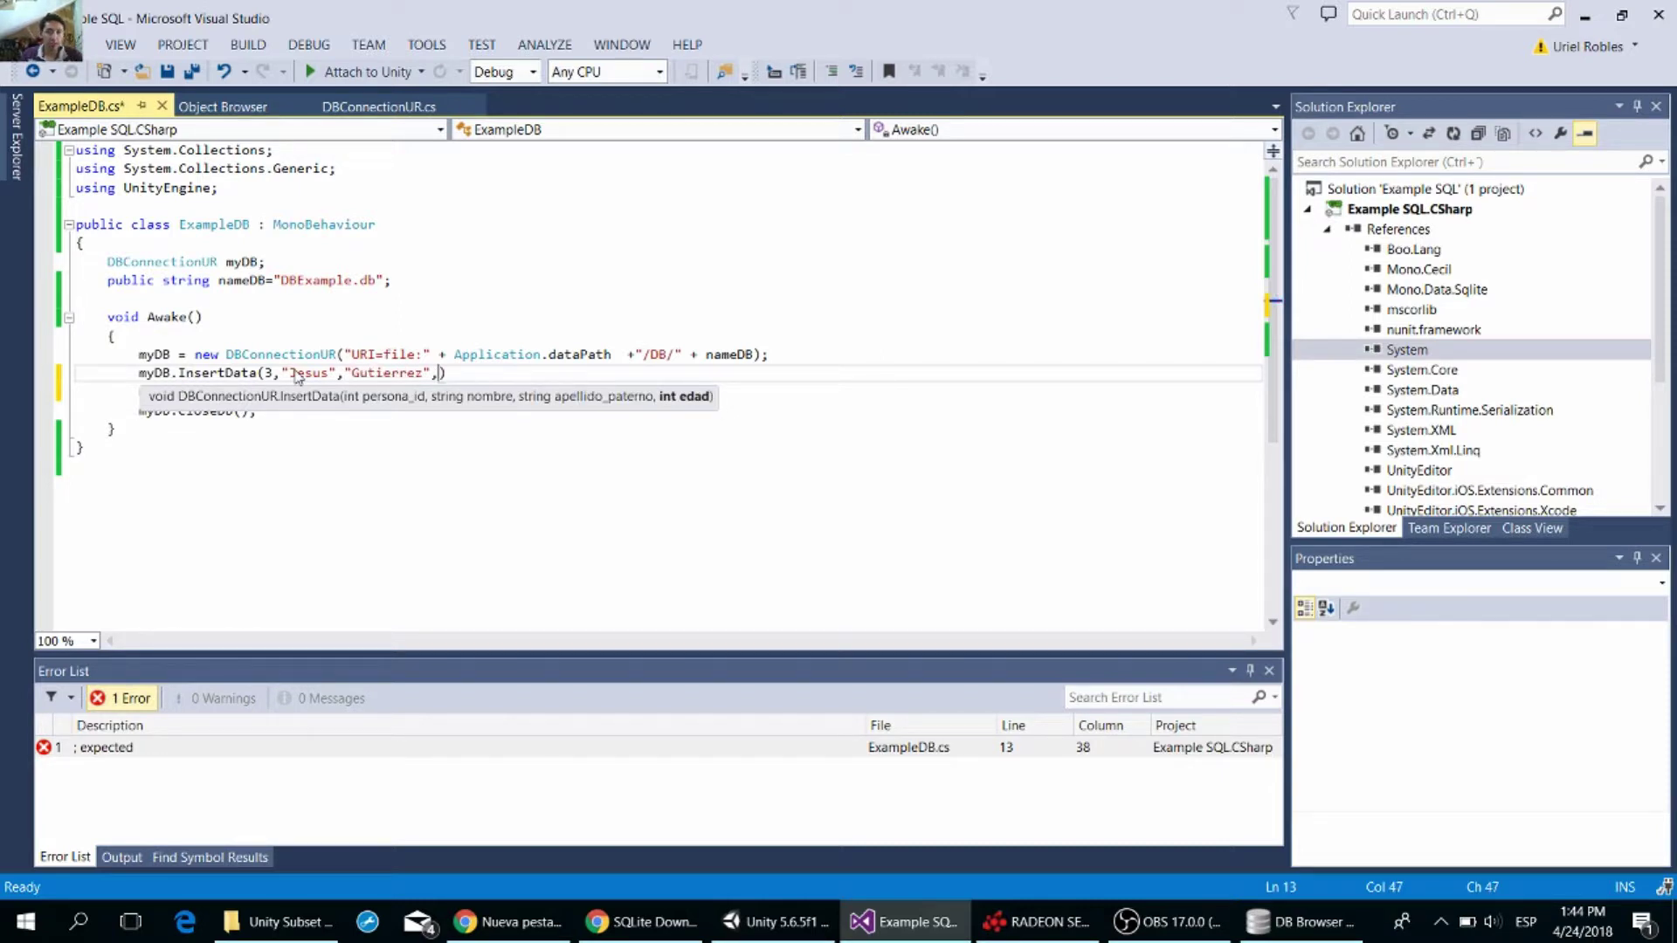
pyautogui.write('35)')
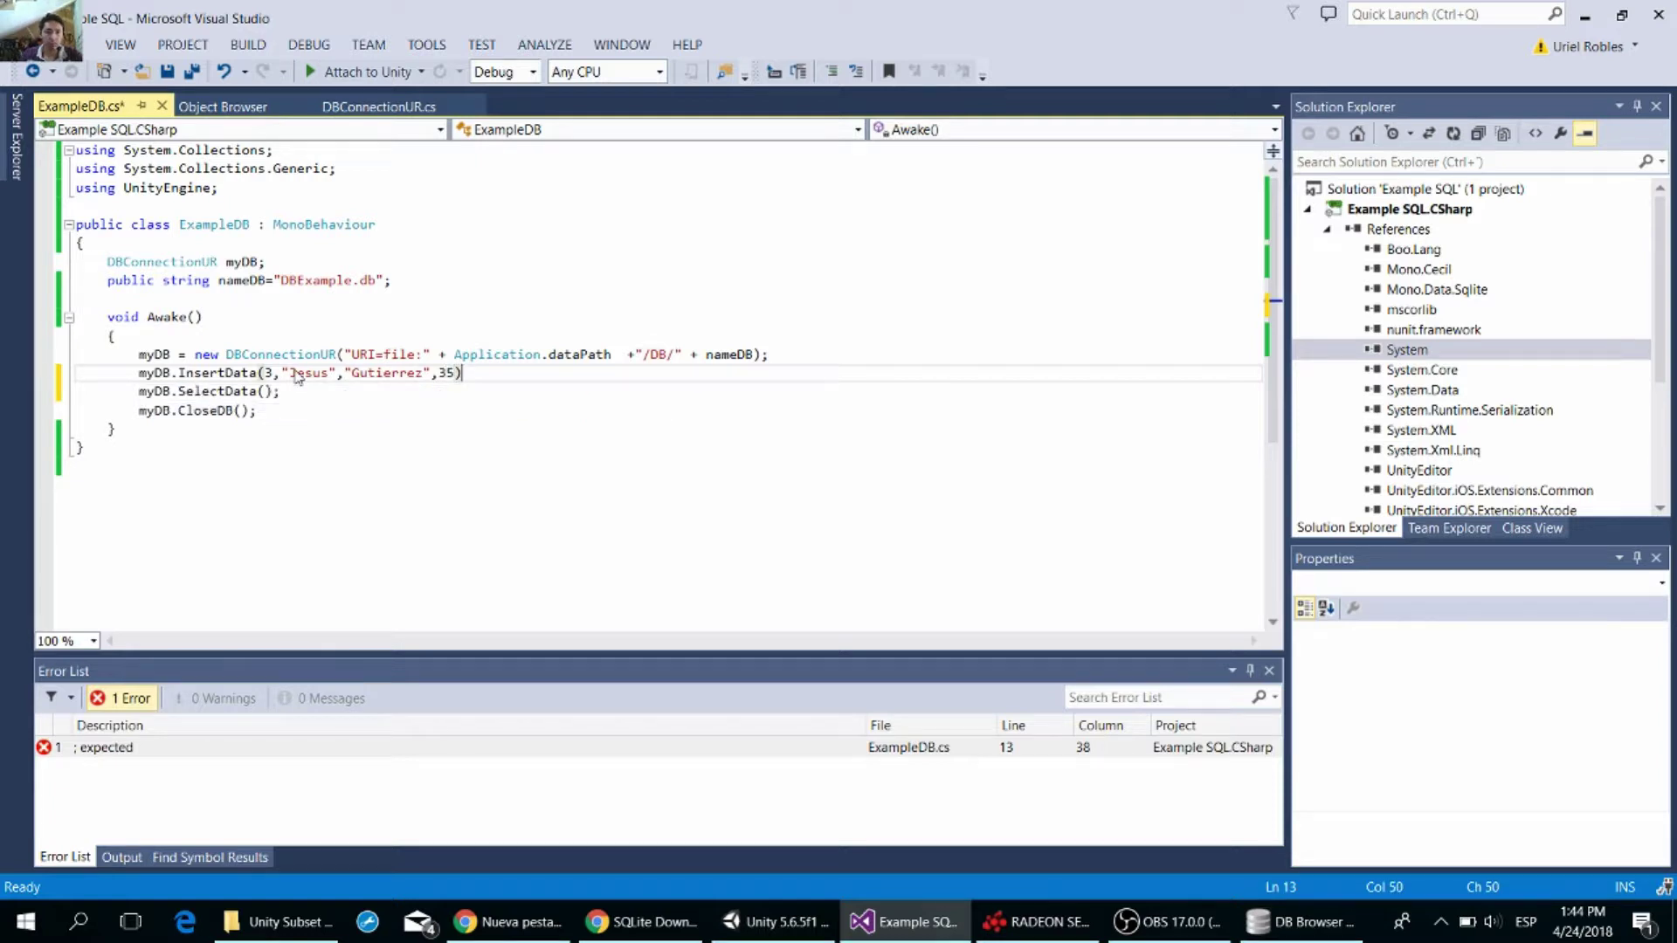
pyautogui.write(';')
pyautogui.hotkey('ctrl', 's')
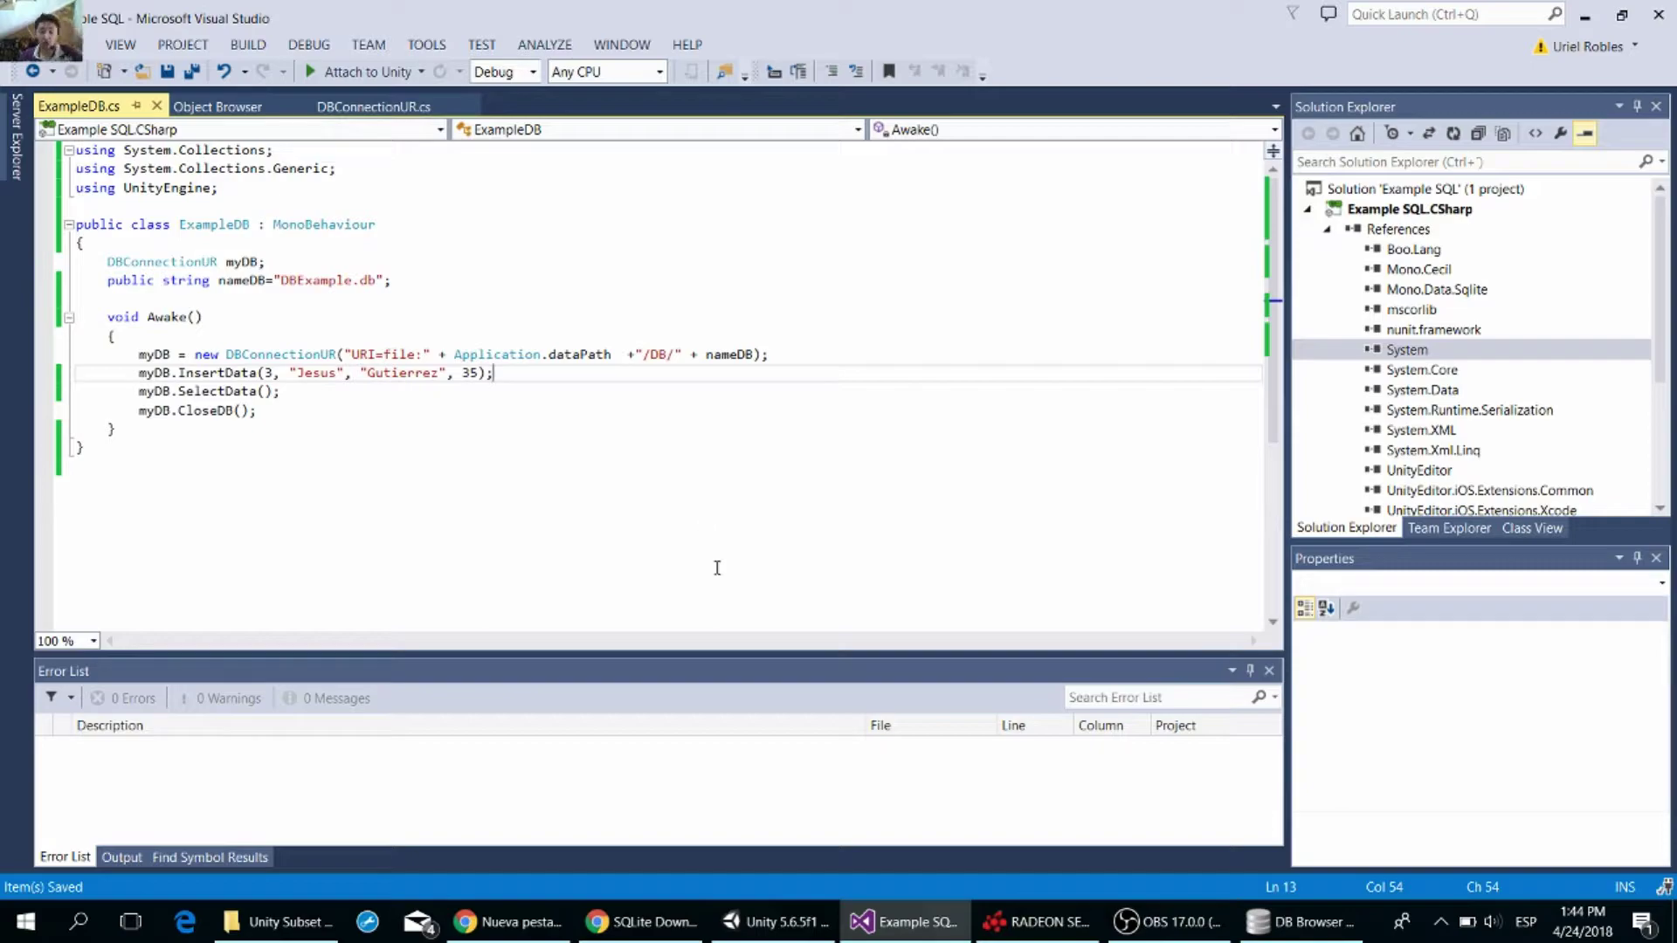
# - Run the scene, hit the SQLite error '4 columns but 3 values supplied', then bring up DB Browser
pyautogui.click(773, 921)
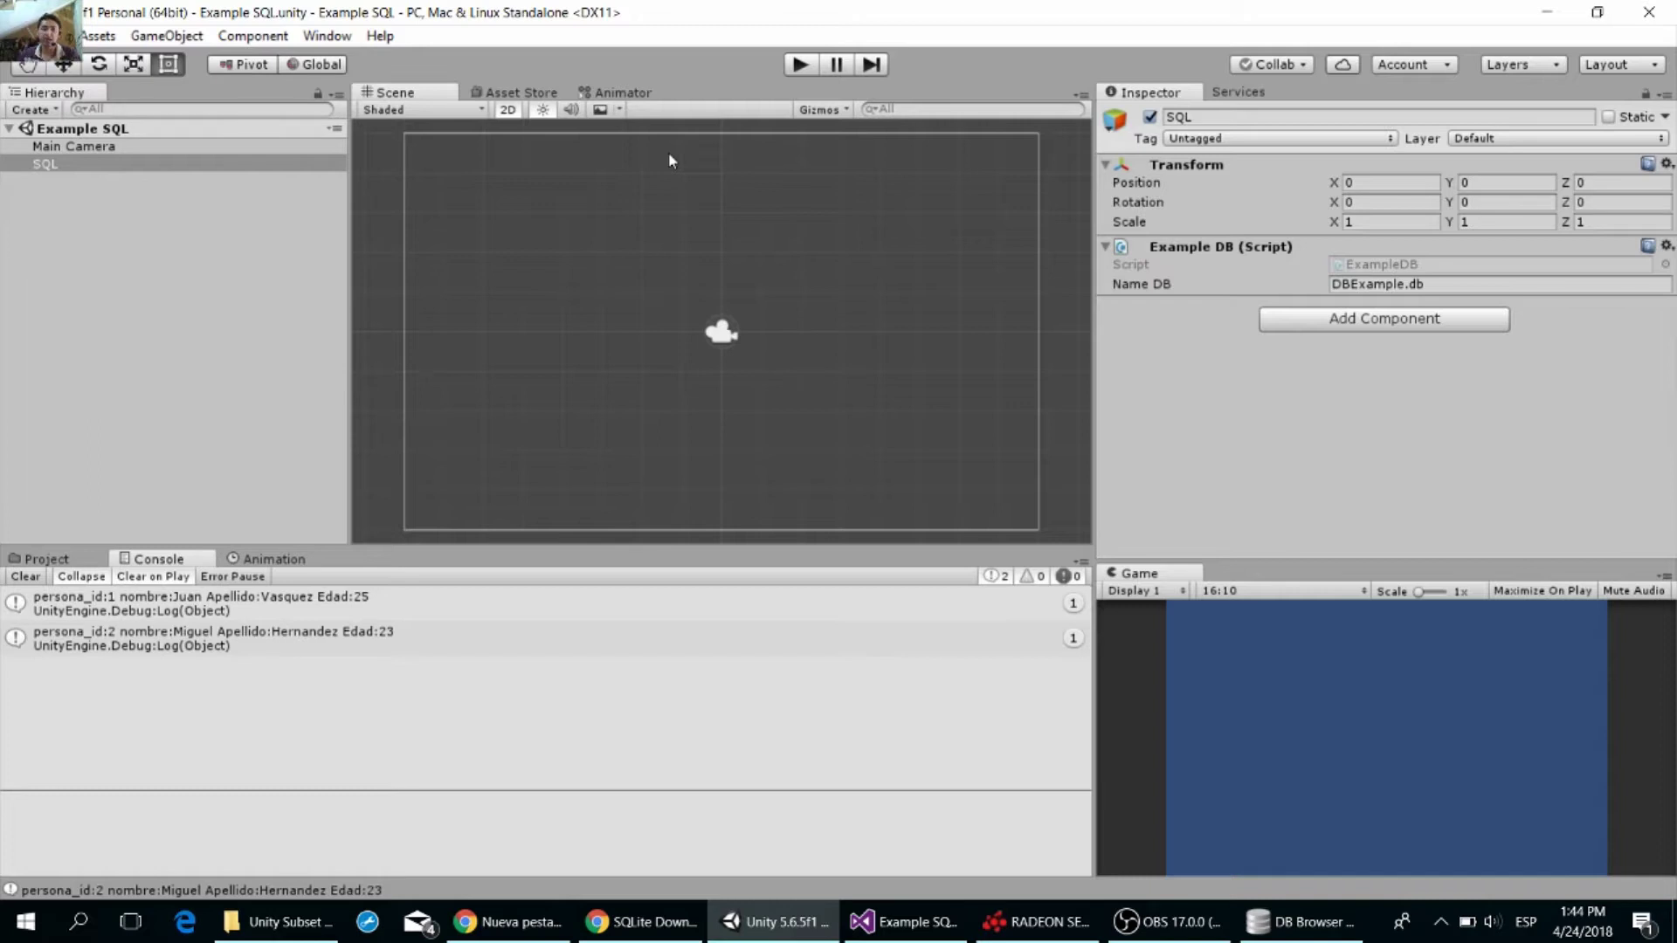
pyautogui.click(798, 66)
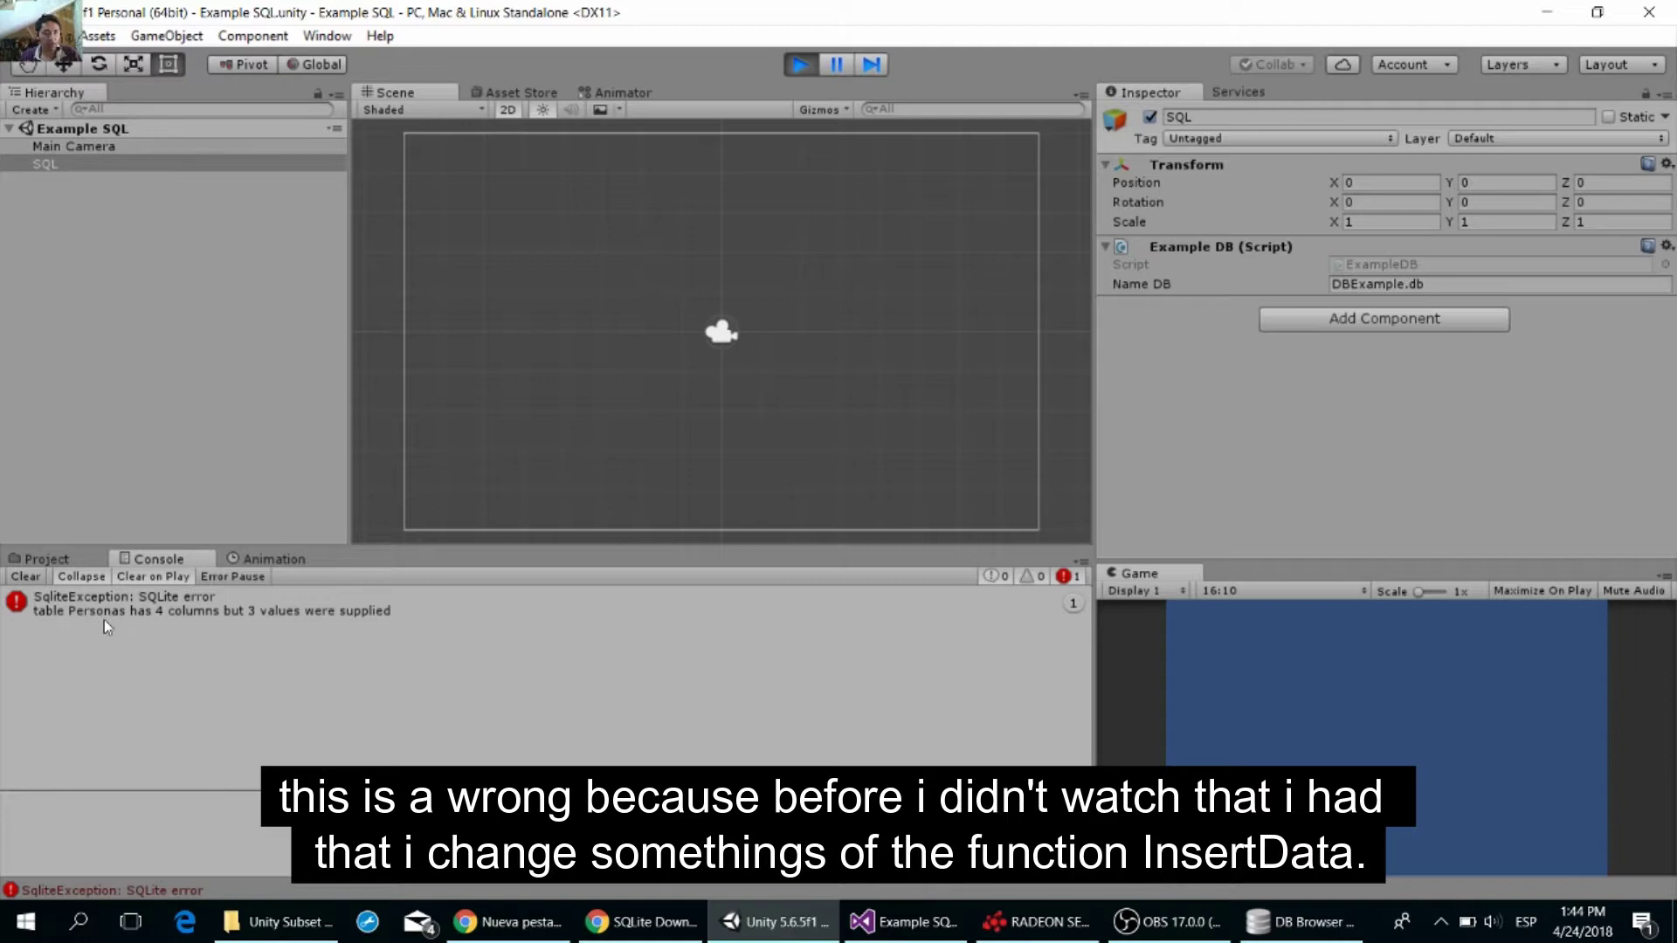
pyautogui.click(794, 69)
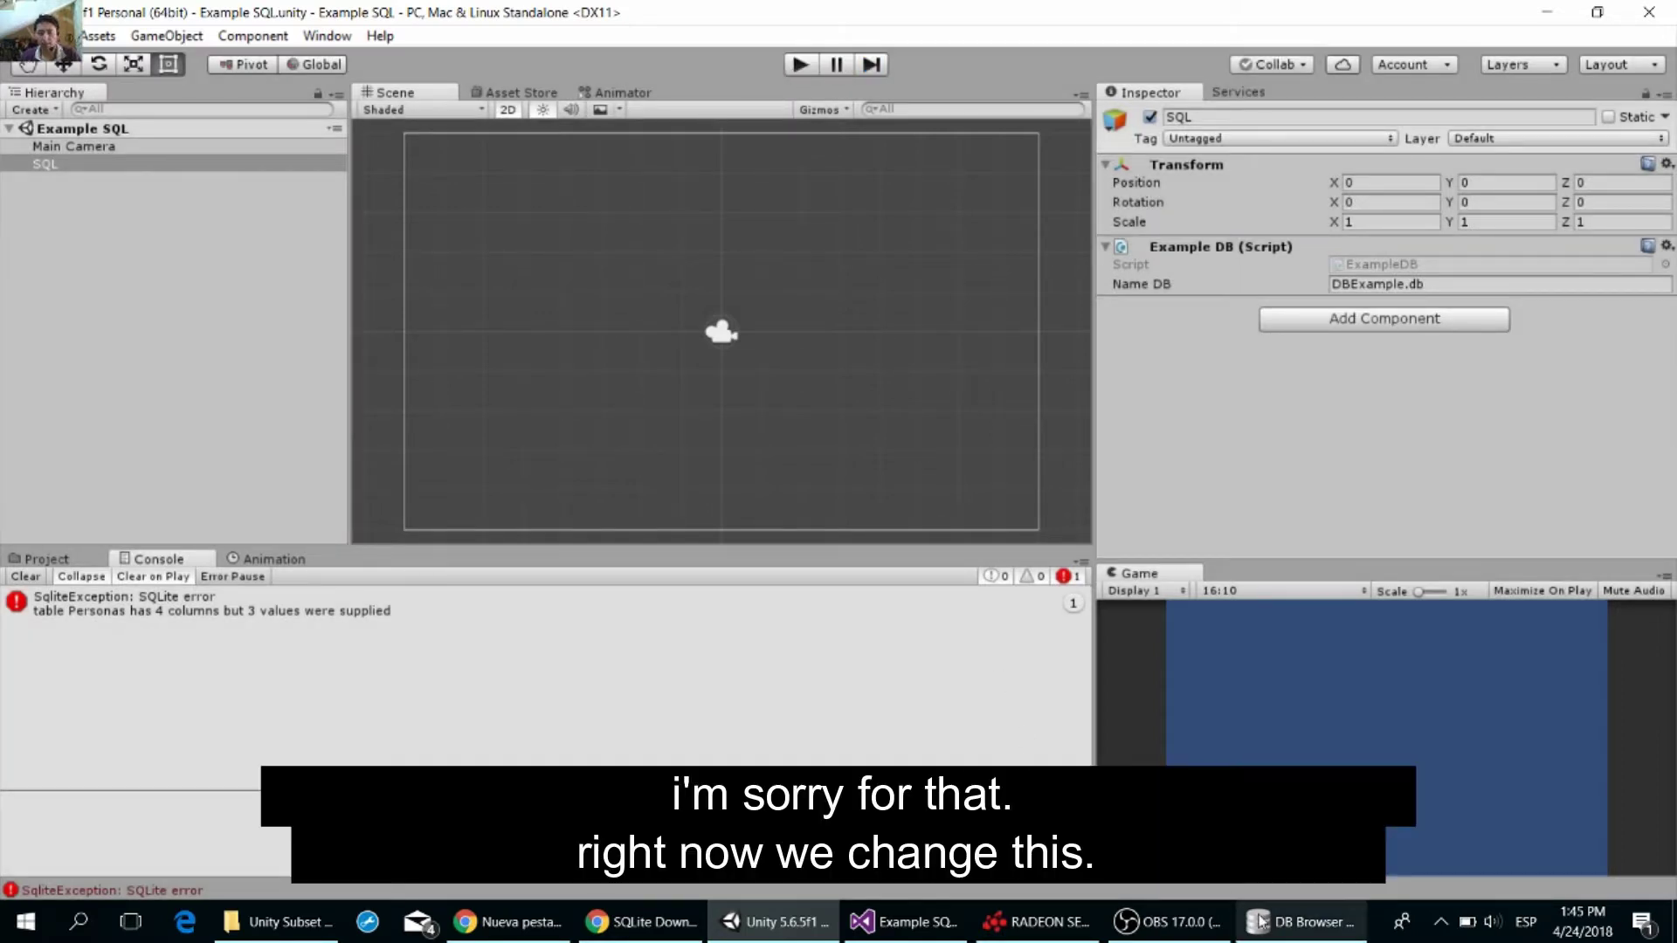
pyautogui.click(1301, 921)
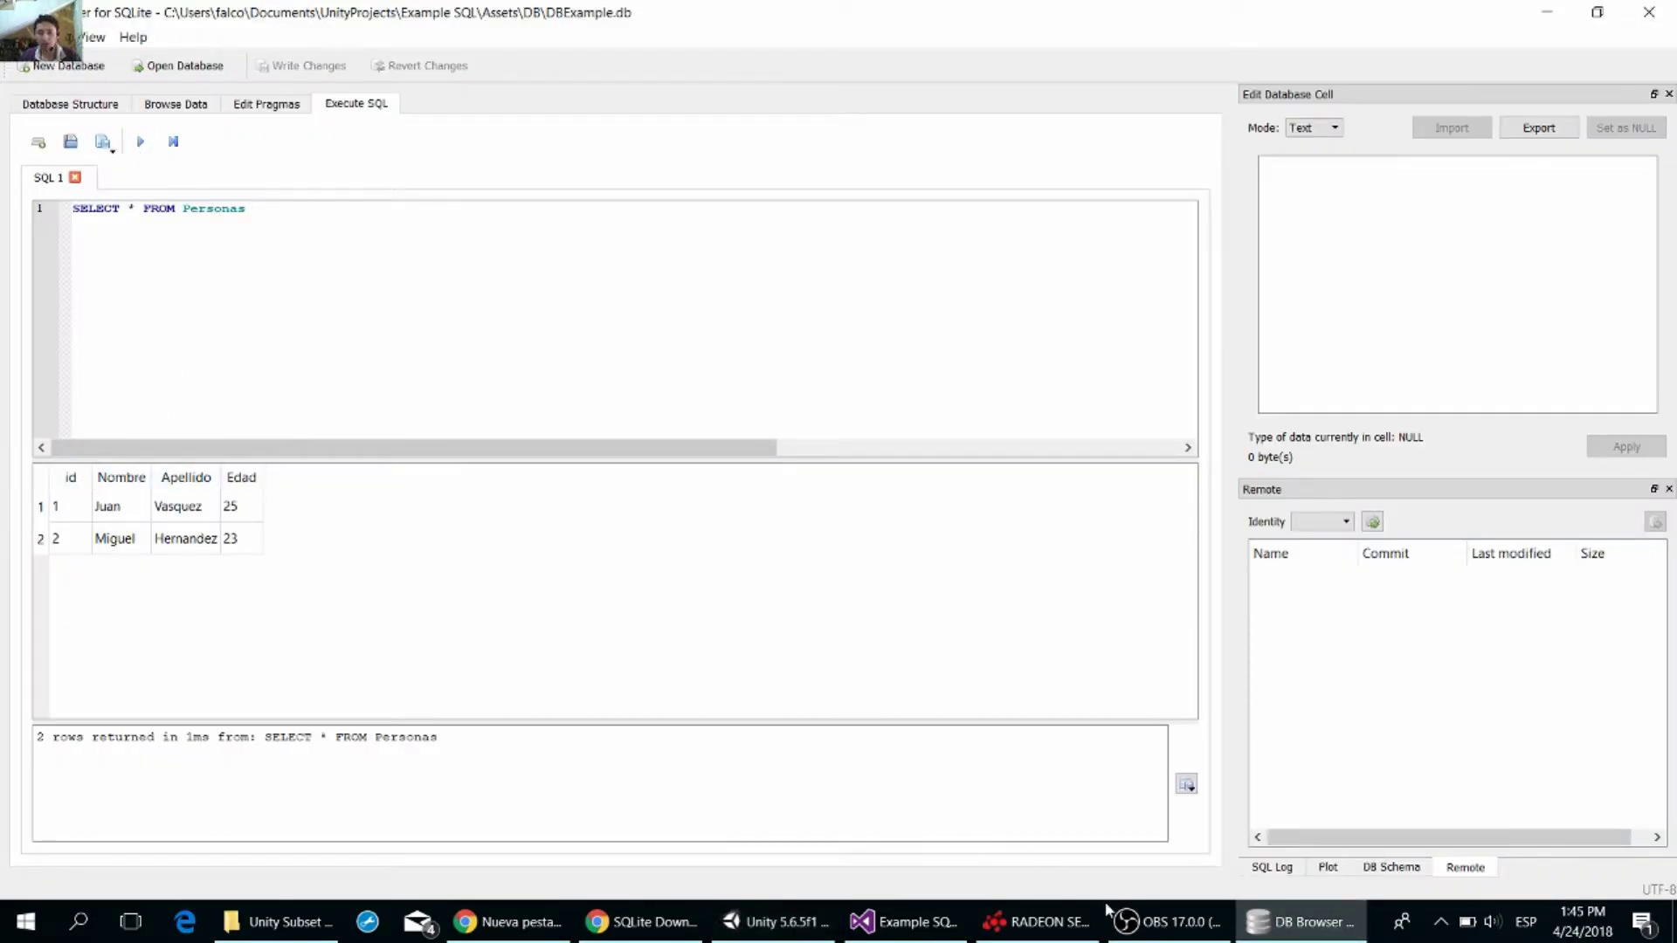
# - Fix DBConnectionUR.cs so InsertData supplies all four values, then return to Unity
pyautogui.click(908, 921)
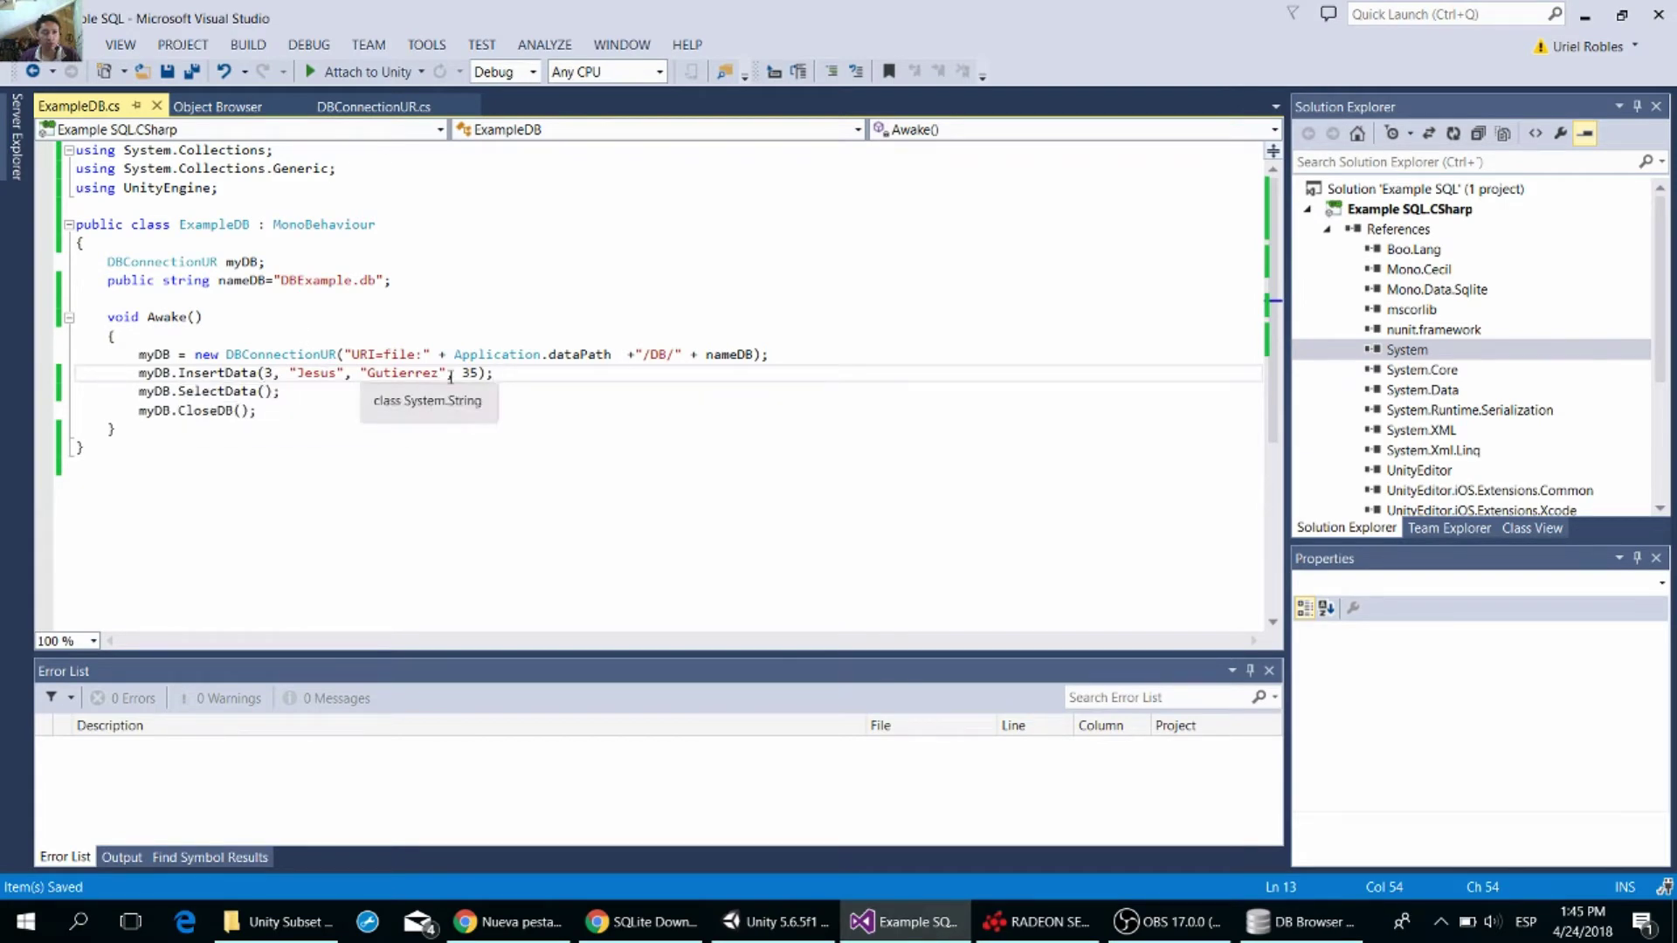
pyautogui.hotkey('ctrl', 'Tab')
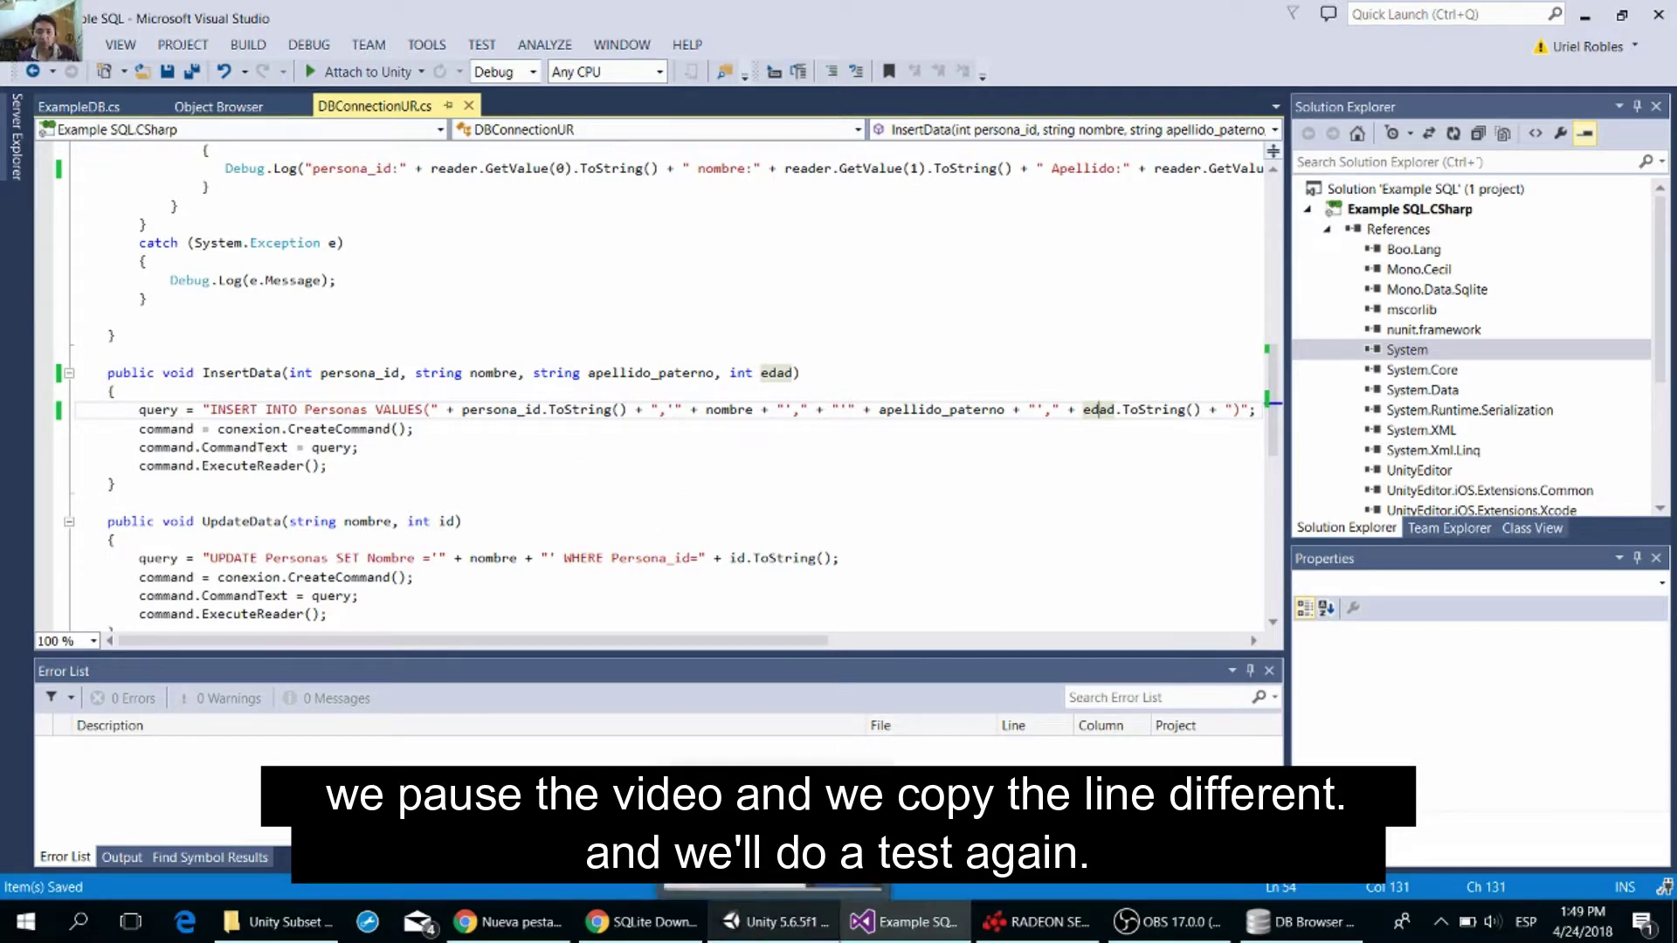
pyautogui.click(757, 930)
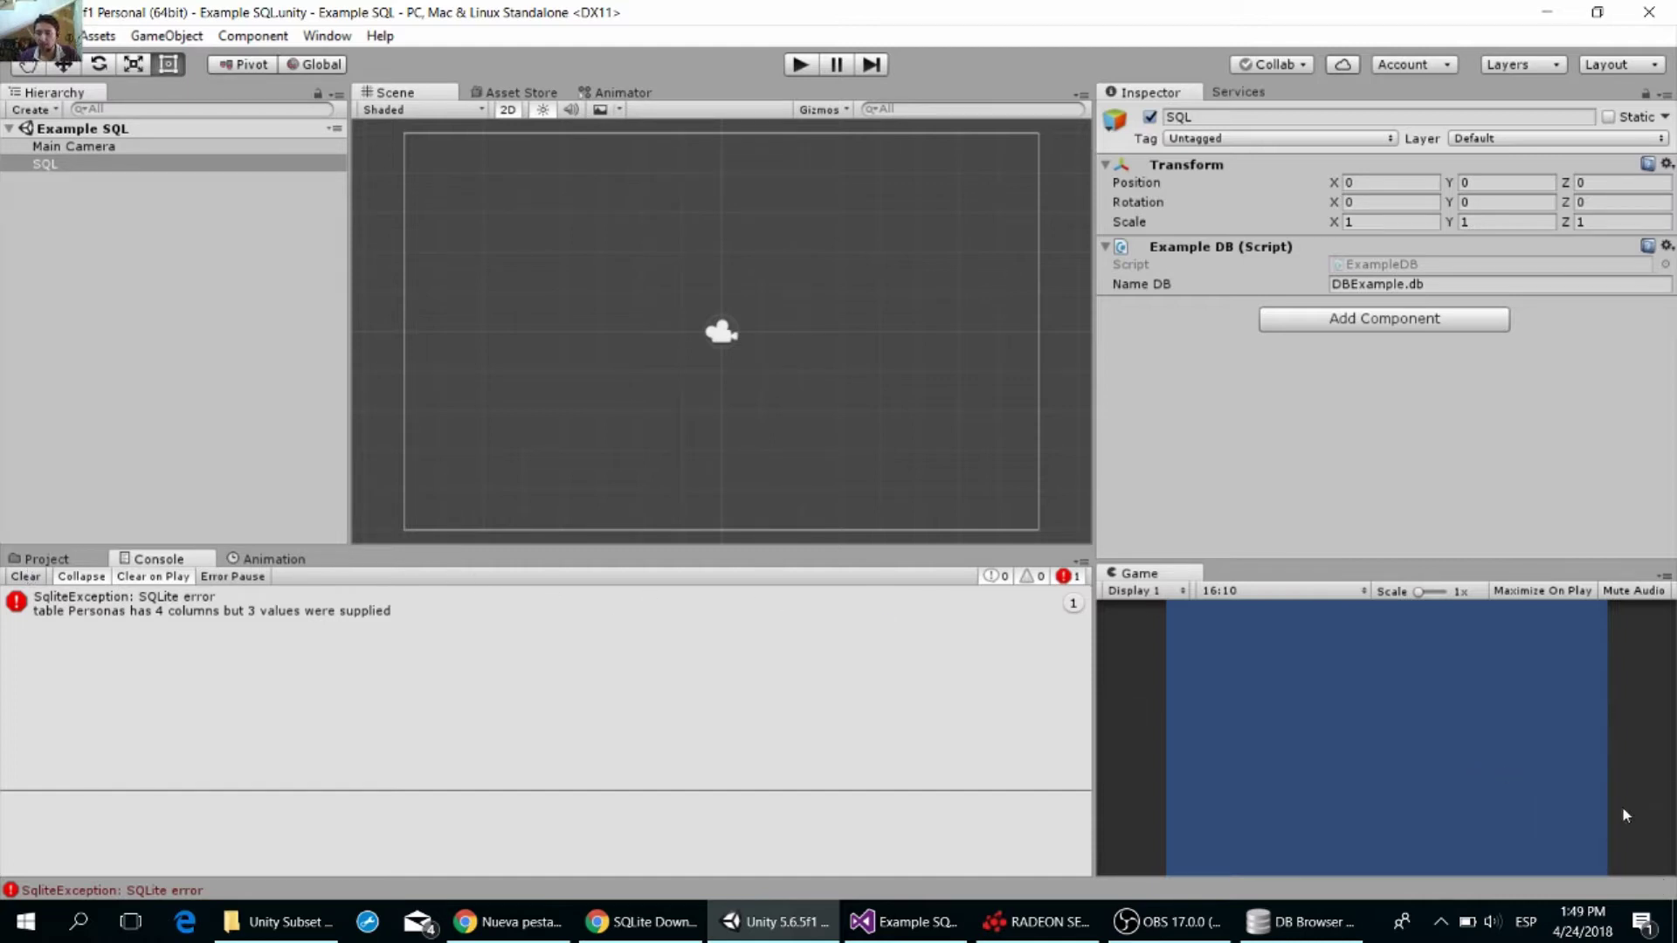
# - Run the scene so the console logs all three rows, including id 3 aged 35, then stop it
pyautogui.hotkey('ctrl', 'p')
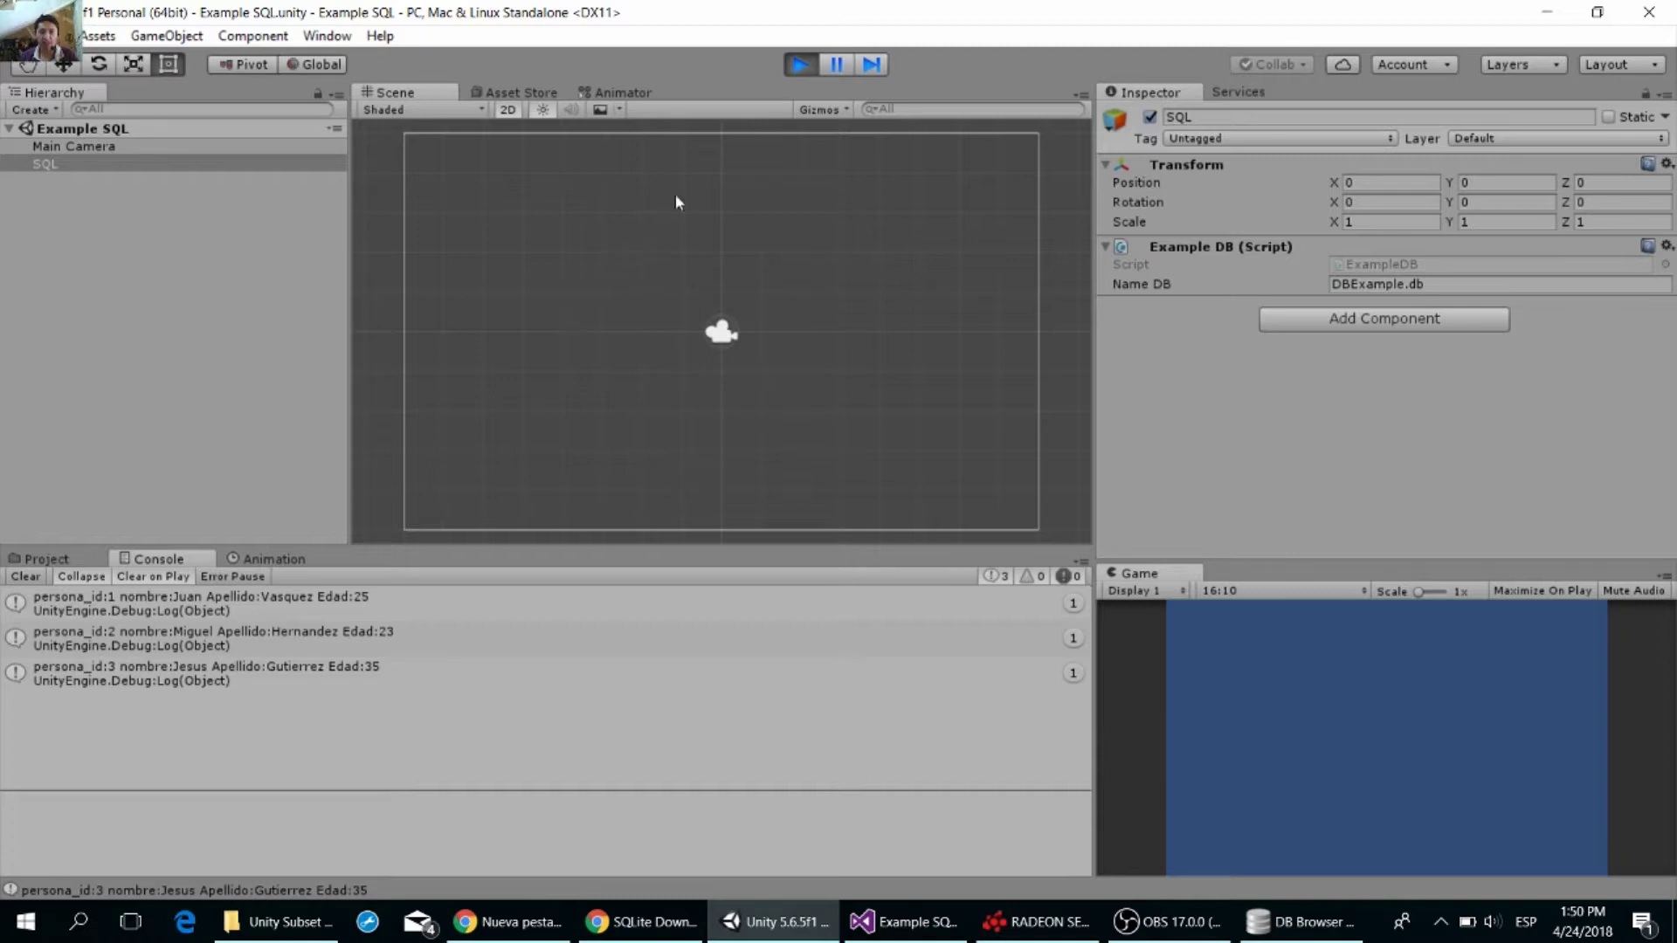
pyautogui.click(799, 67)
pyautogui.click(921, 932)
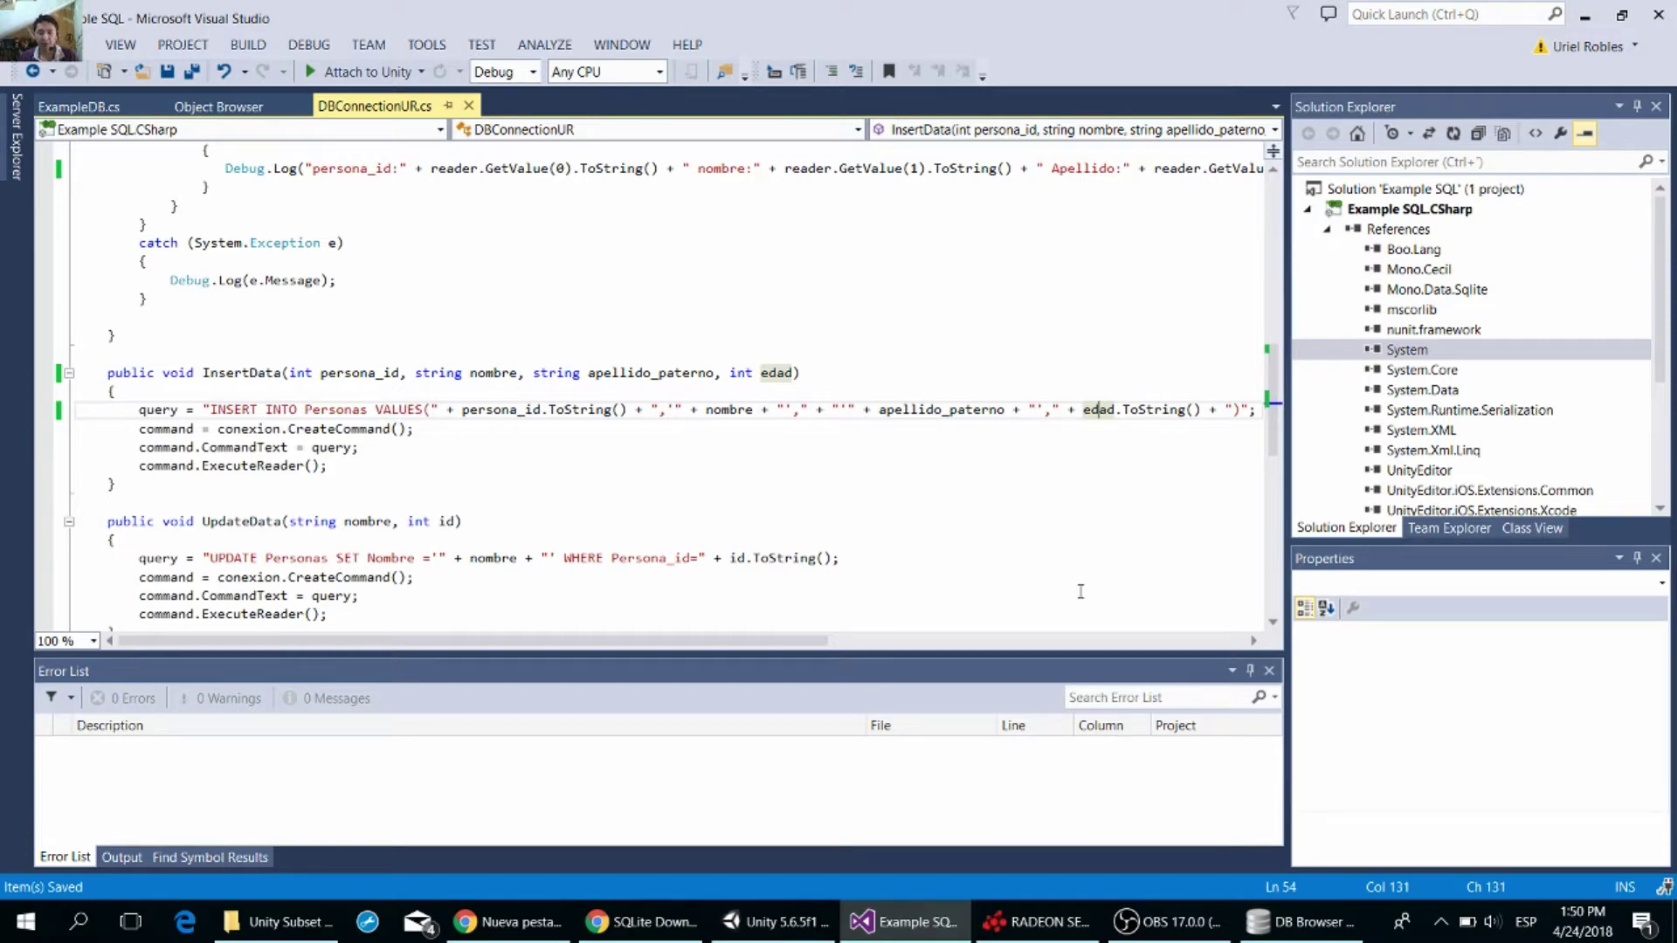
# - Review the InsertData call in ExampleDB.cs, then bring DB Browser for SQLite forward
pyautogui.click(73, 104)
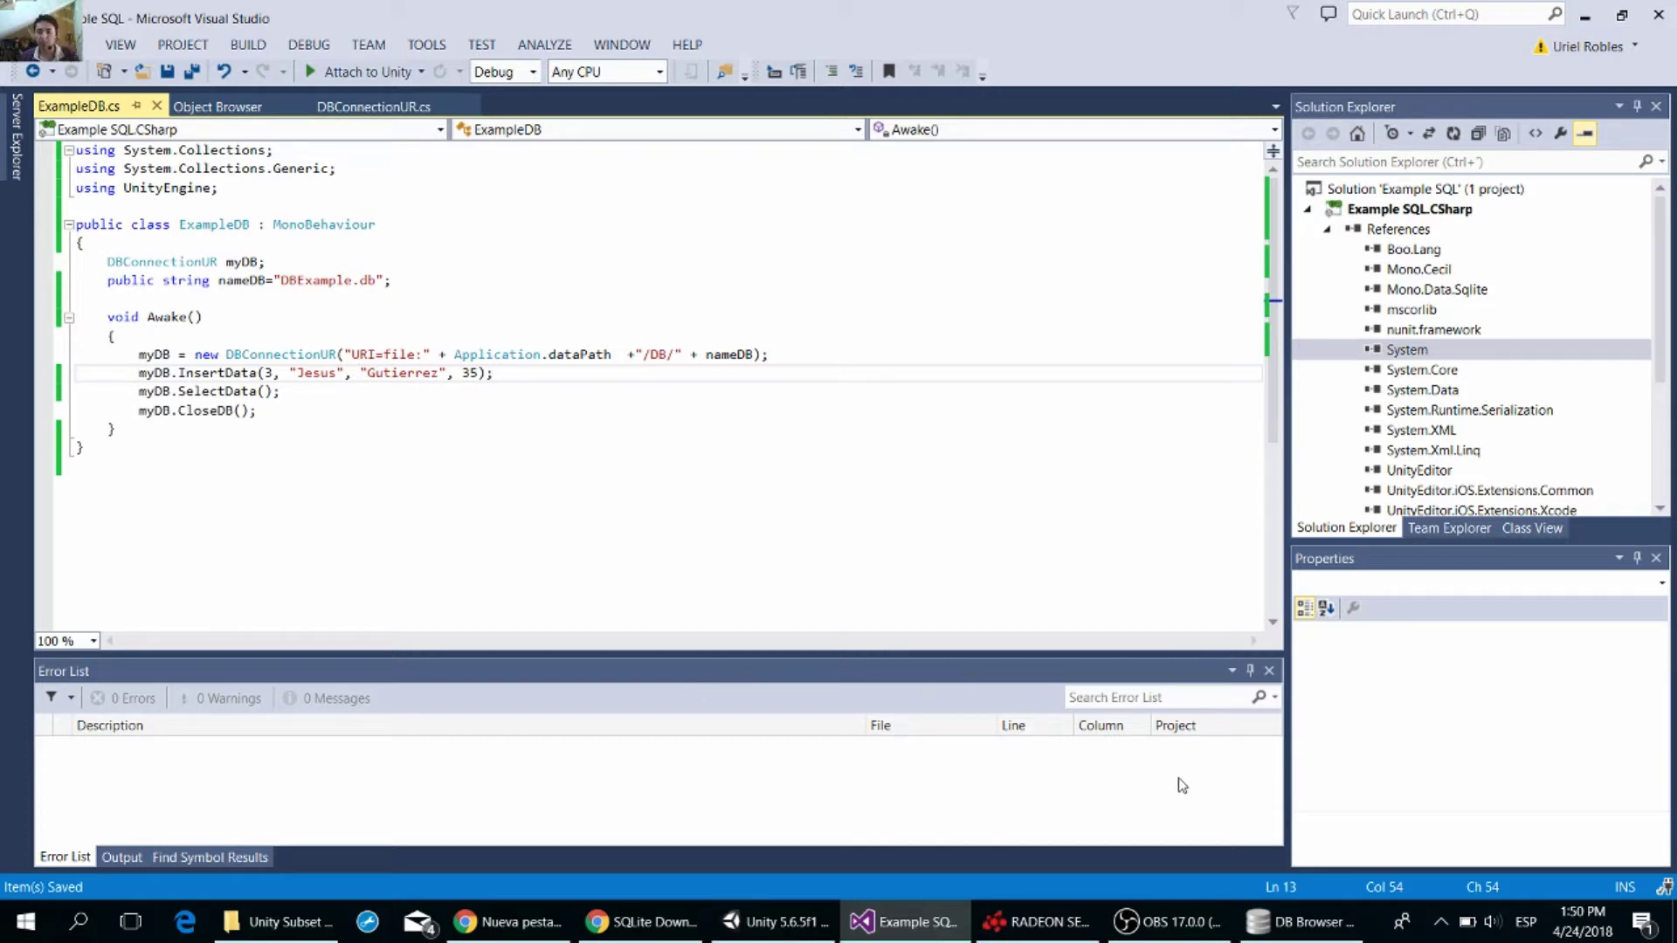
pyautogui.click(1277, 924)
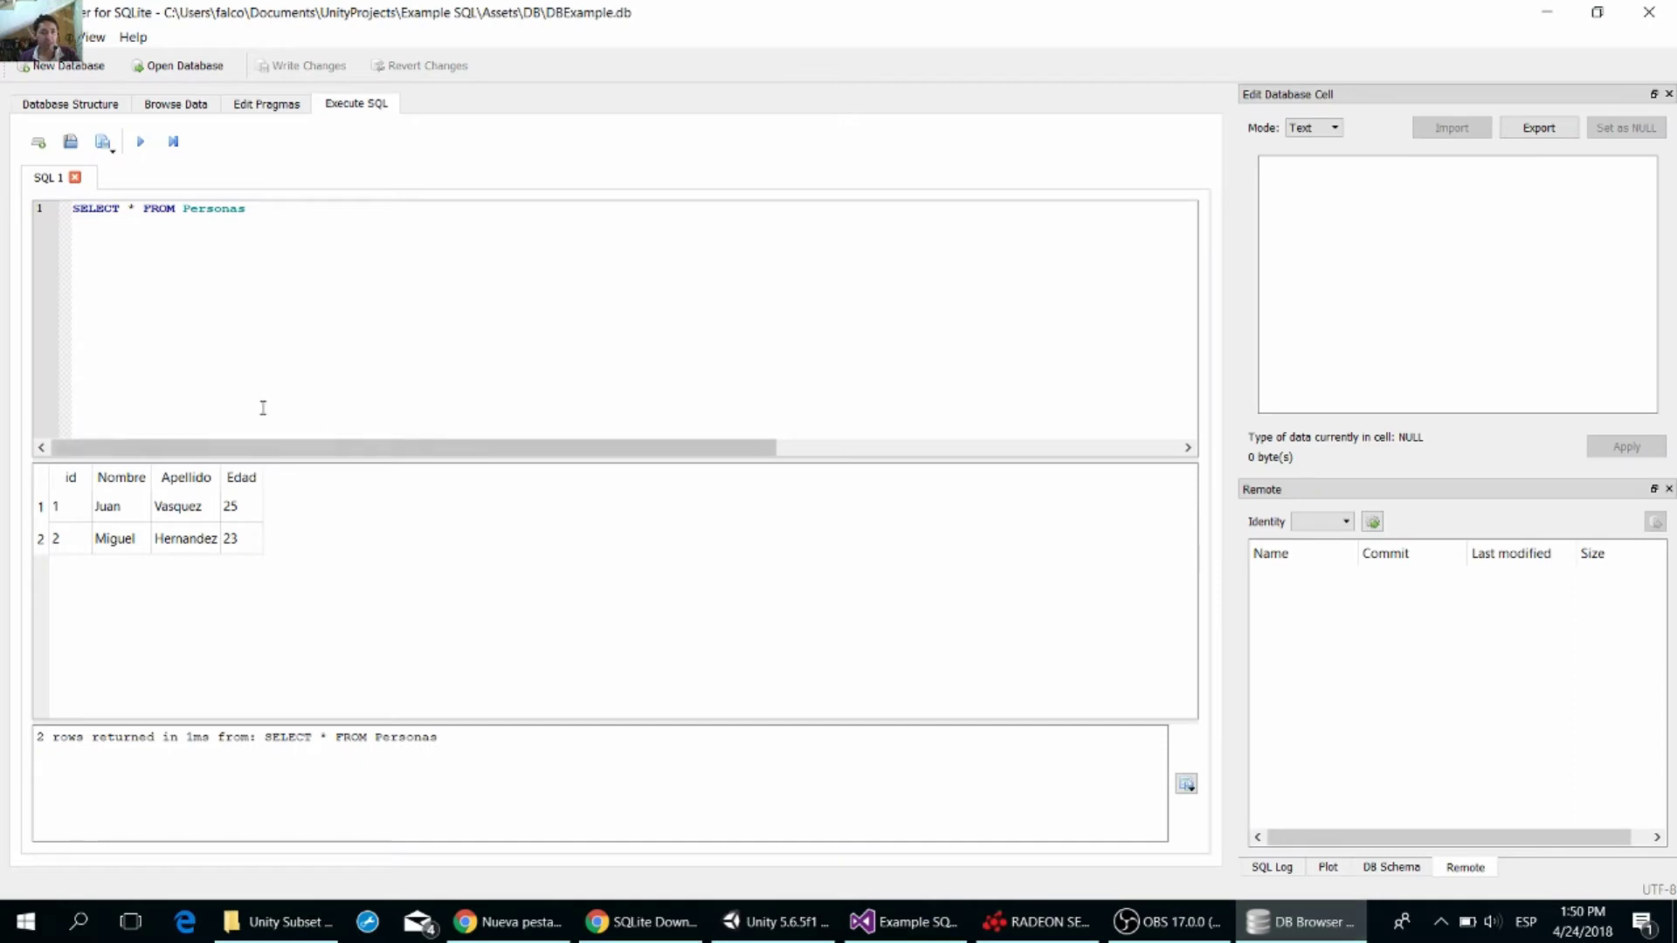
# - Rerun SELECT * FROM Personas, now returning three rows including id 3 aged 35
pyautogui.click(141, 148)
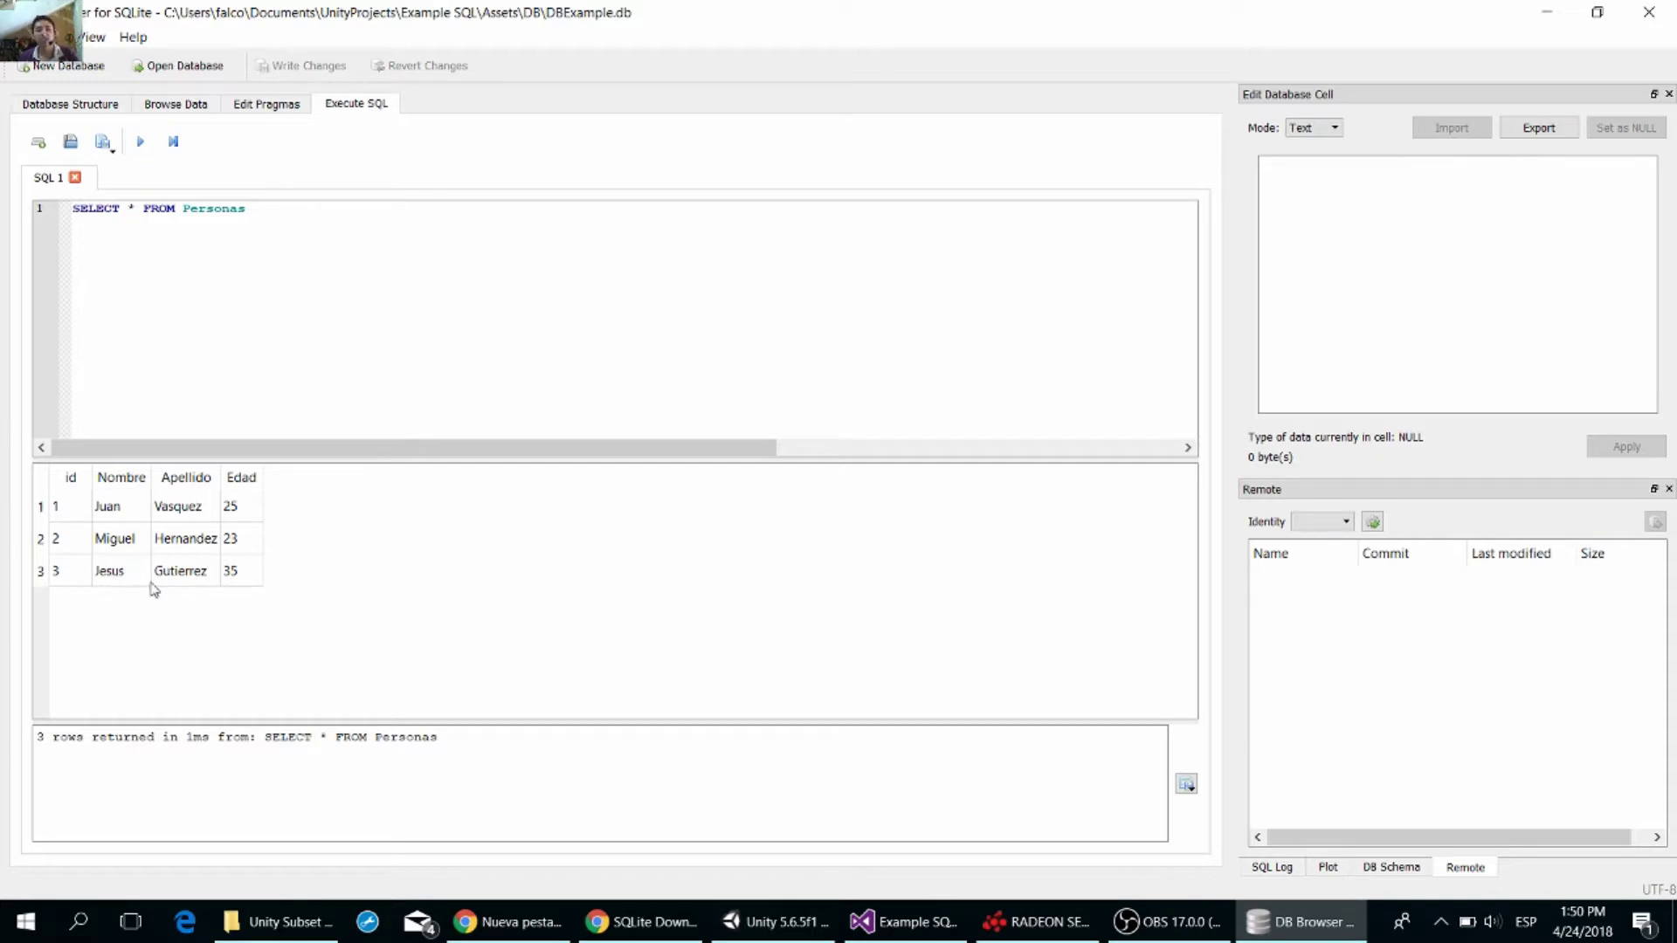